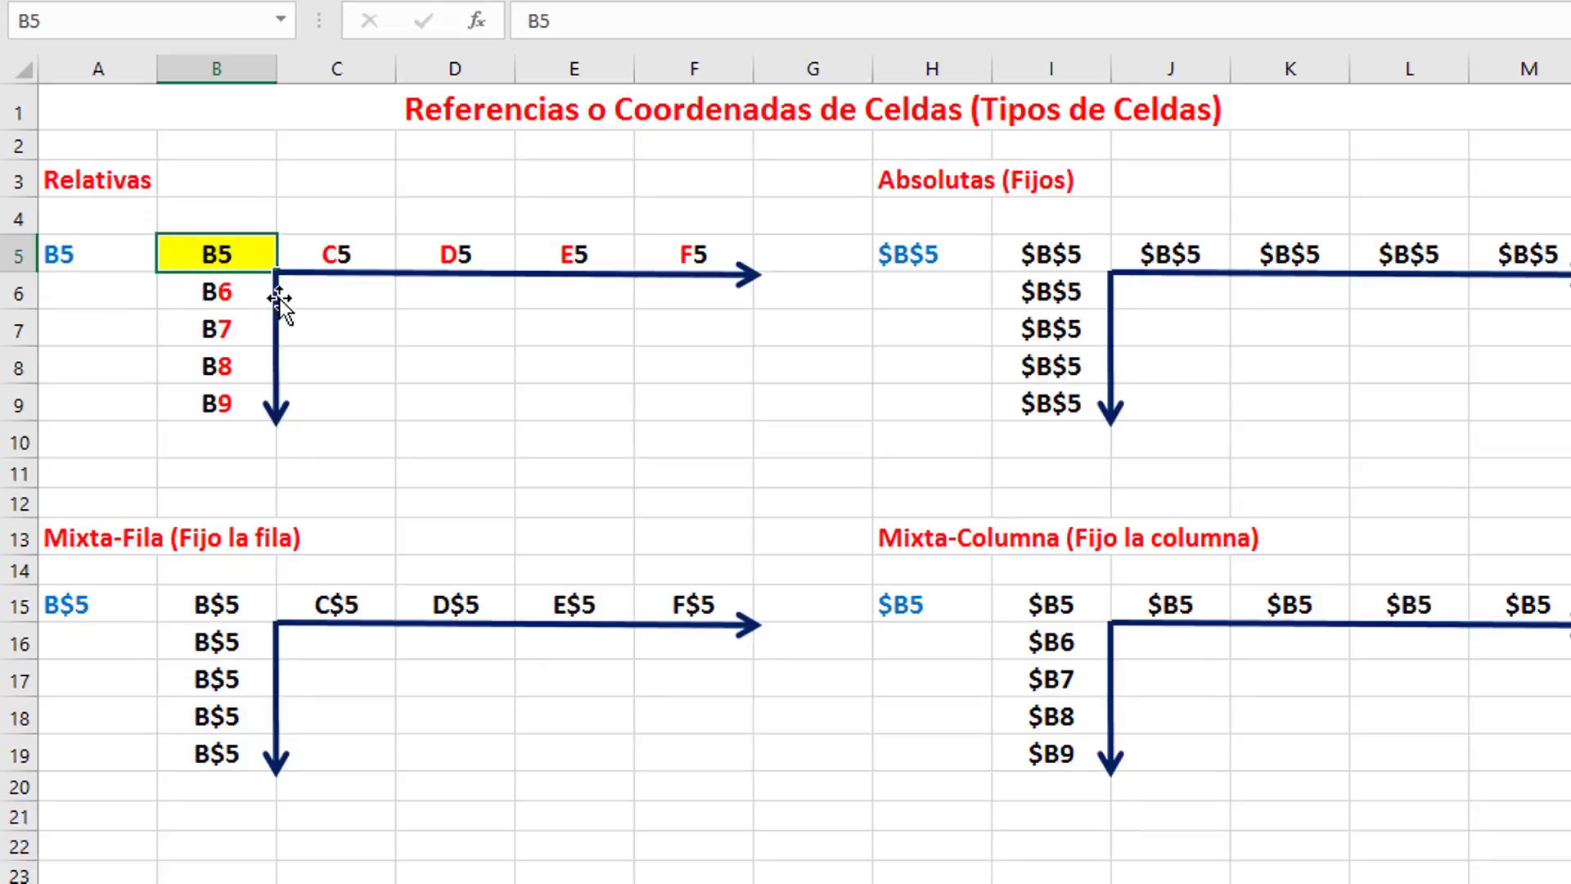
Step: Move the arrow shape in the Relativas example slightly away from cell B5 and select B5
{"action": "mouse_move", "coordinate": [274, 305]}
{"action": "left_mouse_down"}
{"action": "mouse_move", "coordinate": [298, 308]}
{"action": "mouse_move", "coordinate": [280, 283]}
{"action": "left_mouse_up"}
{"action": "left_click", "coordinate": [235, 253]}
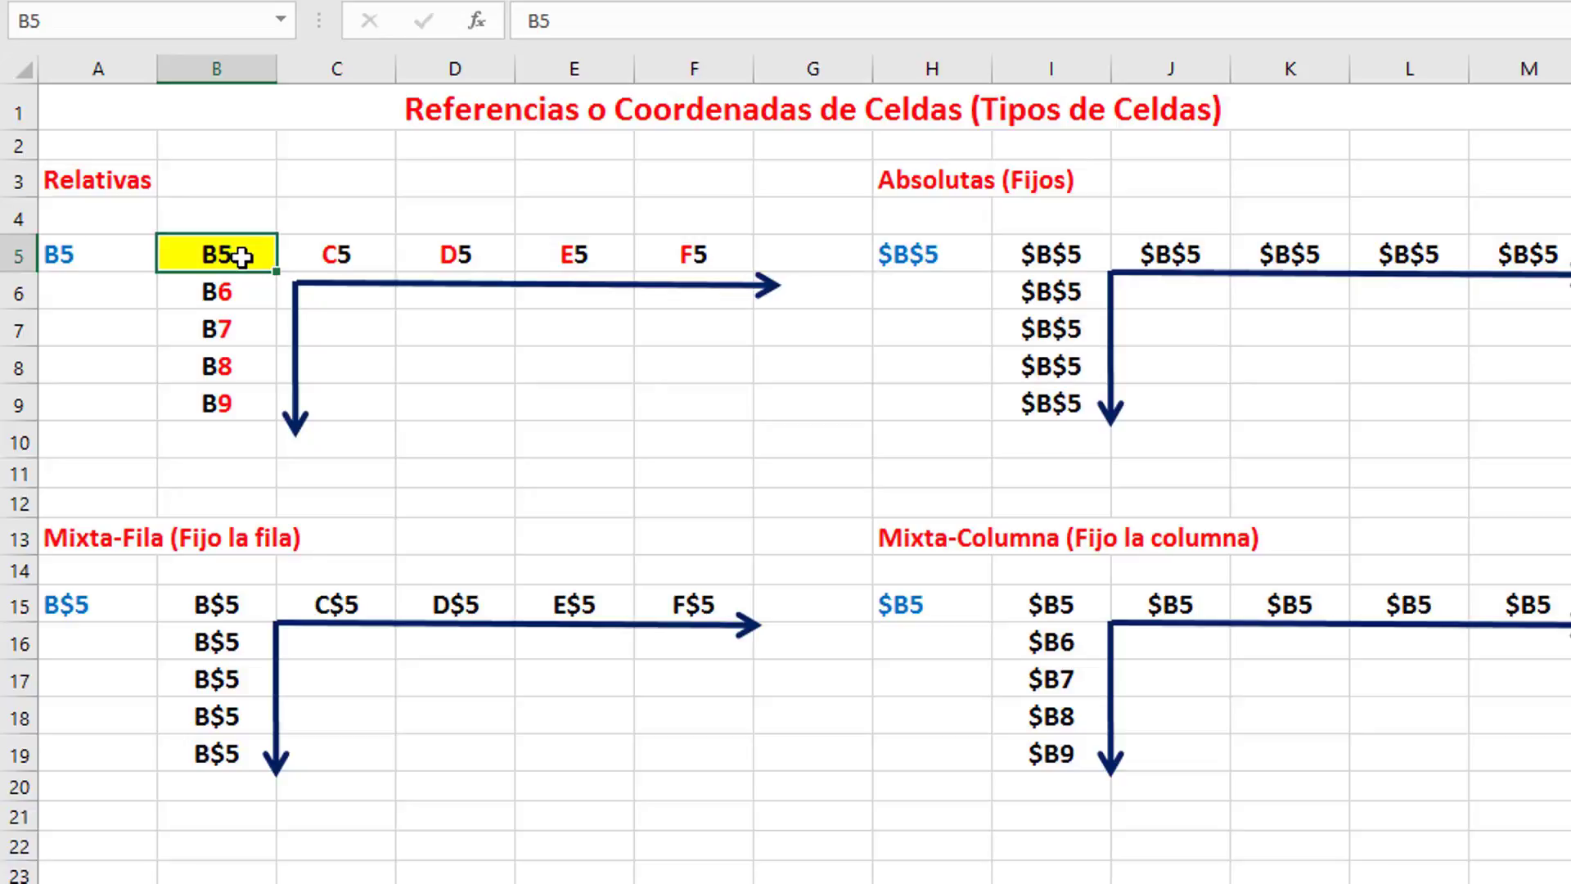
Step: Examine how the relative reference B5 changes down column B to row 9 and across row 5 to column F
{"action": "left_click", "coordinate": [192, 300]}
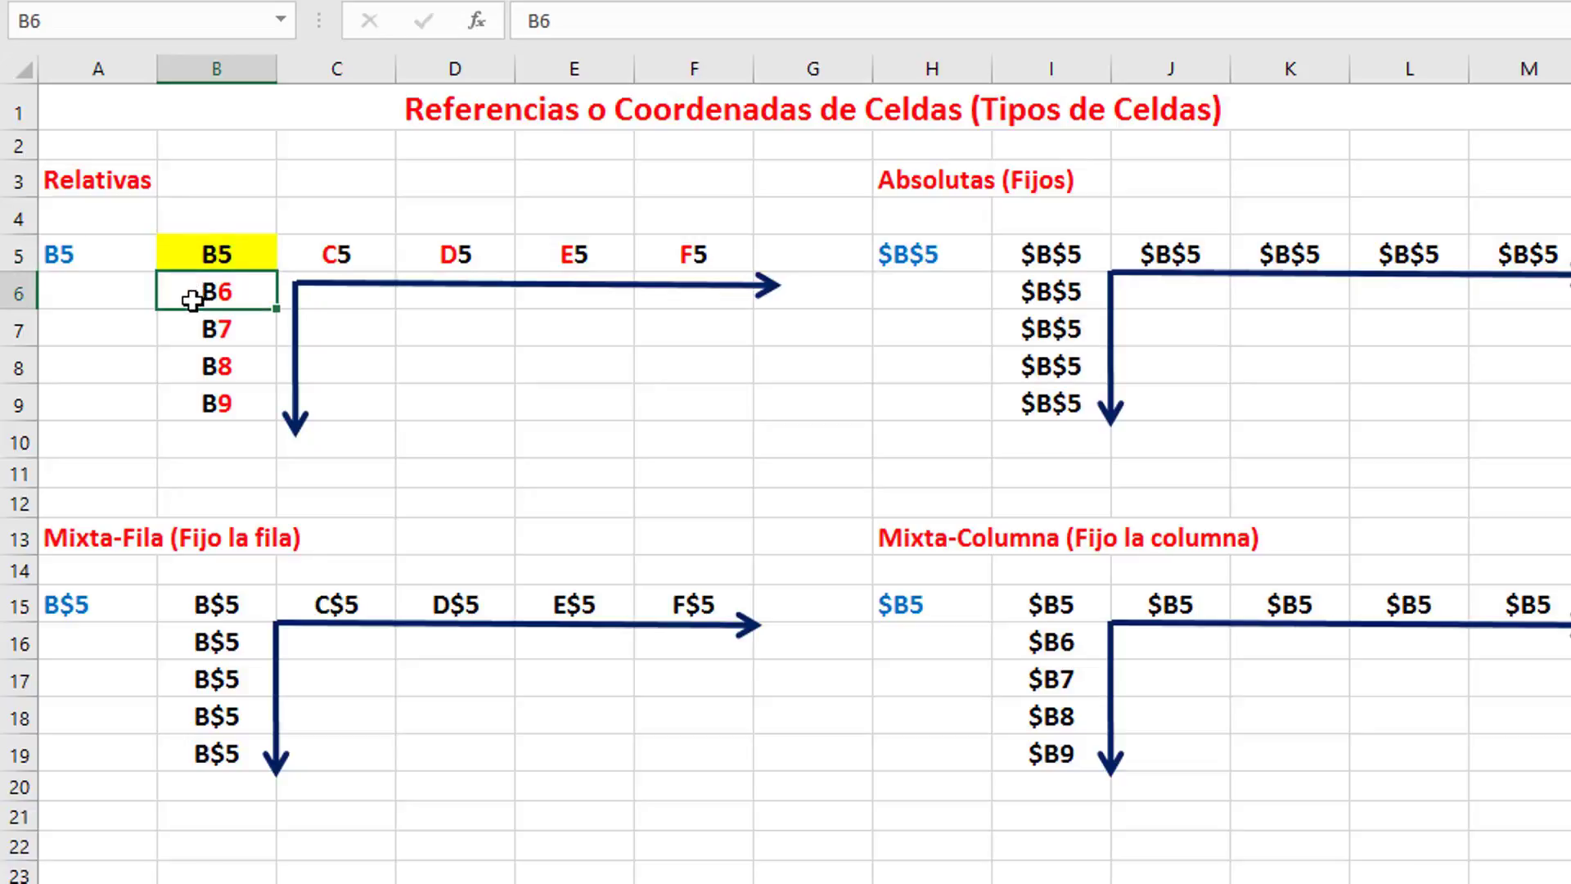
{"action": "left_click", "coordinate": [232, 337]}
{"action": "left_click", "coordinate": [237, 368]}
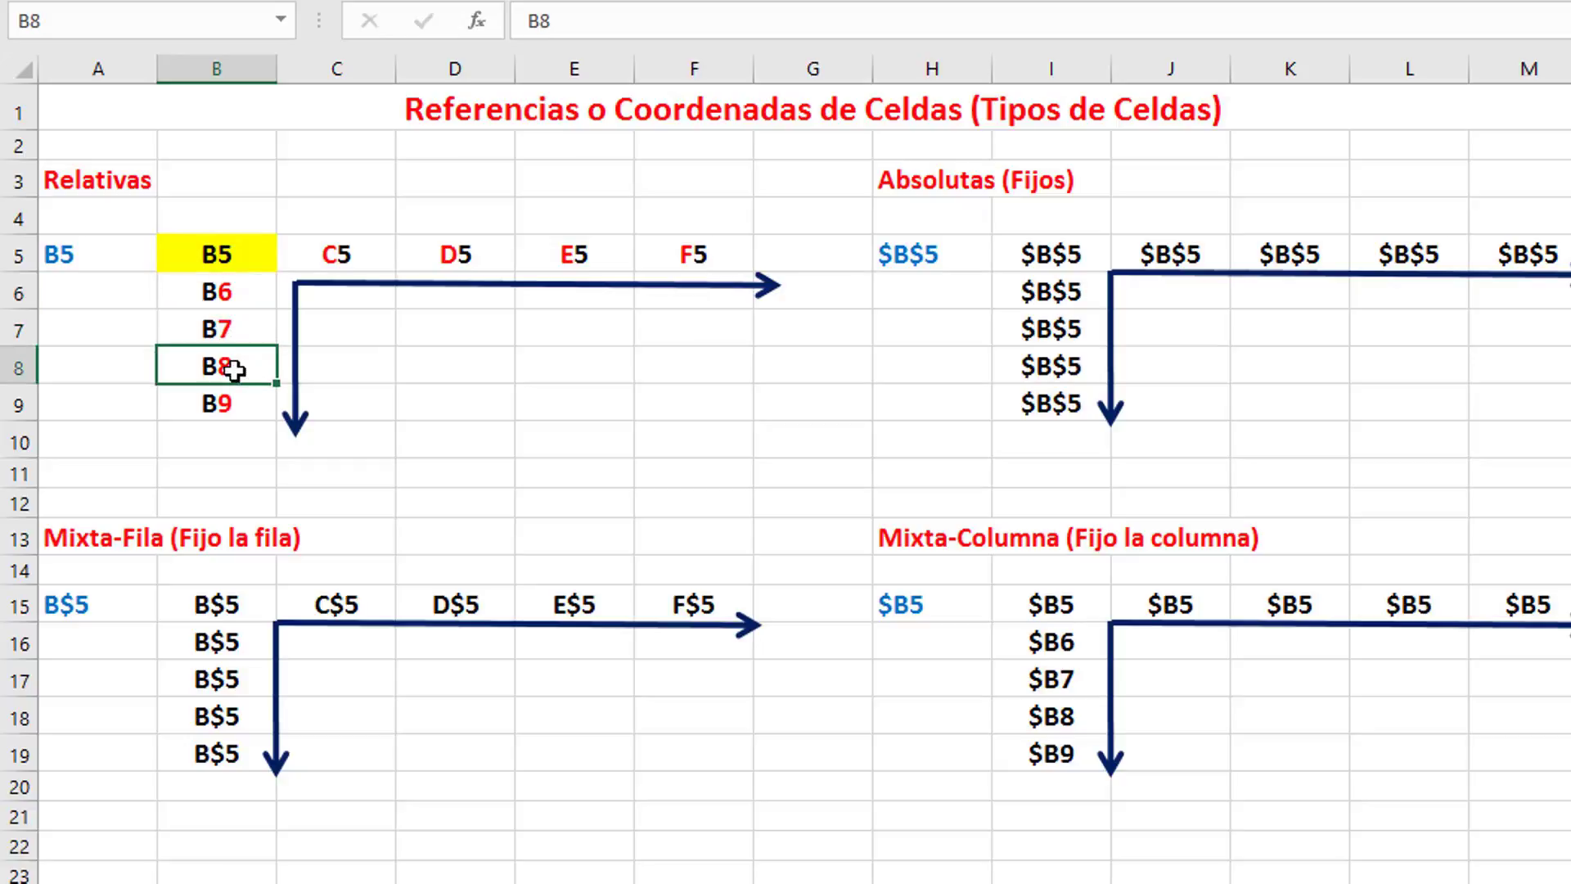
{"action": "left_click", "coordinate": [234, 408]}
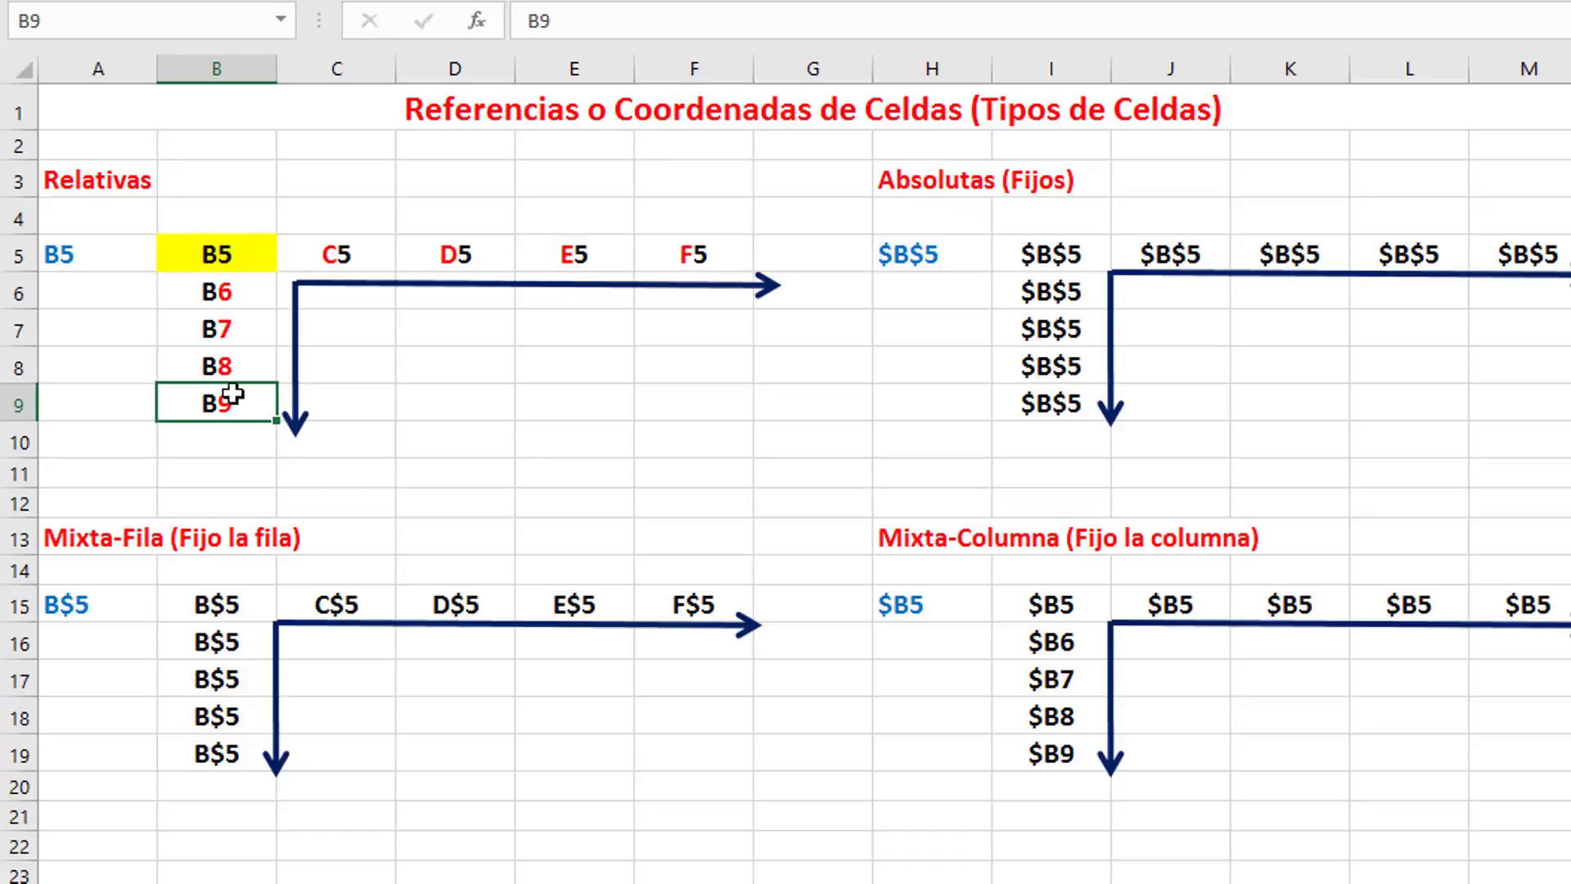
{"action": "left_click", "coordinate": [221, 258]}
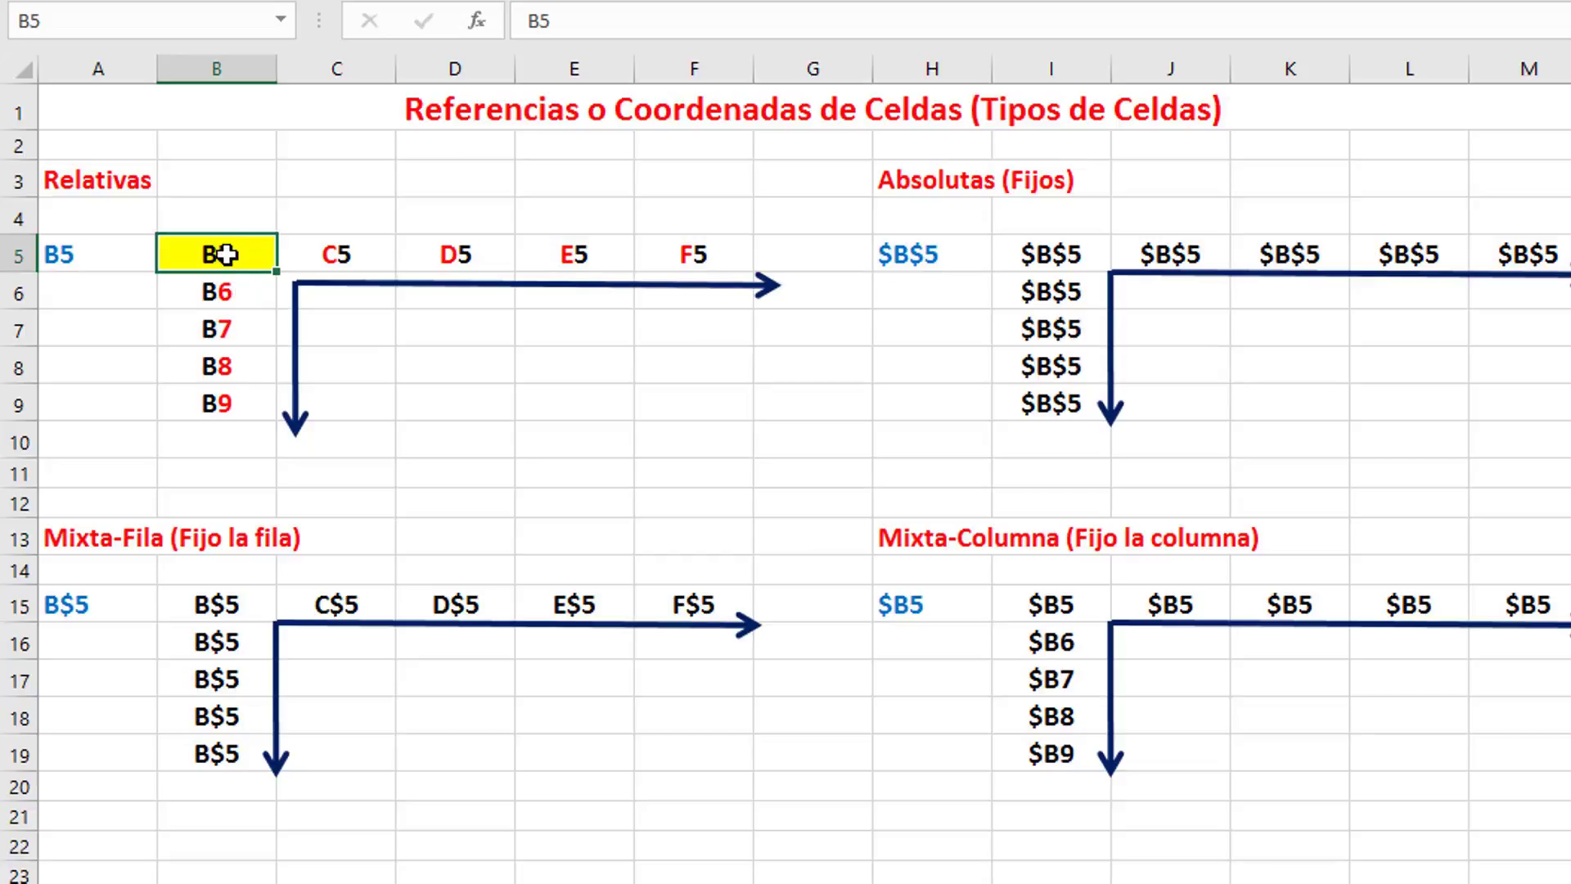
{"action": "left_click", "coordinate": [385, 253]}
{"action": "left_click", "coordinate": [495, 254]}
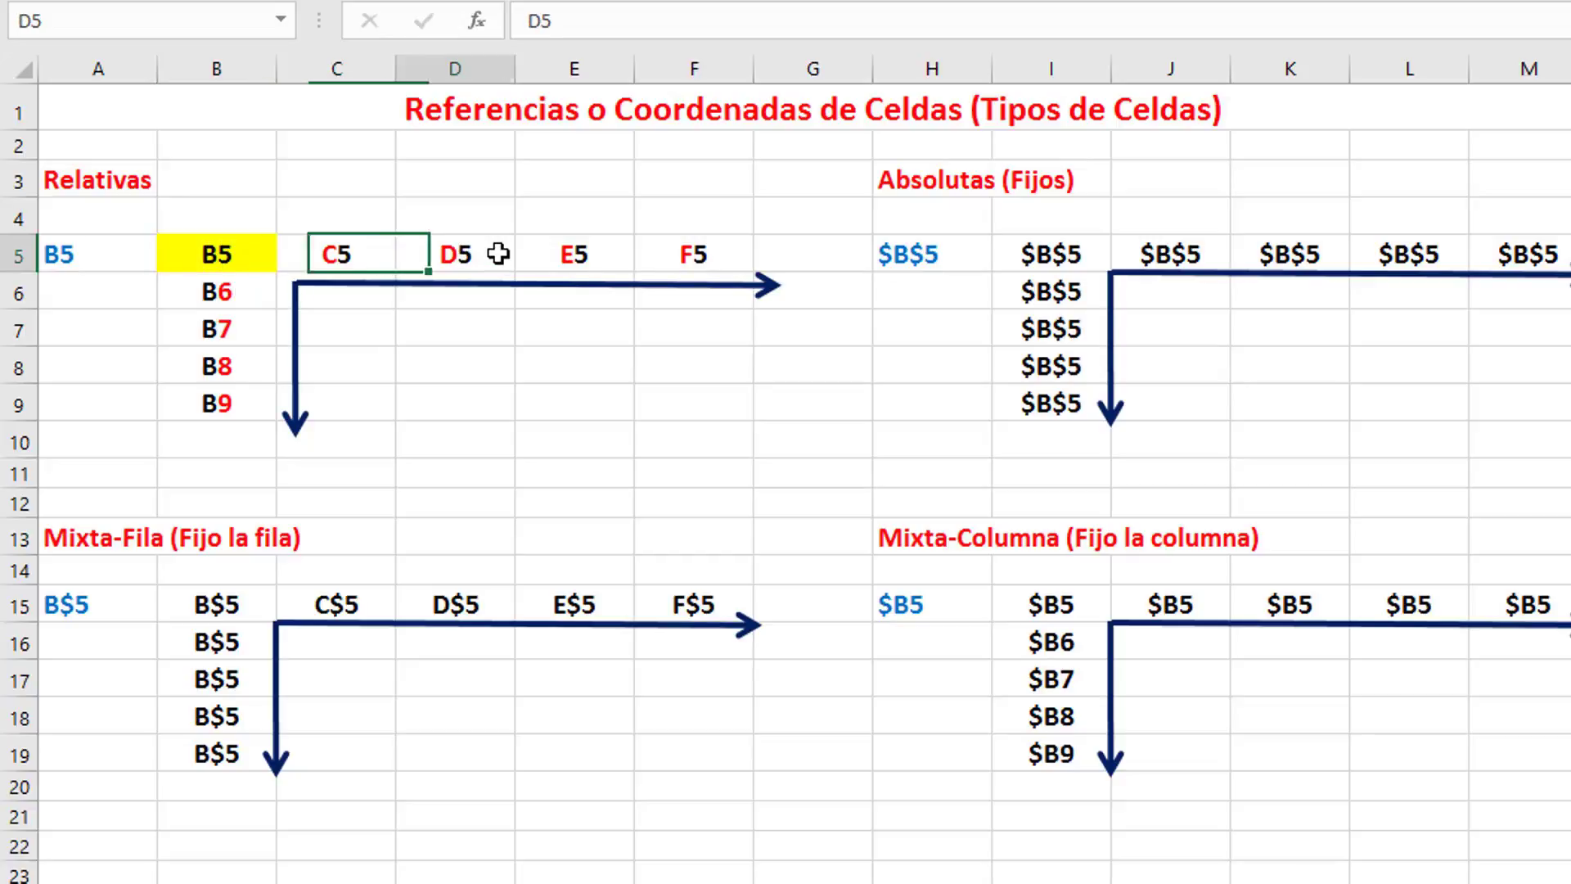
{"action": "left_click", "coordinate": [613, 253]}
{"action": "left_click", "coordinate": [705, 252]}
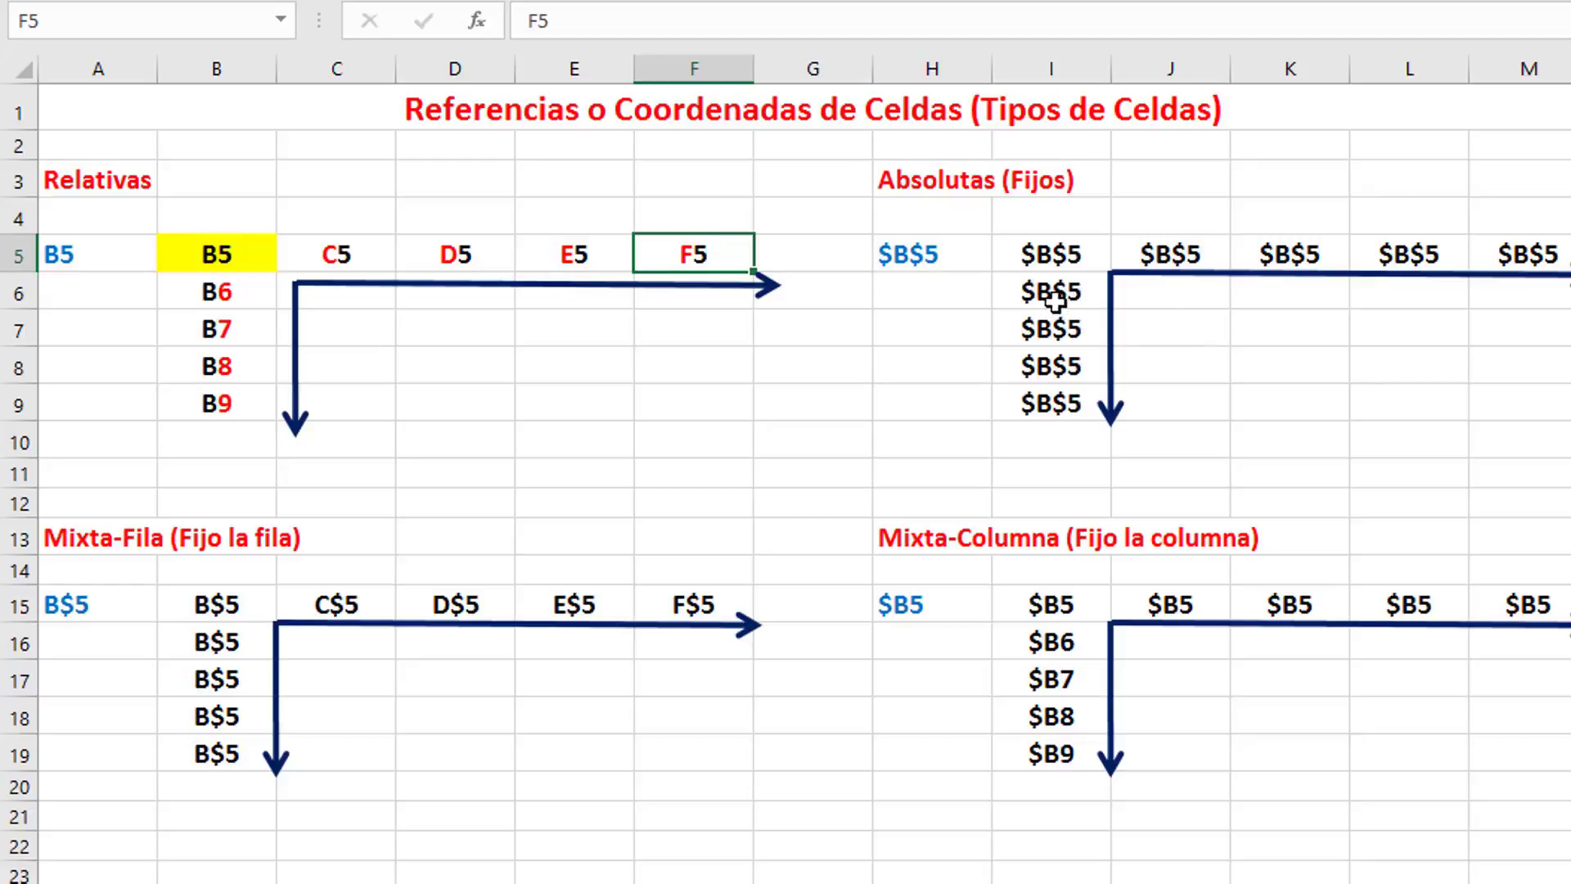
Step: Examine the absolute reference example in H5 and I5:I9 and the fixed-row mixed reference example in B15
{"action": "left_click", "coordinate": [961, 254]}
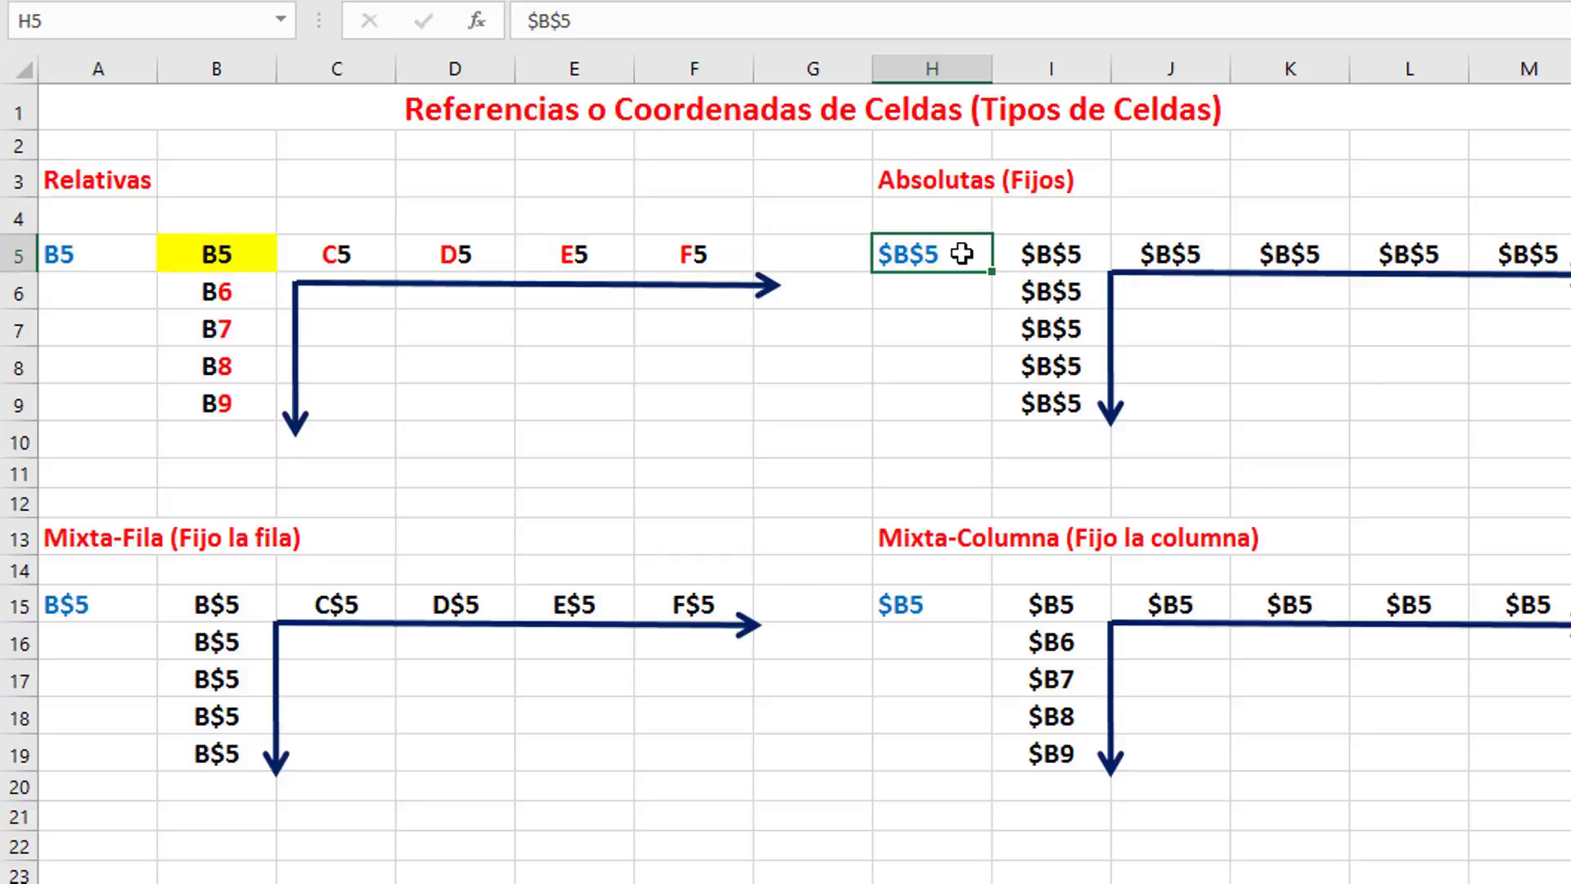
{"action": "left_click", "coordinate": [1019, 254]}
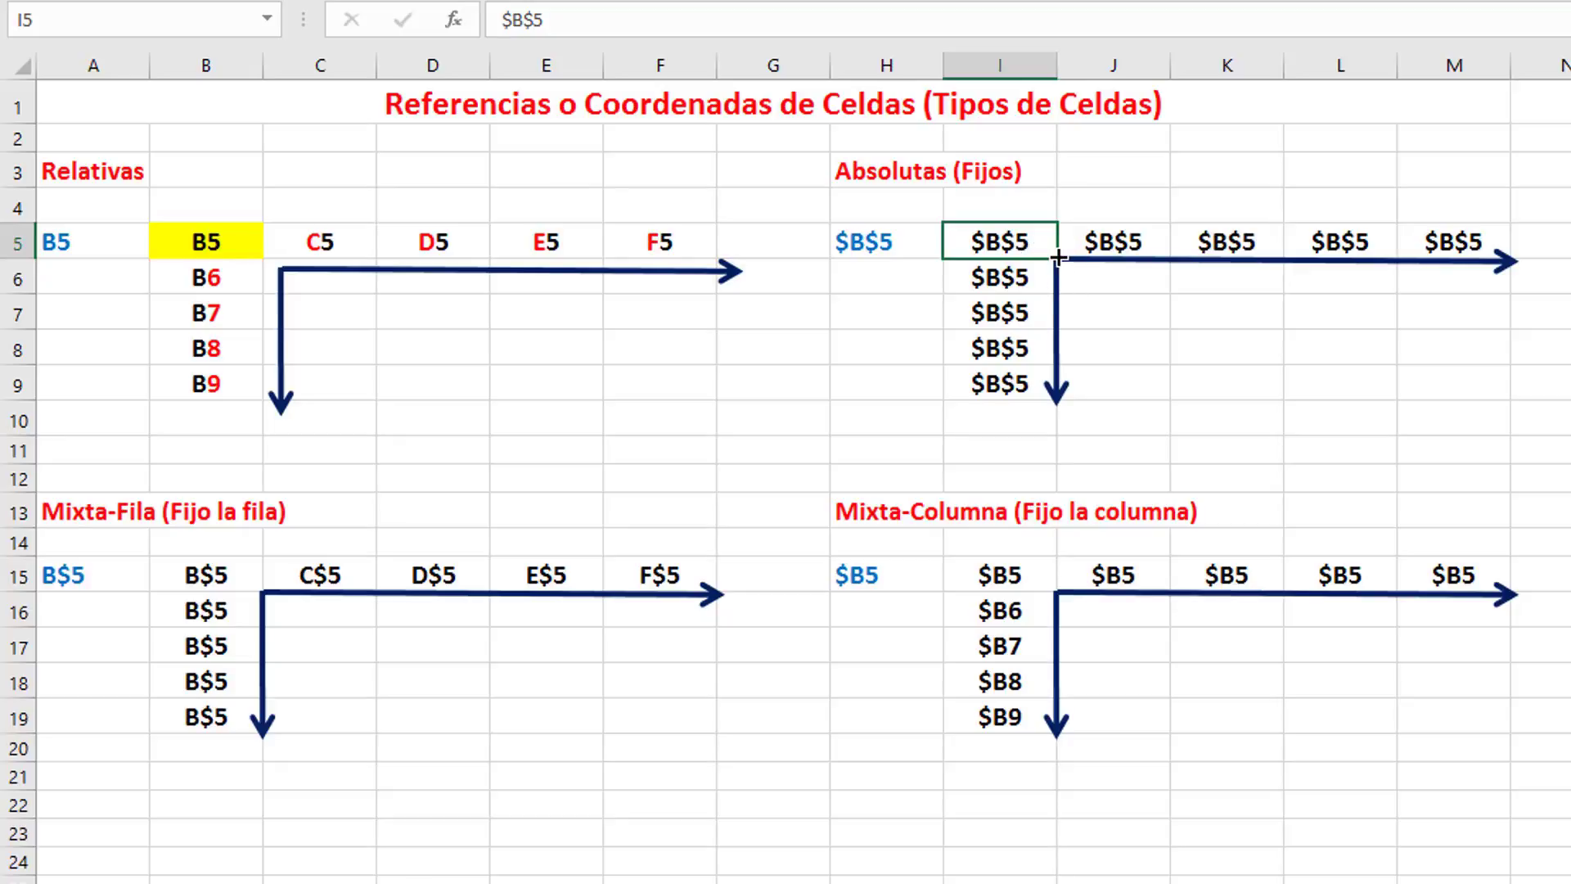
{"action": "left_click_drag", "start_coordinate": [1058, 259], "coordinate": [1048, 395]}
{"action": "left_click", "coordinate": [181, 579]}
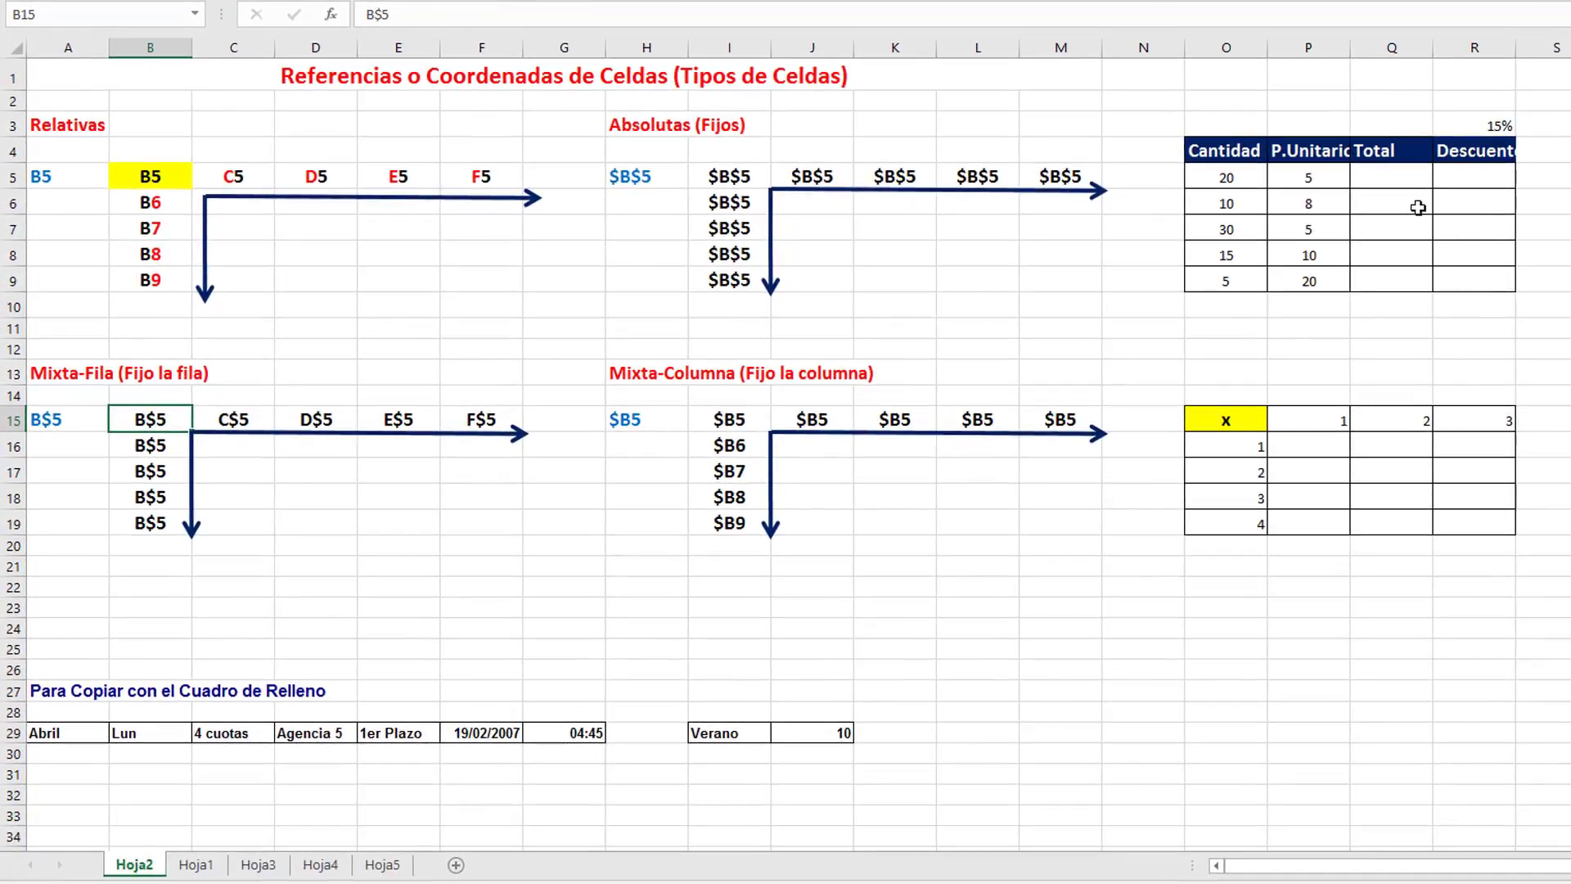
Step: Enter the formula =O5*P5 in Q5 to calculate the first row's Total from Cantidad and P.Unitario
{"action": "left_click", "coordinate": [1383, 186]}
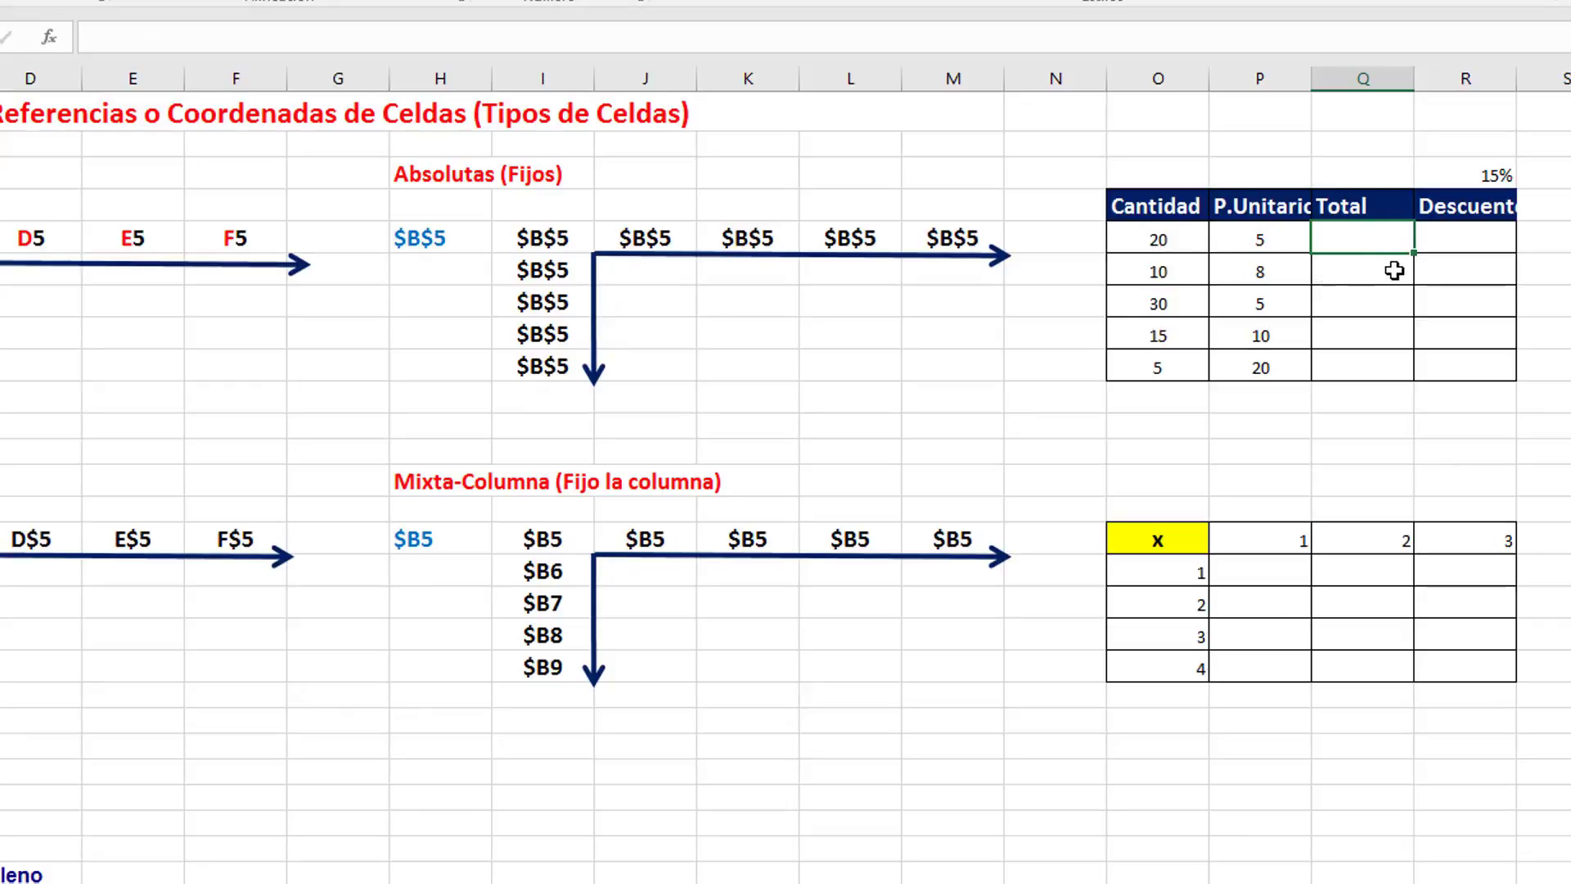
{"action": "type", "text": "="}
{"action": "left_click", "coordinate": [1158, 237]}
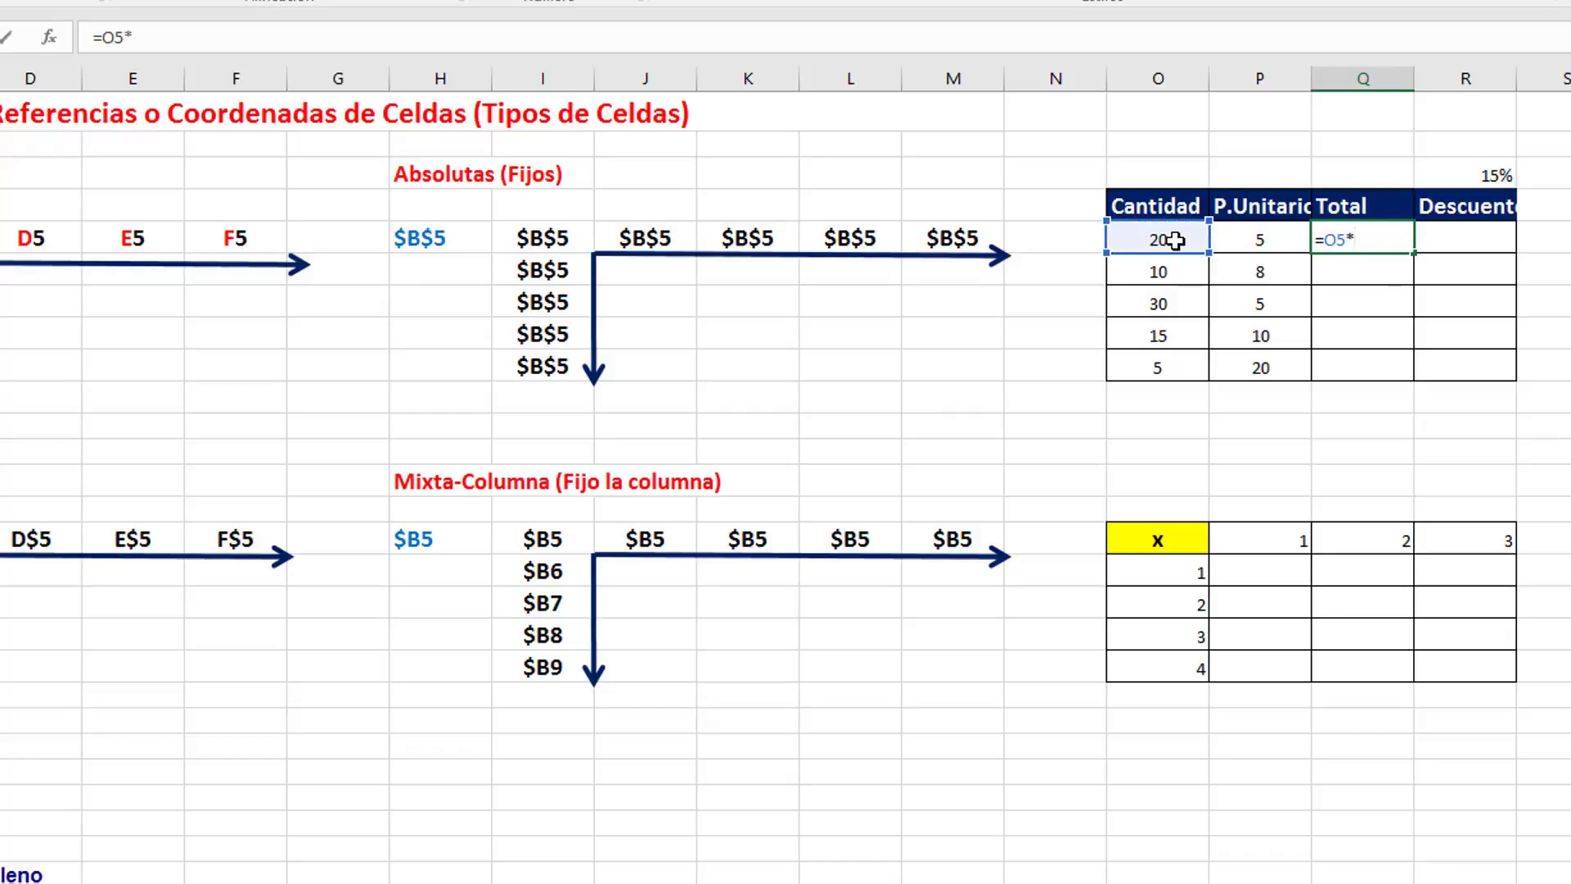
{"action": "left_click", "coordinate": [1252, 237]}
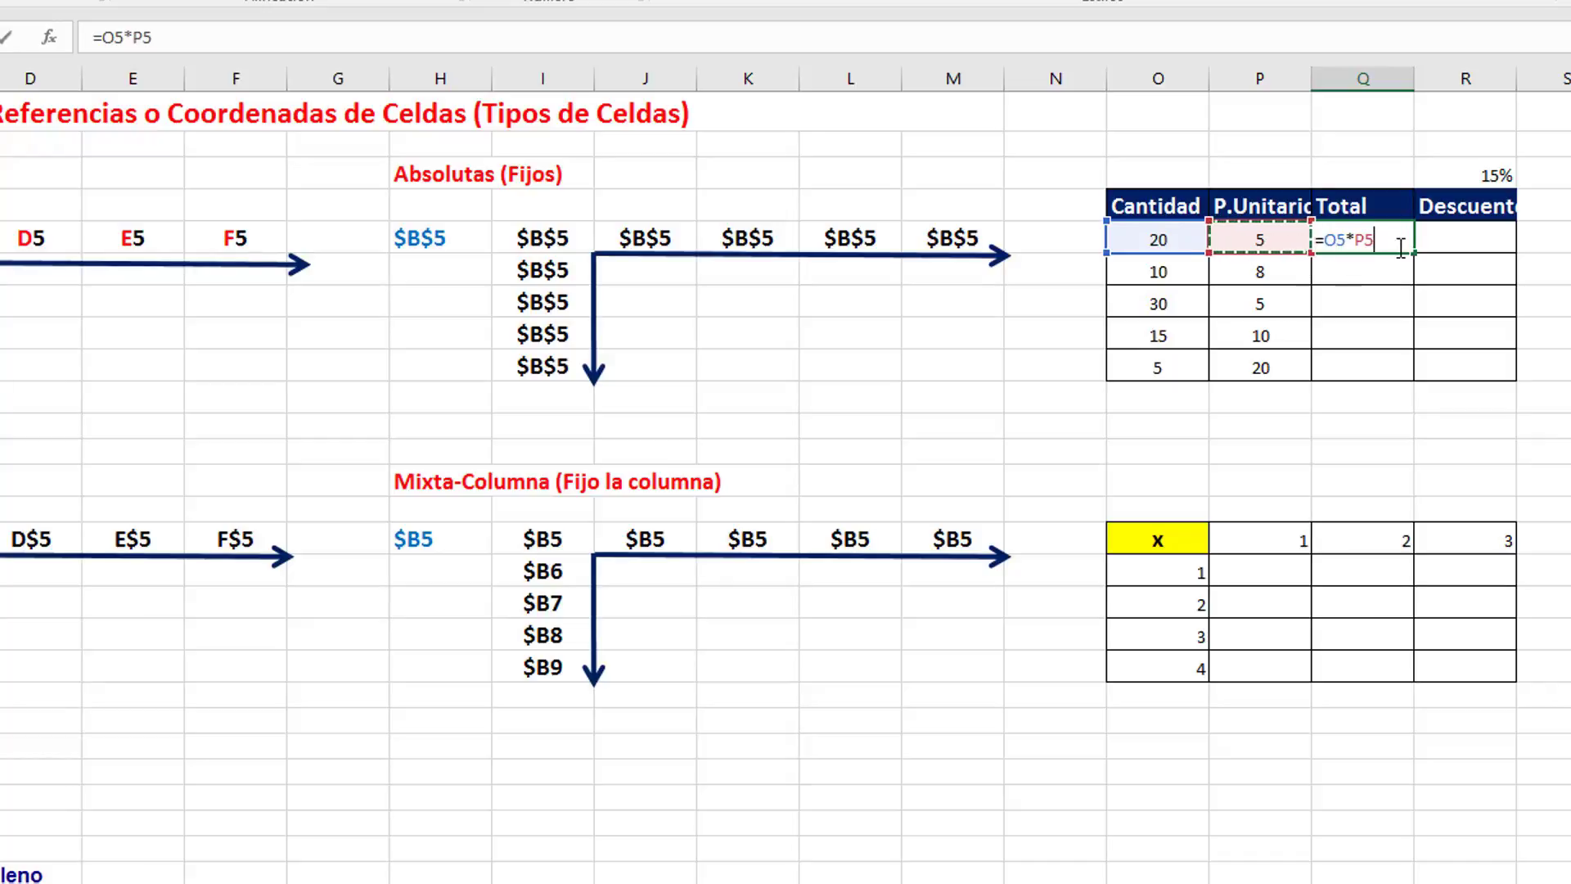
{"action": "key", "text": "Return"}
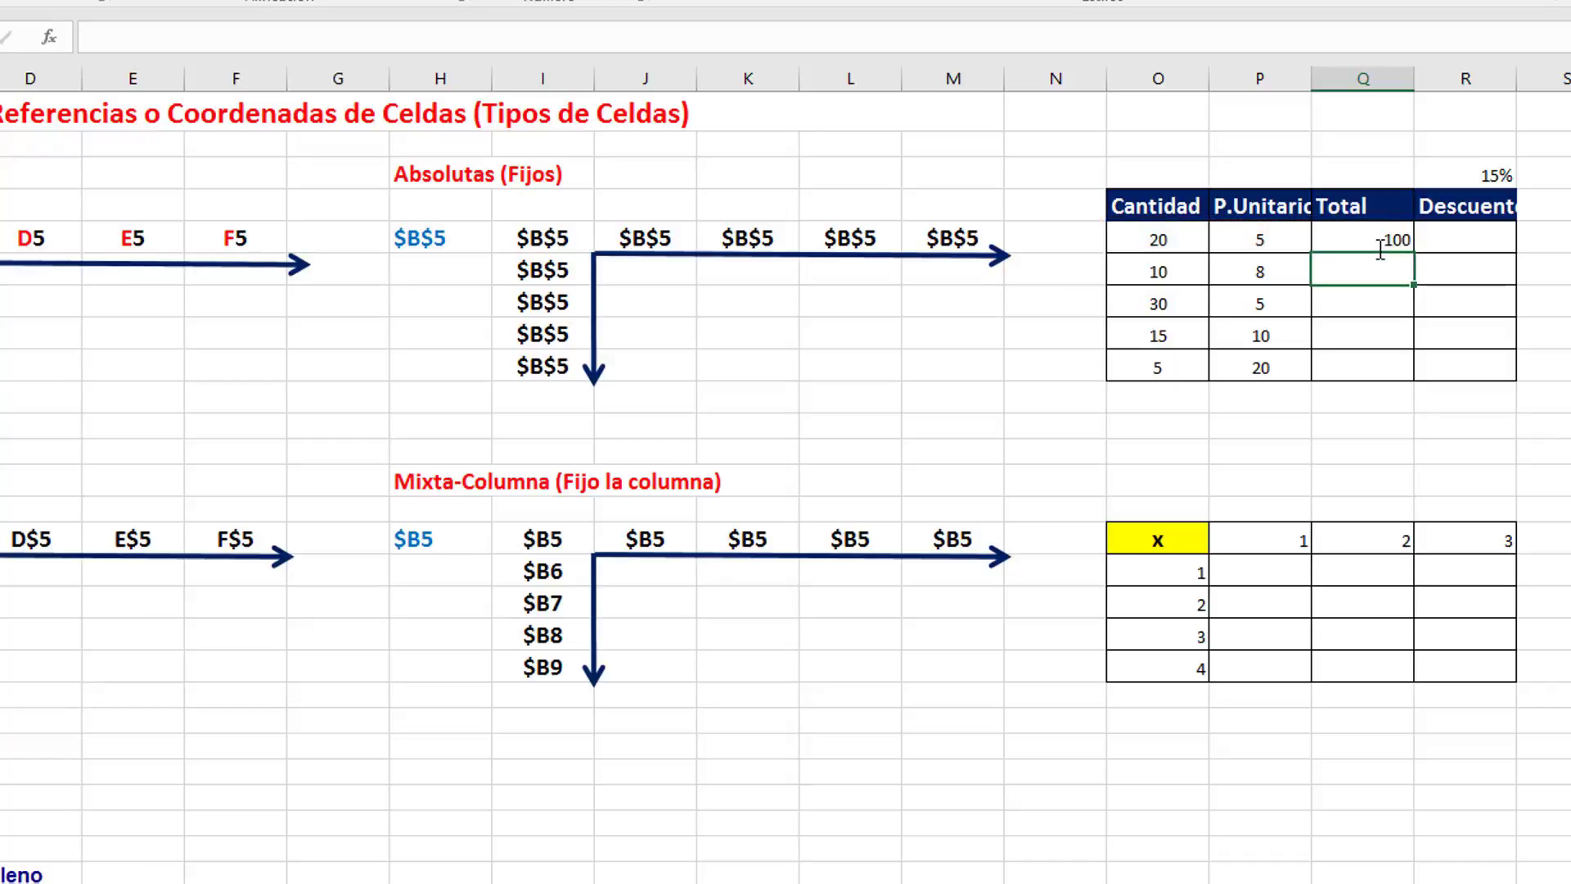
Step: Check the Total formula in Q5 and fill it down through Q9
{"action": "left_click", "coordinate": [1346, 231]}
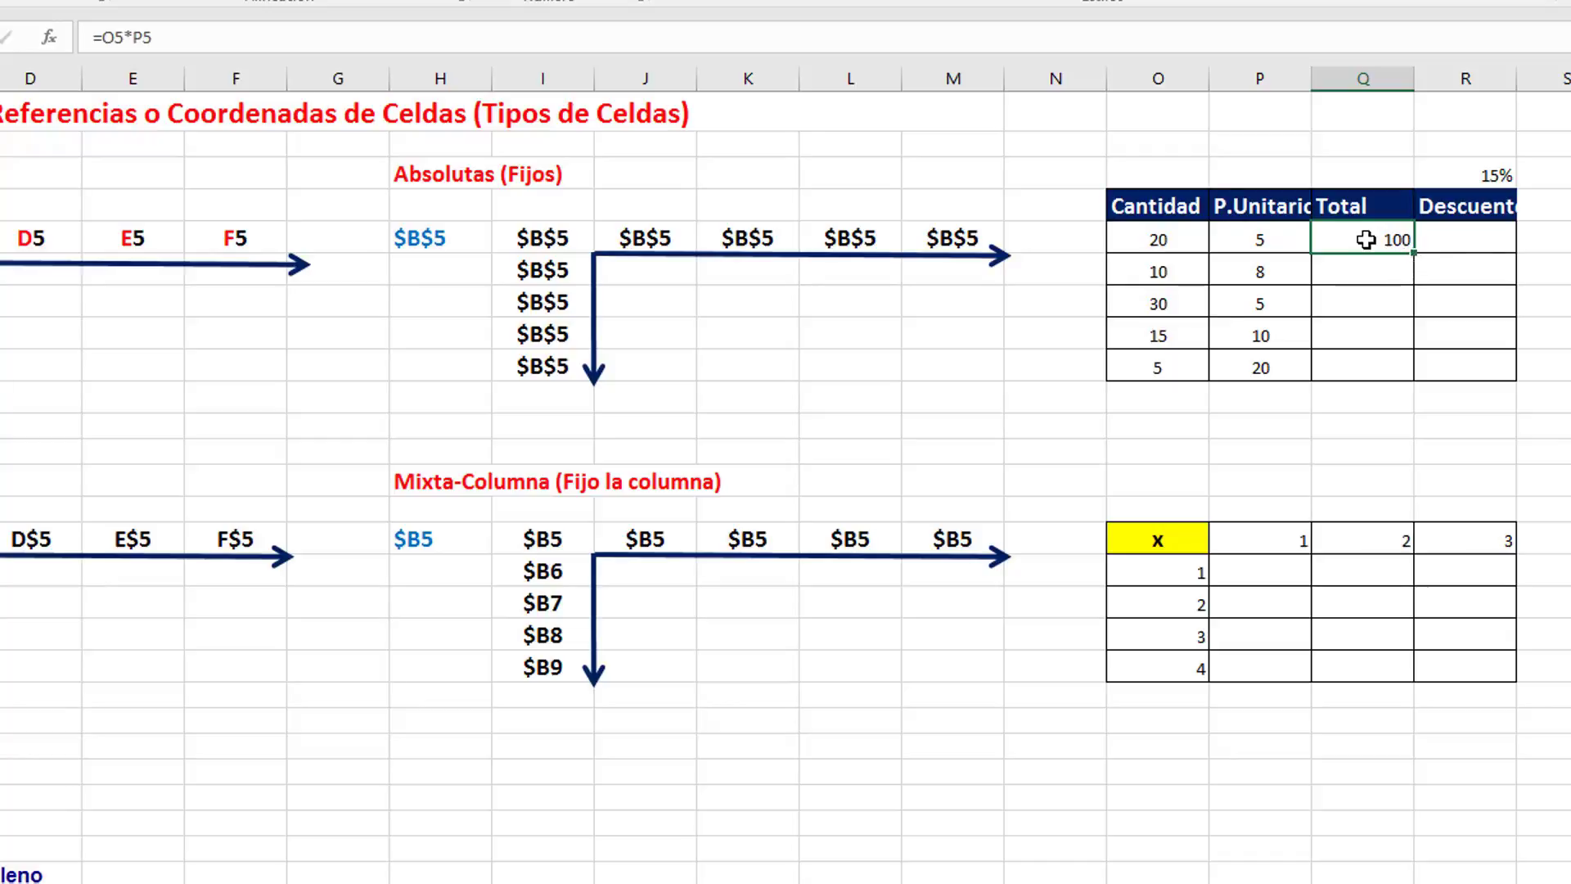
{"action": "double_click", "coordinate": [1366, 239]}
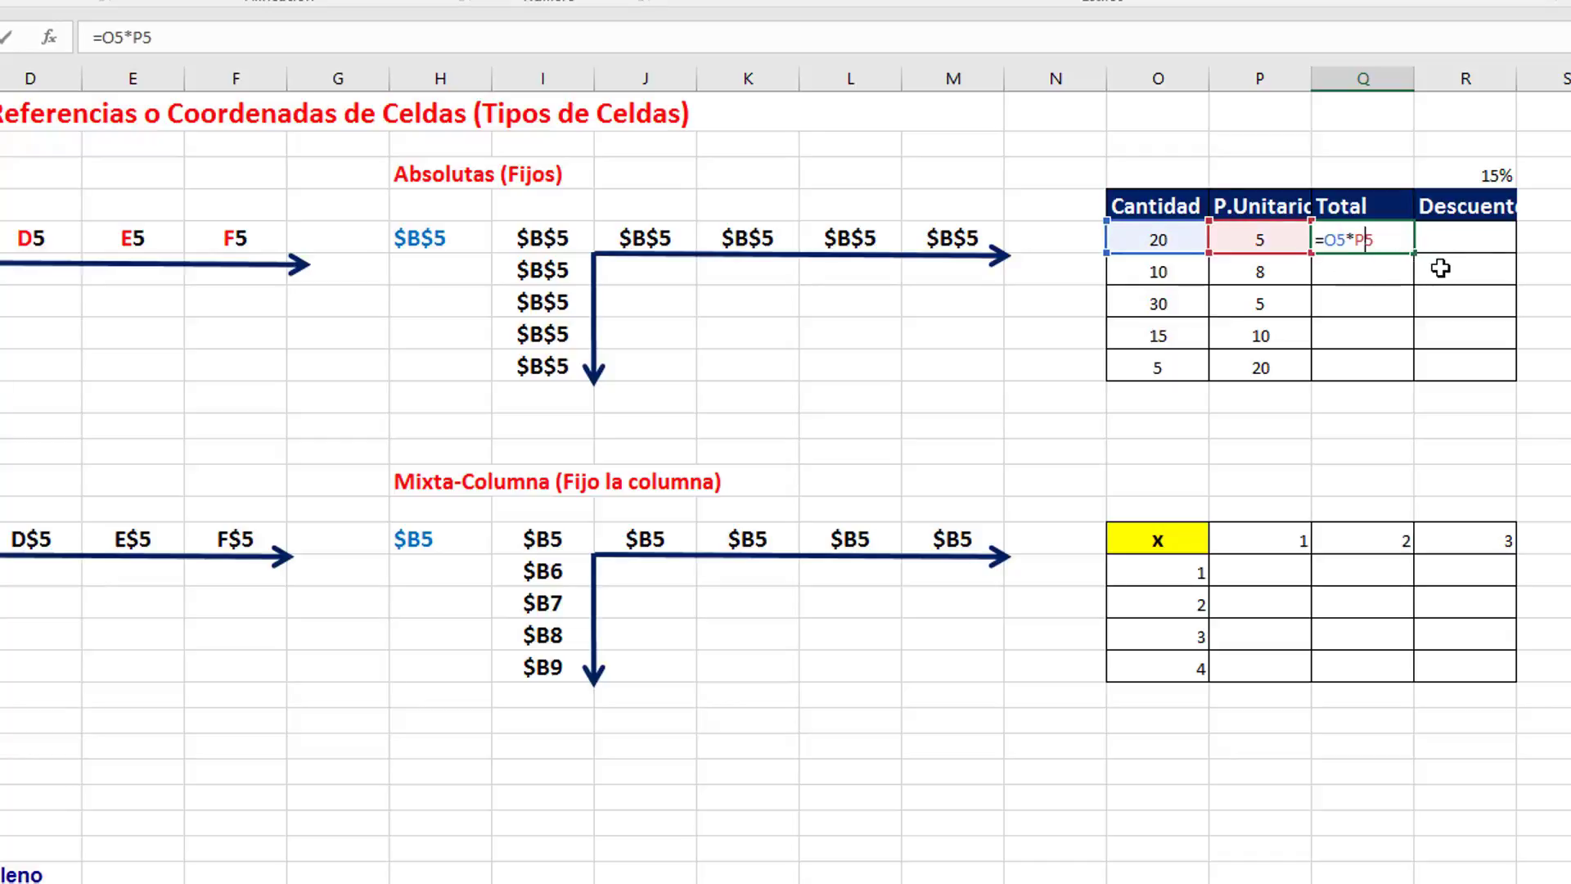
{"action": "key", "text": "Return"}
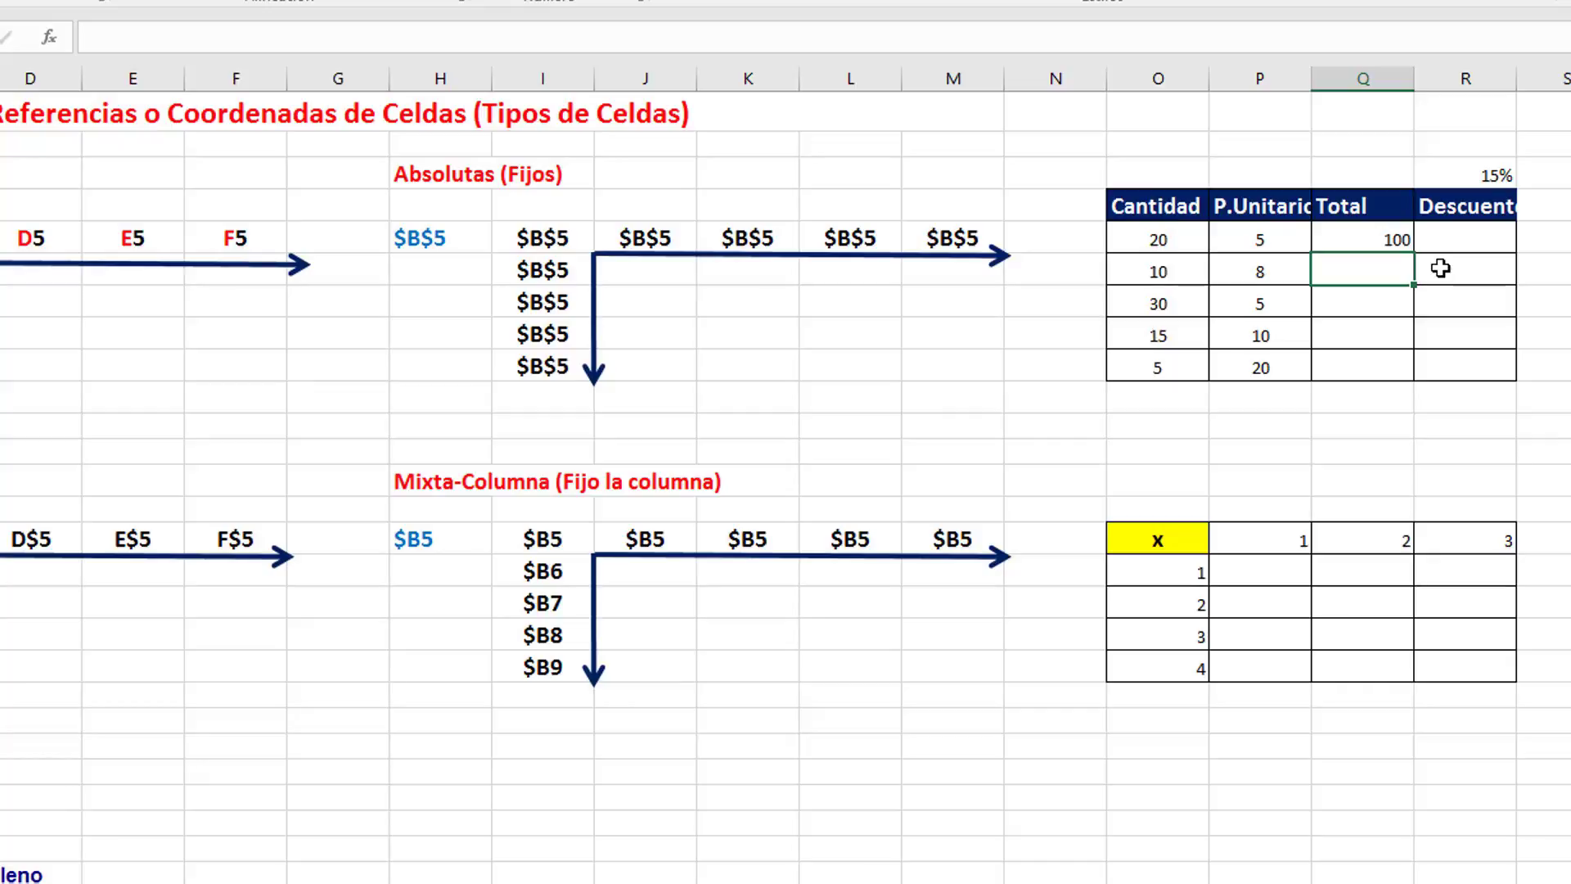
{"action": "left_click", "coordinate": [1358, 241]}
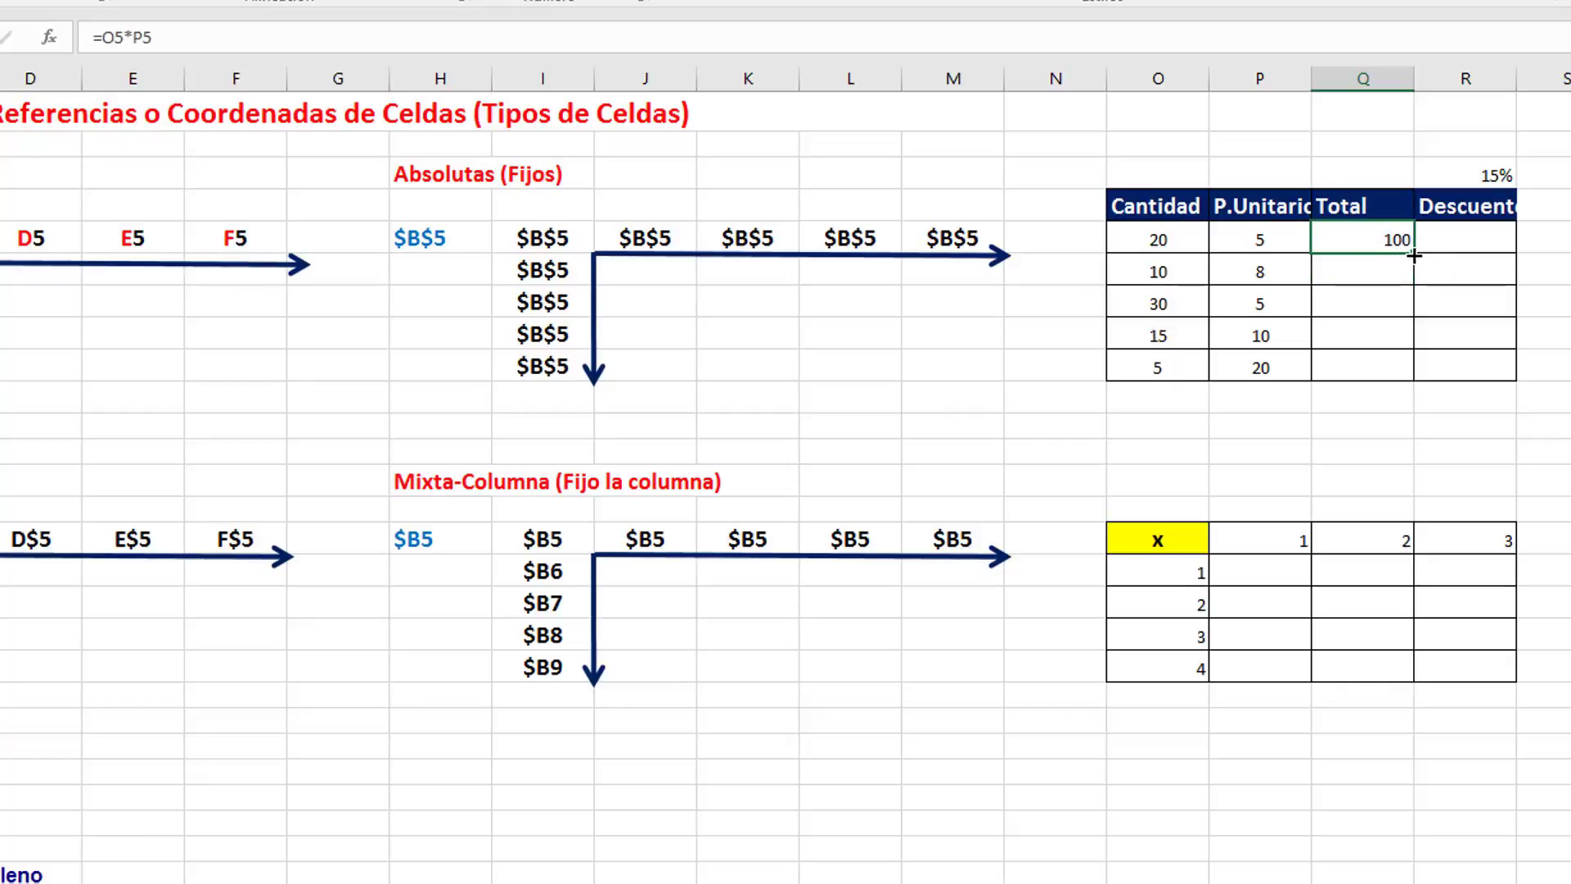
{"action": "left_click_drag", "start_coordinate": [1416, 266], "coordinate": [1416, 378]}
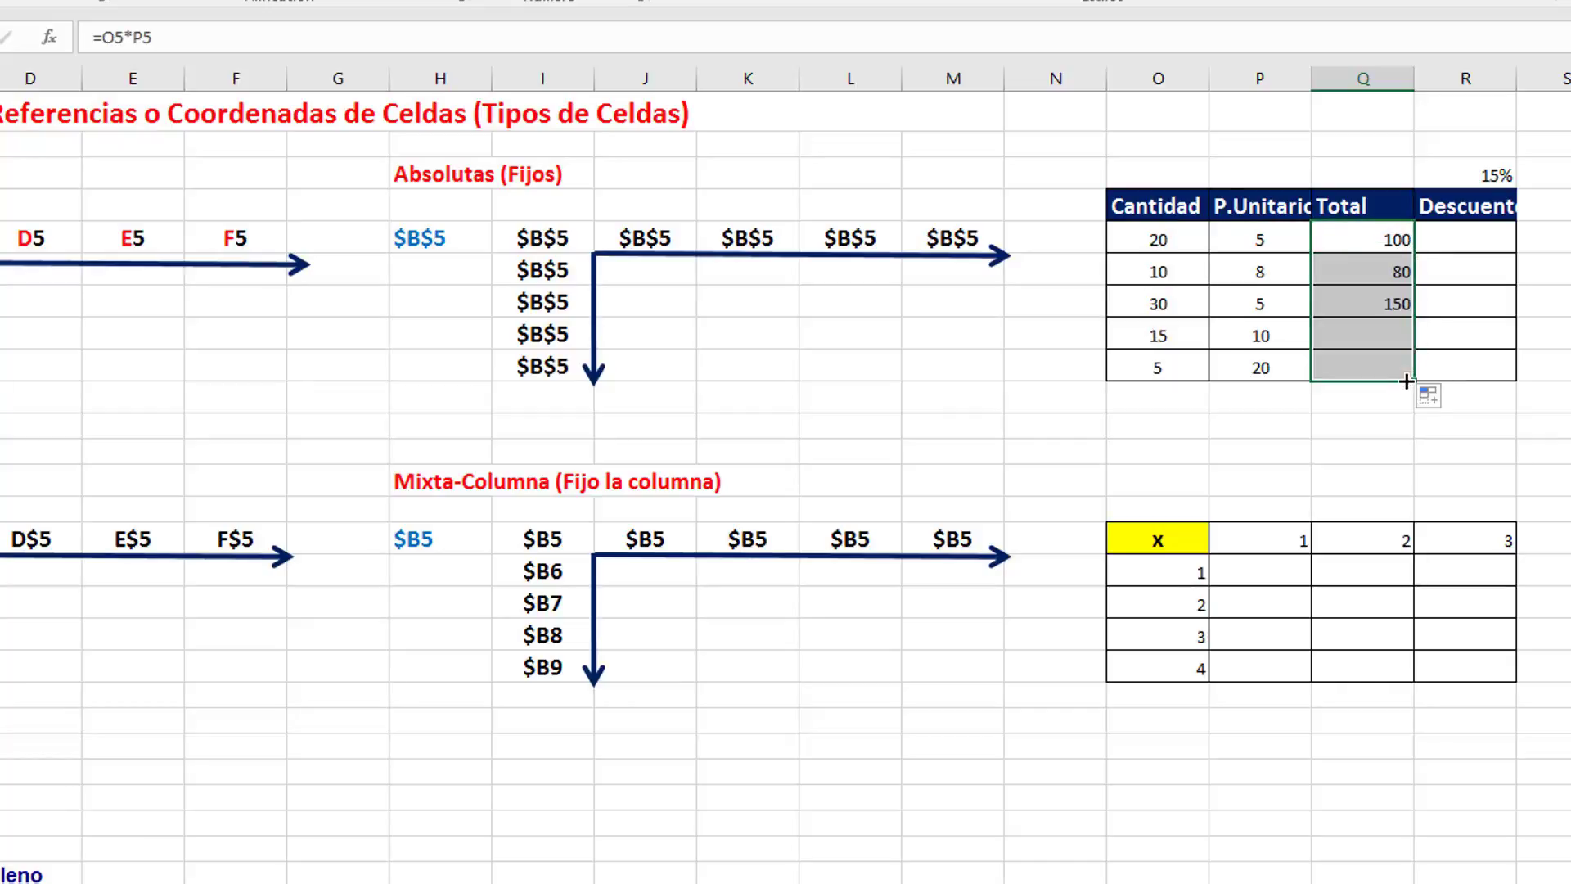
Step: Inspect the formulas in Q5 through Q9 to see how the relative references adjust in each row
{"action": "left_click", "coordinate": [1367, 240]}
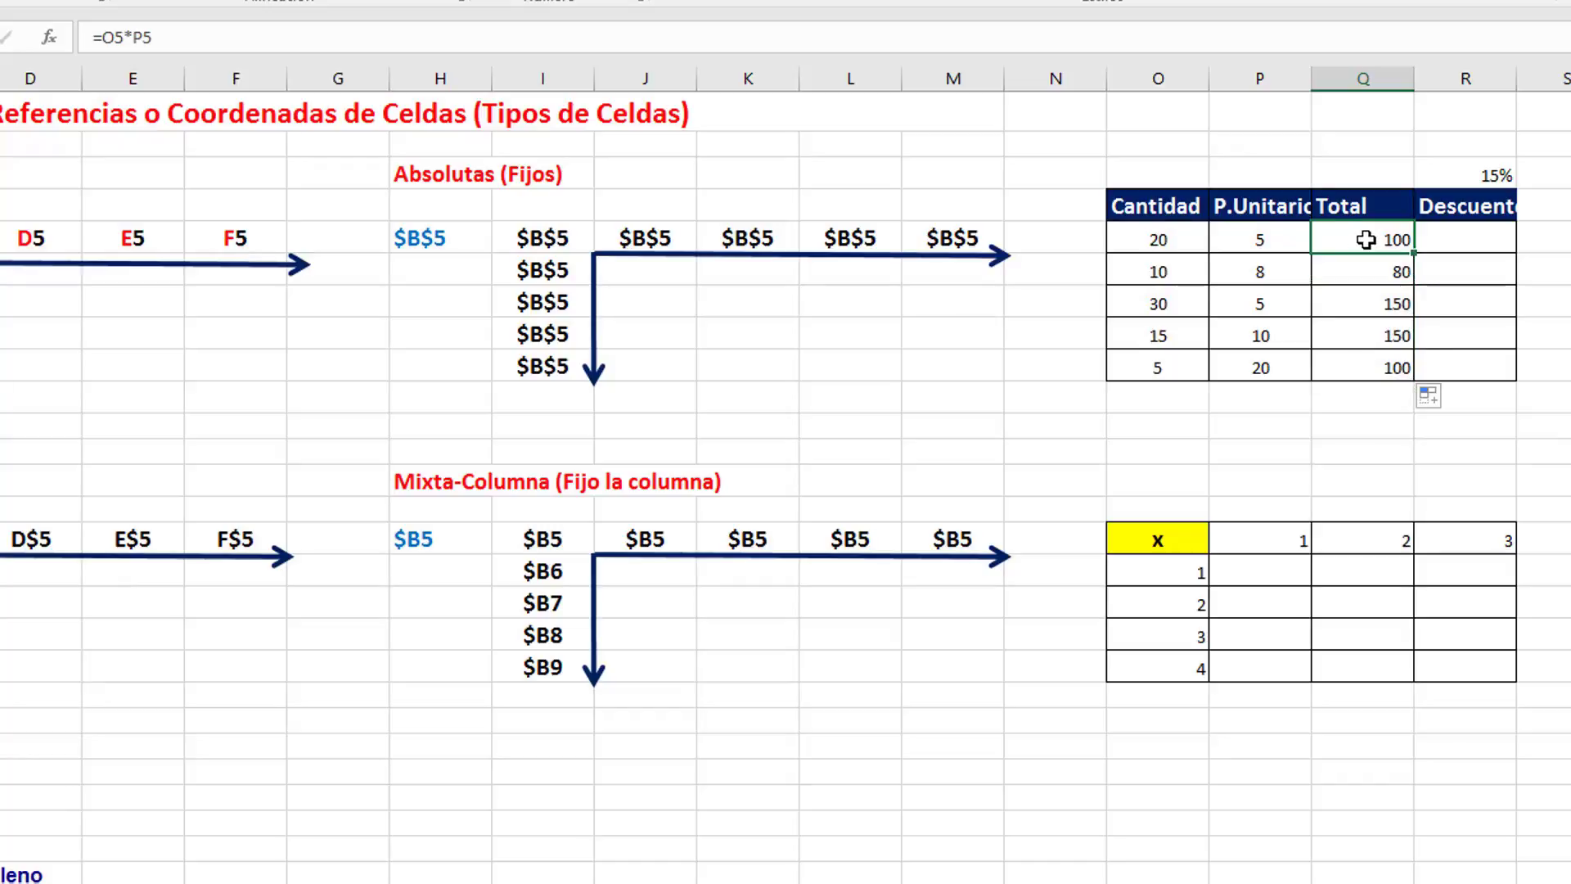
{"action": "double_click", "coordinate": [1367, 240]}
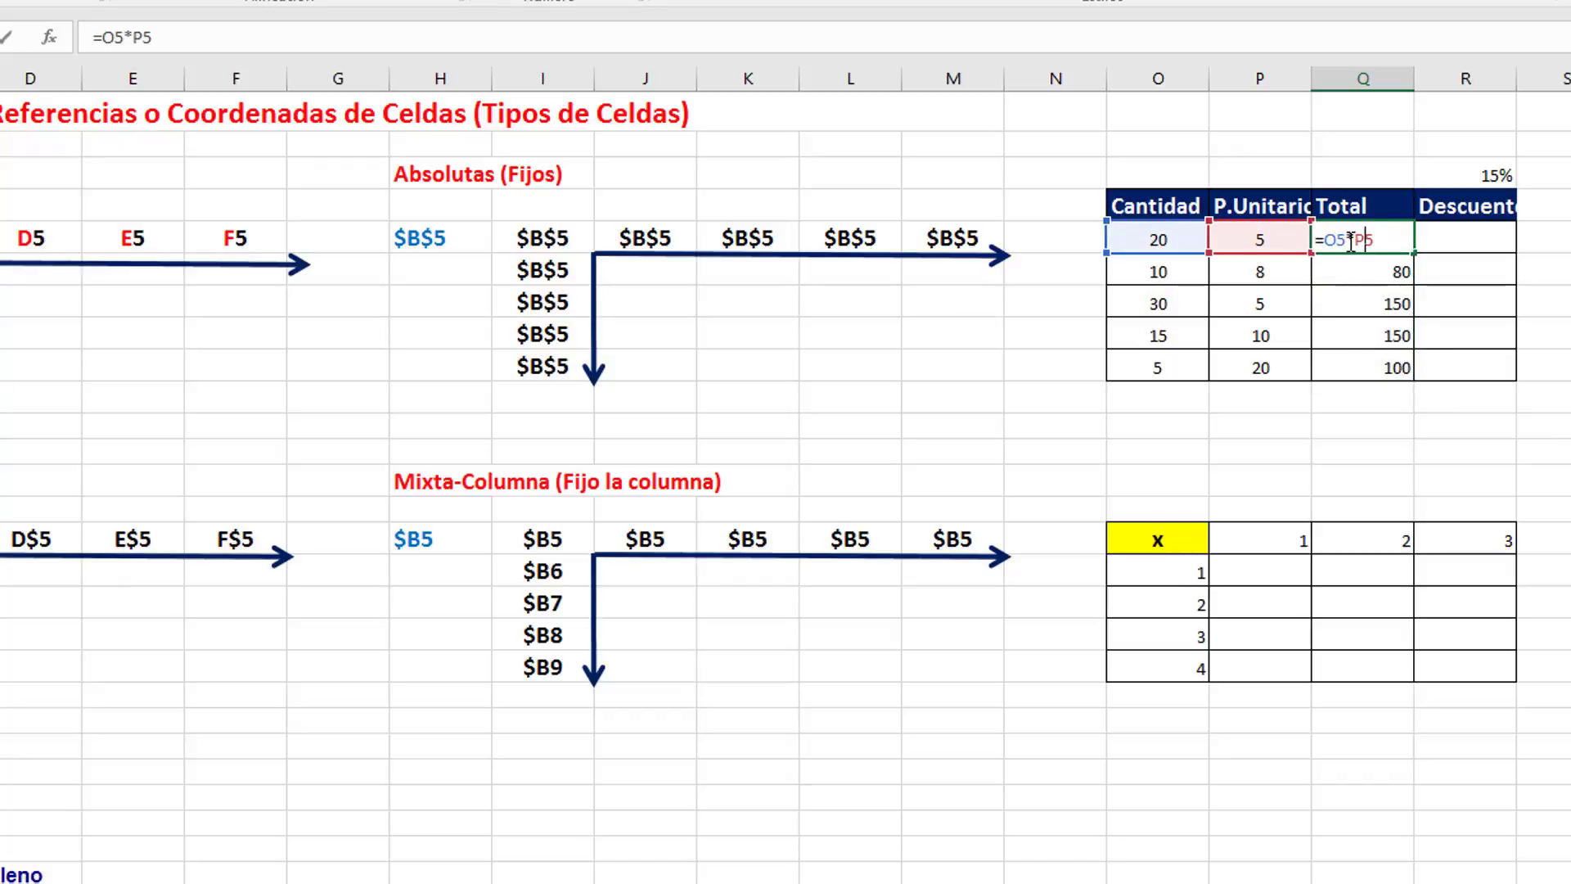
{"action": "double_click", "coordinate": [1377, 272]}
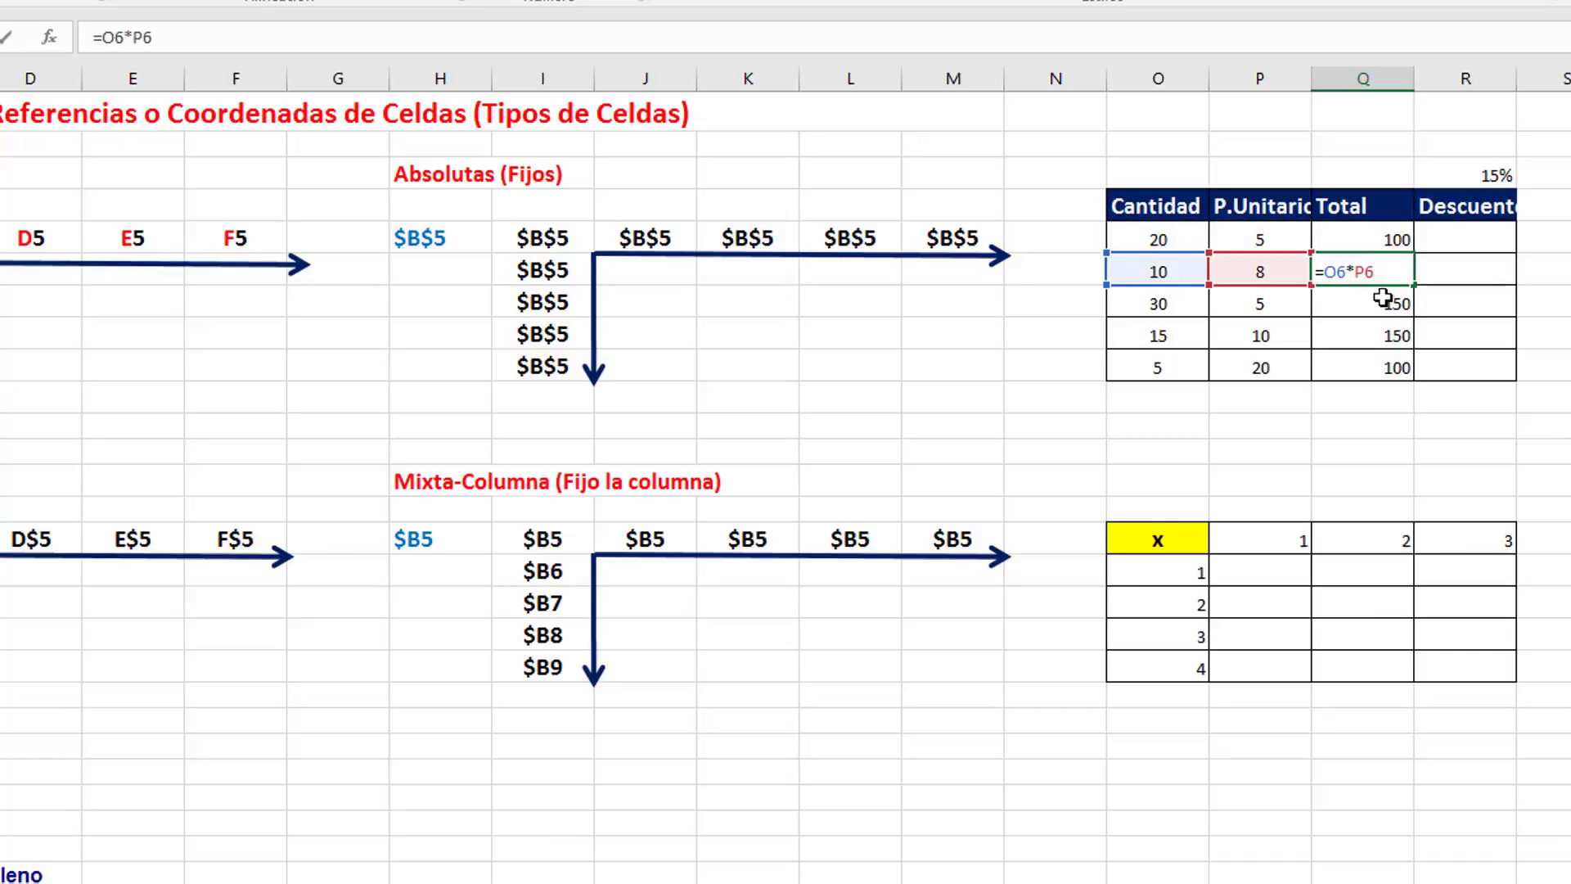
{"action": "double_click", "coordinate": [1389, 301]}
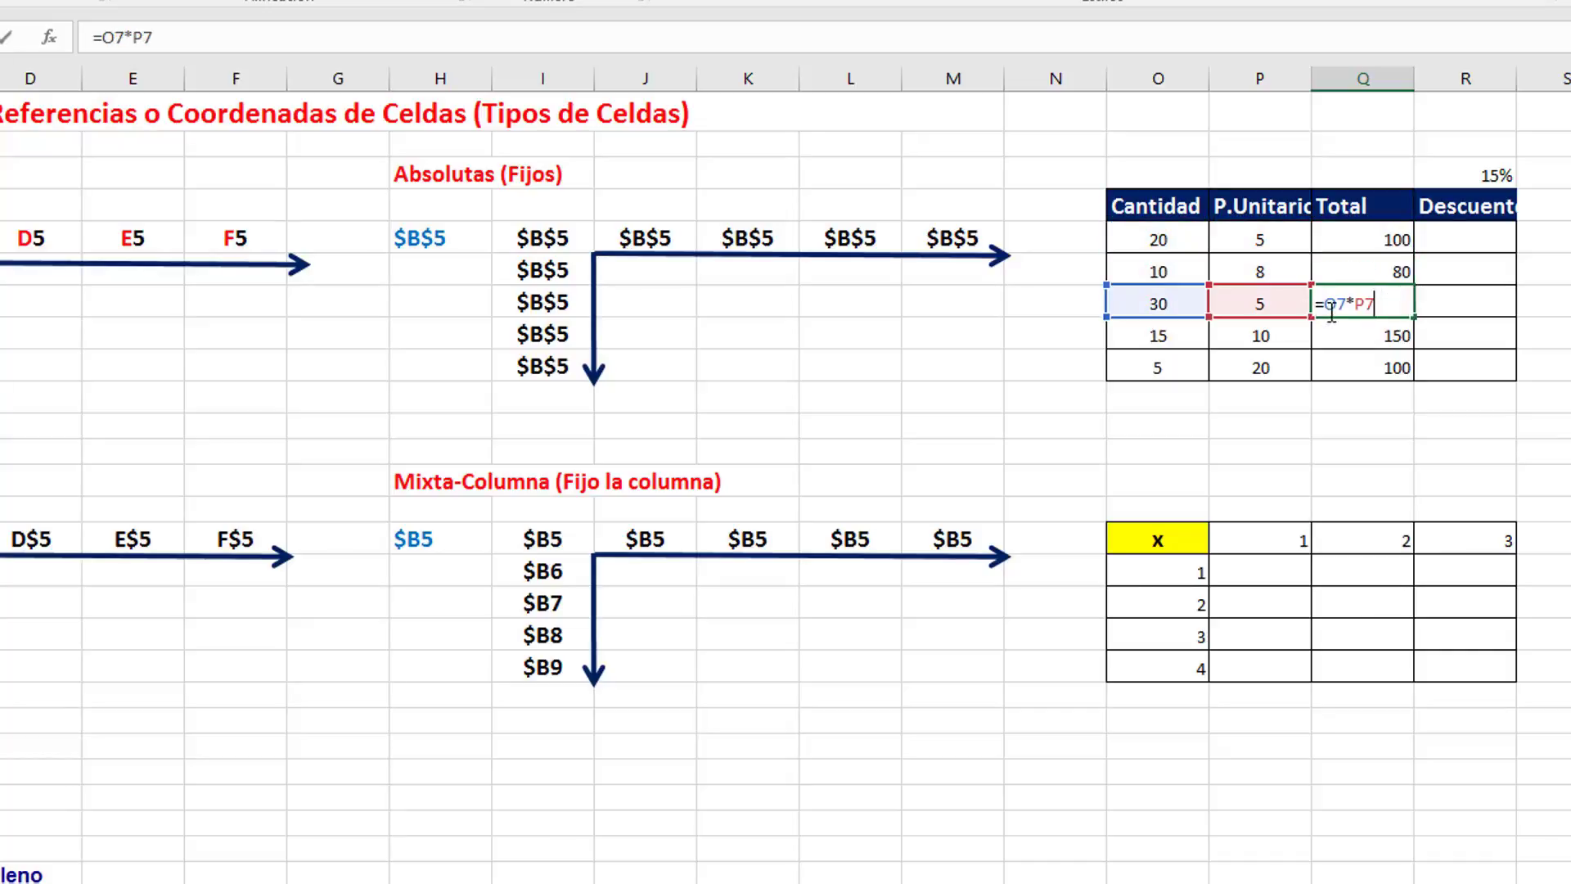
{"action": "double_click", "coordinate": [1397, 332]}
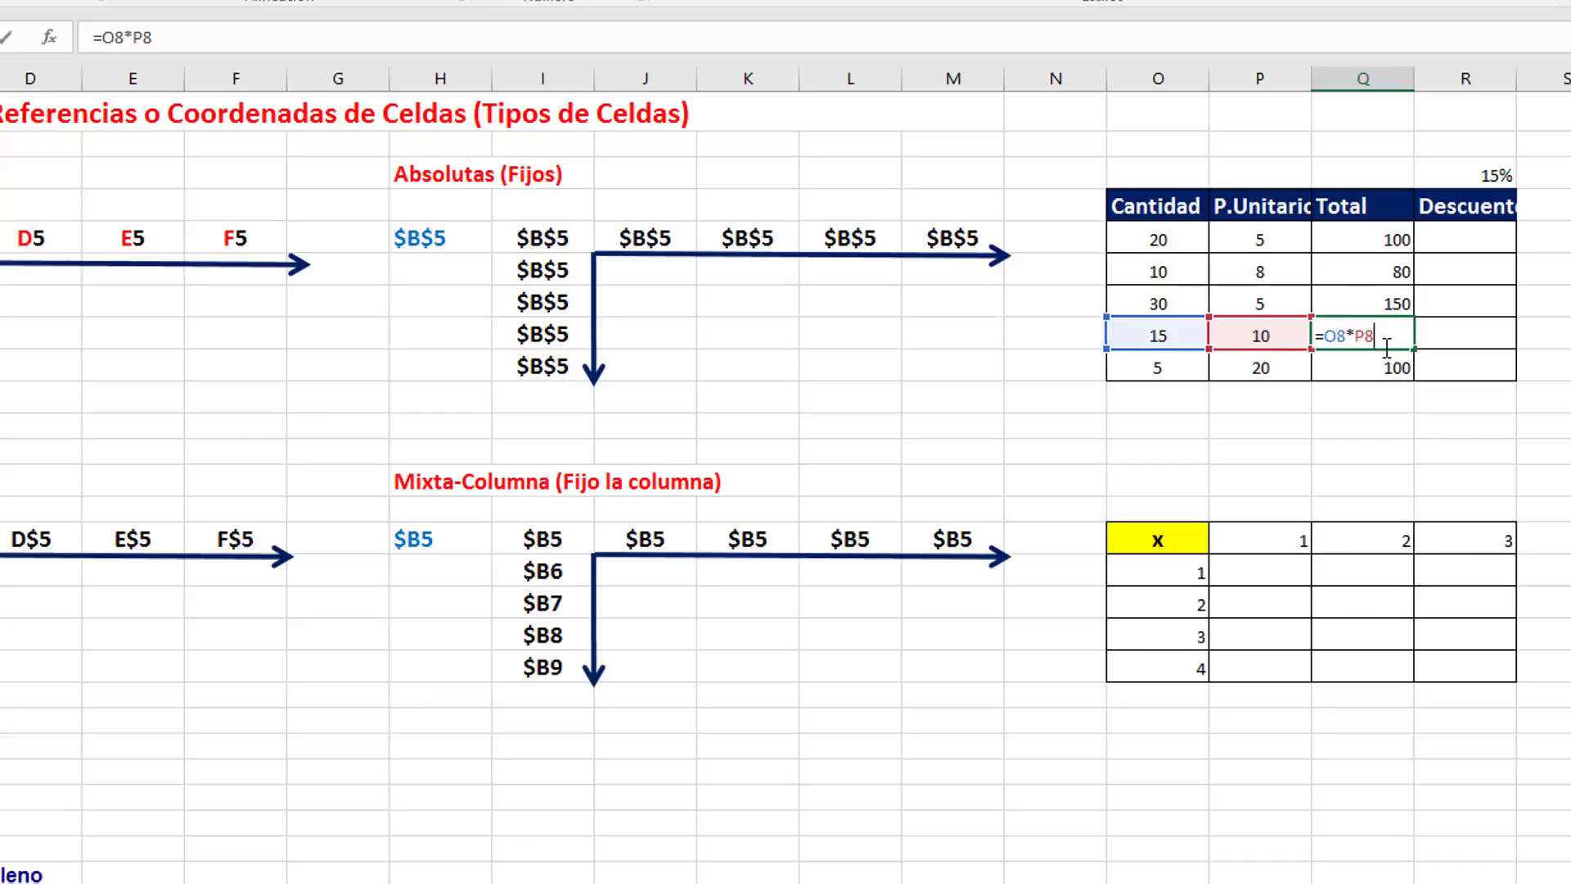
{"action": "double_click", "coordinate": [1389, 368]}
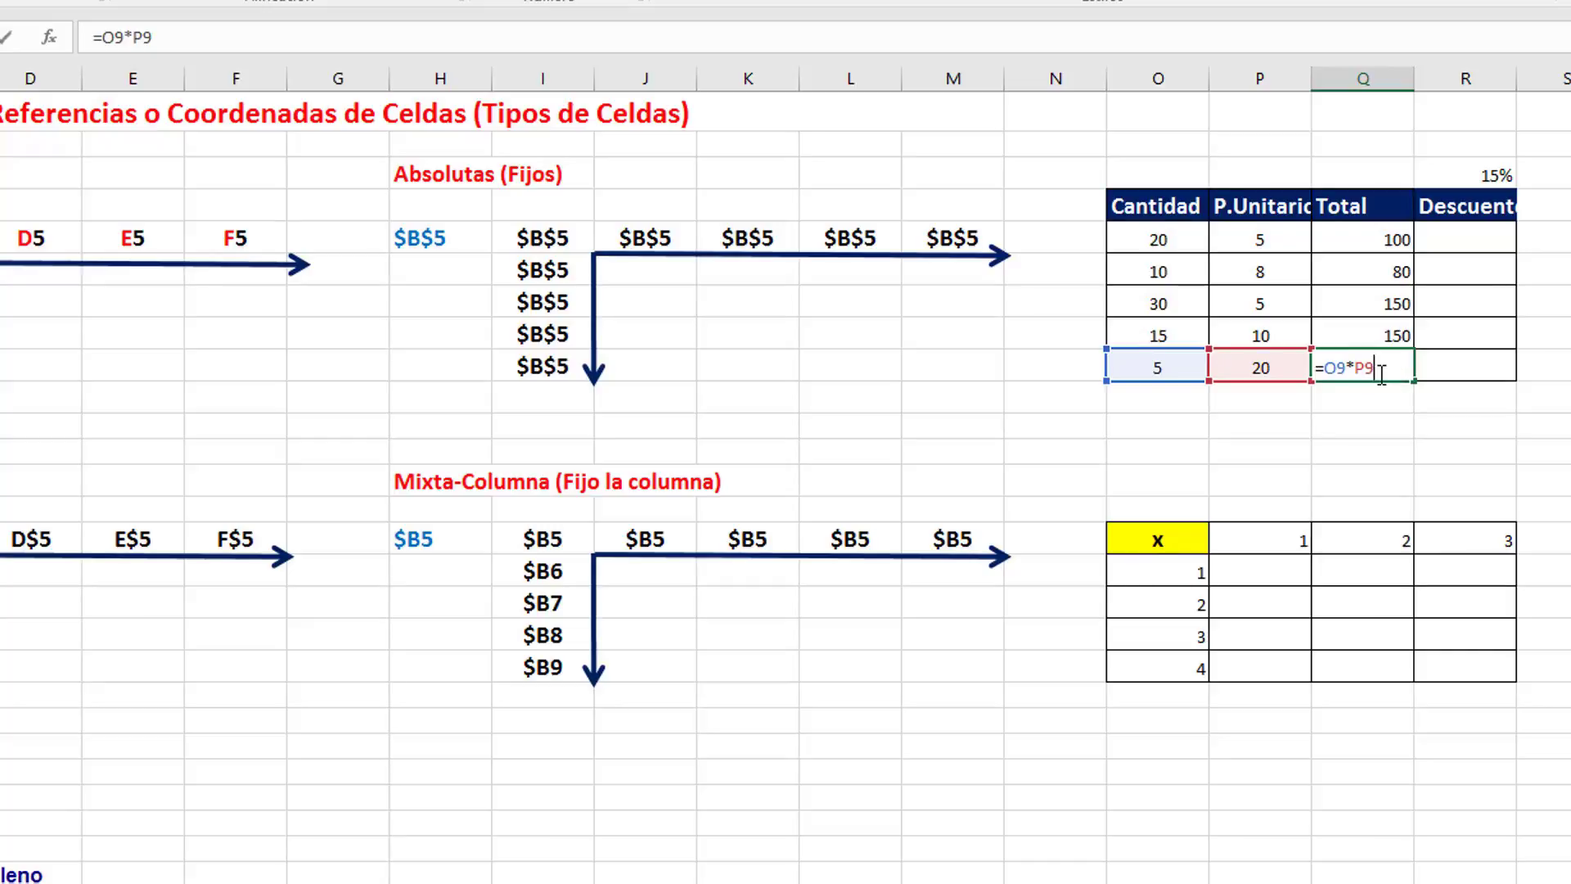
{"action": "key", "text": "Return"}
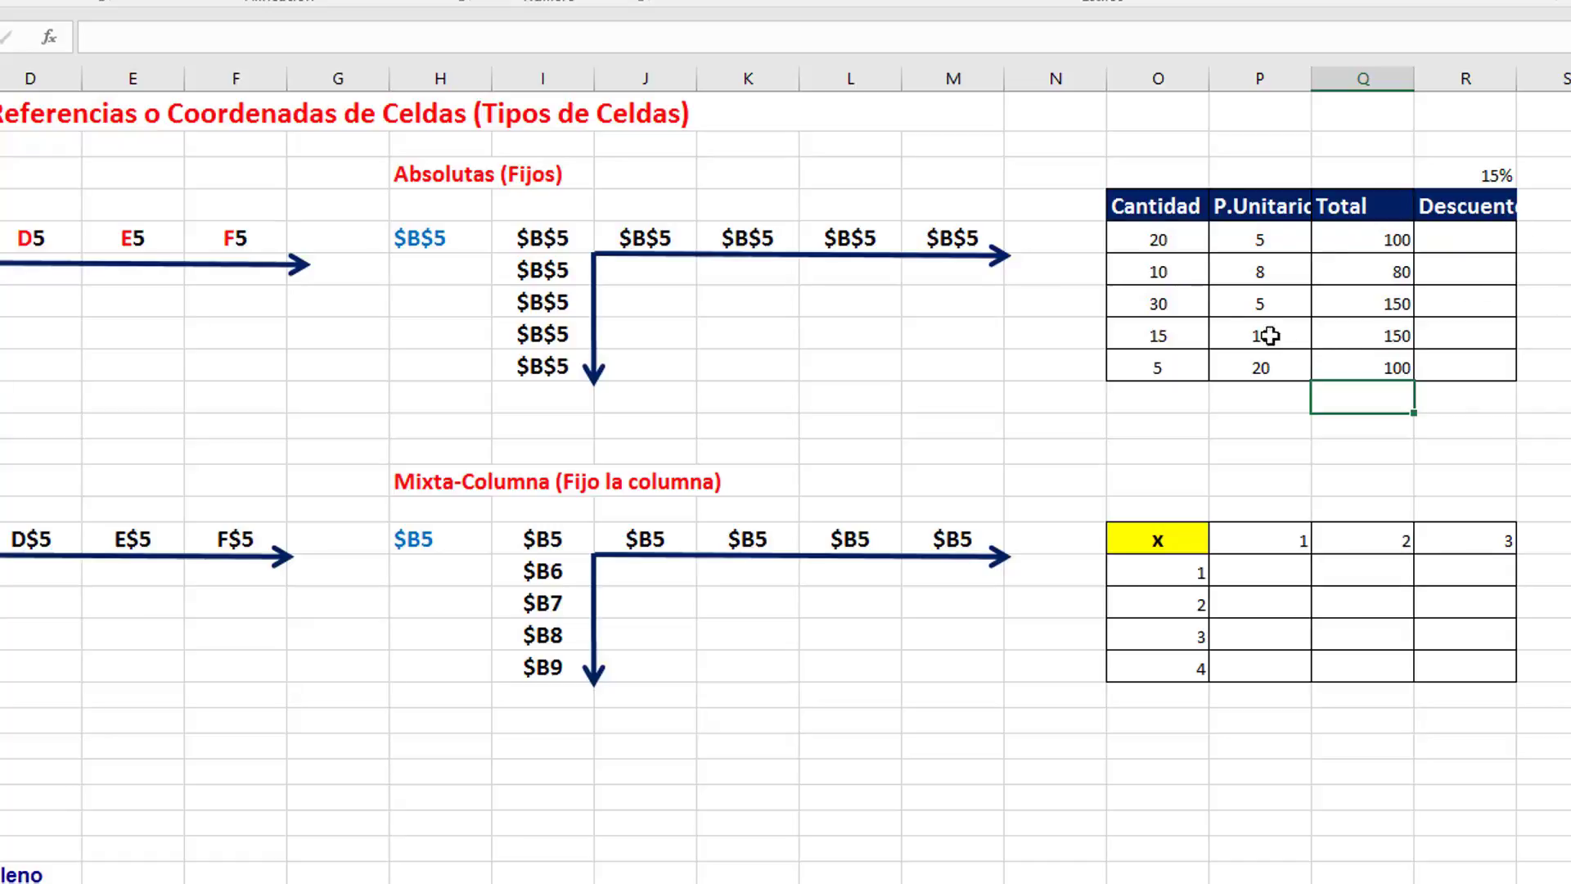
Step: Enter the Descuento formula =Q5*$R$3 in R5 with an absolute reference to the 15% cell, and fill it down through R9
{"action": "left_click", "coordinate": [1479, 238]}
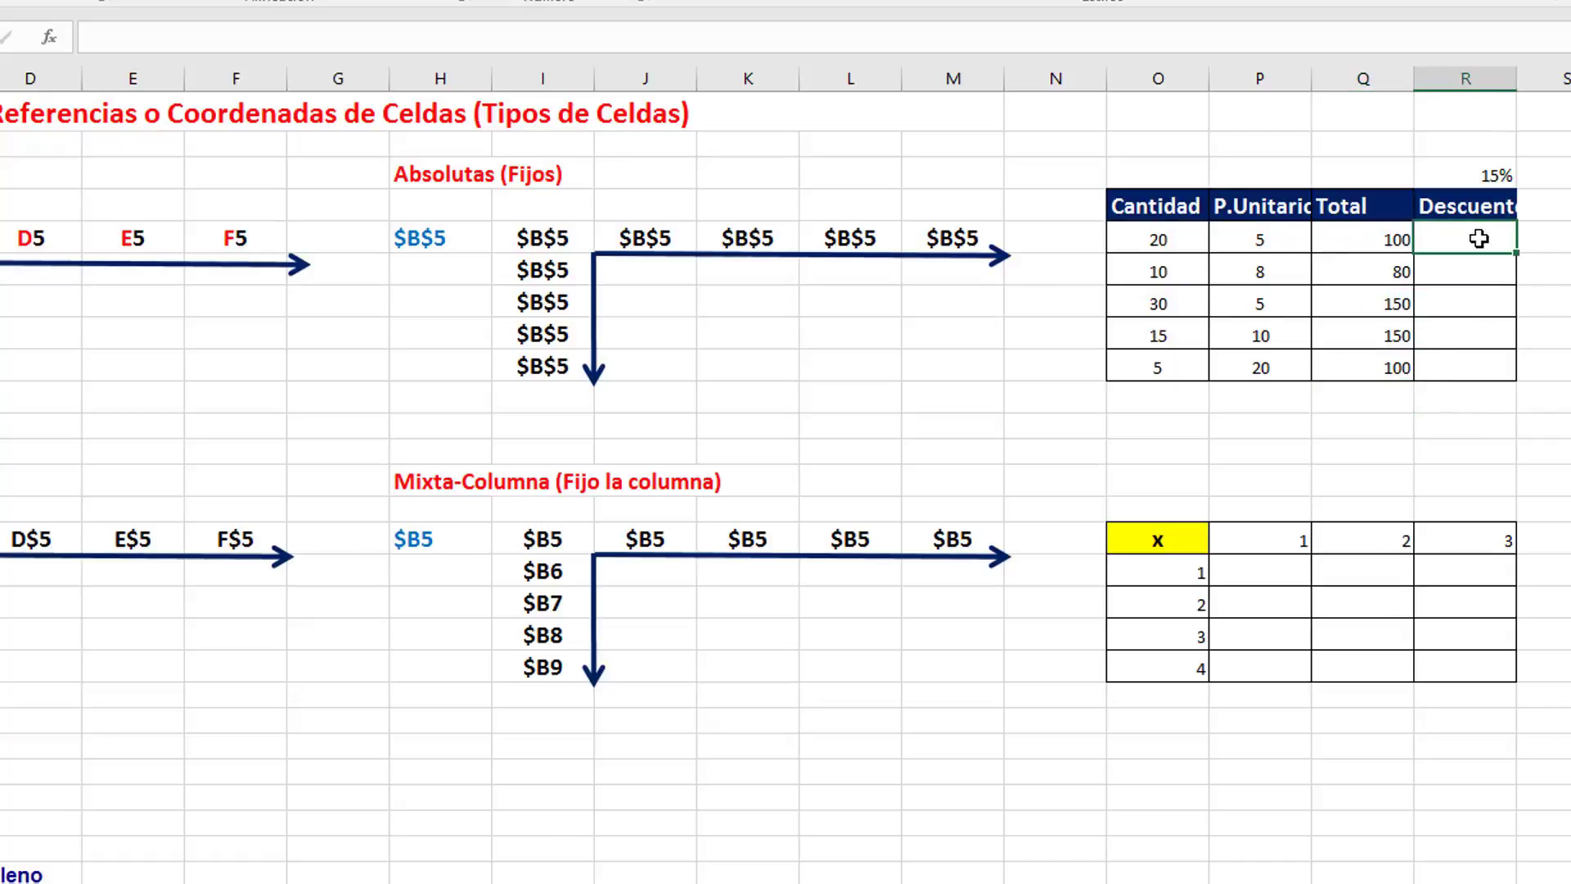
{"action": "type", "text": "="}
{"action": "left_click", "coordinate": [1389, 244]}
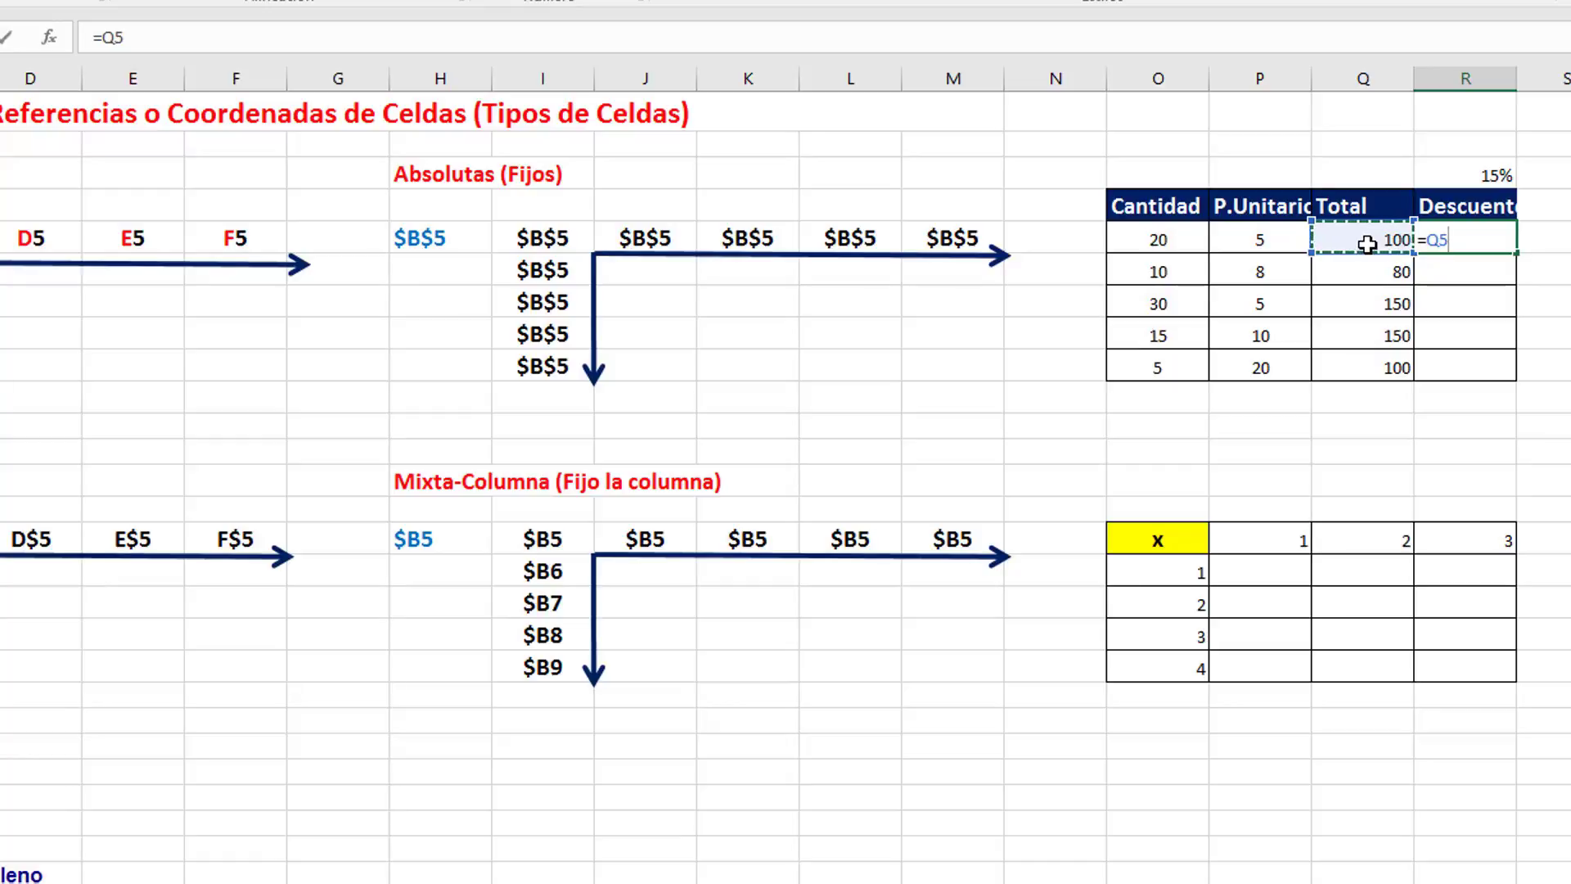
{"action": "type", "text": "*"}
{"action": "left_click", "coordinate": [1473, 173]}
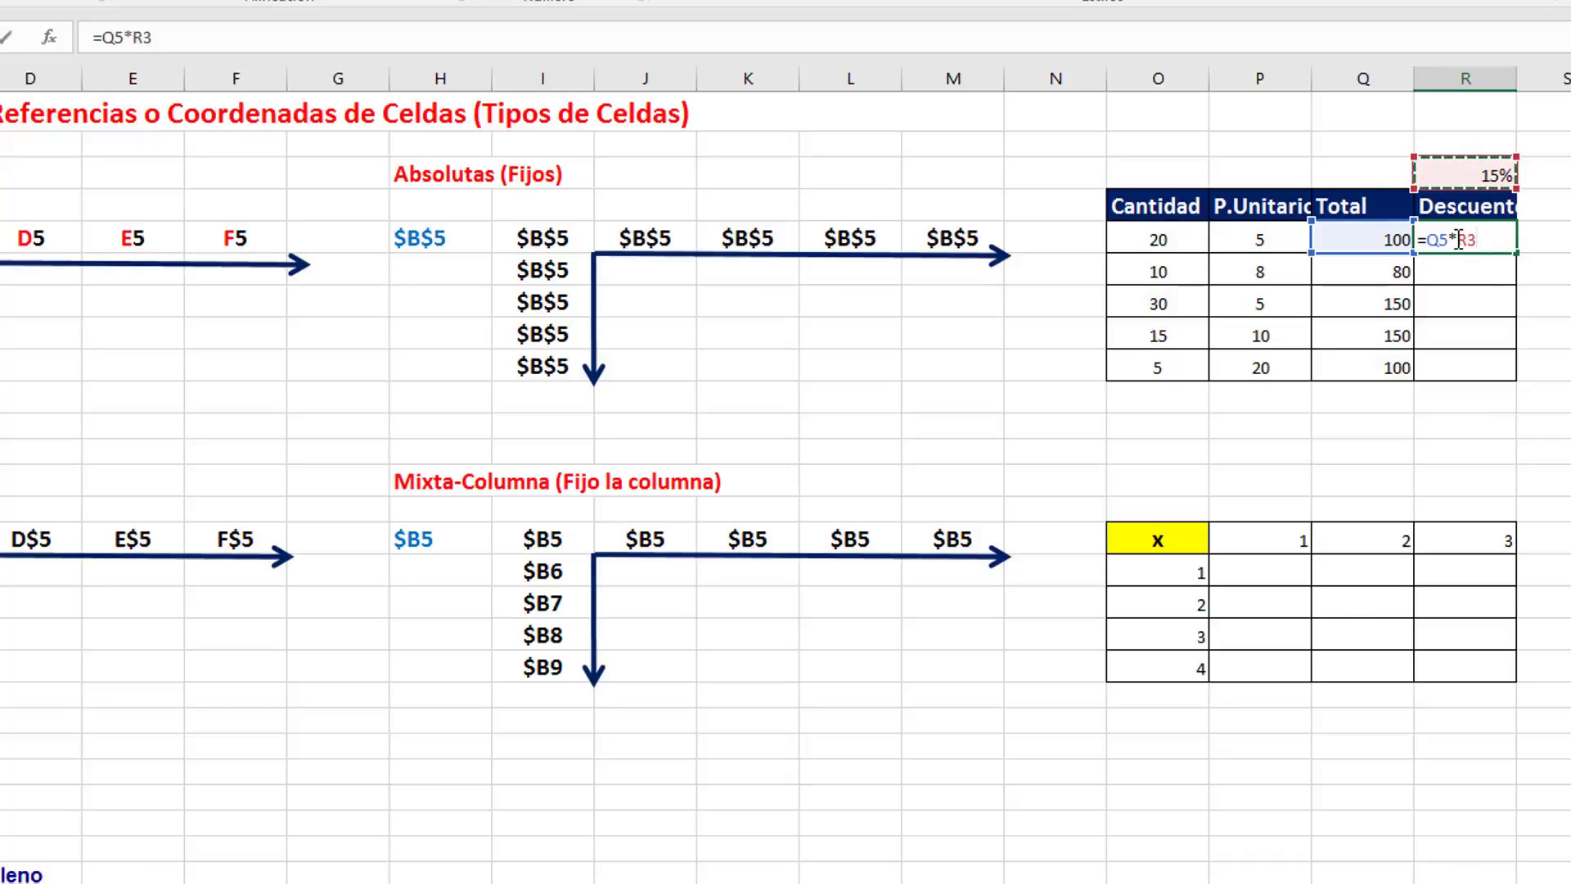
{"action": "key", "text": "F4"}
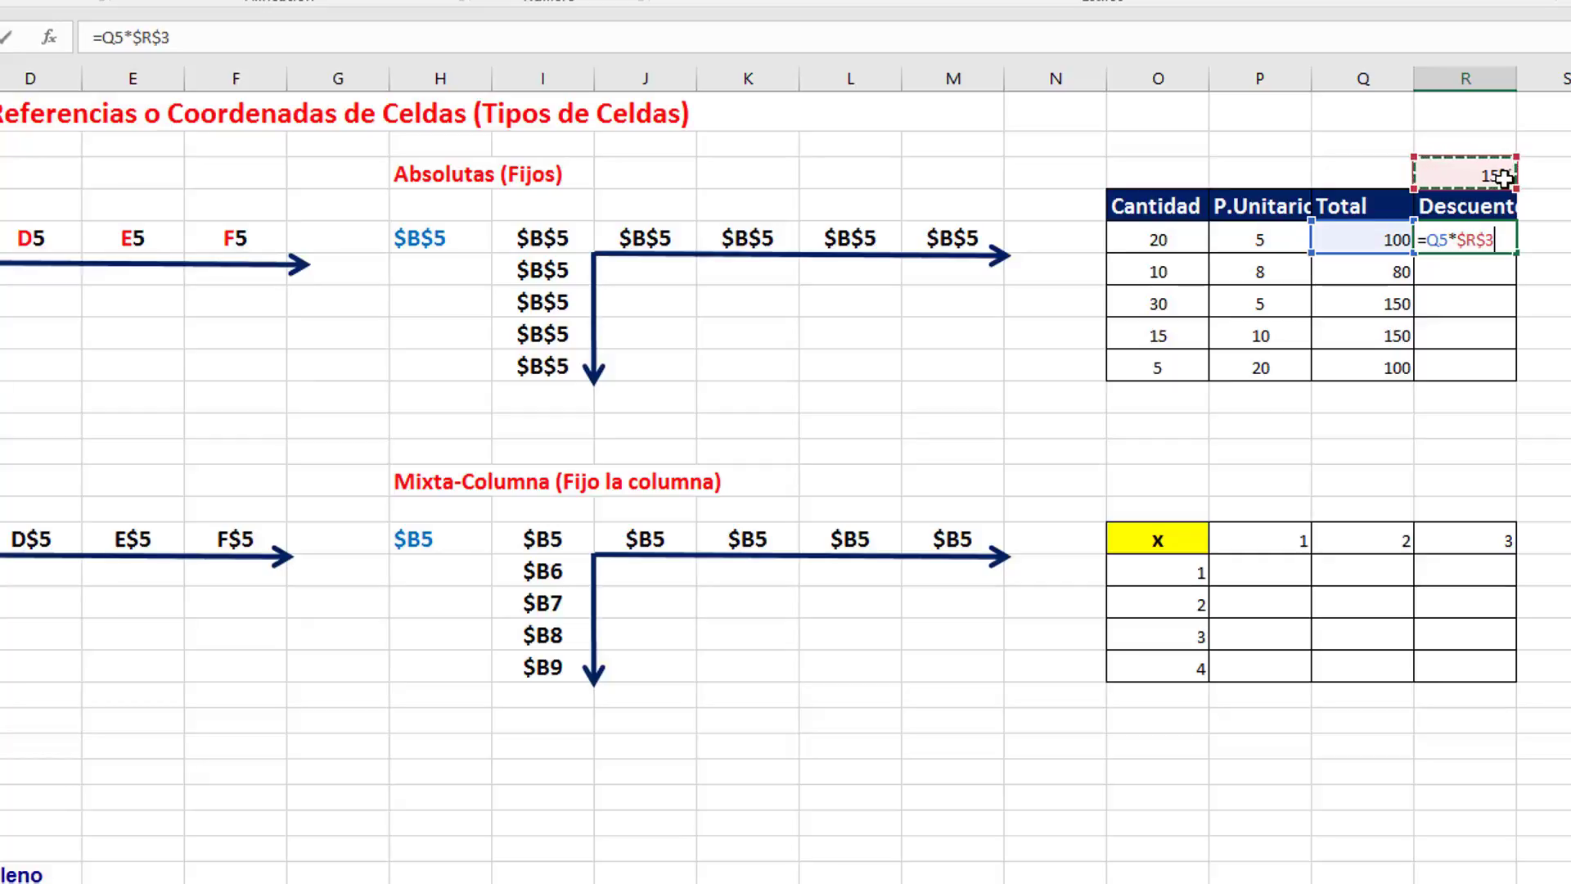
{"action": "key", "text": "Return"}
{"action": "left_click", "coordinate": [1485, 240]}
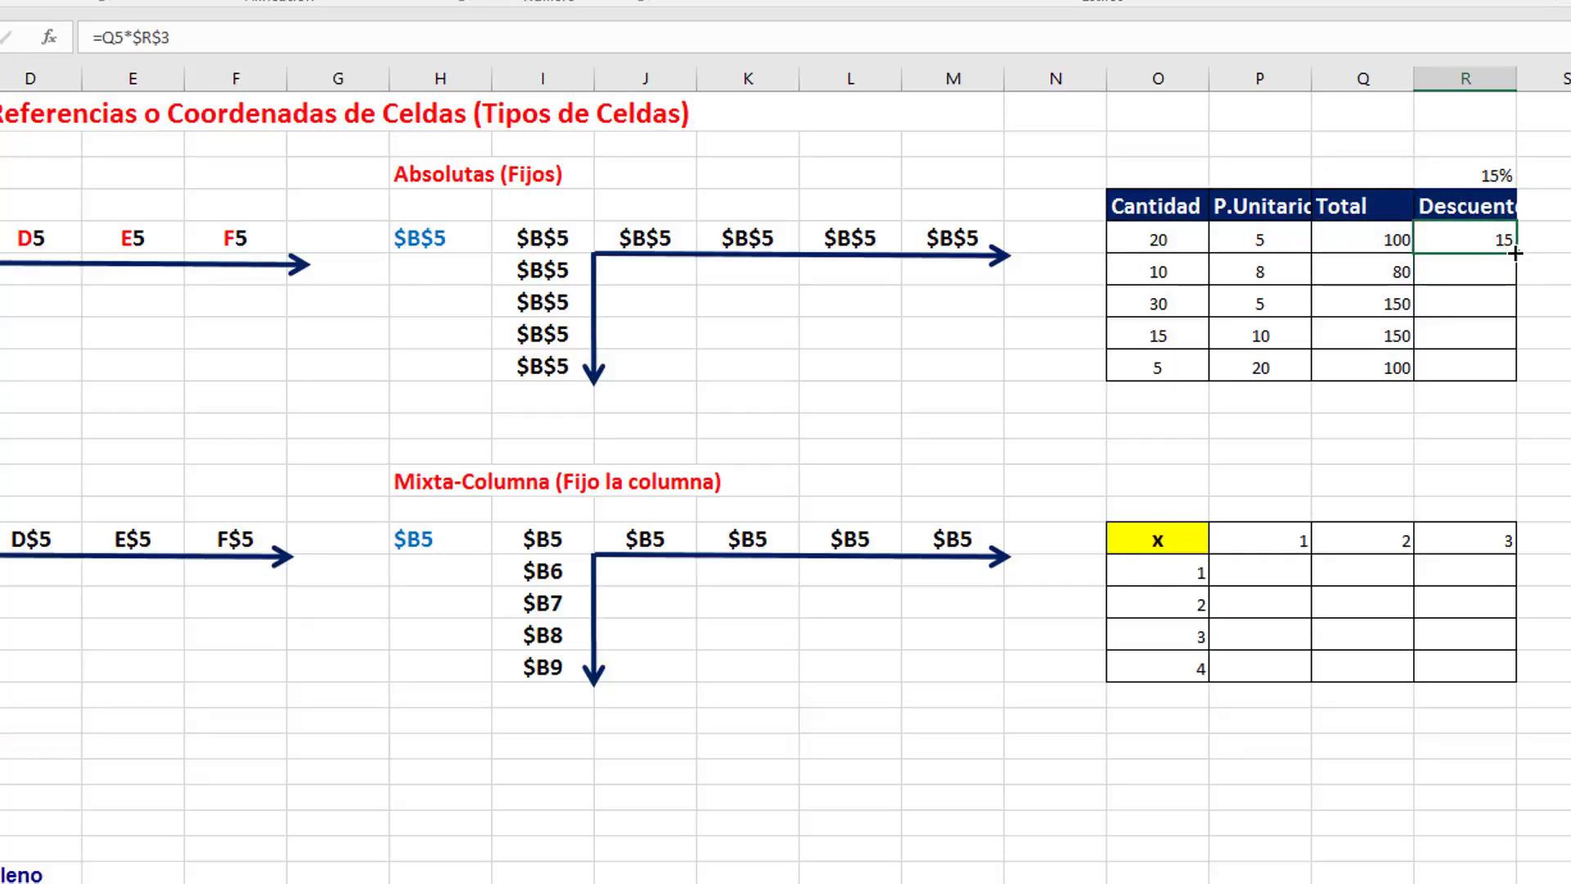
{"action": "left_click_drag", "start_coordinate": [1518, 250], "coordinate": [1515, 373]}
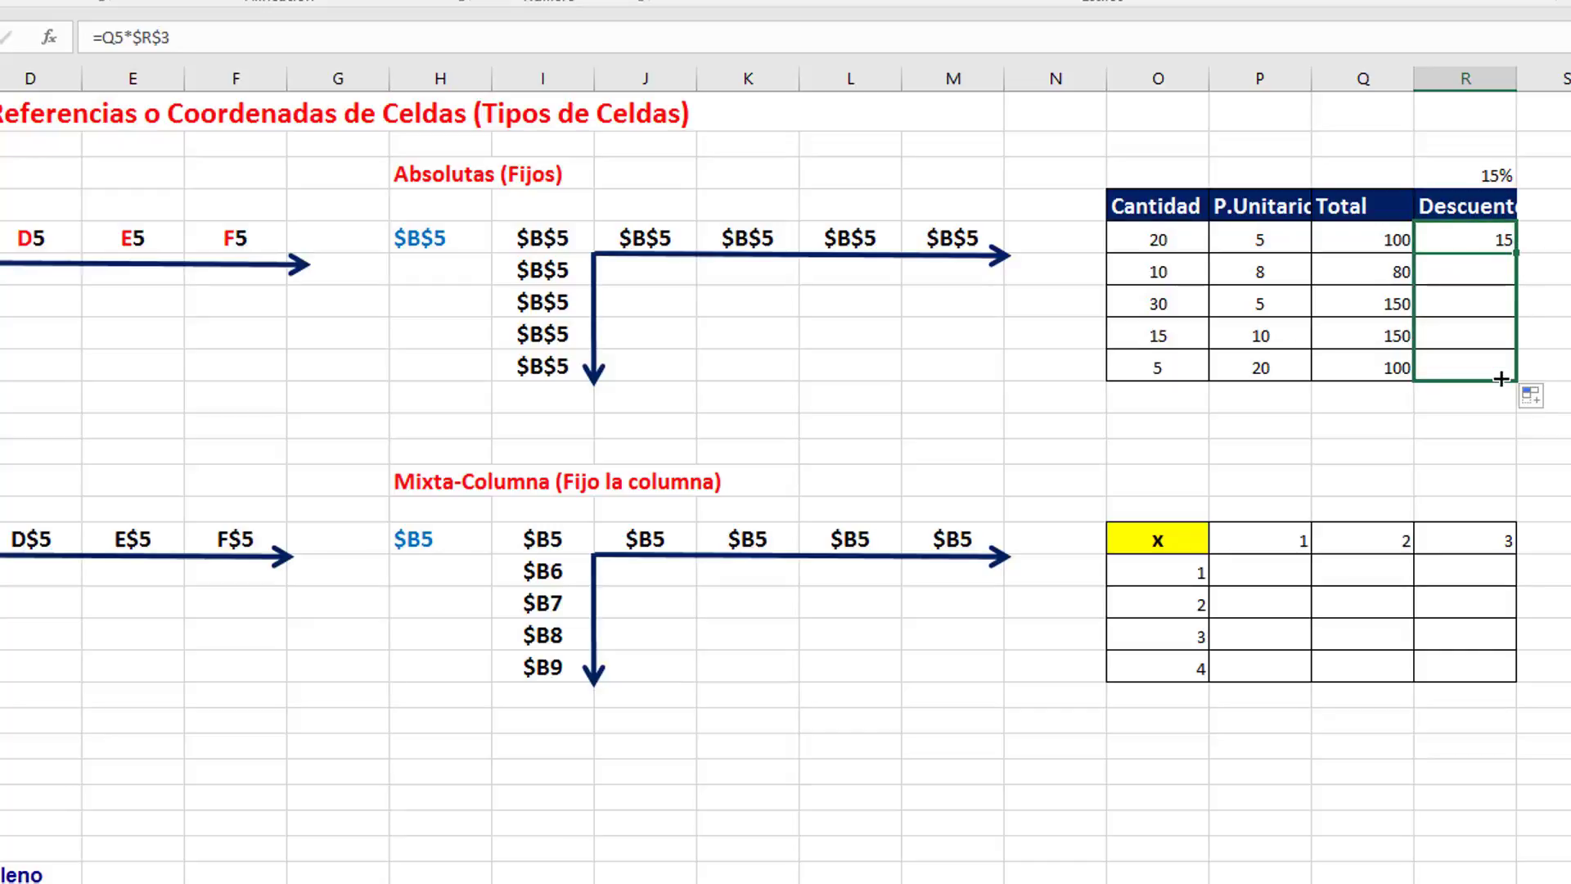
Step: Inspect the Descuento formulas in R6, R8 and R9 to compare the relative Total reference with the absolute $R$3 reference
{"action": "left_click", "coordinate": [1462, 266]}
{"action": "double_click", "coordinate": [1475, 270]}
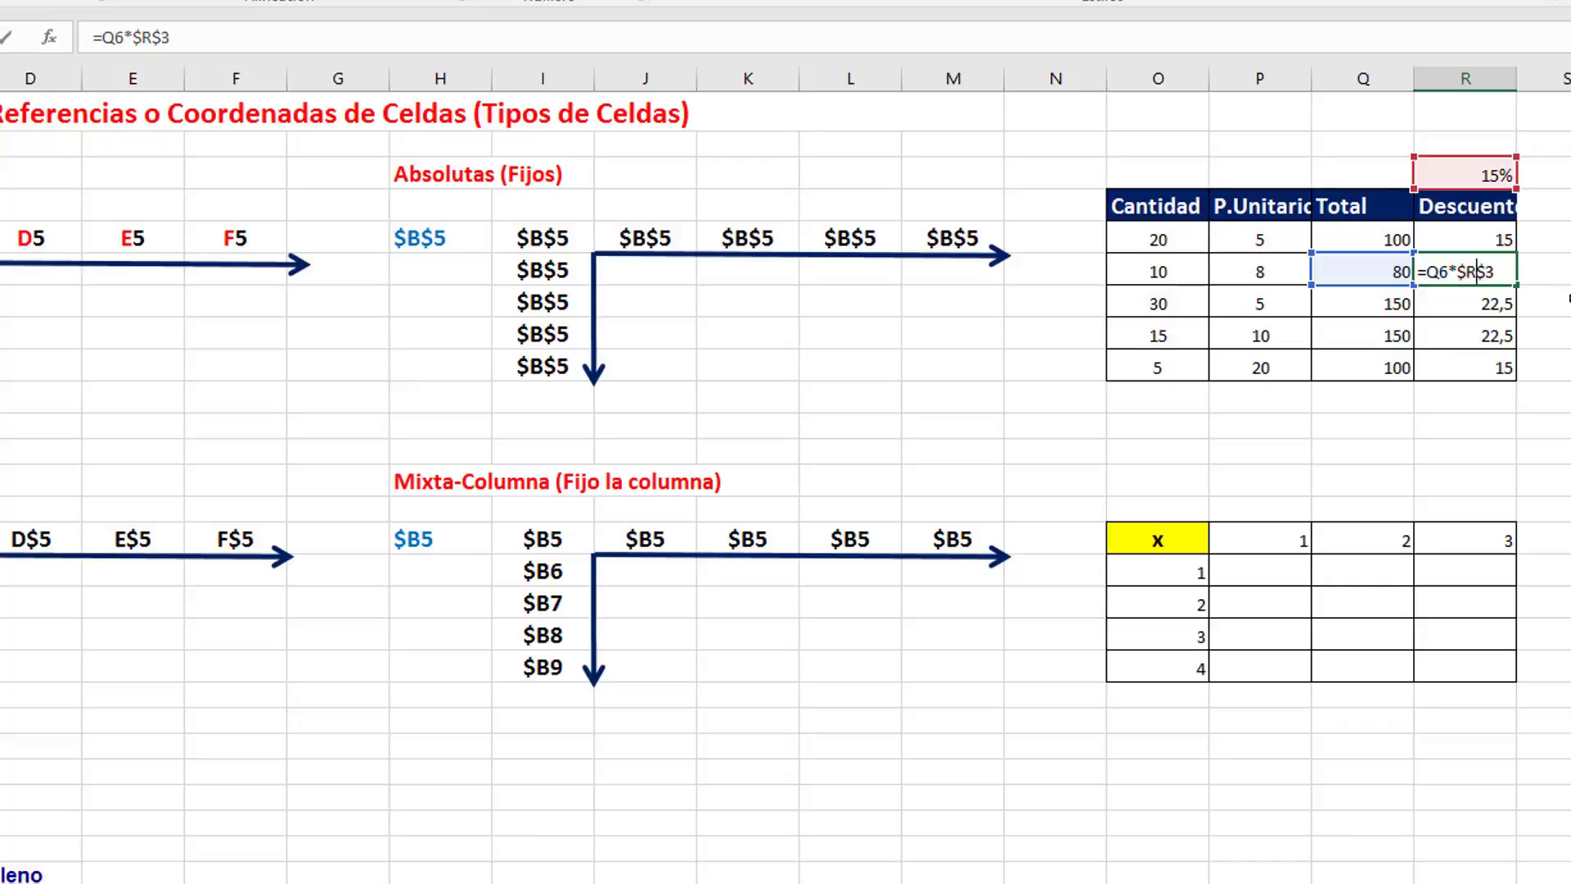
{"action": "key", "text": "Escape"}
{"action": "double_click", "coordinate": [1504, 337]}
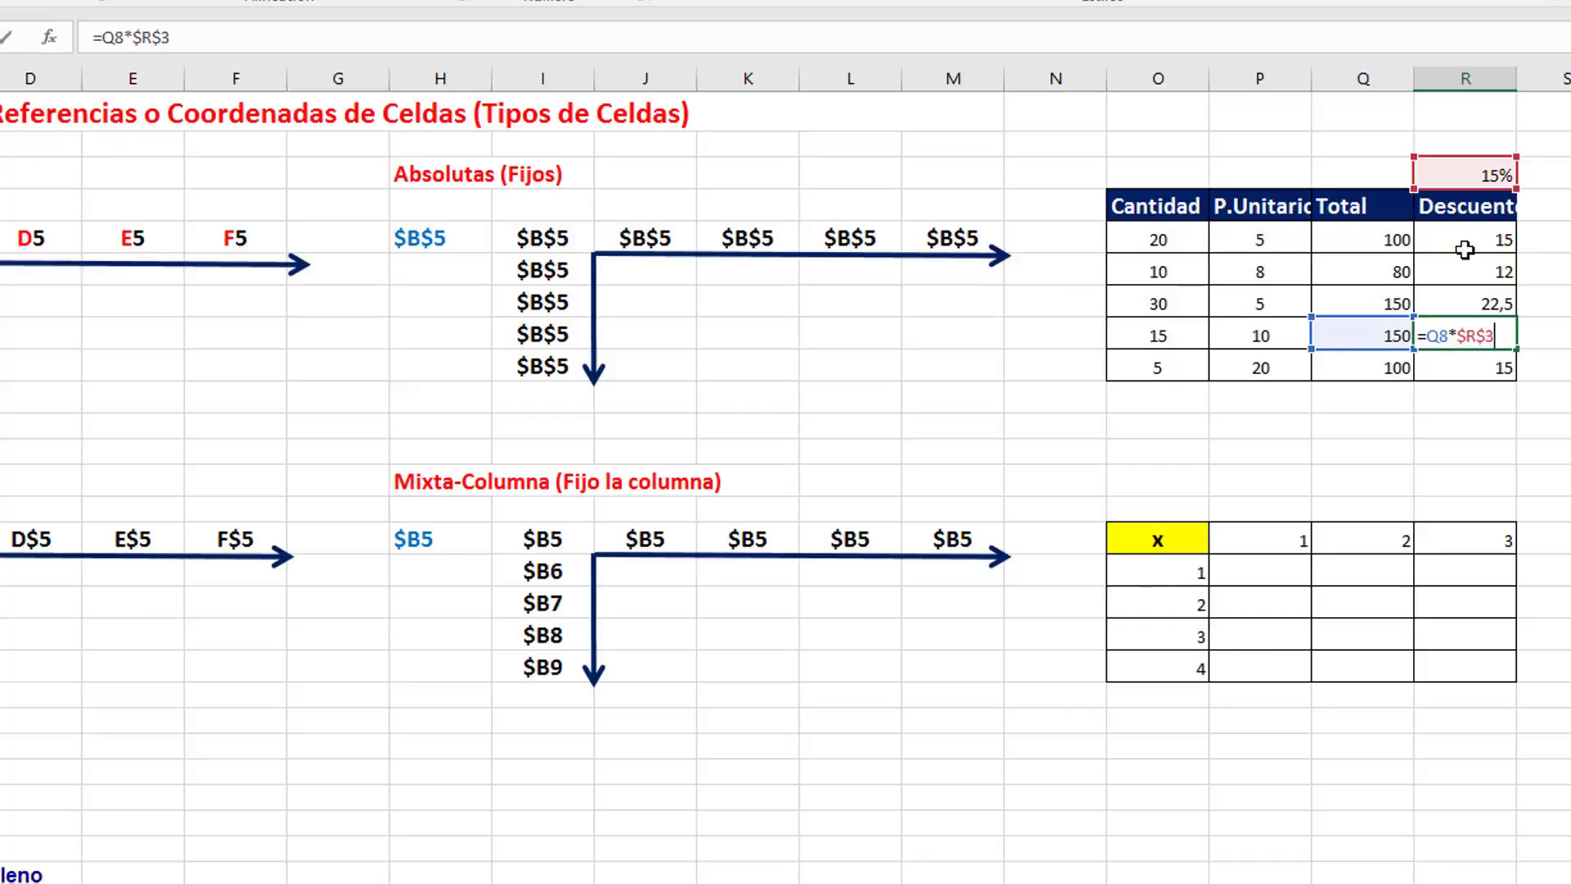
{"action": "key", "text": "Return"}
{"action": "double_click", "coordinate": [1477, 366]}
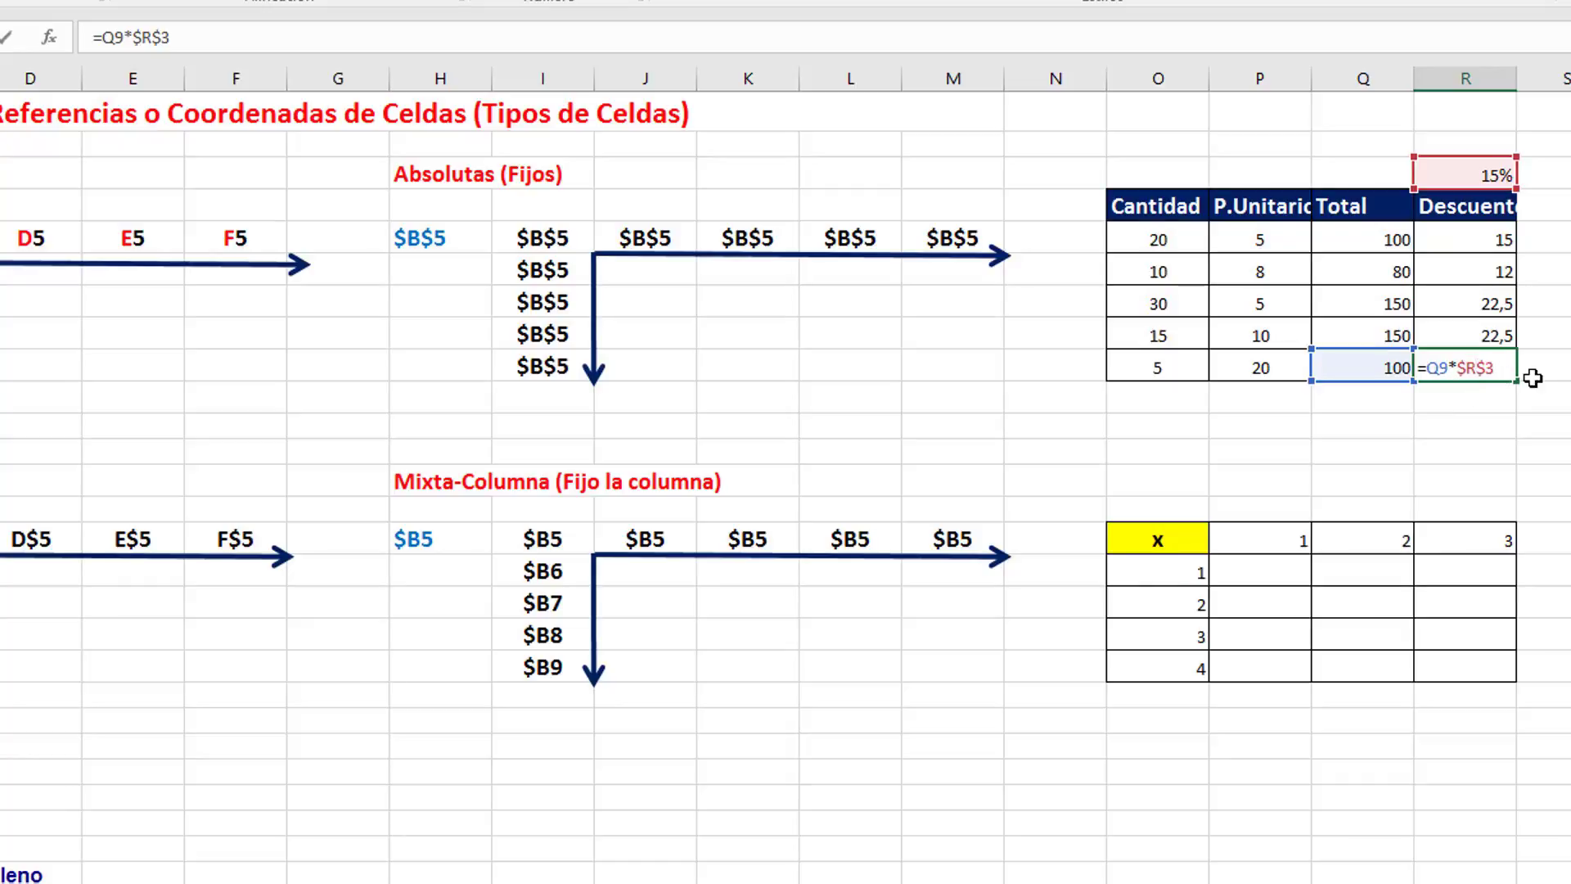
{"action": "key", "text": "Return"}
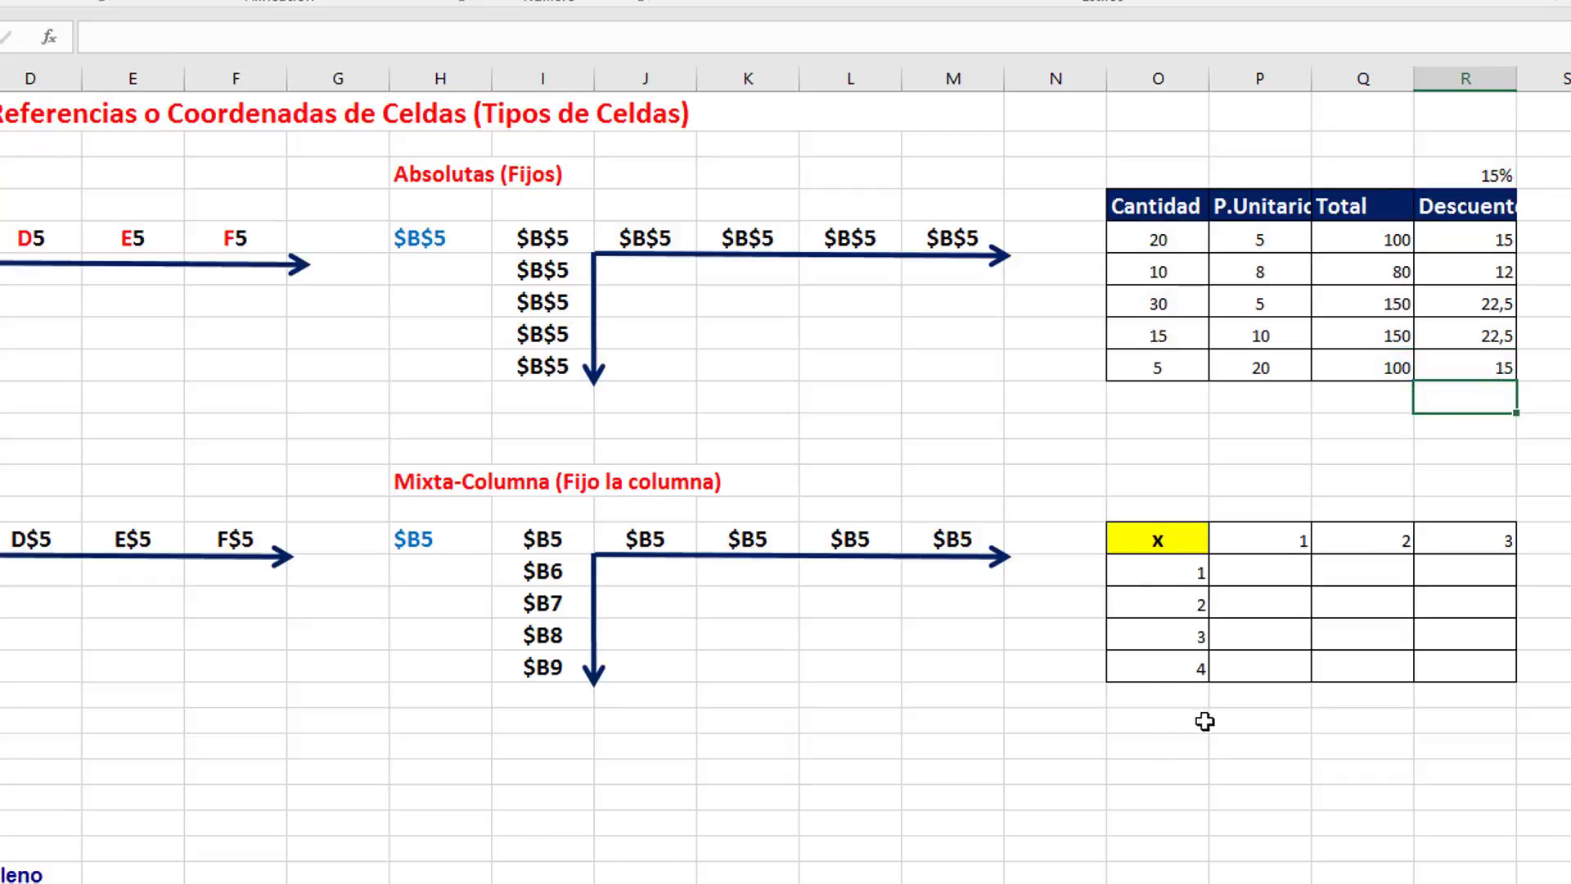
Step: Go through the empty multiplication table cells to see which row number in column O and column number in row 15 each multiplies
{"action": "left_click", "coordinate": [1256, 570]}
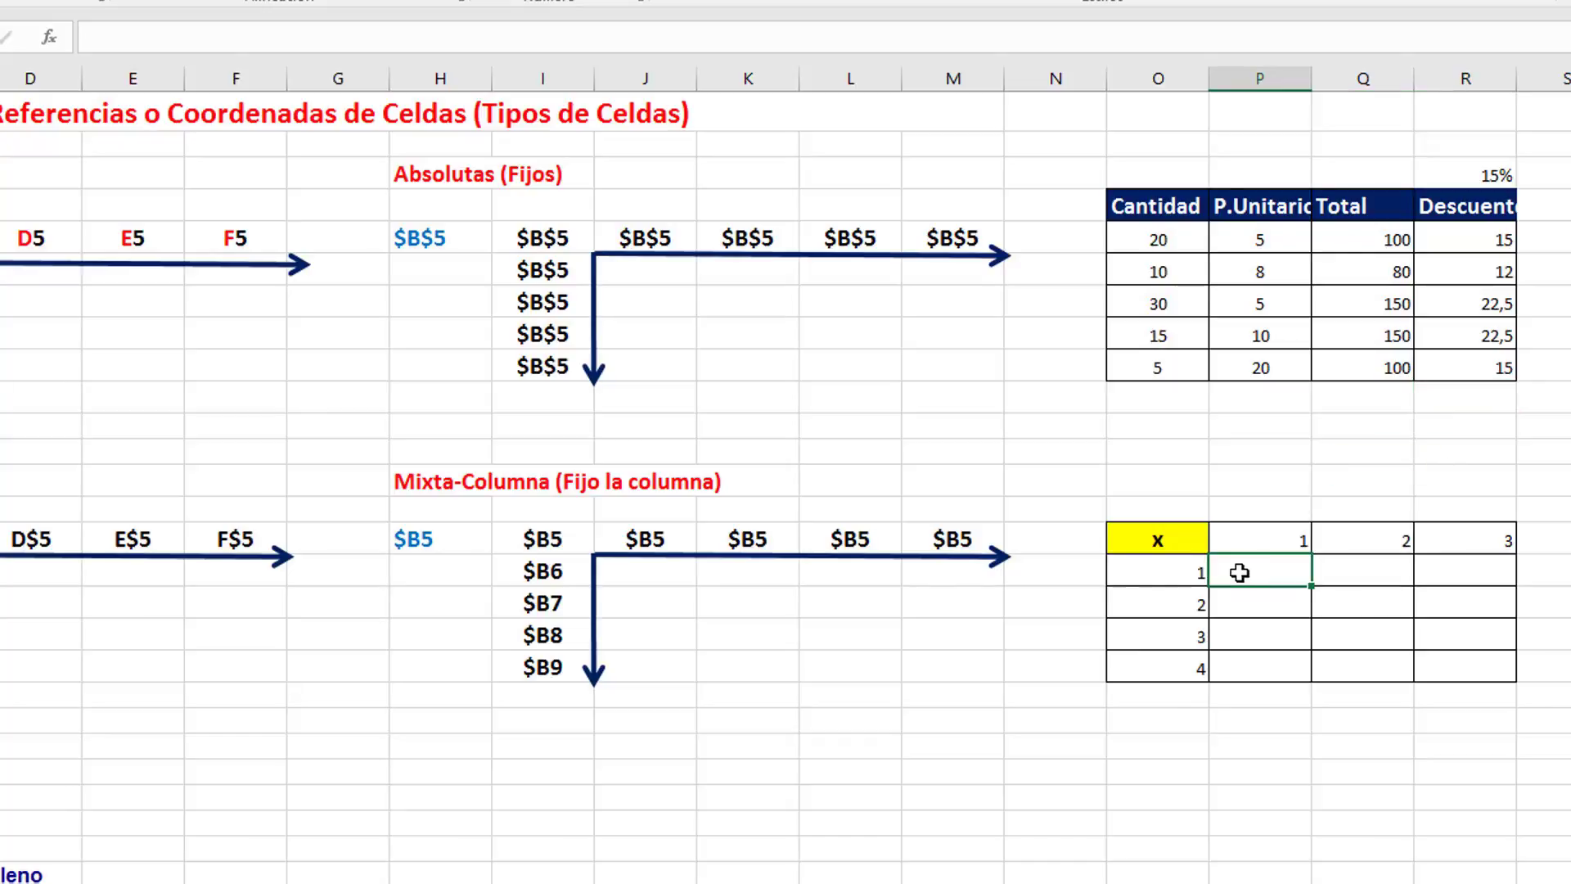
{"action": "left_click", "coordinate": [1170, 576]}
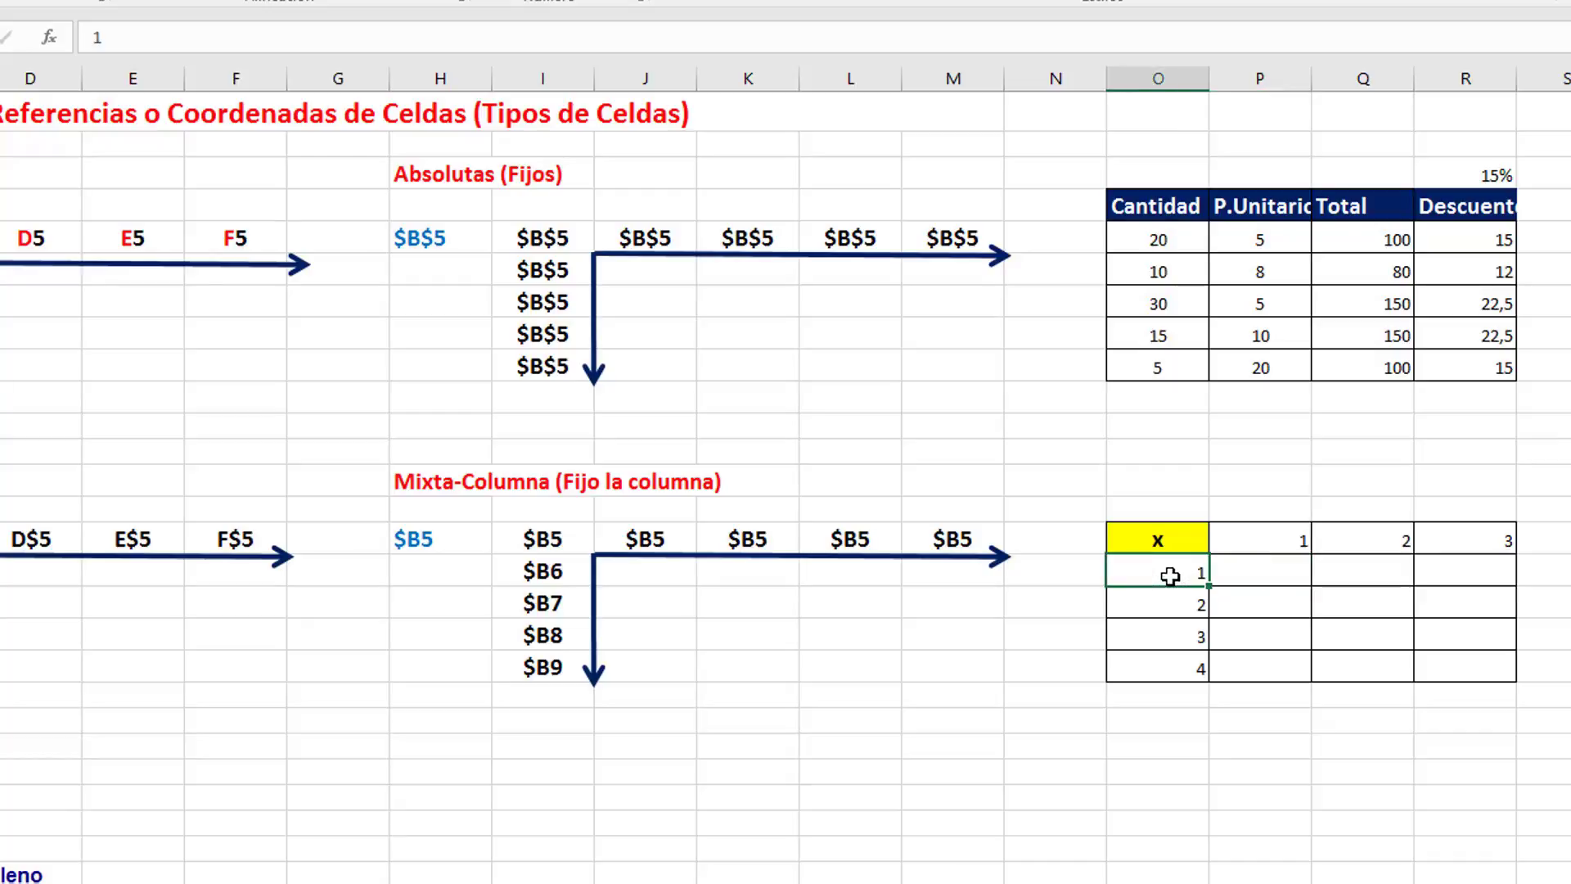
{"action": "left_click", "coordinate": [1276, 573]}
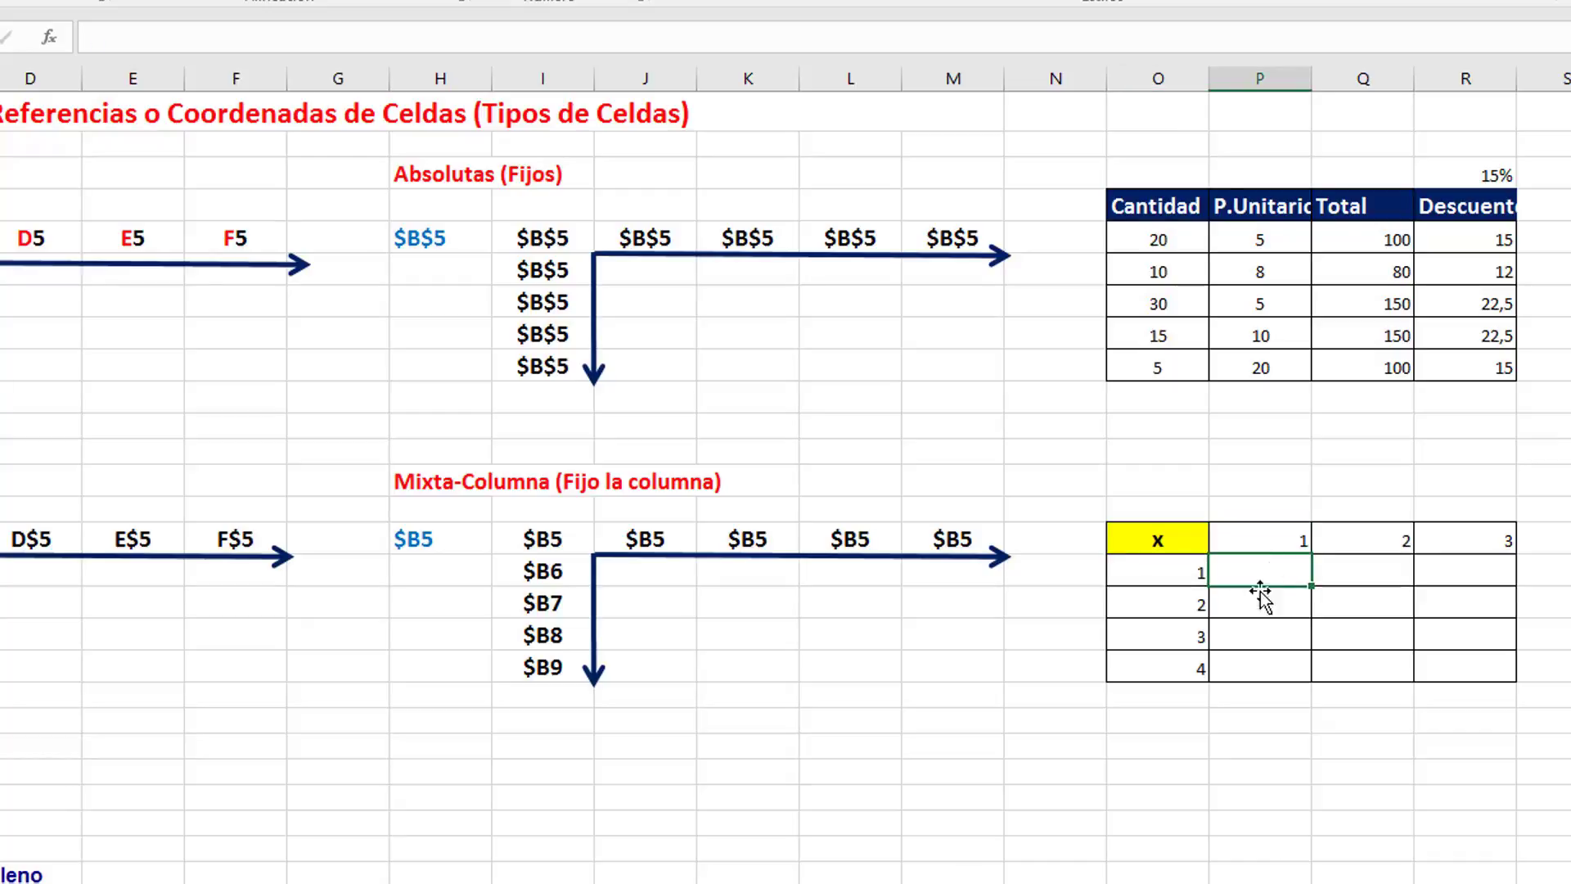
{"action": "left_click", "coordinate": [1156, 580]}
{"action": "left_click", "coordinate": [1381, 544]}
{"action": "left_click", "coordinate": [1394, 576]}
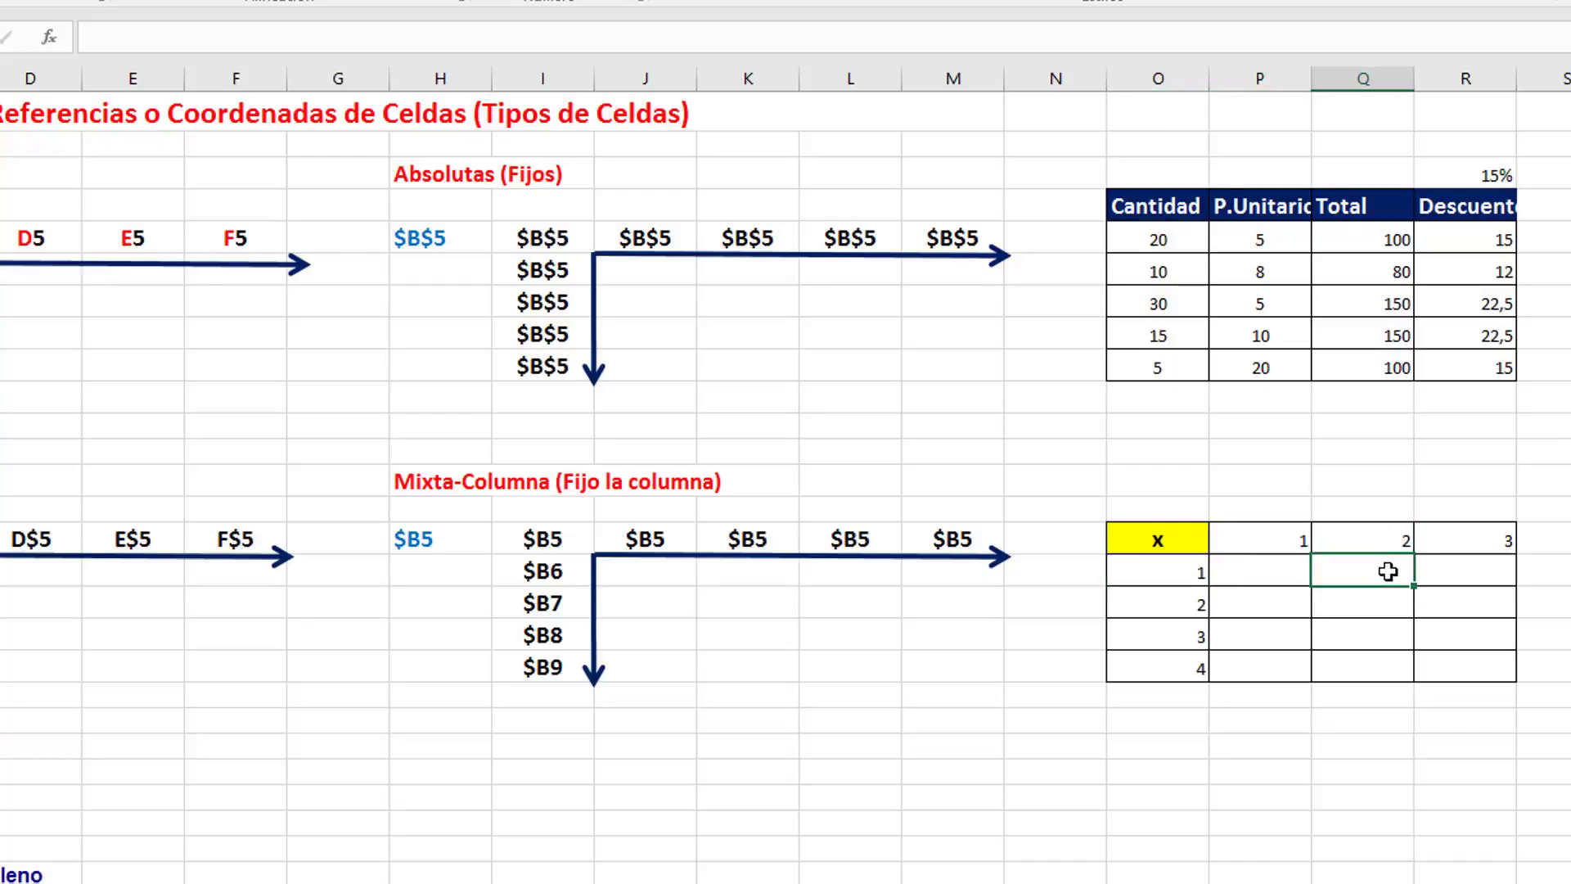
{"action": "left_click", "coordinate": [1157, 573]}
{"action": "left_click", "coordinate": [1491, 566]}
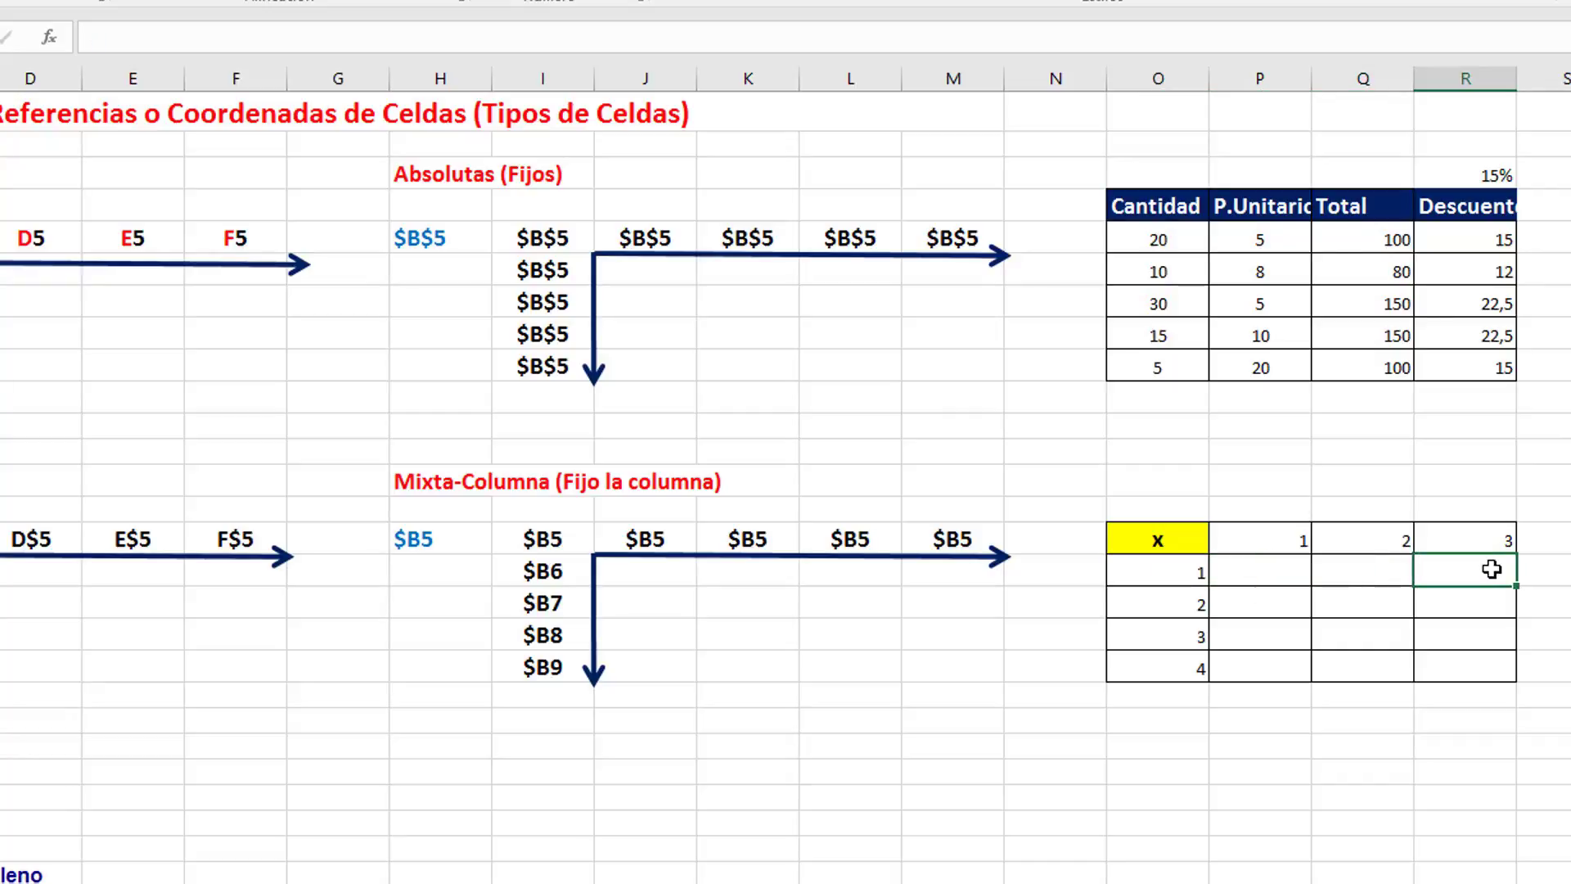
{"action": "left_click", "coordinate": [1248, 603]}
{"action": "left_click", "coordinate": [1350, 601]}
{"action": "left_click_drag", "start_coordinate": [1465, 599], "coordinate": [1410, 626]}
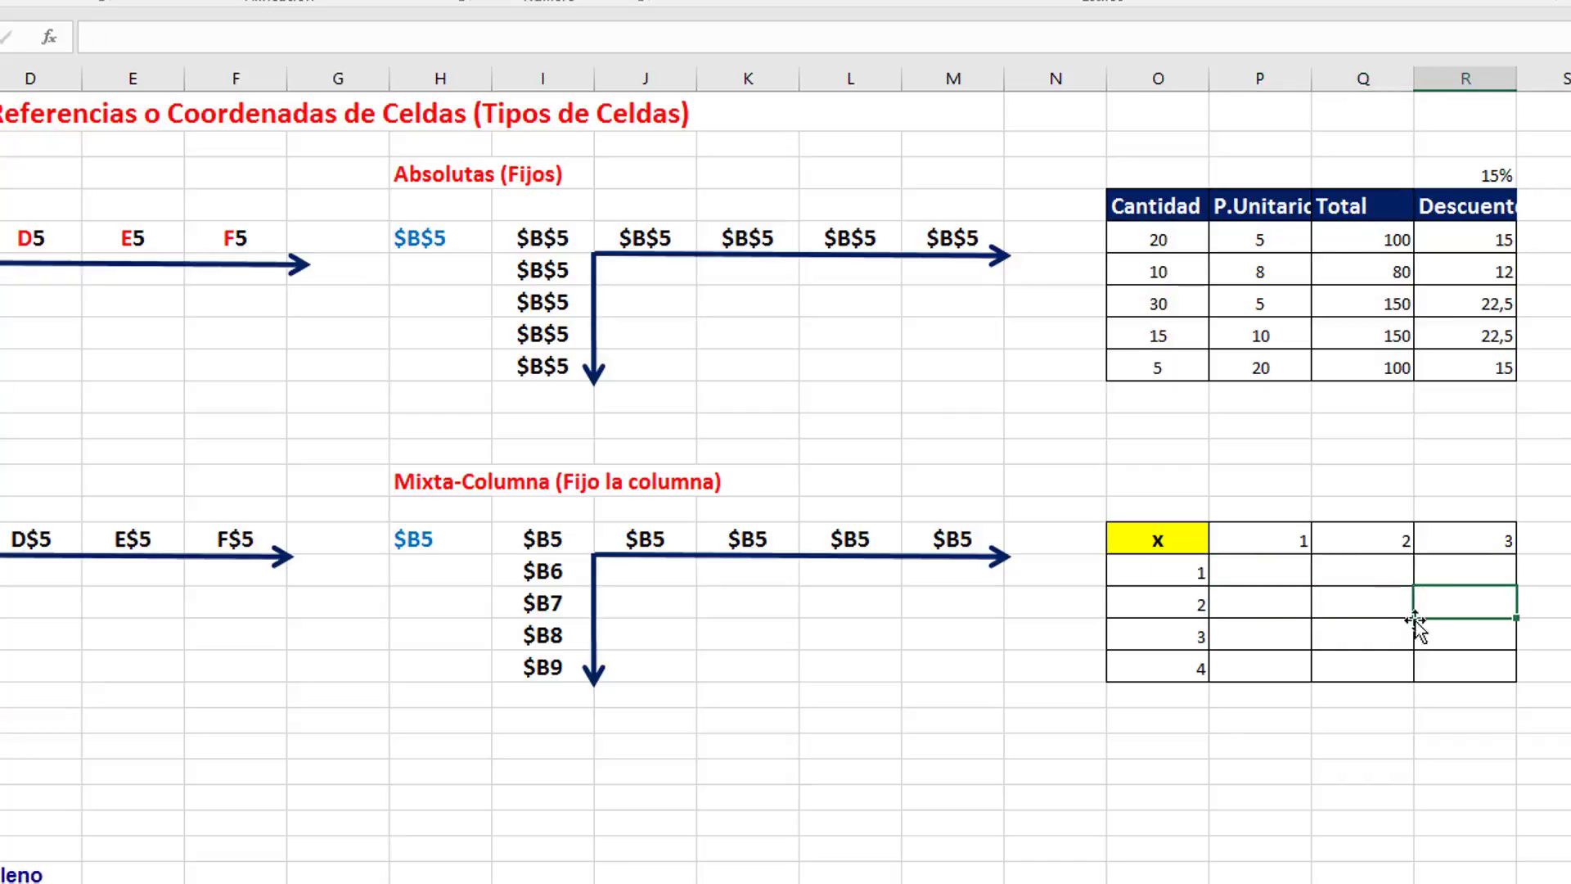
{"action": "left_click", "coordinate": [1255, 636]}
{"action": "left_click", "coordinate": [1382, 640]}
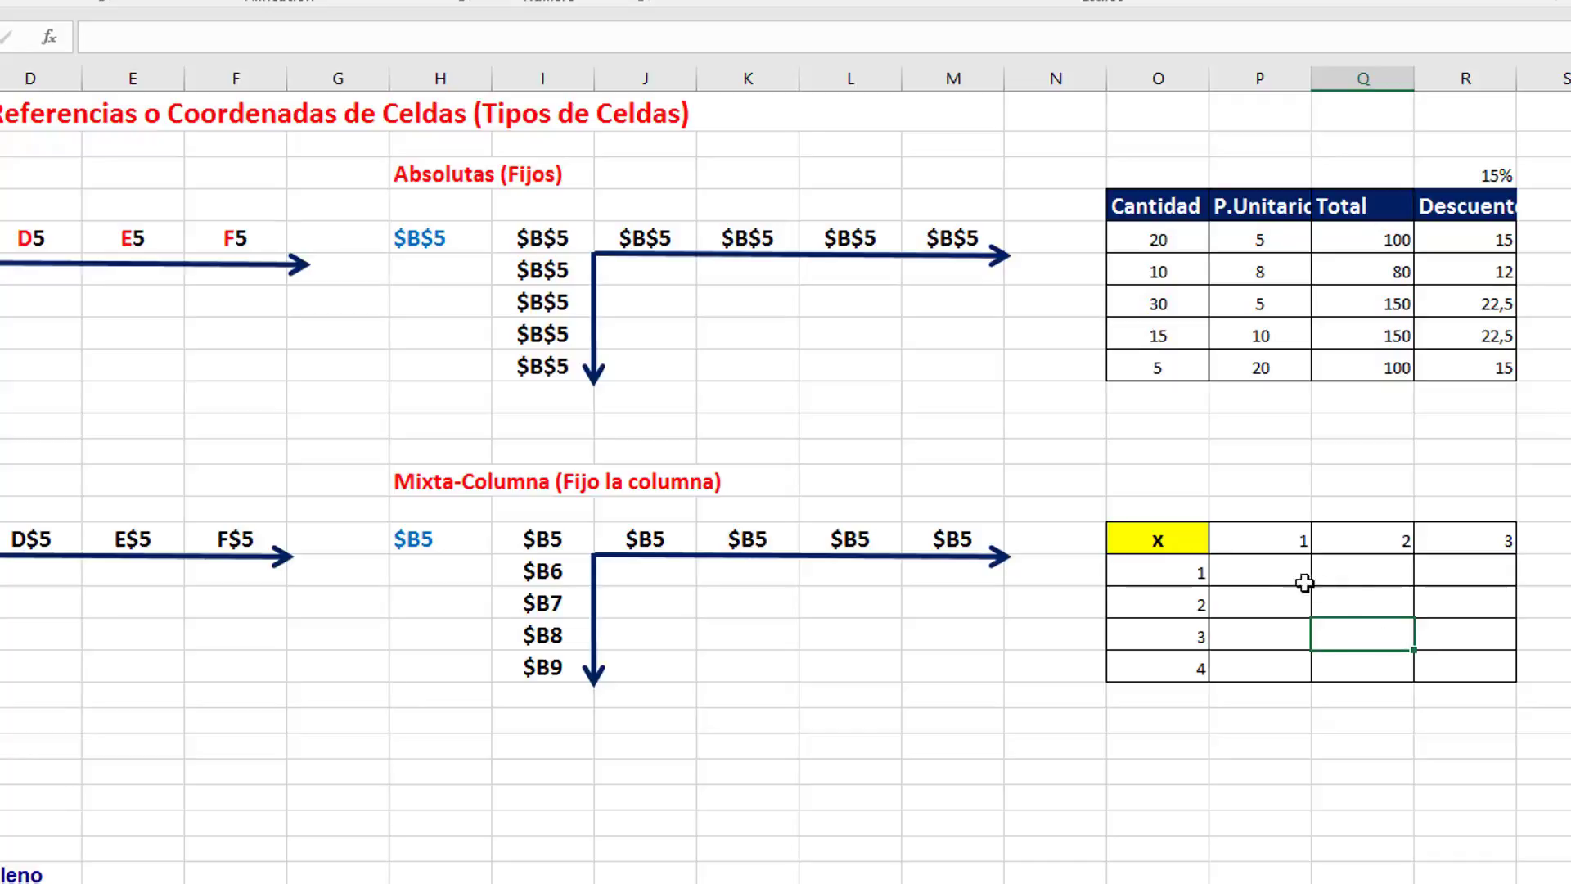
Step: Enter the mixed-reference formula =$O16*P$15 in P16 and fill it across the multiplication table through R19
{"action": "left_click", "coordinate": [1276, 571]}
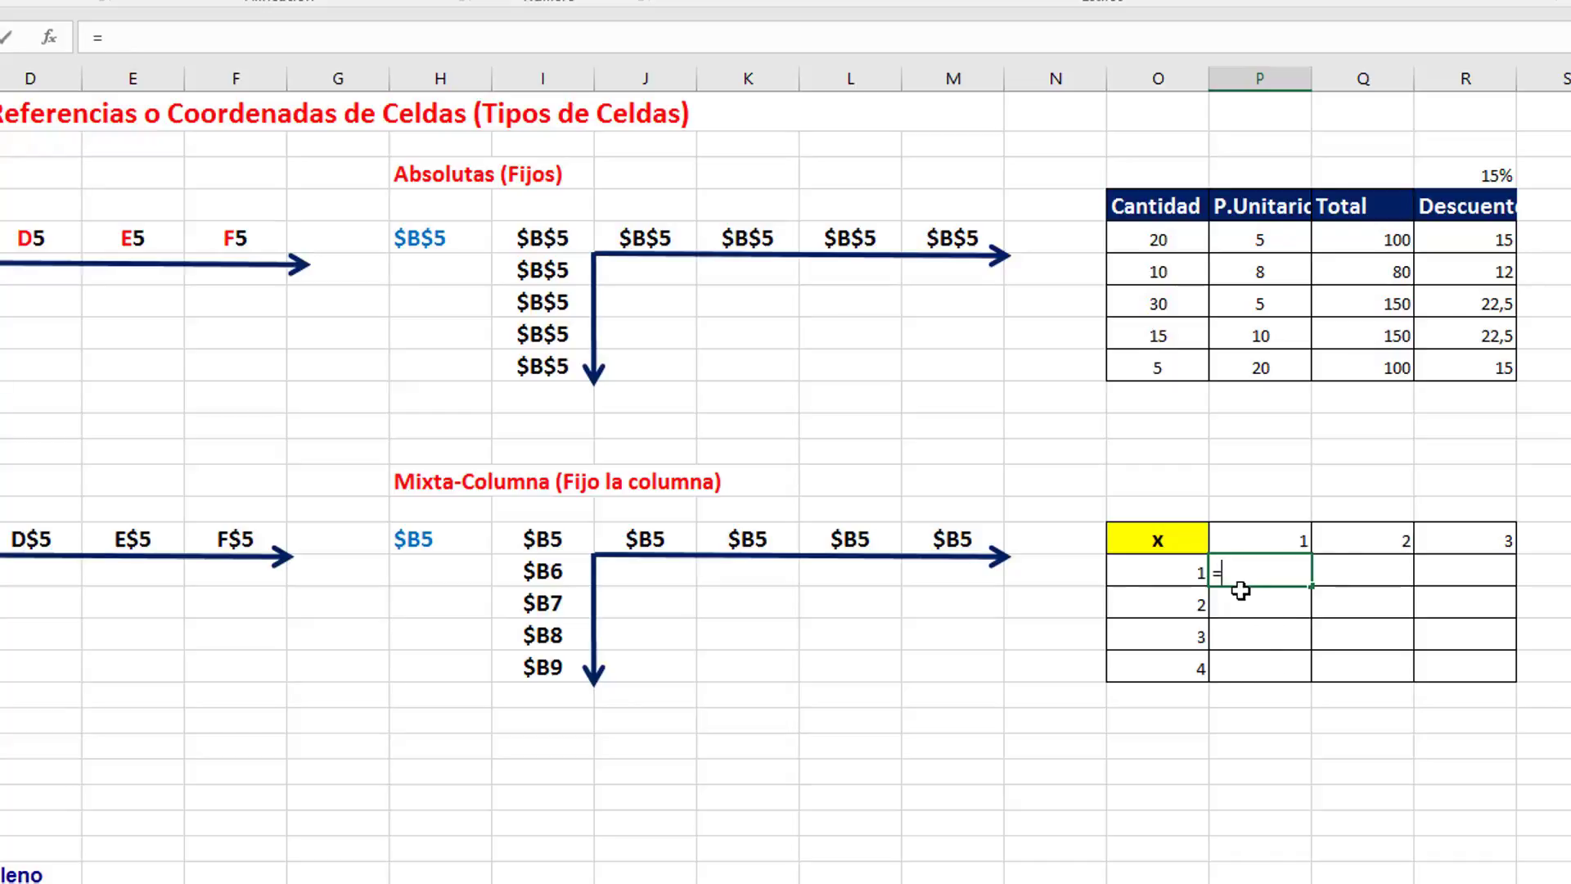
{"action": "left_click", "coordinate": [1157, 563]}
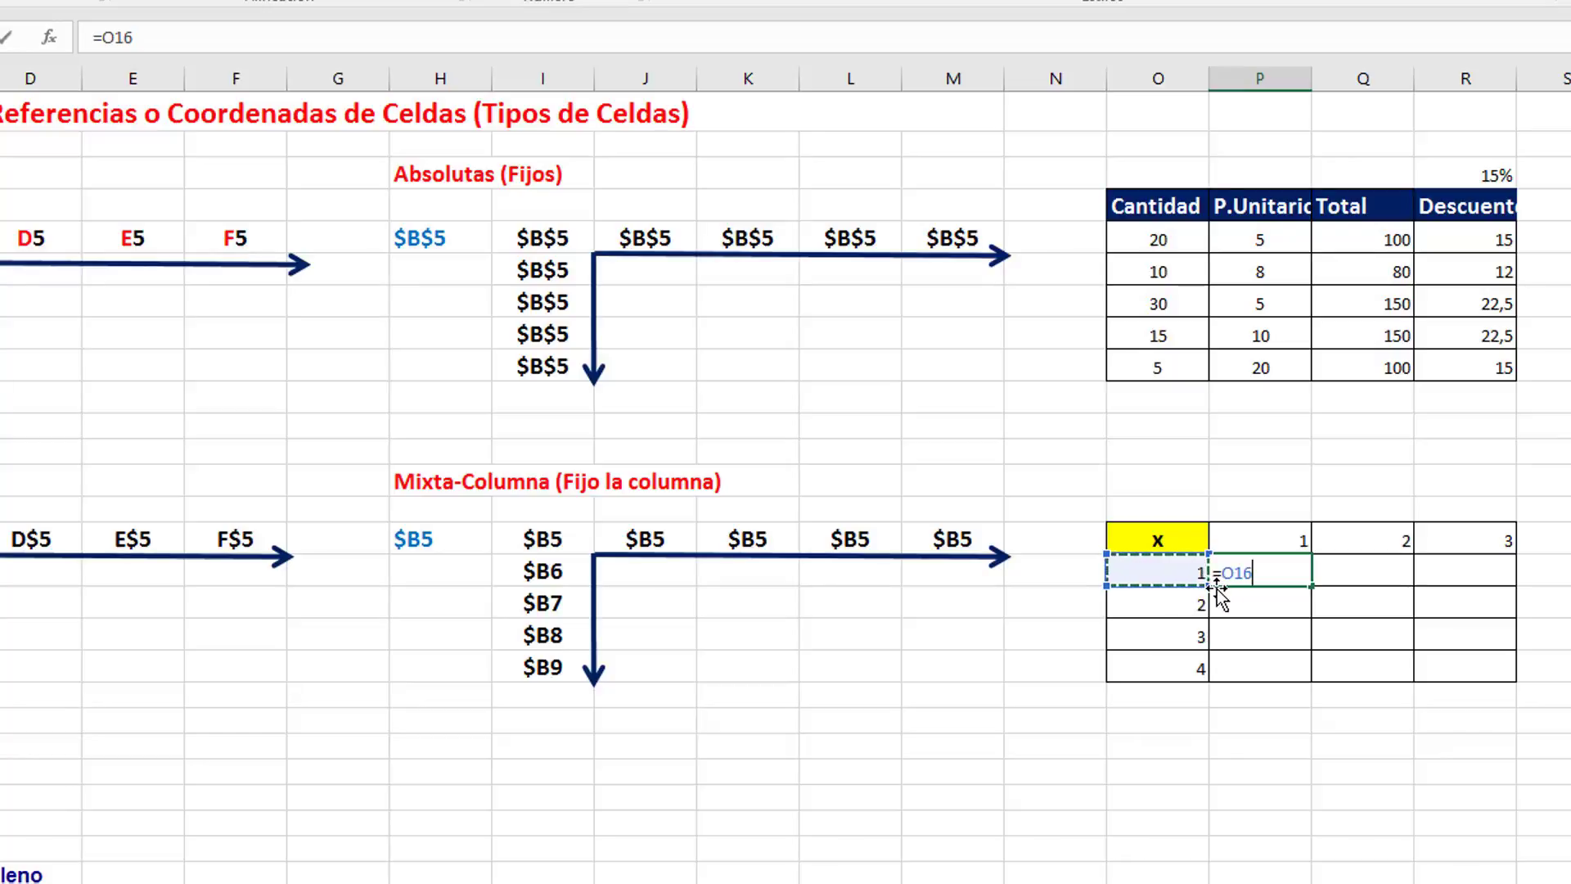
{"action": "key", "text": "F4"}
{"action": "key", "text": "F4"}
{"action": "key", "text": "F4"}
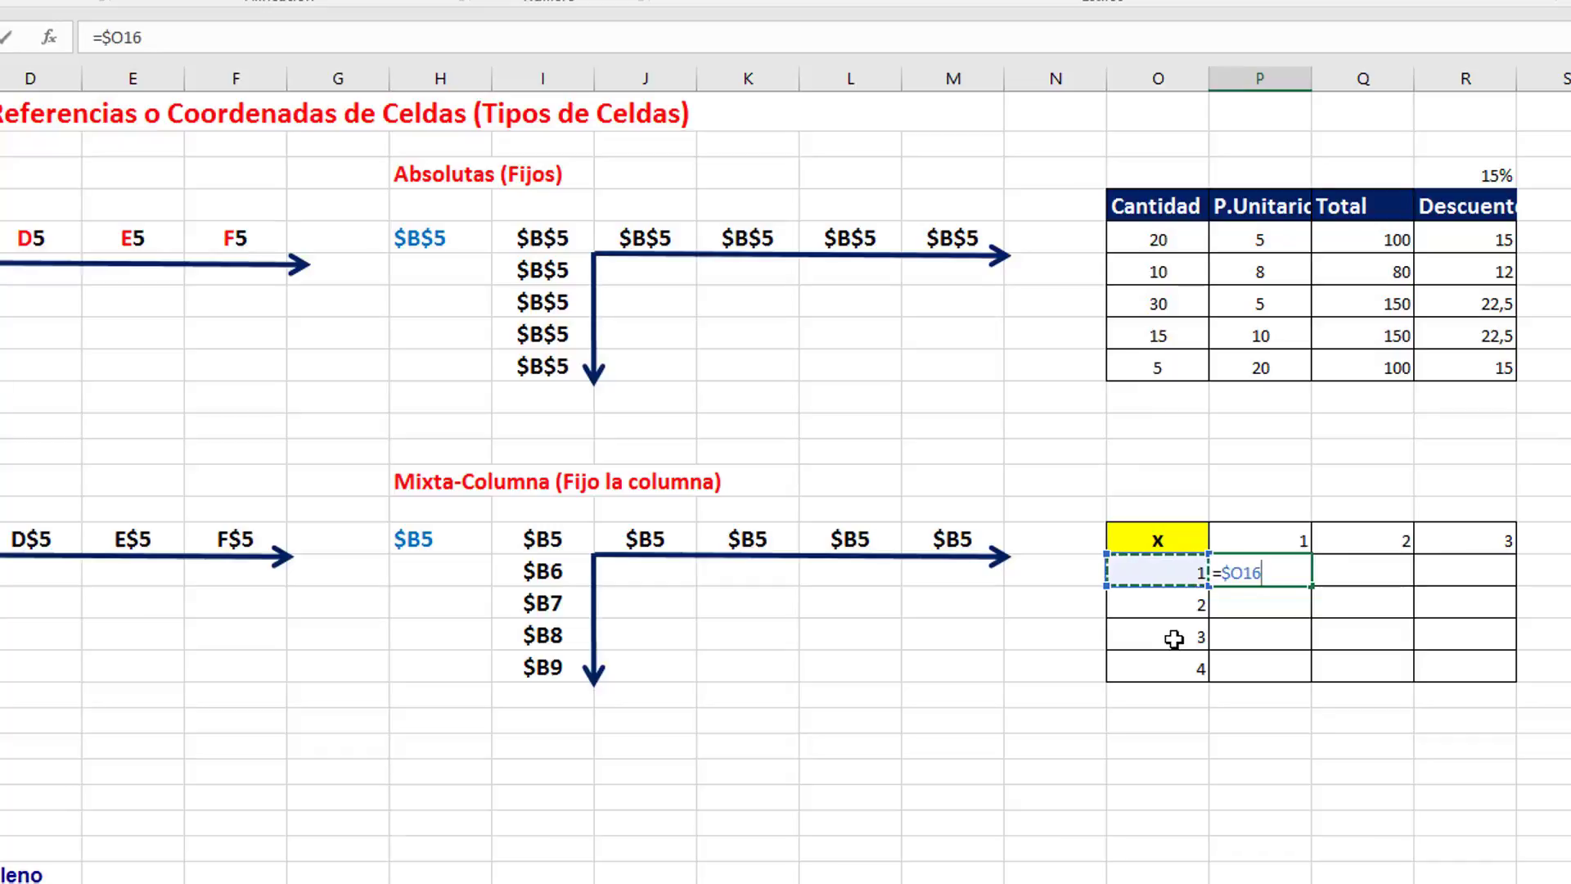
{"action": "type", "text": "*"}
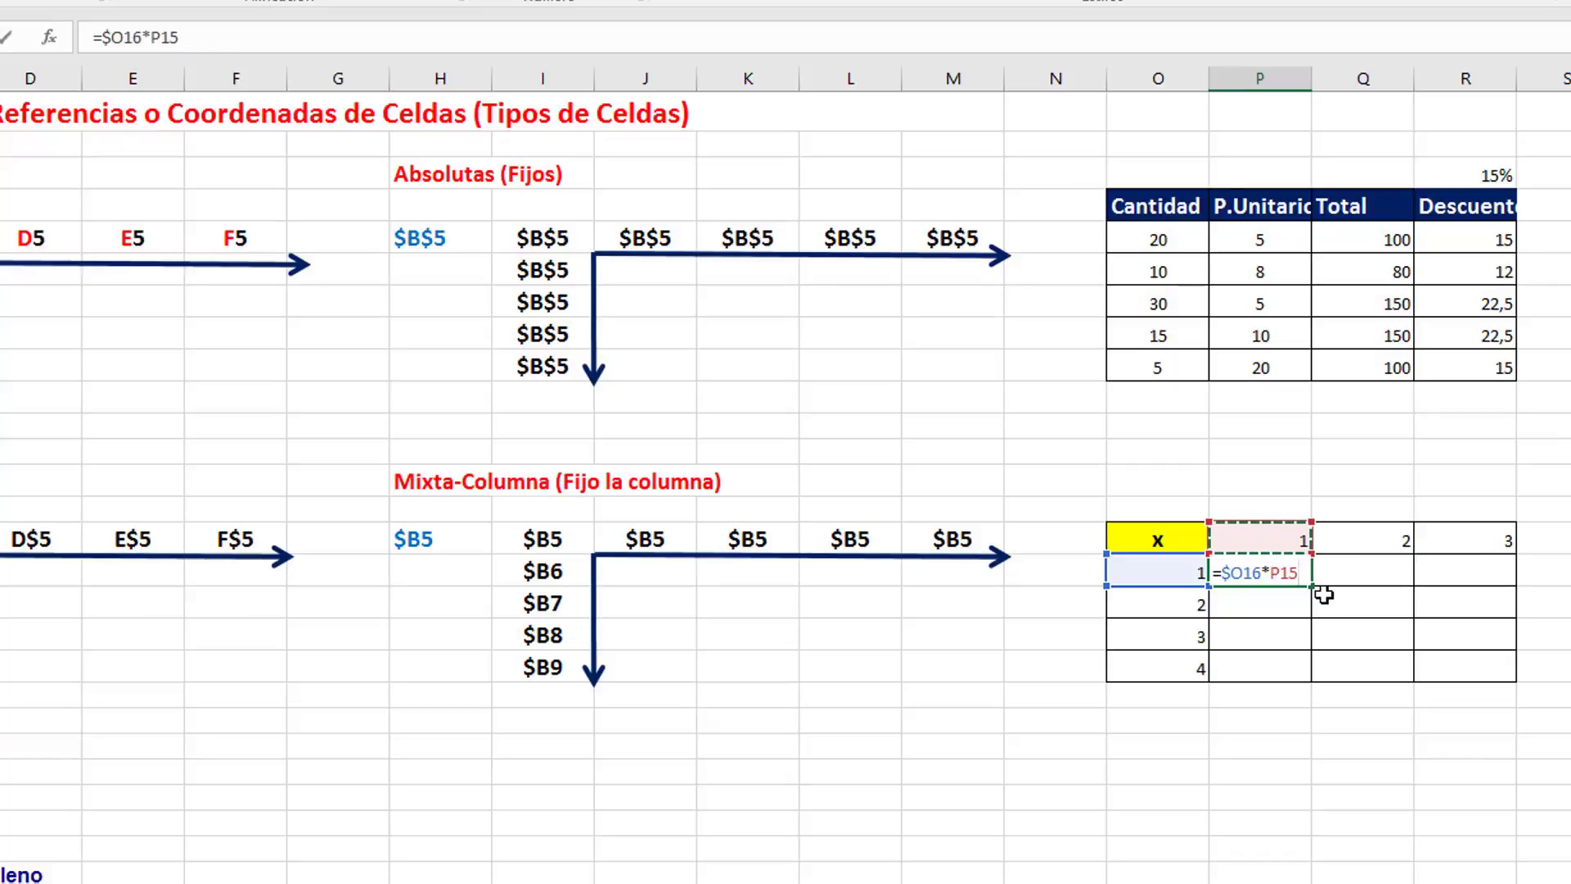
{"action": "key", "text": "F4"}
{"action": "key", "text": "F4"}
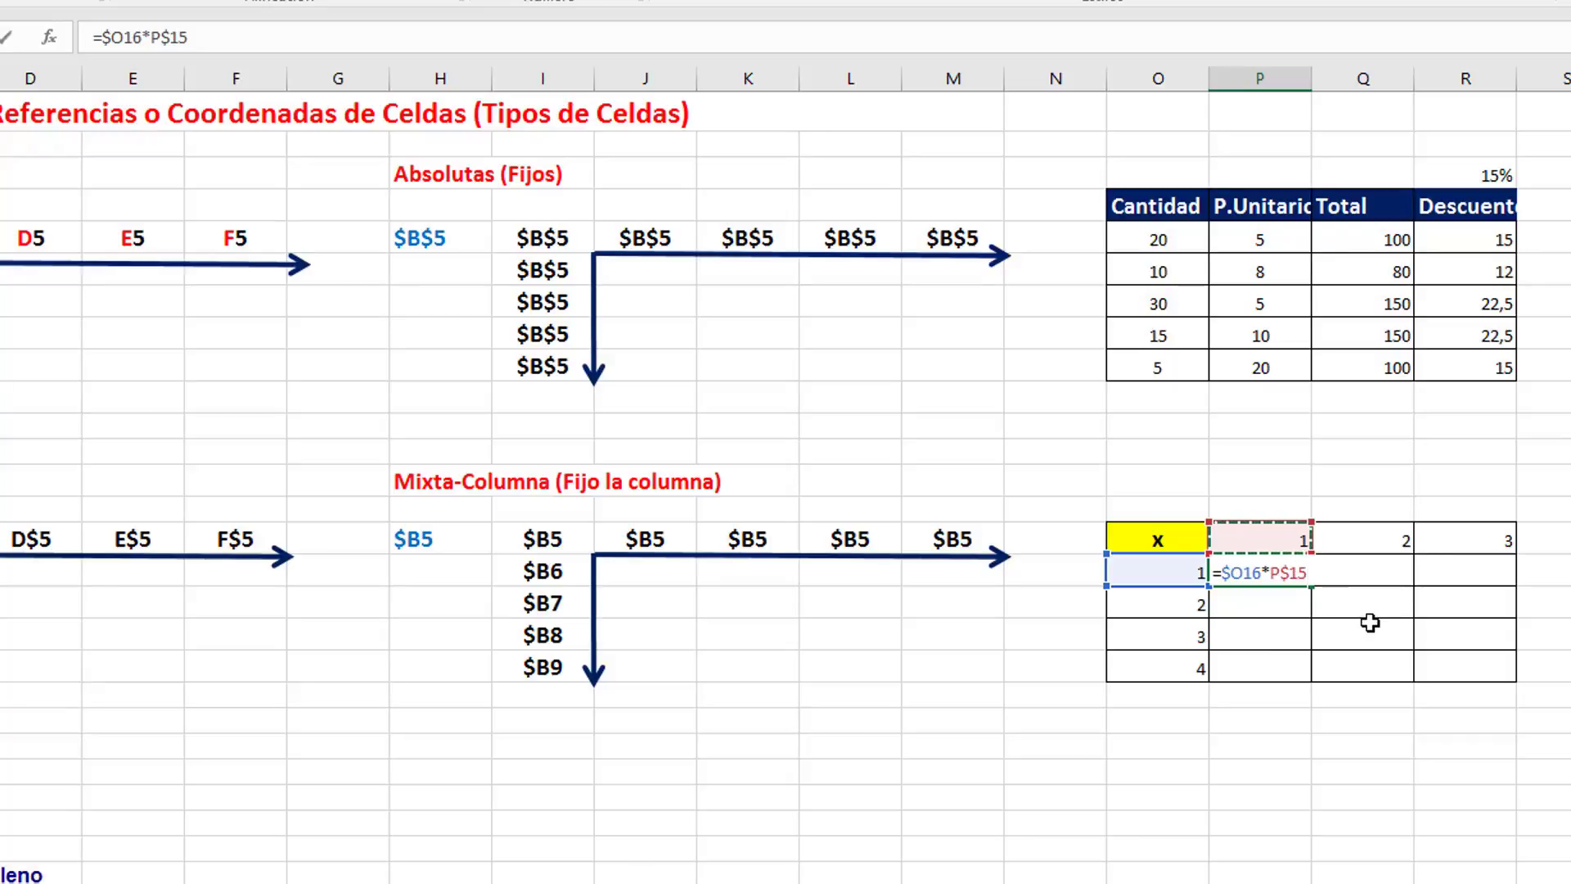
{"action": "key", "text": "Return"}
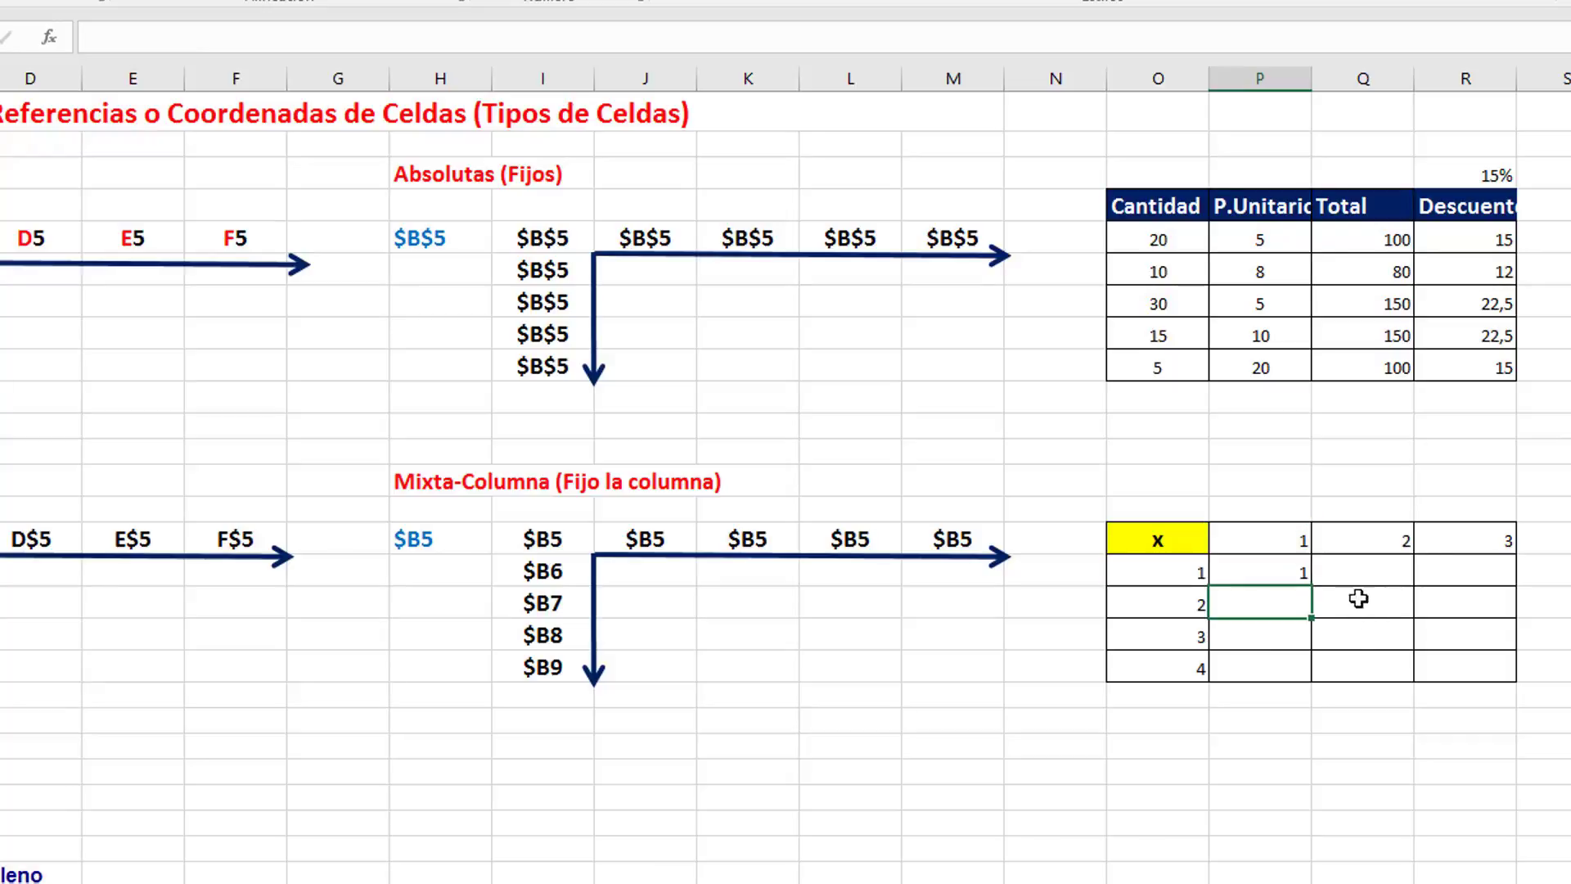
{"action": "left_click", "coordinate": [1302, 574]}
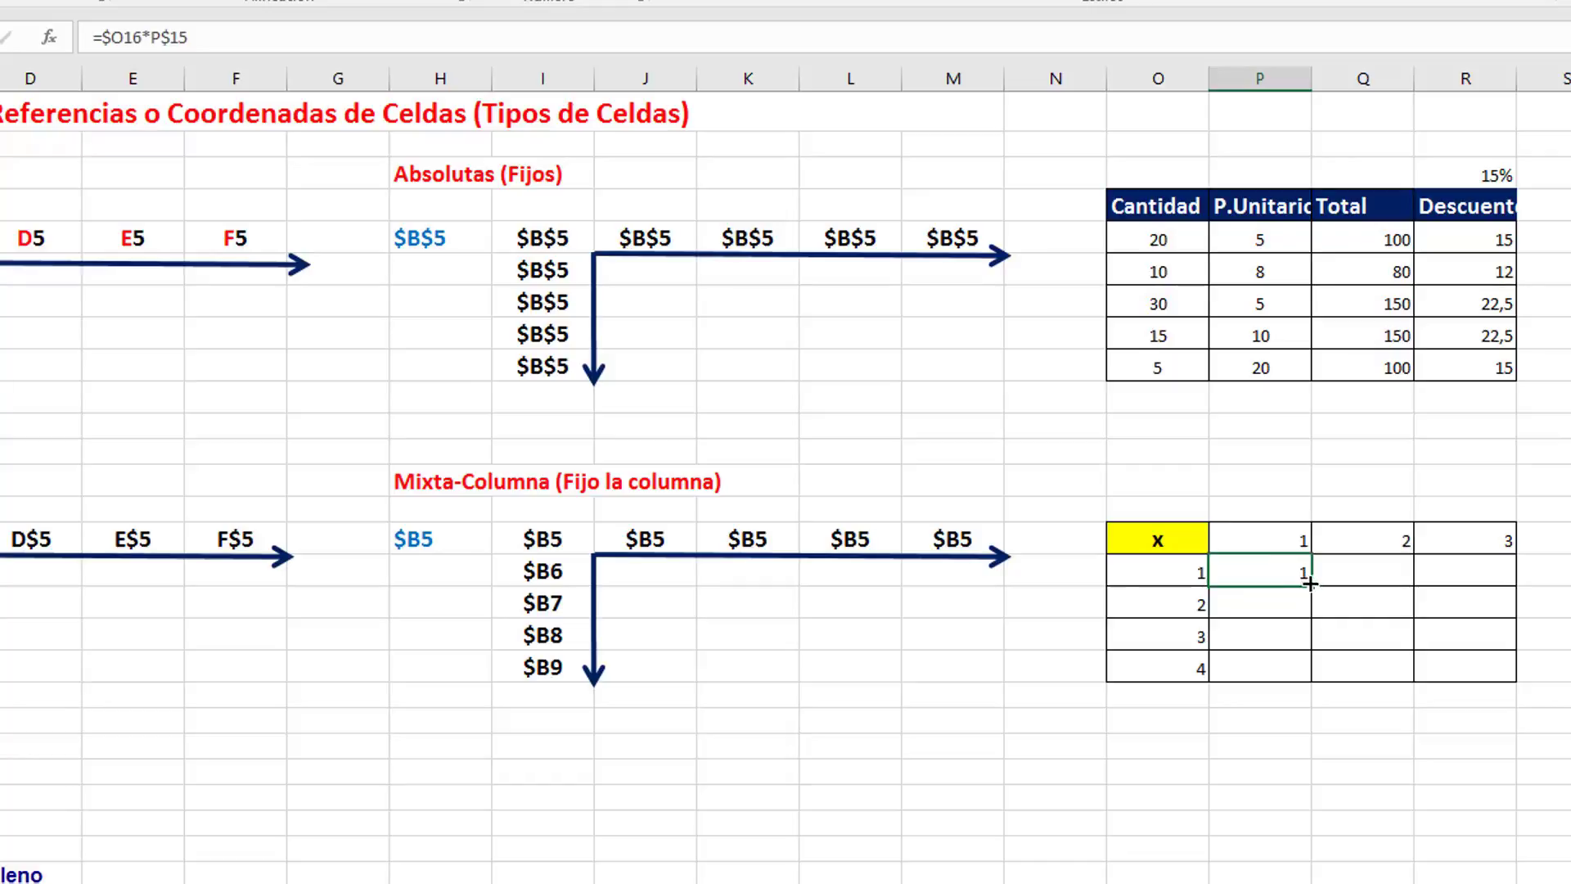
{"action": "left_click_drag", "start_coordinate": [1309, 582], "coordinate": [1516, 681]}
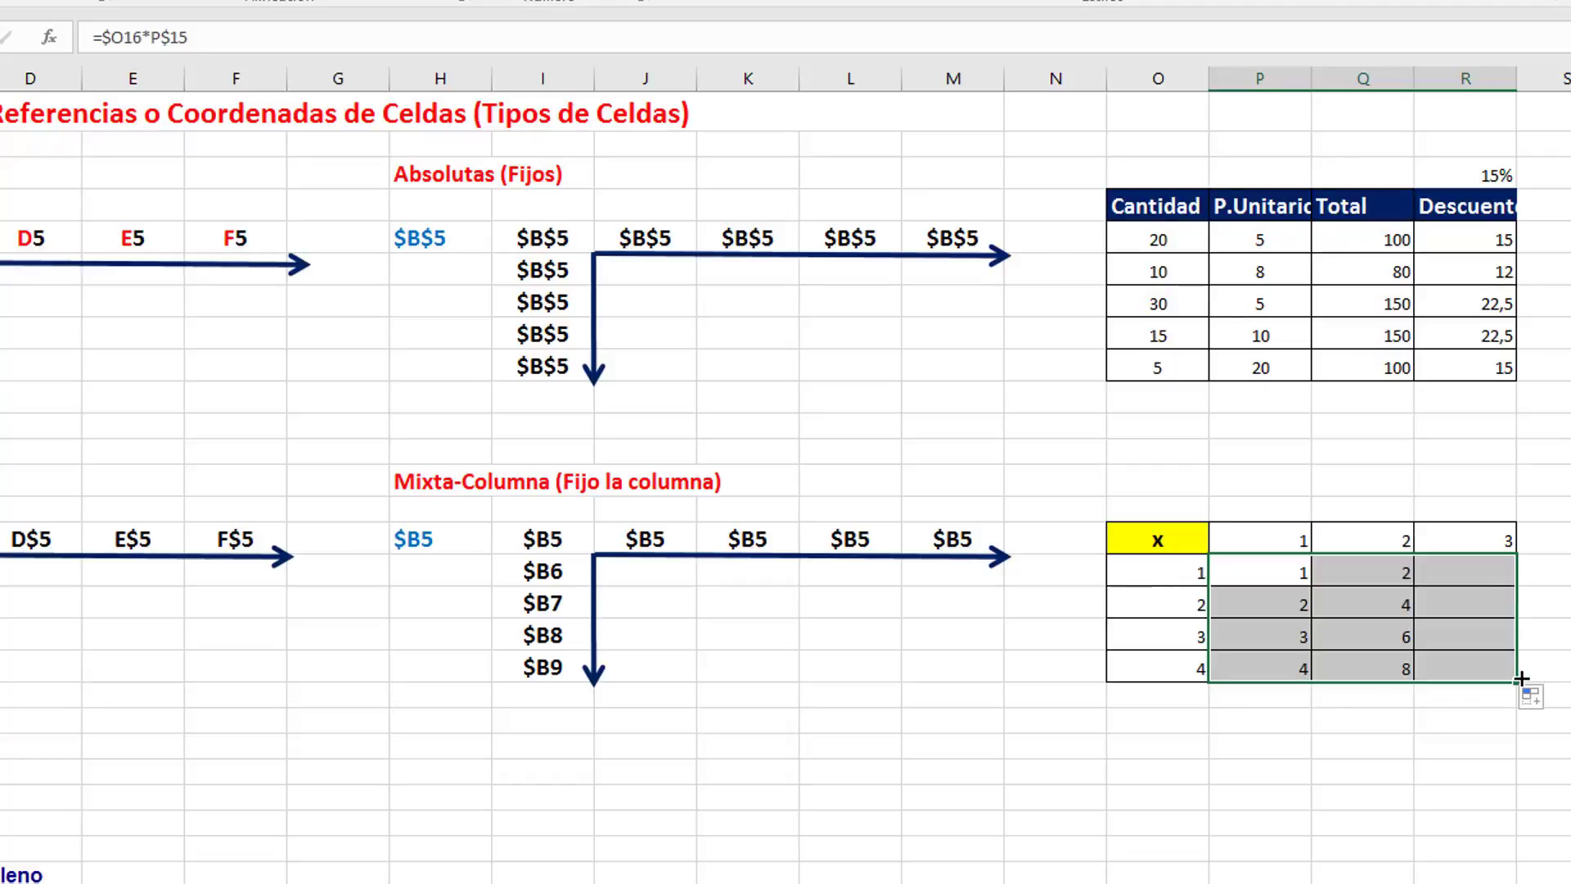
Step: Examine the multiplication formulas in R19, Q17 and Q18 against their row and column headers to see how the mixed references adjust
{"action": "left_click", "coordinate": [1472, 644]}
{"action": "left_click", "coordinate": [1185, 670]}
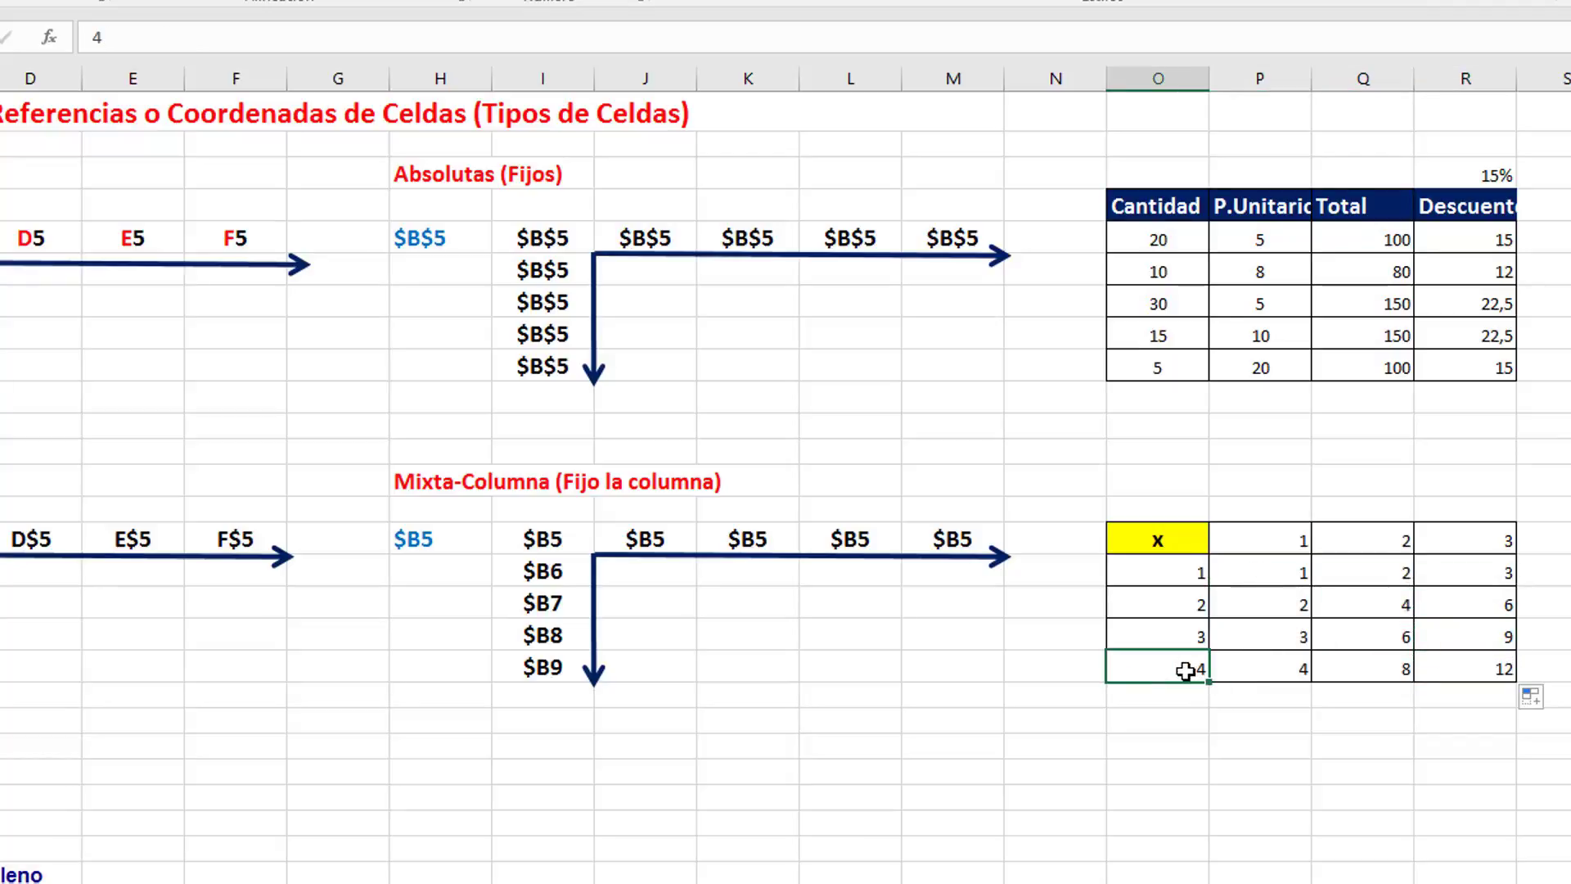
{"action": "left_click", "coordinate": [1508, 541]}
{"action": "left_click", "coordinate": [1482, 667]}
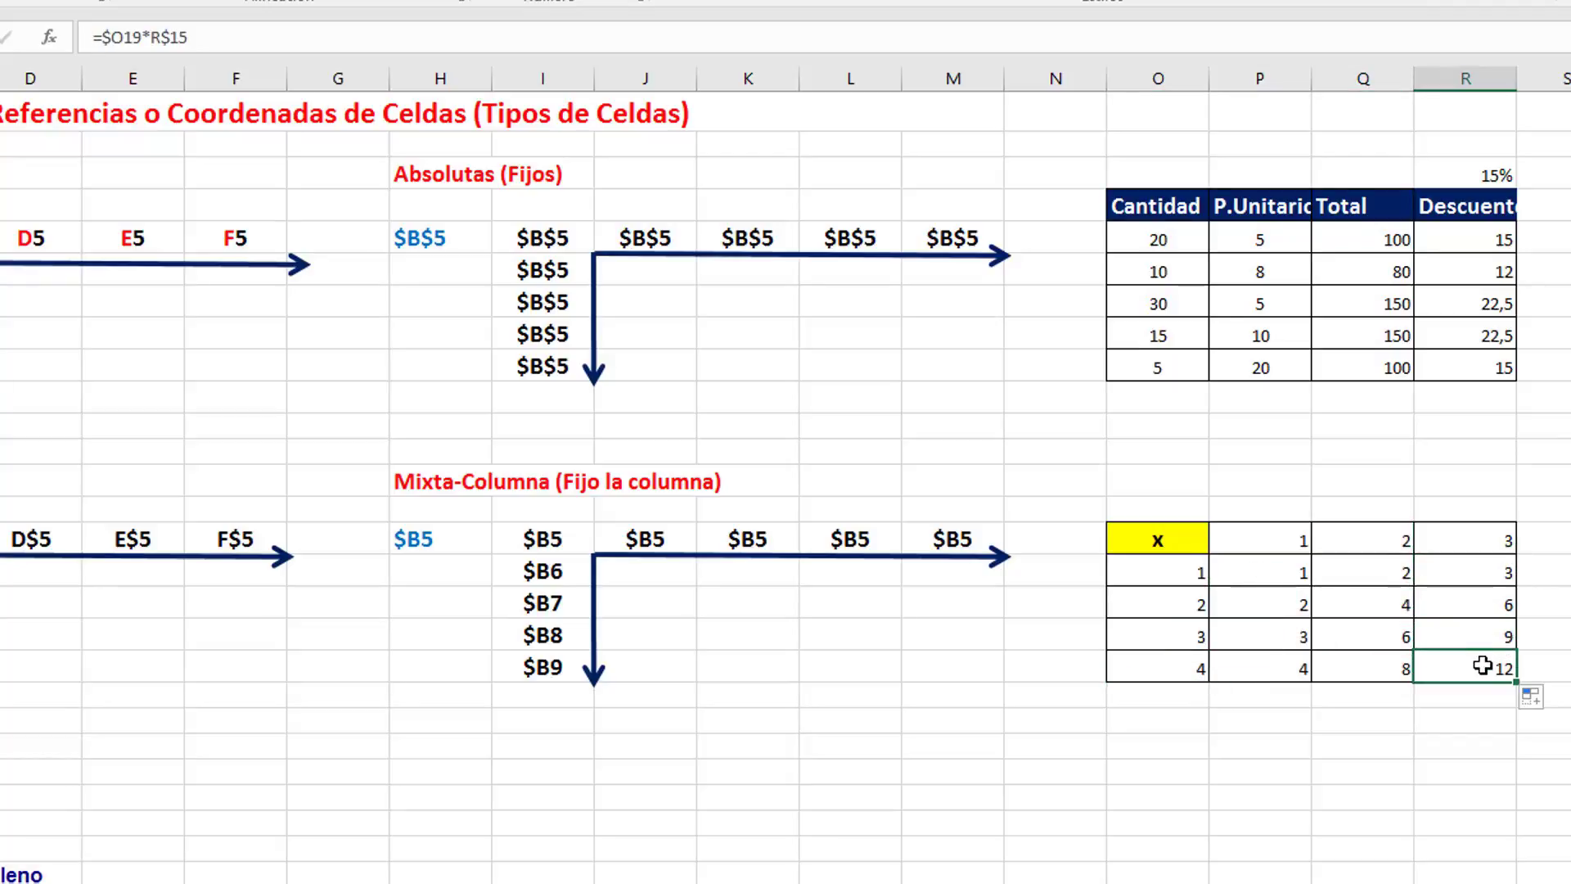
{"action": "left_click", "coordinate": [1205, 602]}
{"action": "left_click", "coordinate": [1400, 539]}
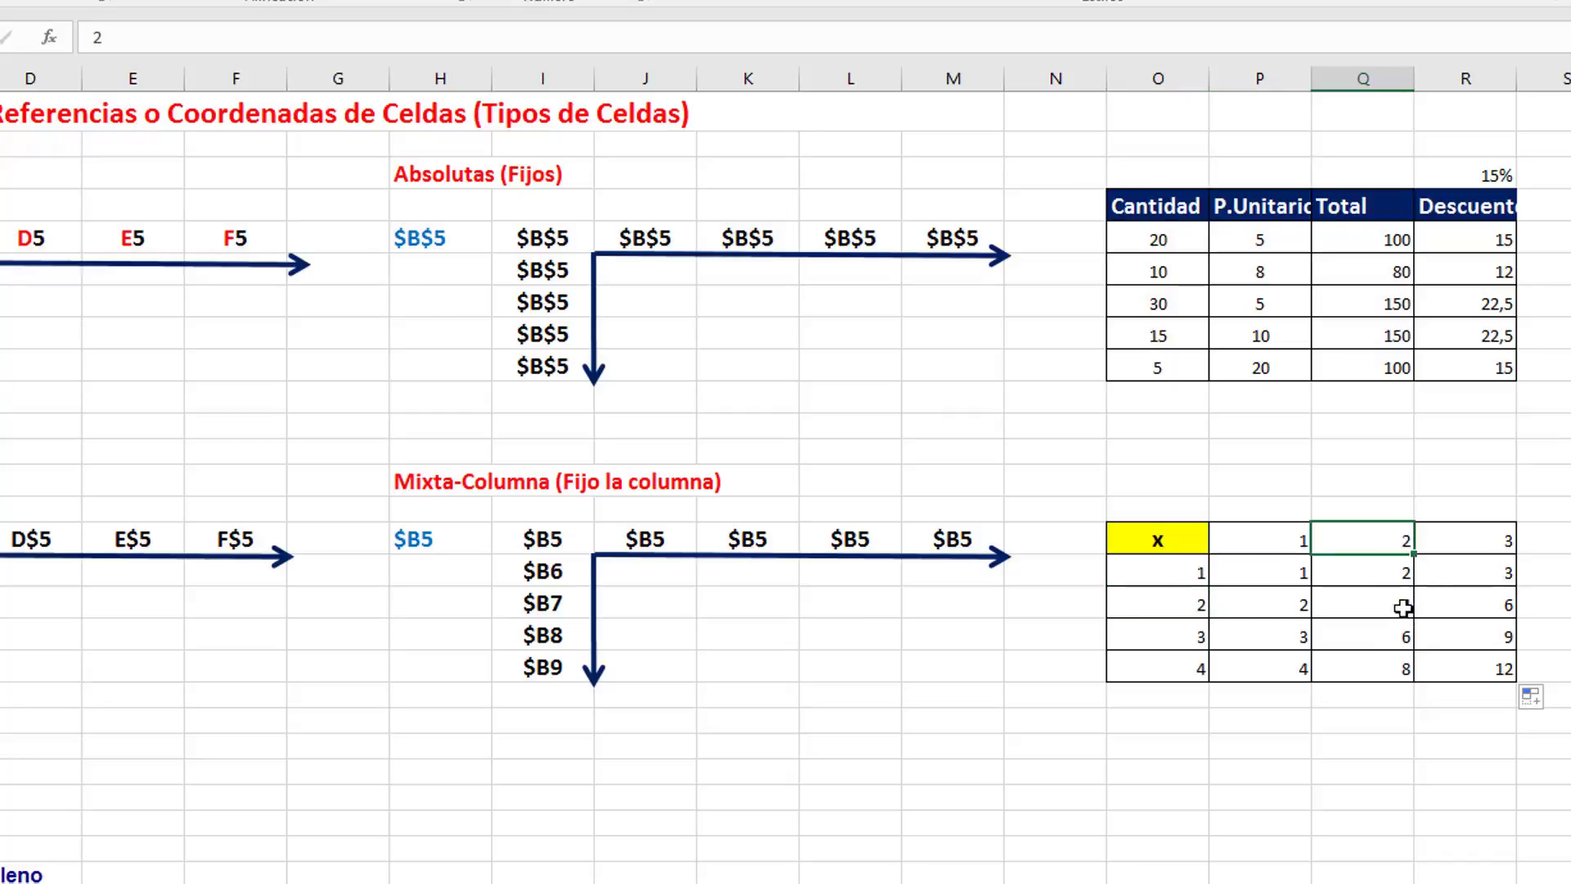
{"action": "left_click", "coordinate": [1402, 607]}
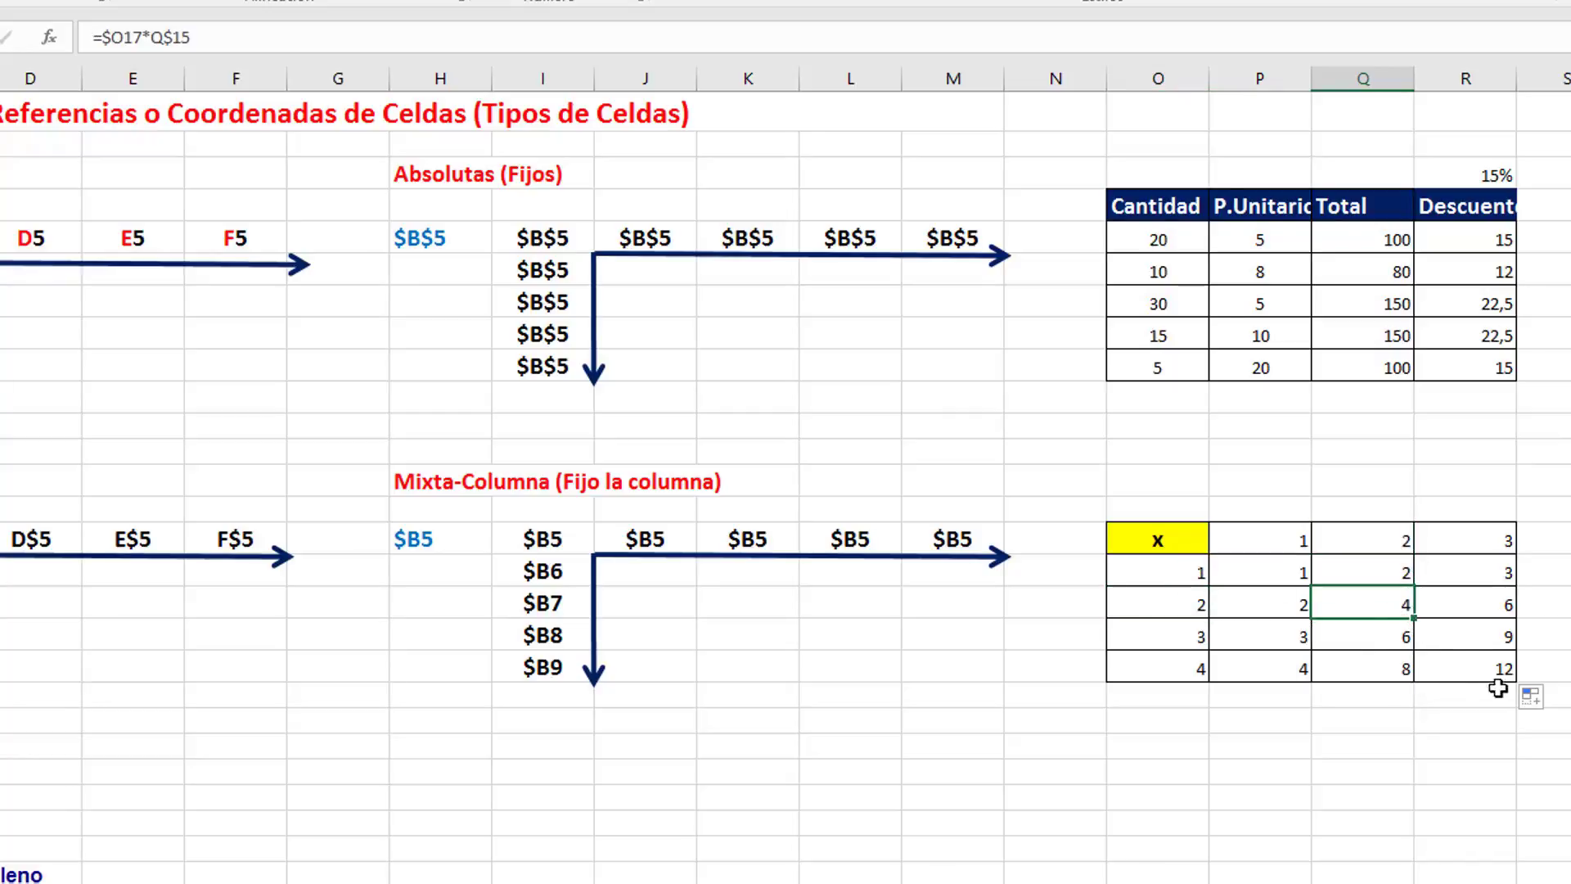
{"action": "double_click", "coordinate": [1393, 632]}
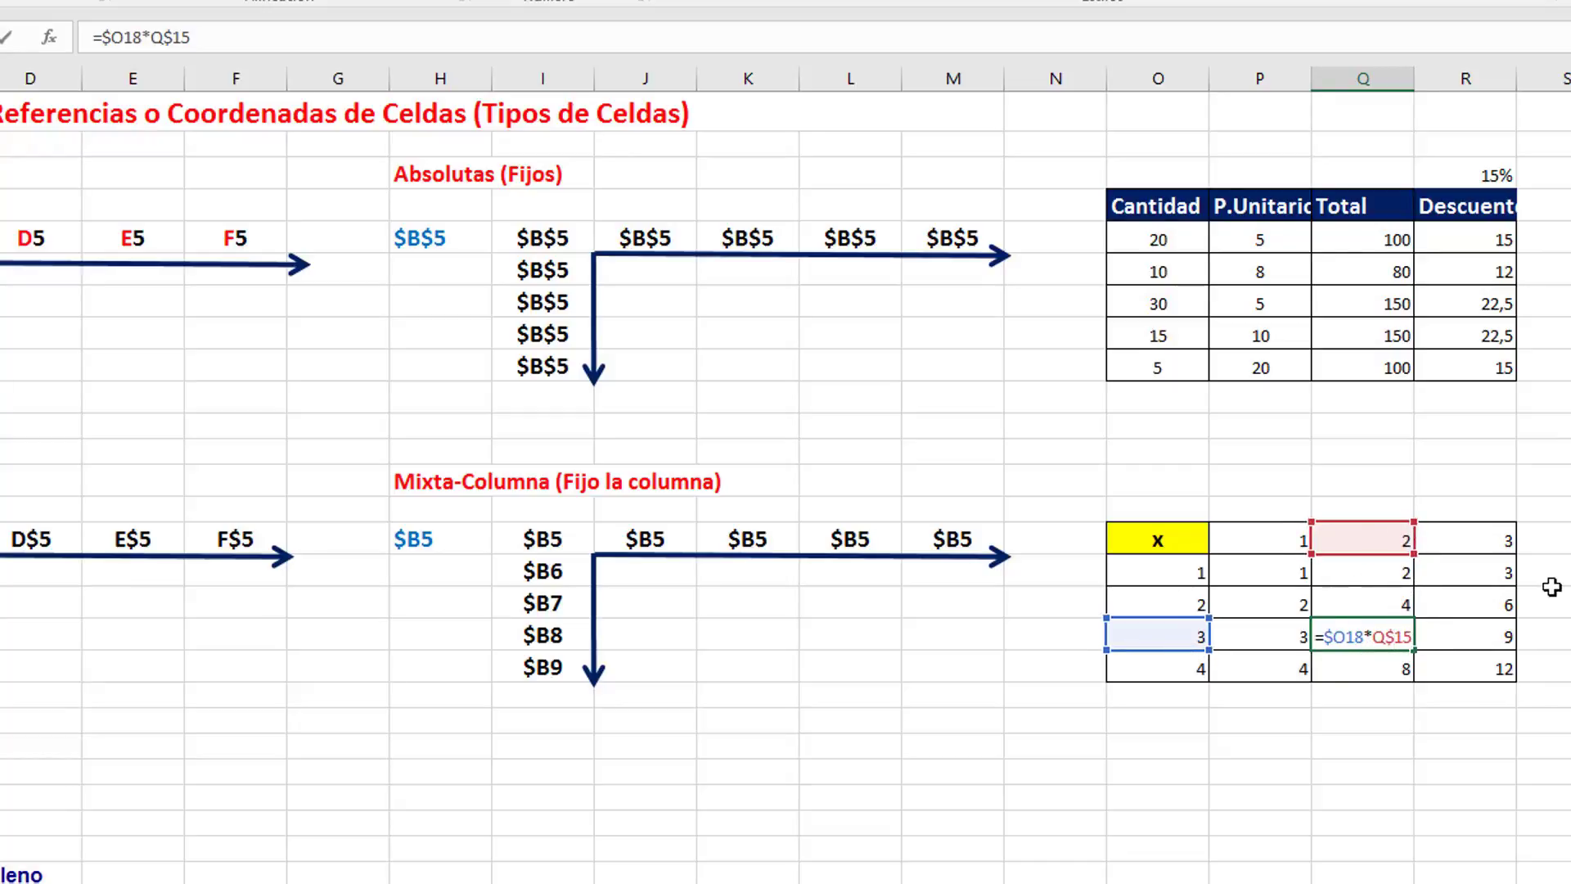
{"action": "key", "text": "Return"}
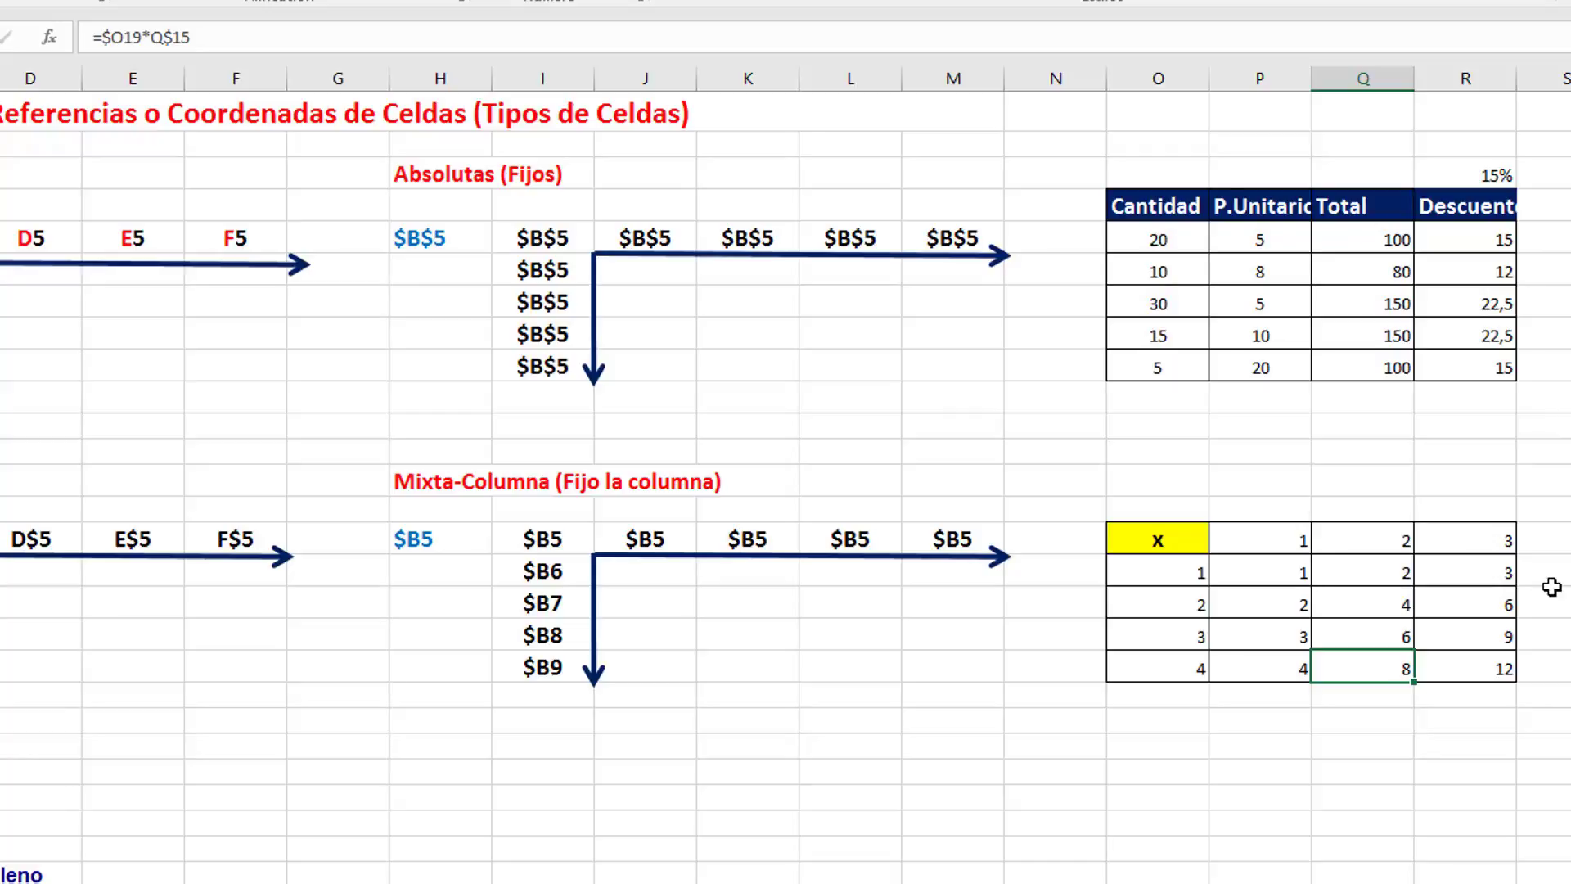
Step: Fill the month series from Abril in A29 down through A36 and check the order of the months
{"action": "scroll", "coordinate": [785, 490], "scroll_direction": "down", "scroll_amount": 4}
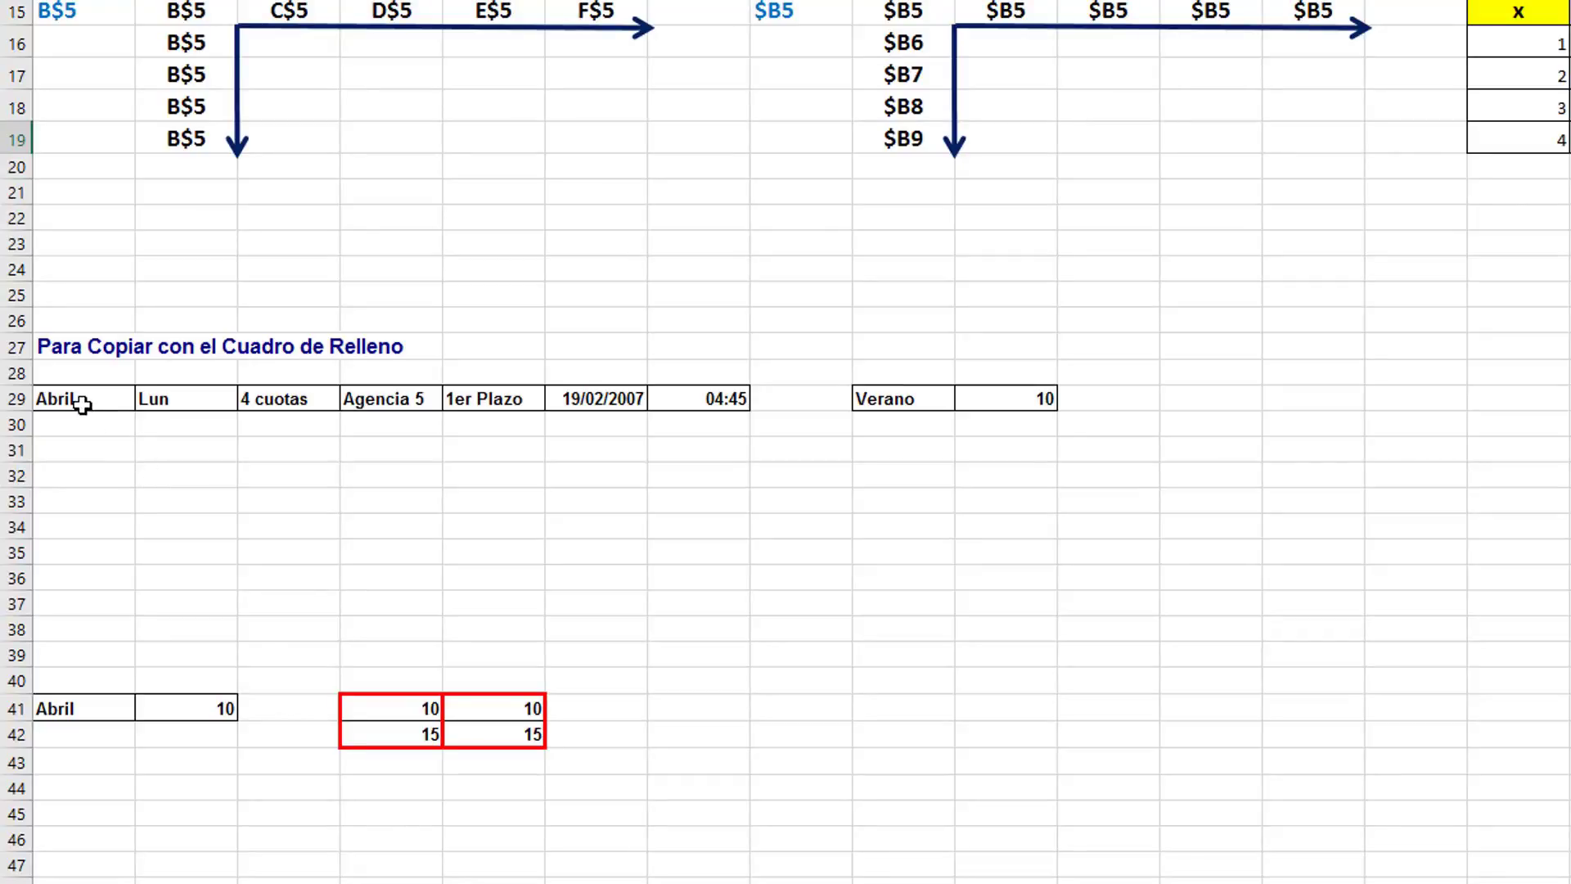
{"action": "left_click", "coordinate": [82, 403]}
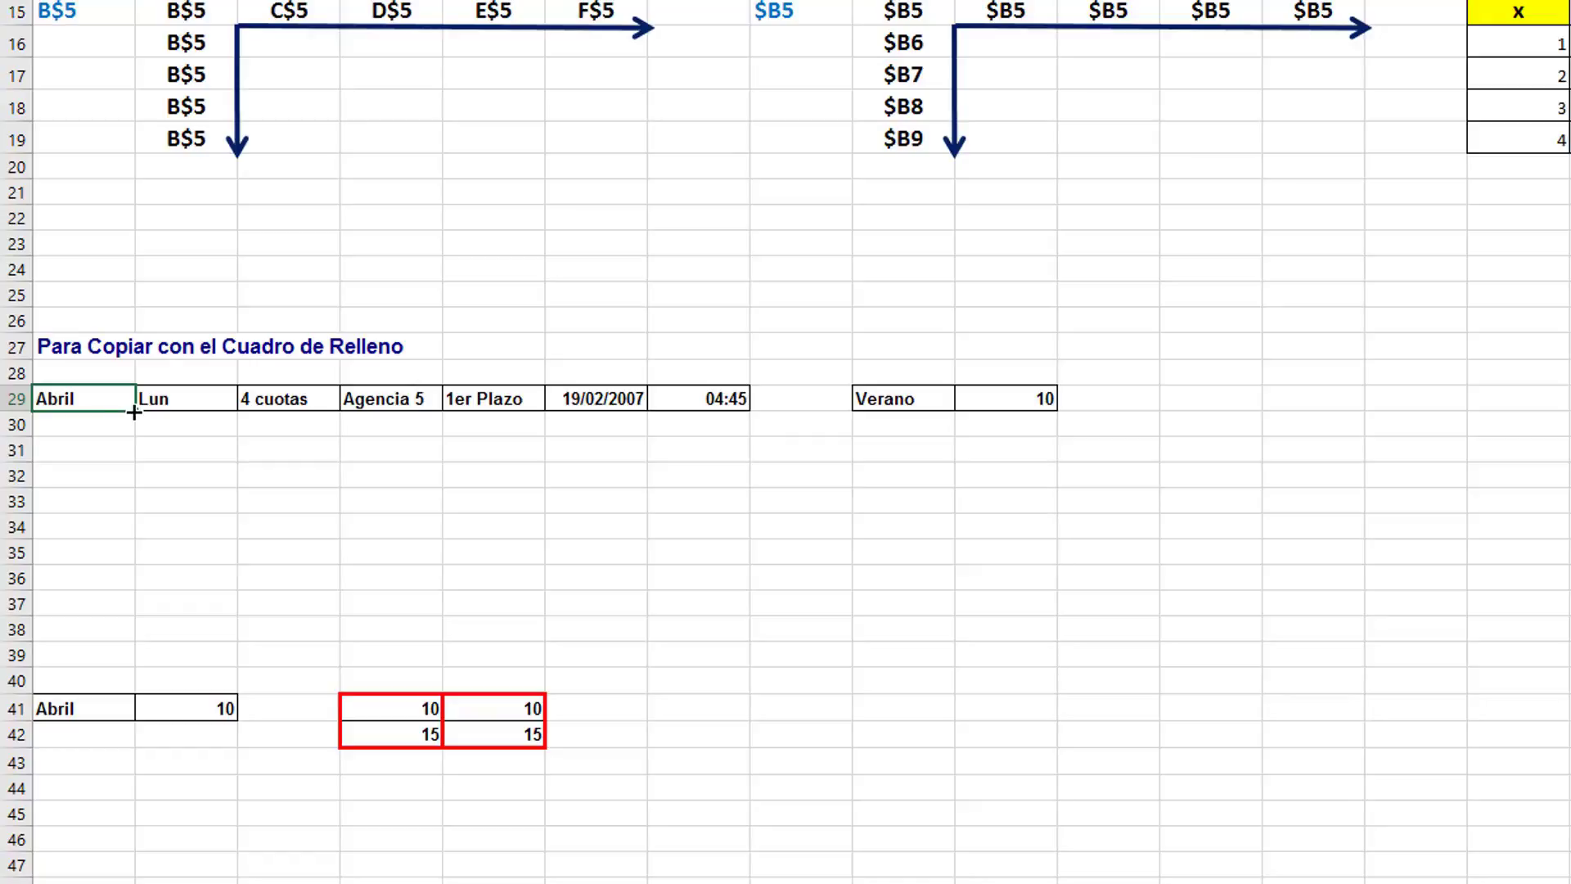
{"action": "left_click_drag", "start_coordinate": [134, 412], "coordinate": [108, 600]}
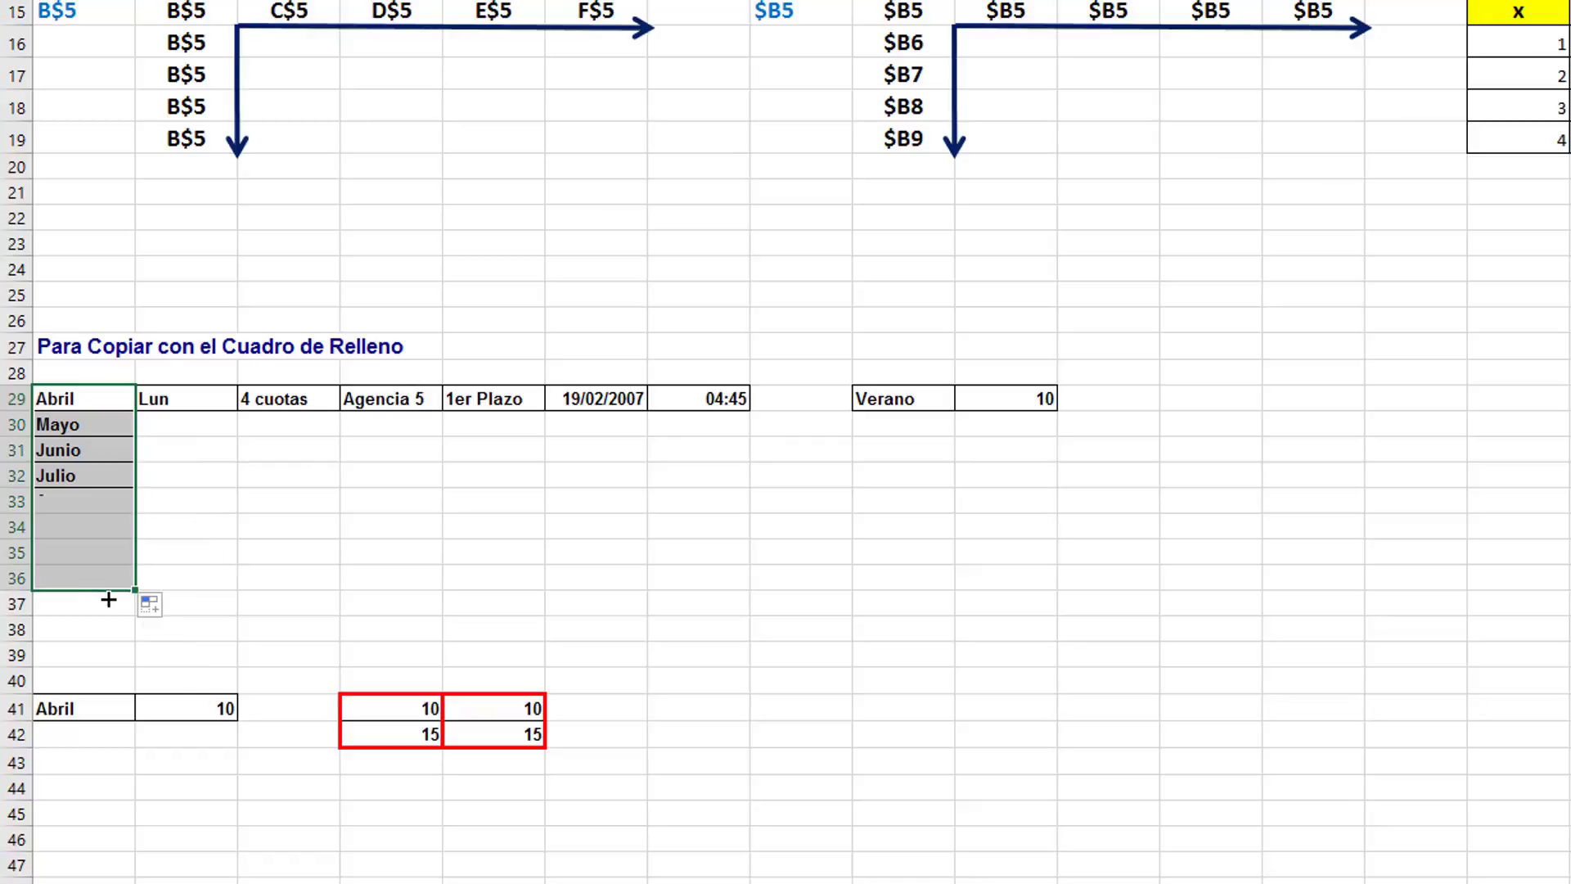
{"action": "left_click", "coordinate": [97, 423]}
{"action": "left_click", "coordinate": [95, 449]}
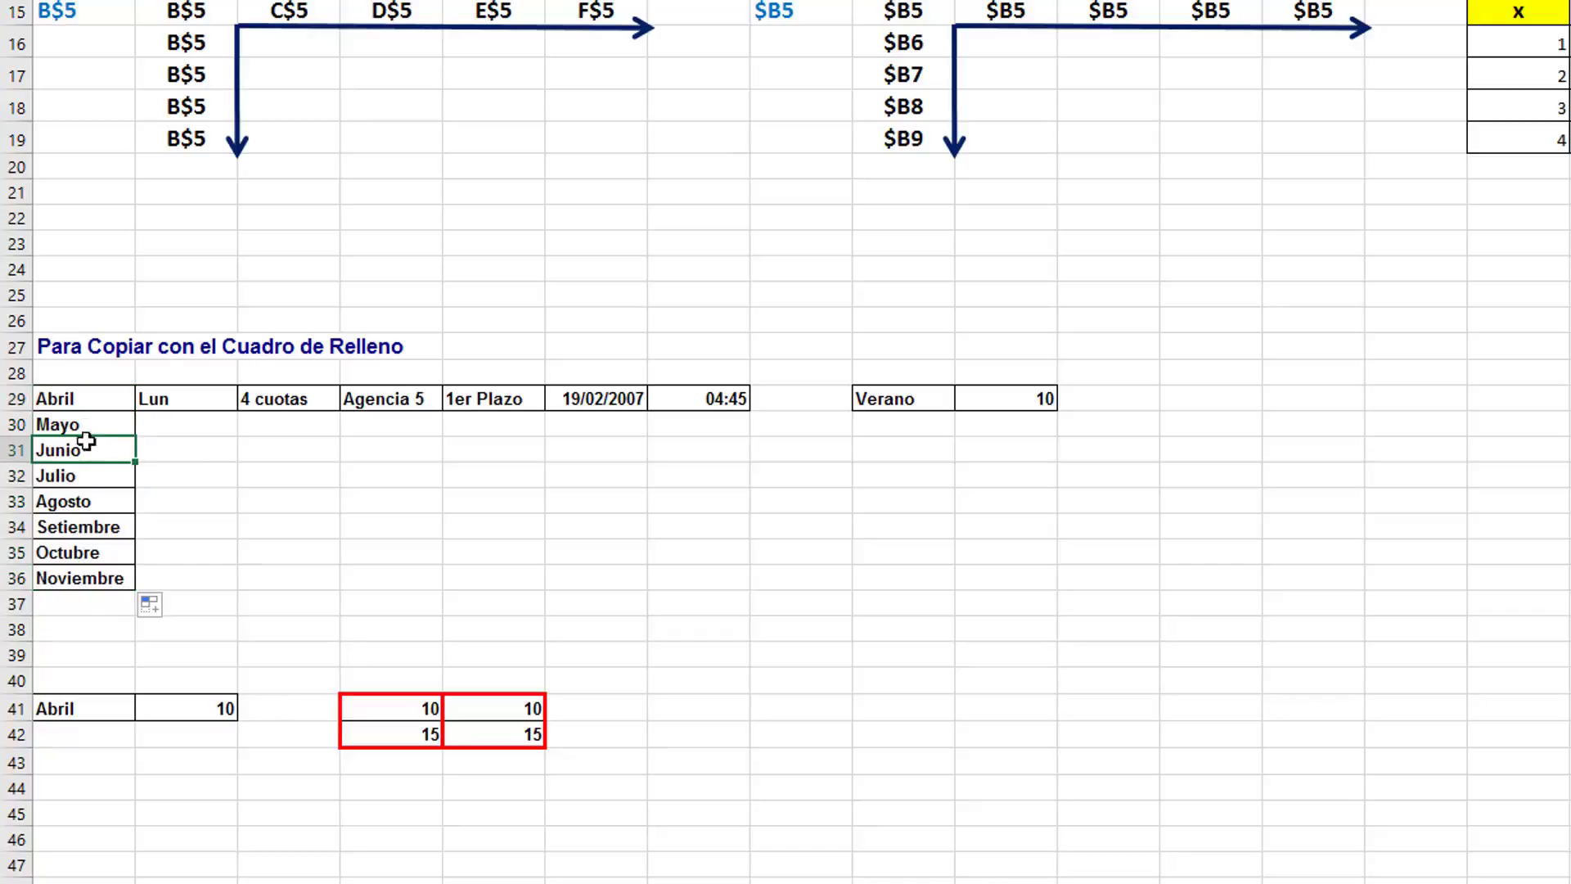
{"action": "left_click", "coordinate": [90, 399]}
{"action": "left_click", "coordinate": [86, 424]}
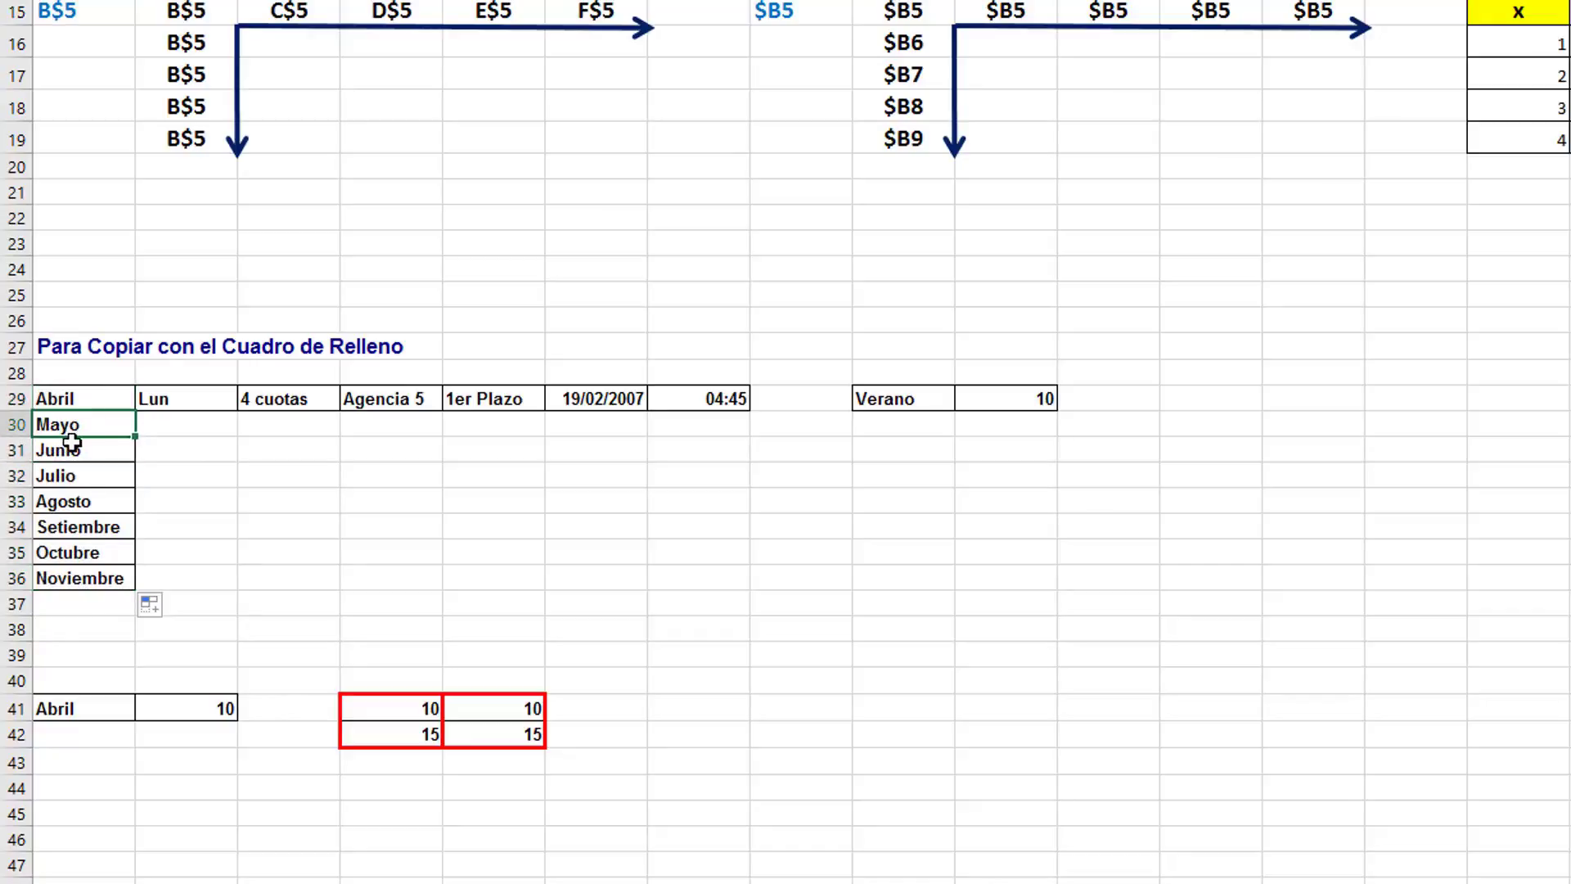
{"action": "left_click", "coordinate": [77, 449]}
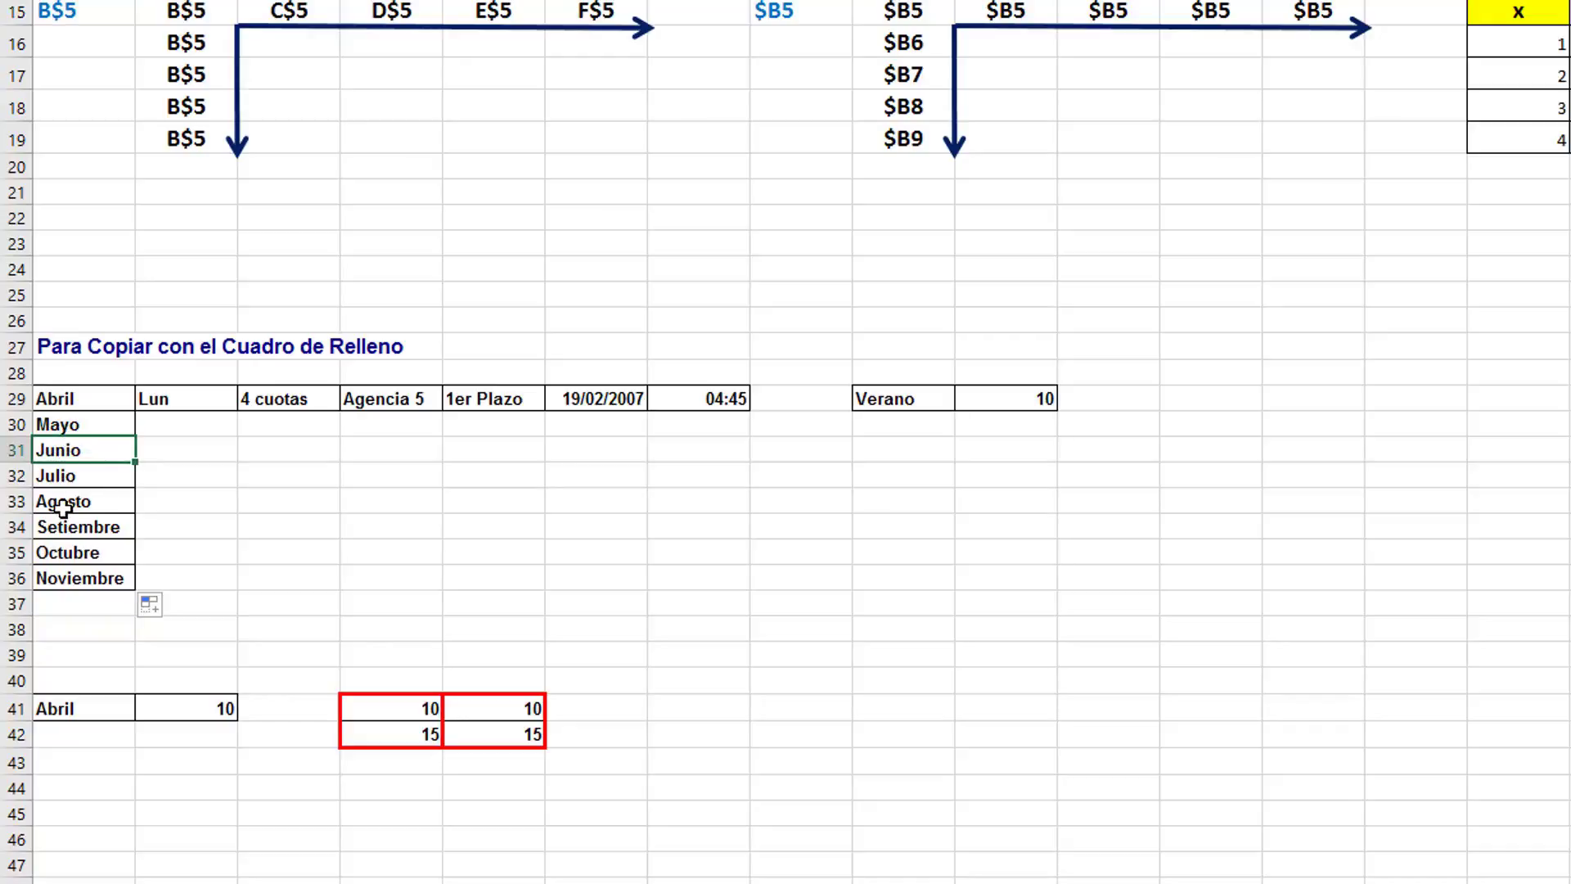
{"action": "left_click", "coordinate": [90, 399]}
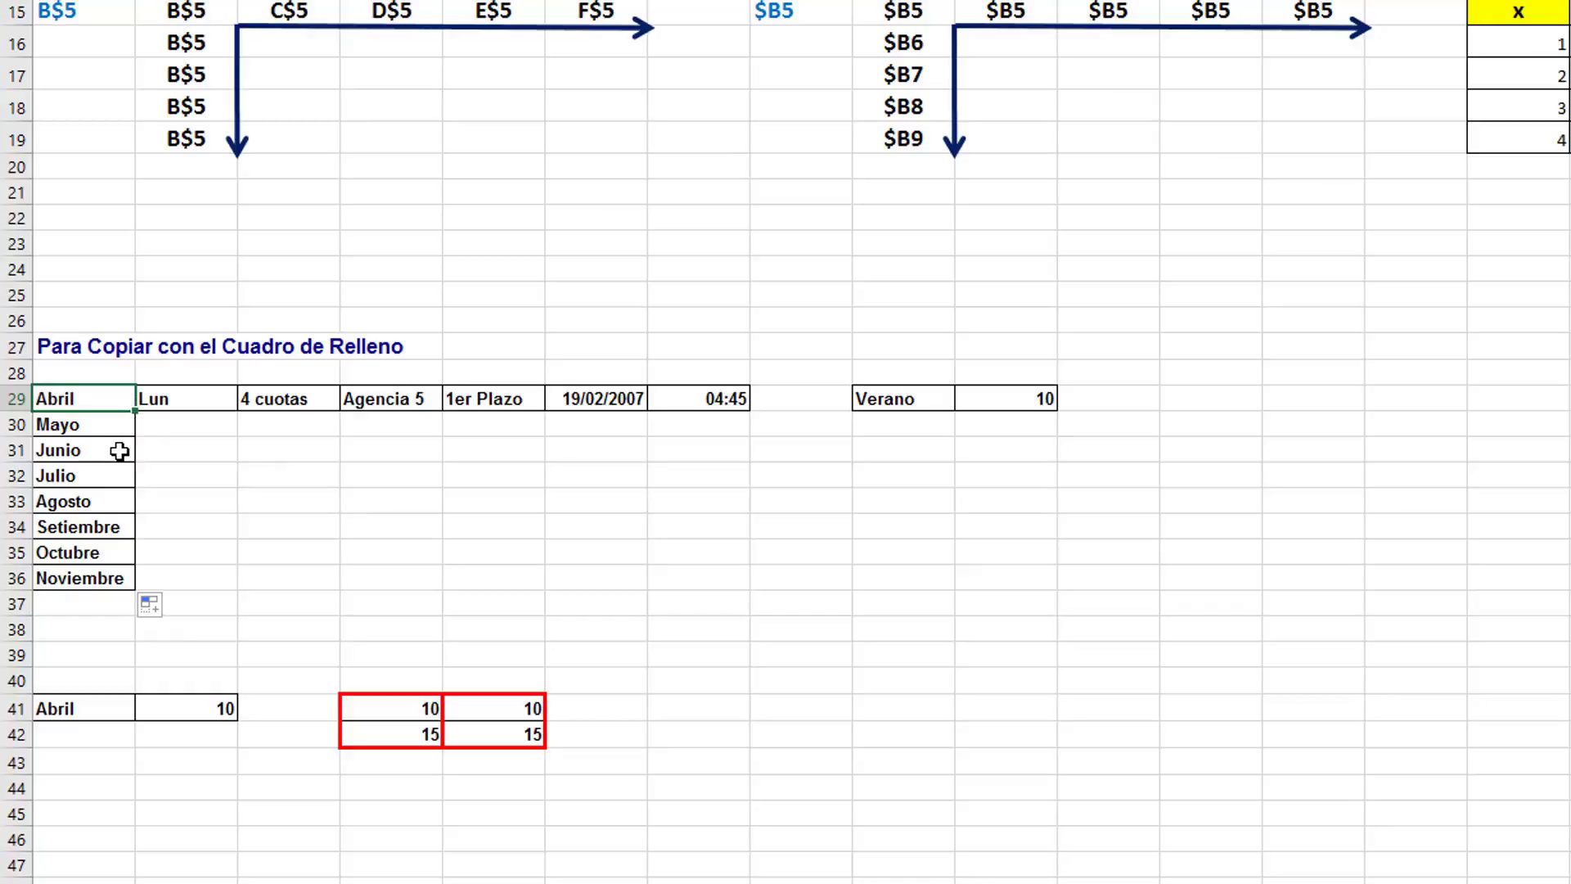
Step: Fill the weekday series from Lun in B29 down through B36 and check the days
{"action": "left_click", "coordinate": [157, 405]}
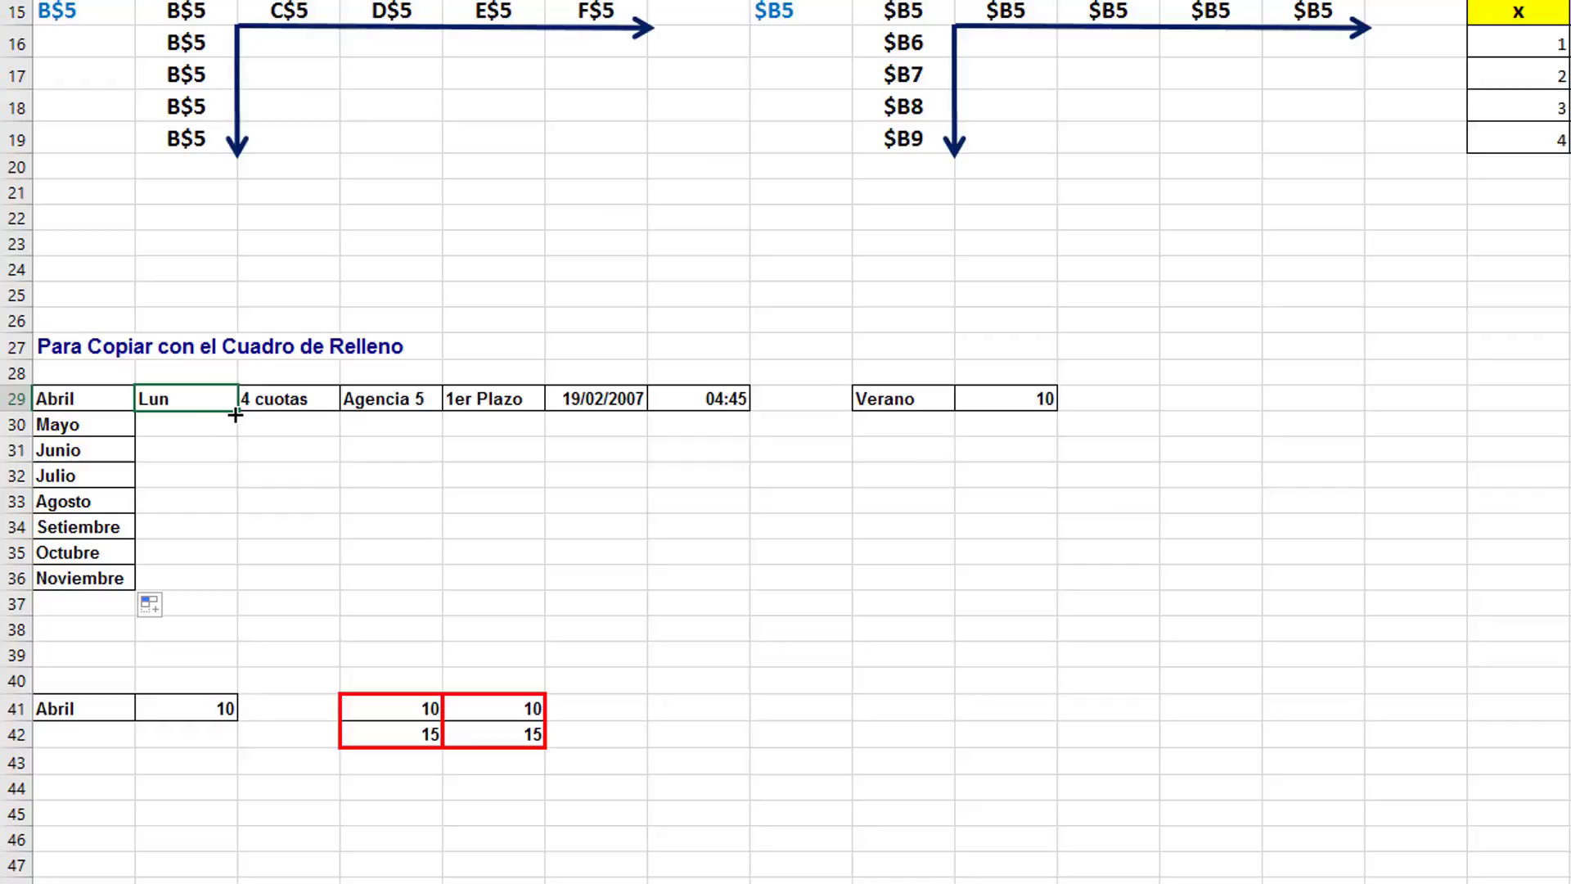
{"action": "left_click_drag", "start_coordinate": [236, 414], "coordinate": [226, 584]}
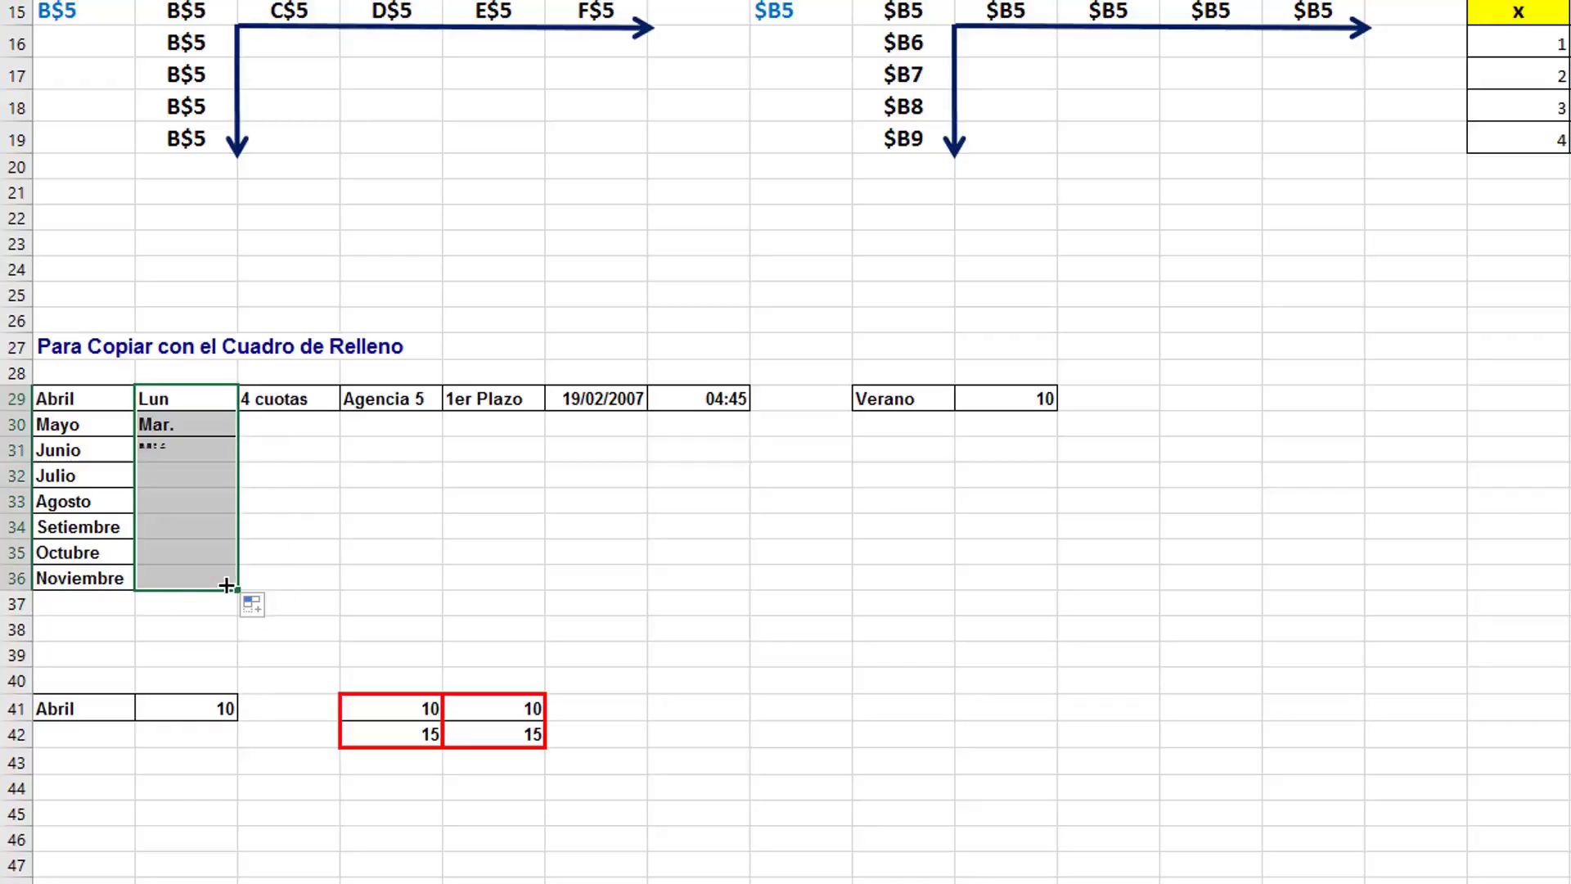
{"action": "left_click", "coordinate": [181, 481]}
{"action": "left_click", "coordinate": [170, 418]}
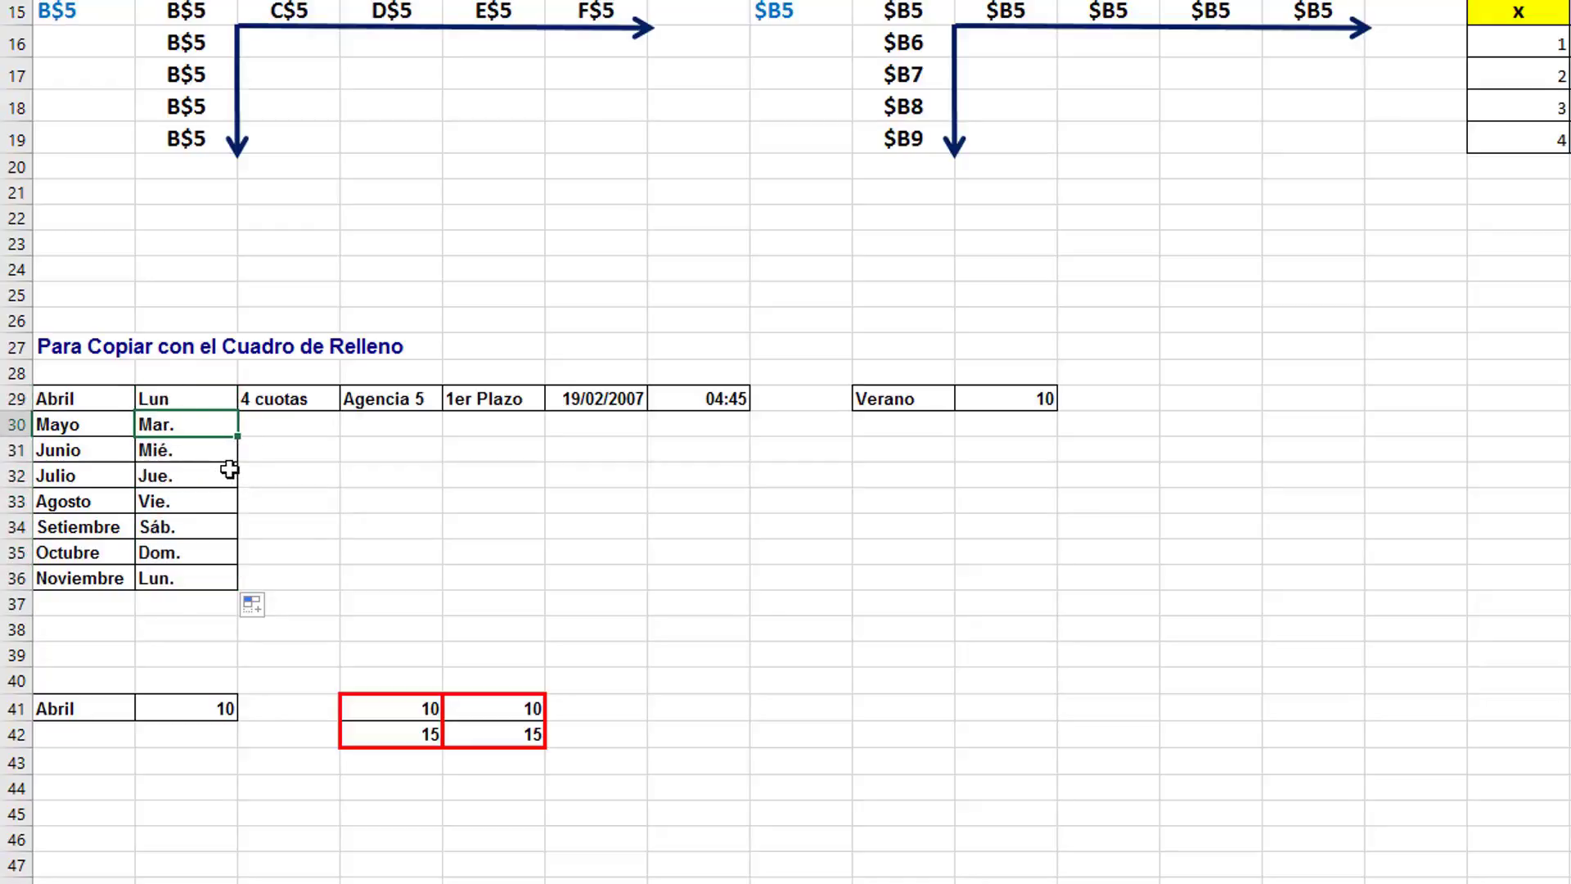
Step: Fill the 4 cuotas series from C29 down through C36
{"action": "left_click", "coordinate": [175, 490]}
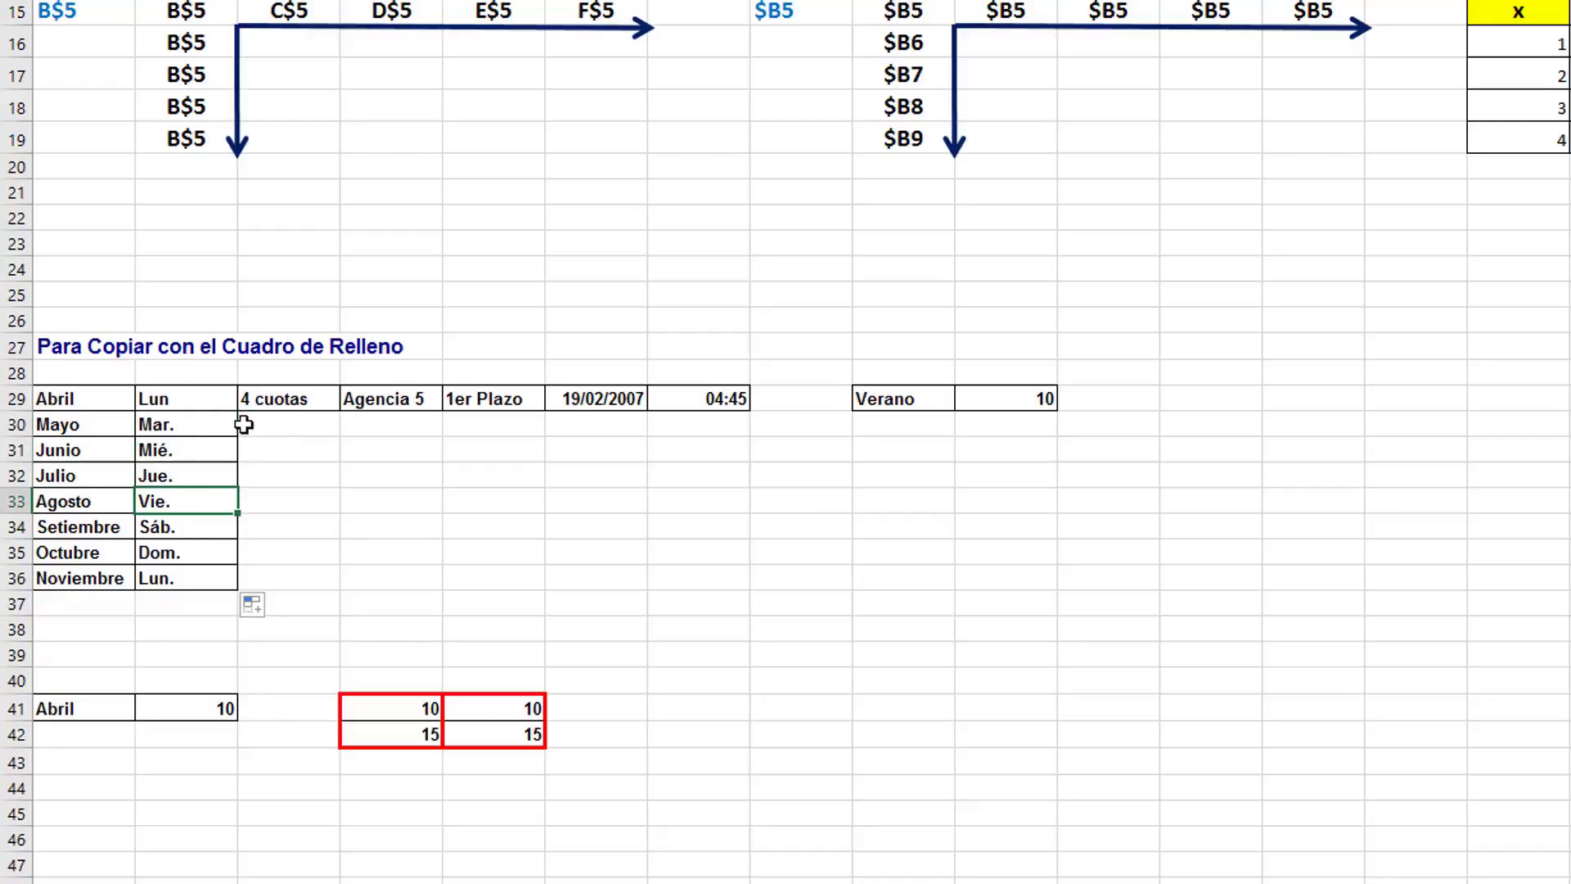
{"action": "left_click", "coordinate": [285, 424]}
{"action": "left_click", "coordinate": [294, 399]}
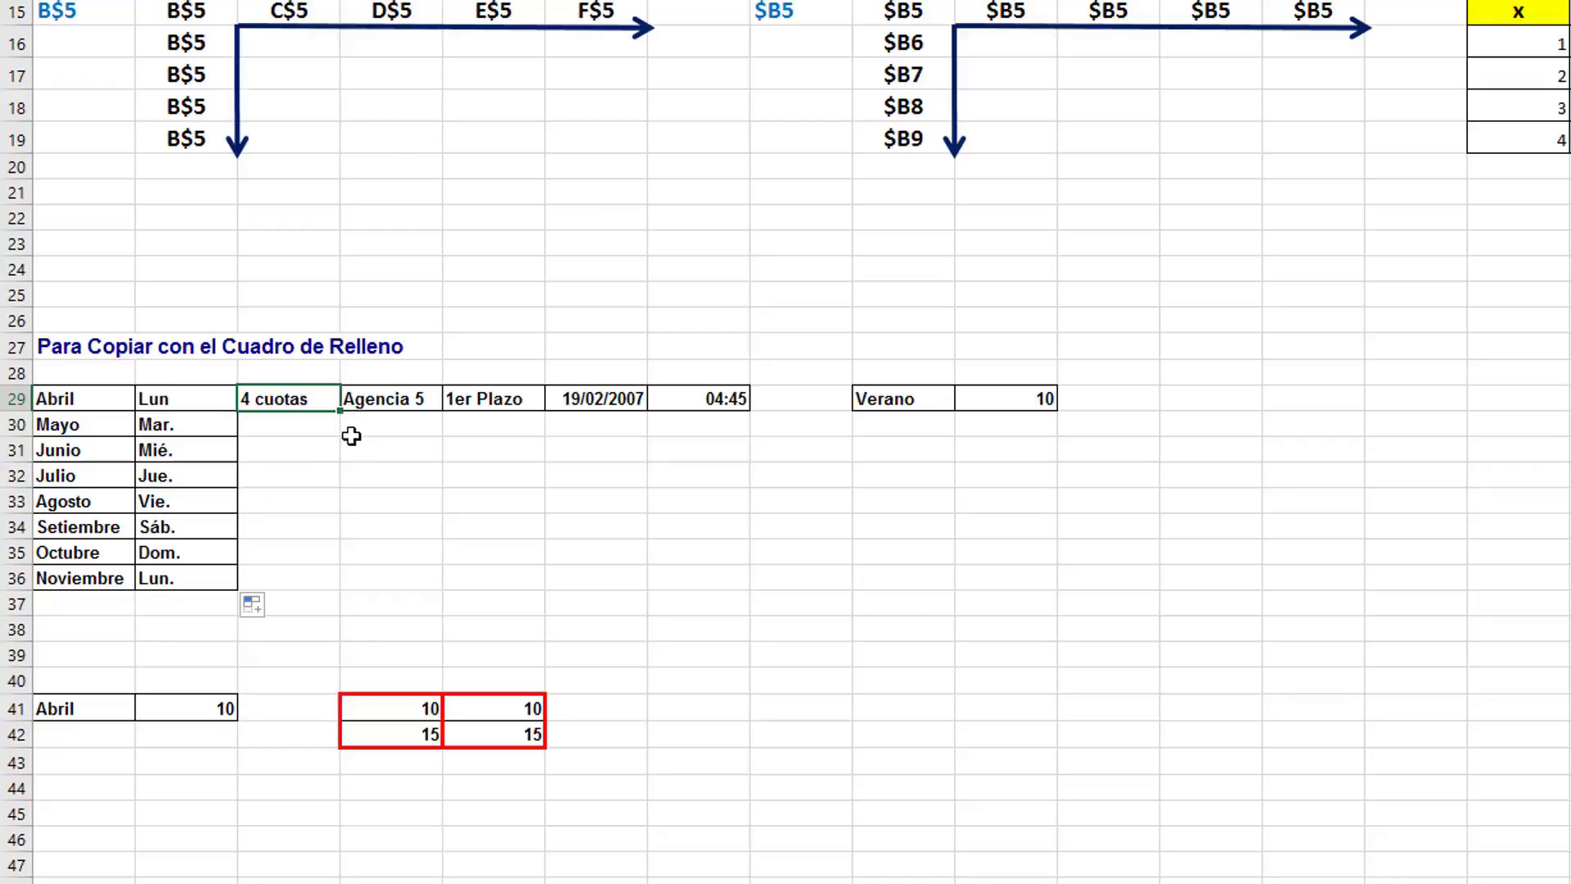
{"action": "left_click_drag", "start_coordinate": [342, 411], "coordinate": [245, 589]}
{"action": "left_click", "coordinate": [290, 424]}
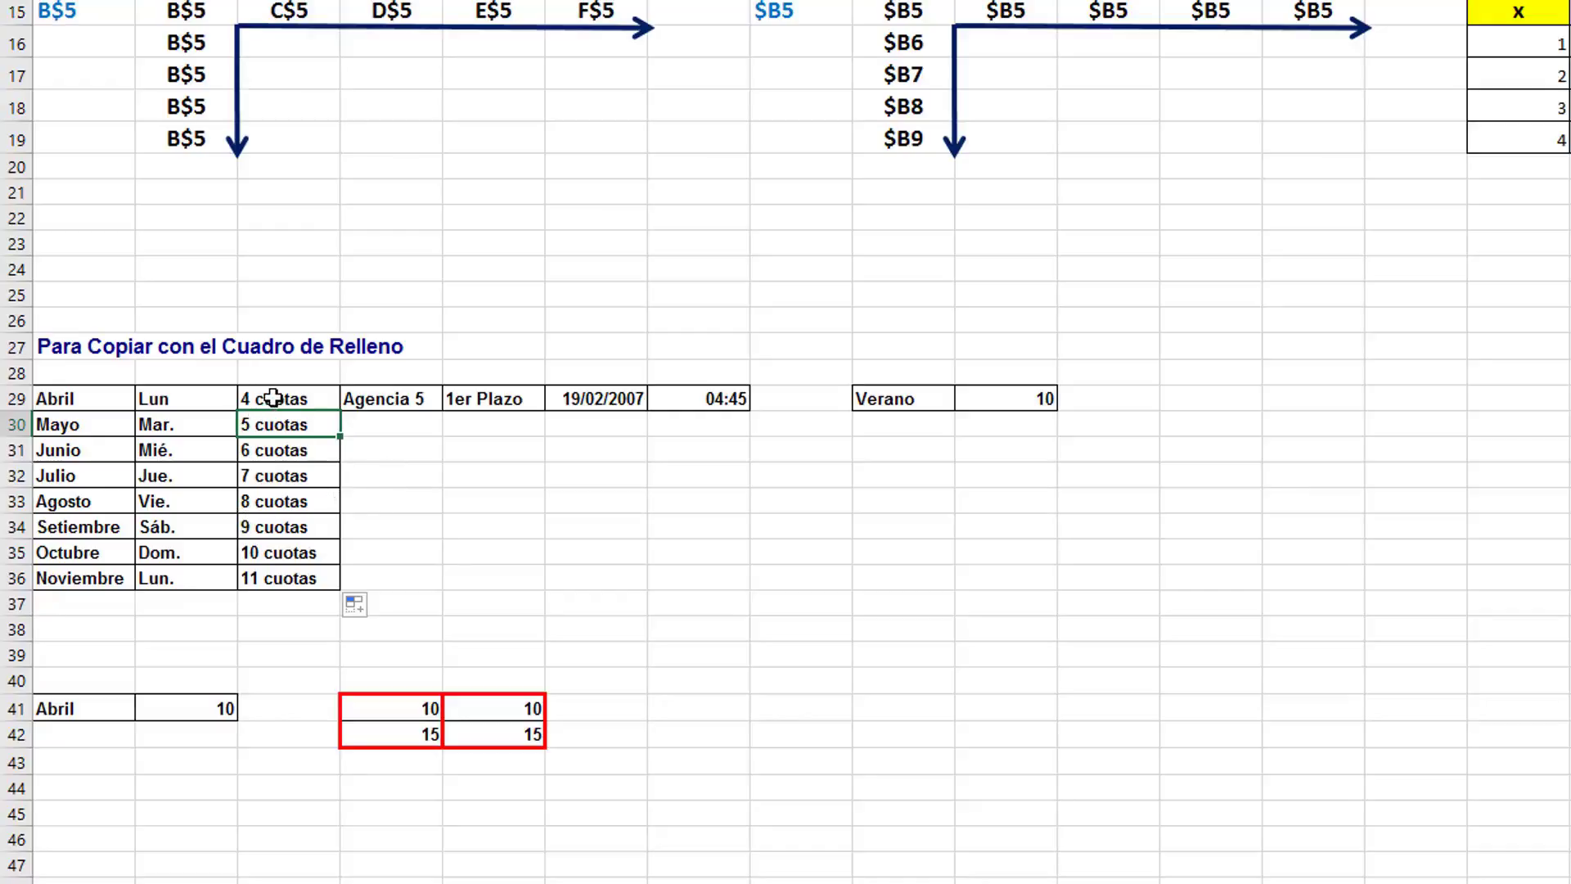
Step: Fill the numbered agency series from Agencia 5 in D29 down through D36
{"action": "left_click", "coordinate": [389, 388]}
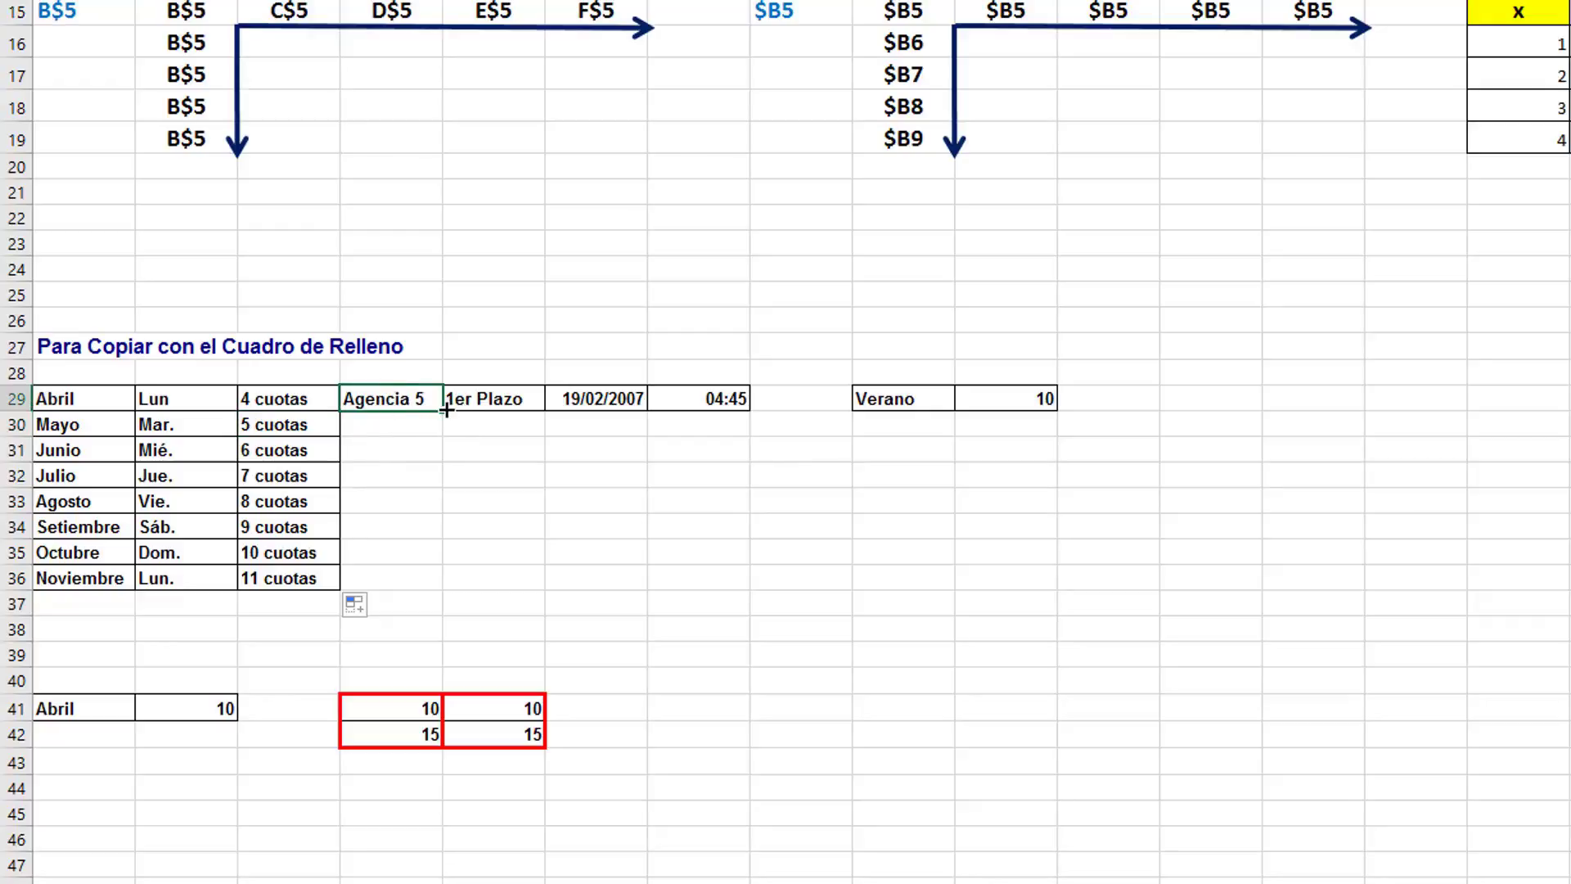
{"action": "left_click_drag", "start_coordinate": [444, 415], "coordinate": [450, 595]}
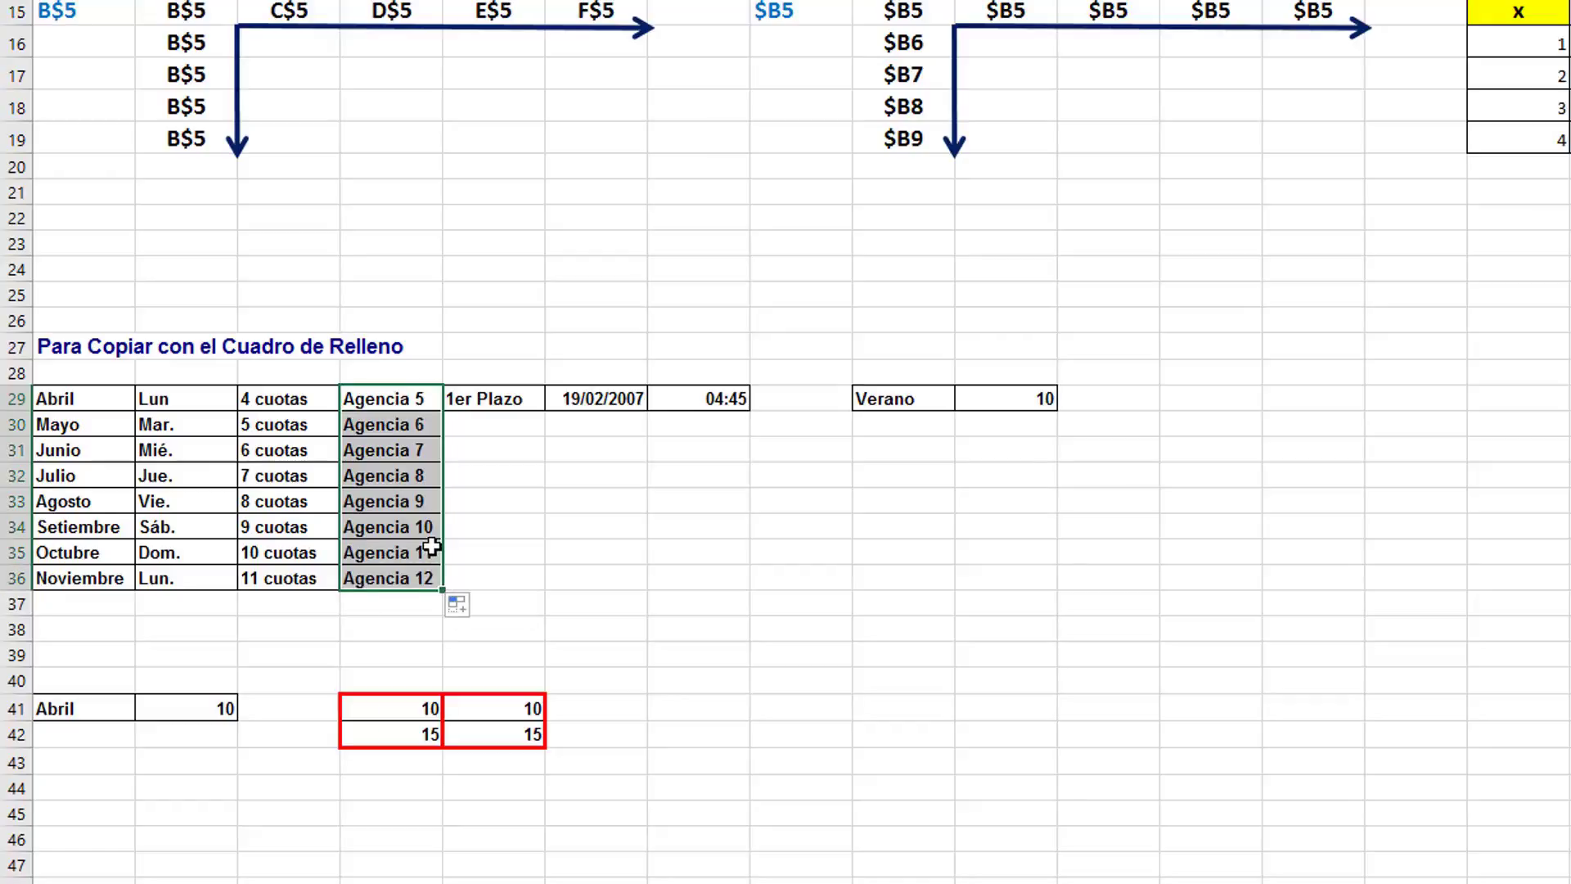
{"action": "left_click", "coordinate": [381, 439]}
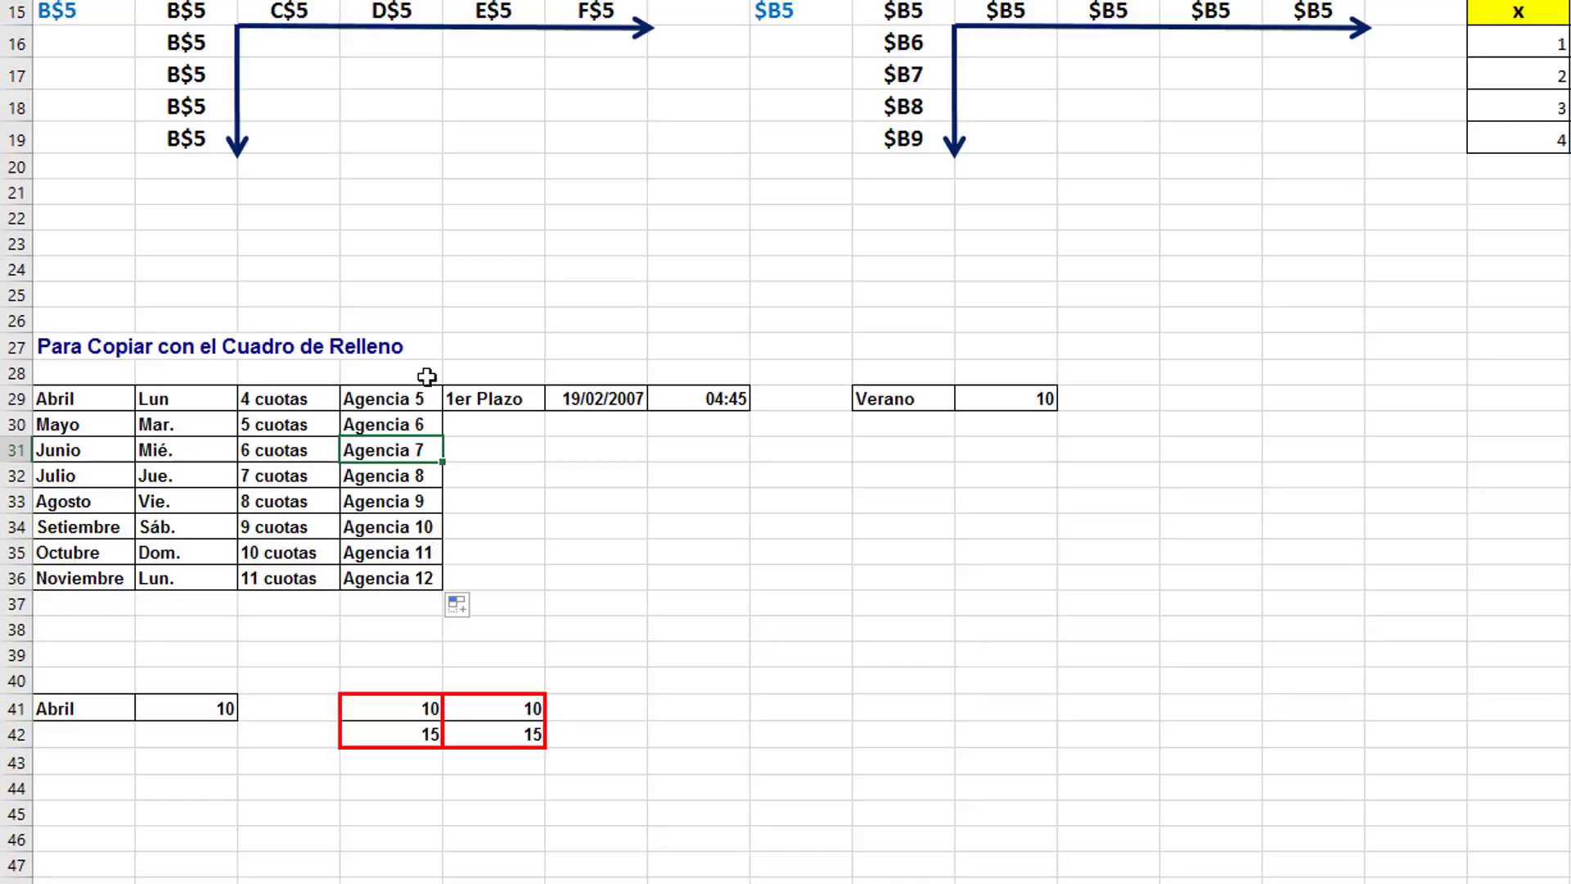
Step: Fill the ordinal series from 1er Plazo in E29 down through E36
{"action": "left_click", "coordinate": [487, 407]}
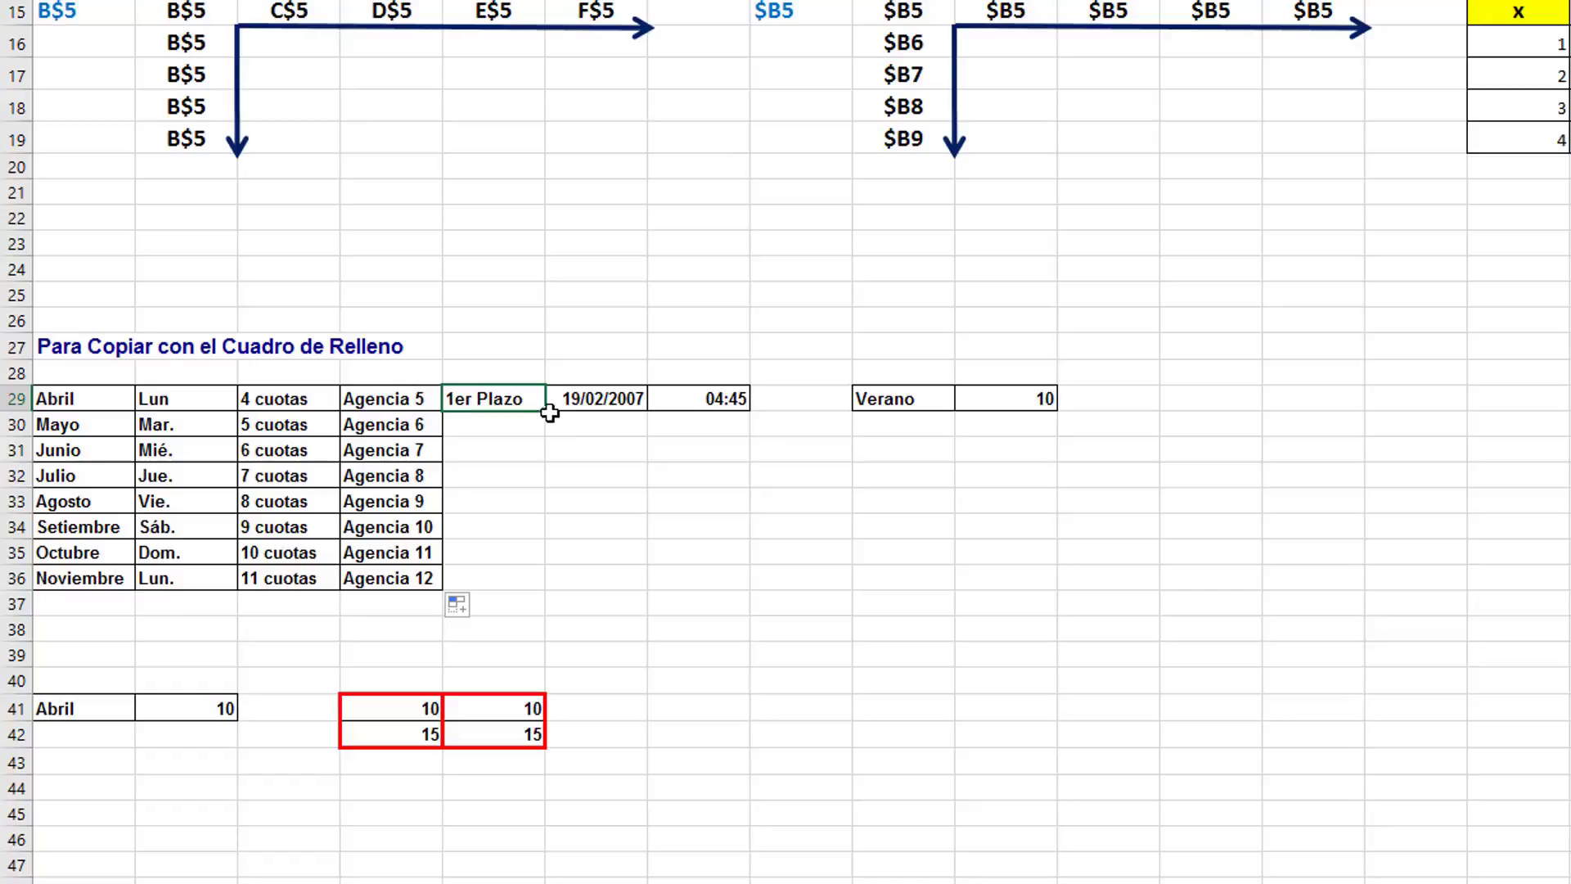
{"action": "left_click_drag", "start_coordinate": [544, 410], "coordinate": [534, 603]}
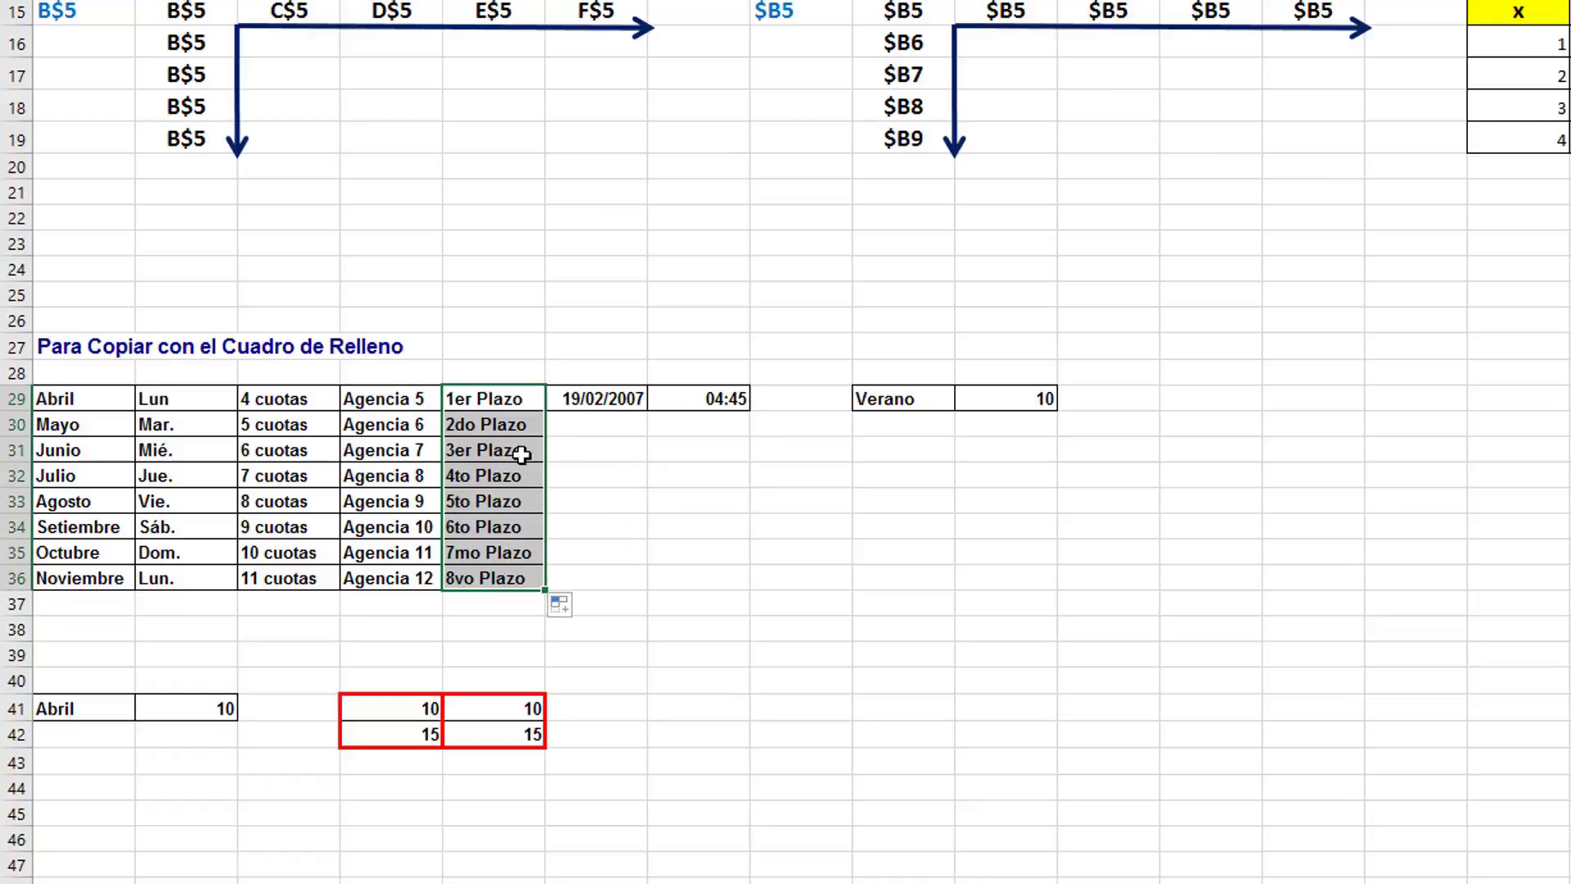
{"action": "left_click", "coordinate": [517, 449]}
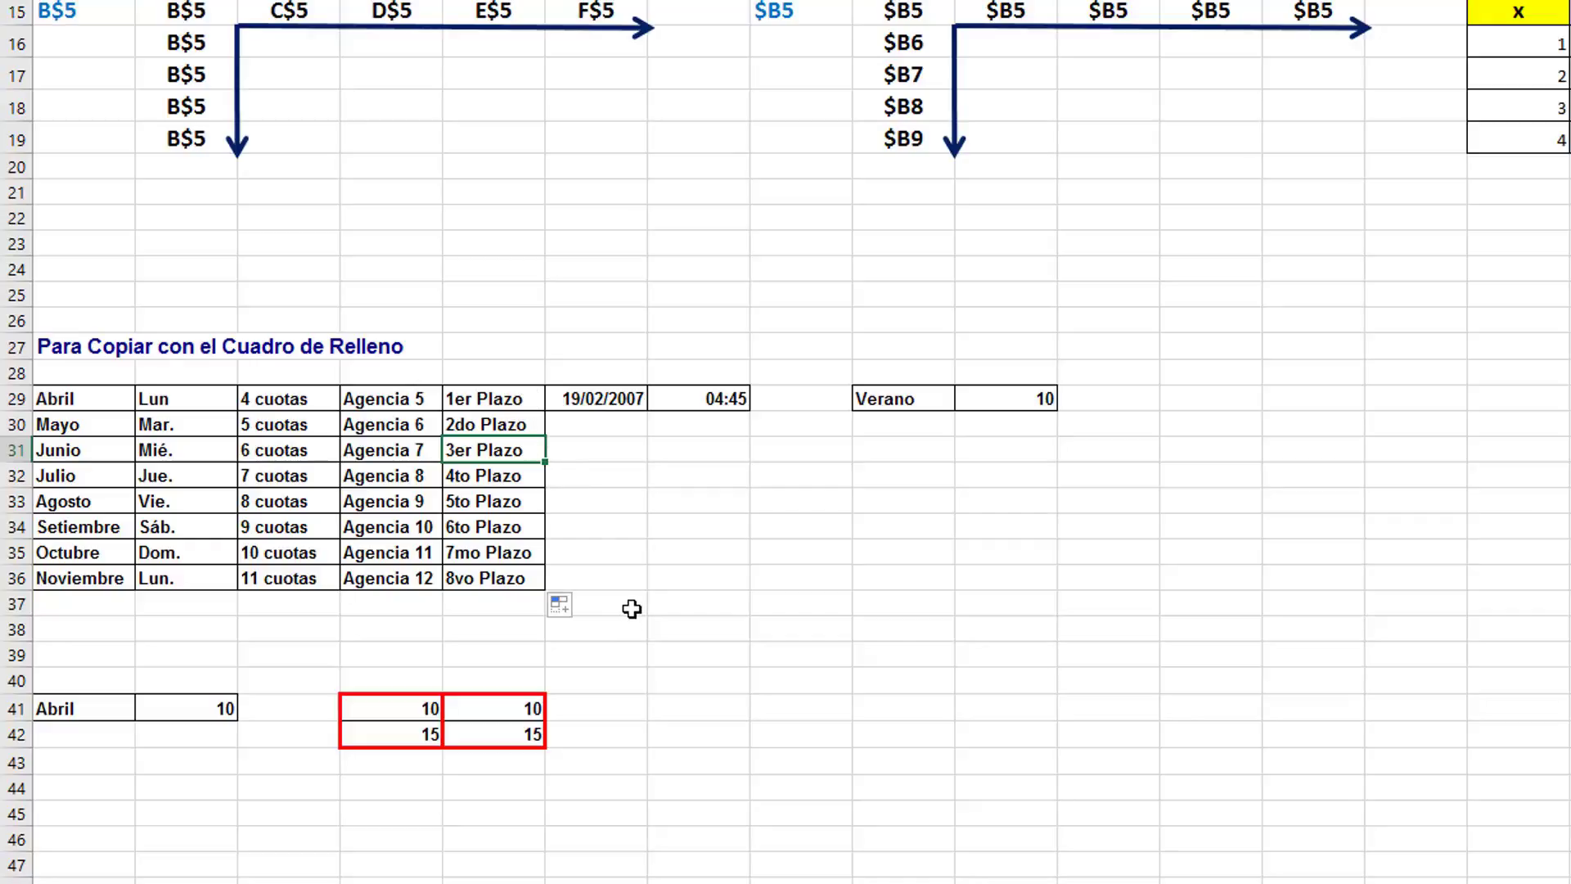
Step: Fill the date series from 19/02/2007 in F29 down through F36 and check how the first dates progress
{"action": "left_click", "coordinate": [621, 424]}
{"action": "left_click", "coordinate": [628, 398]}
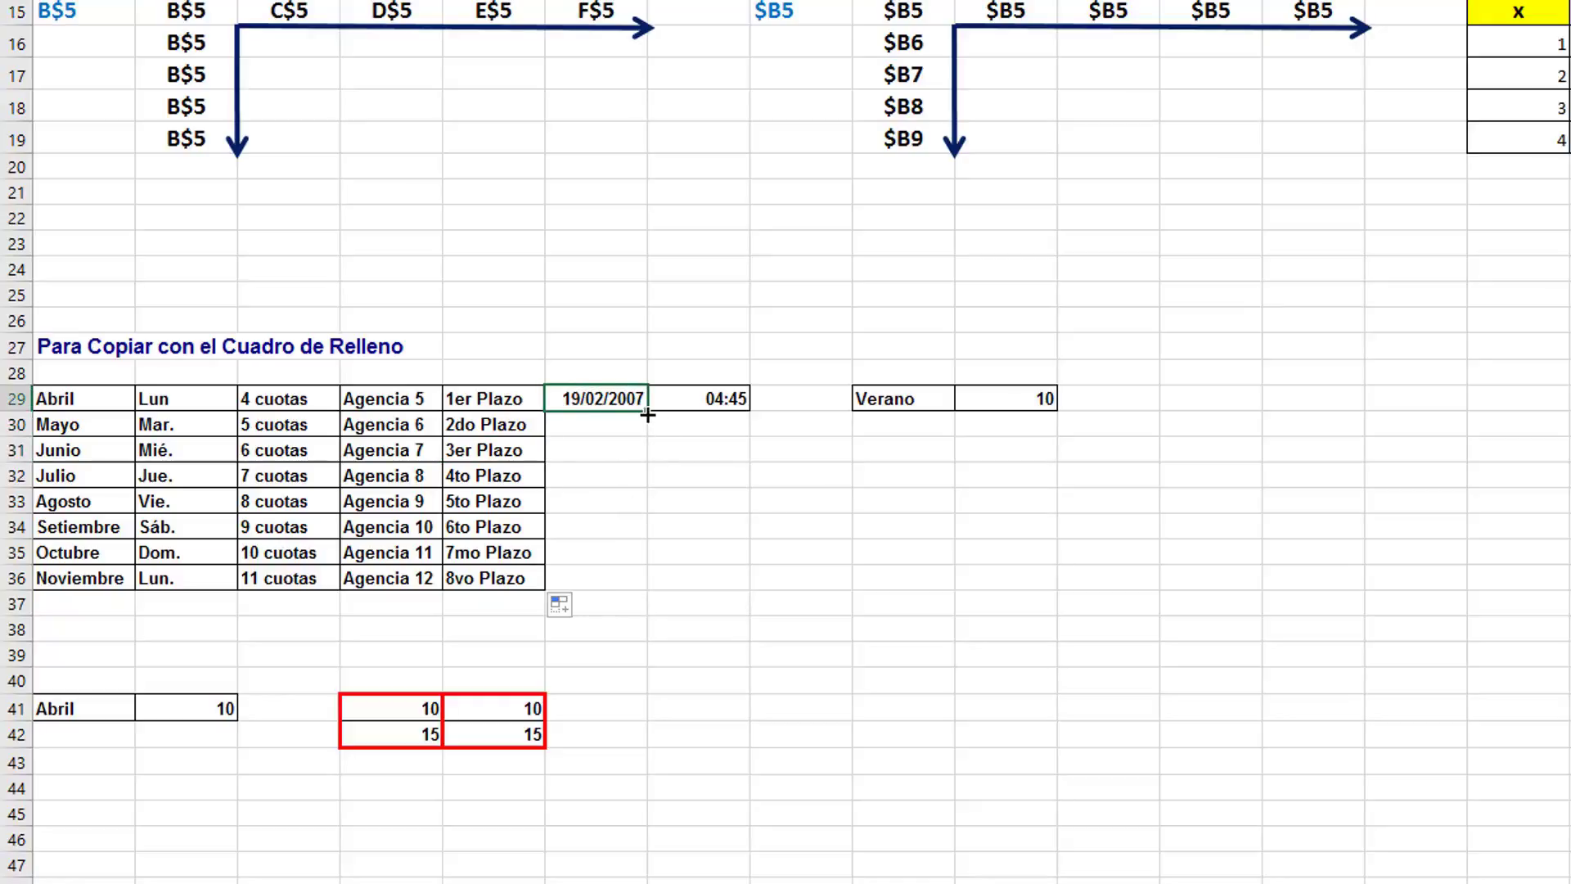
{"action": "left_click_drag", "start_coordinate": [647, 415], "coordinate": [639, 582]}
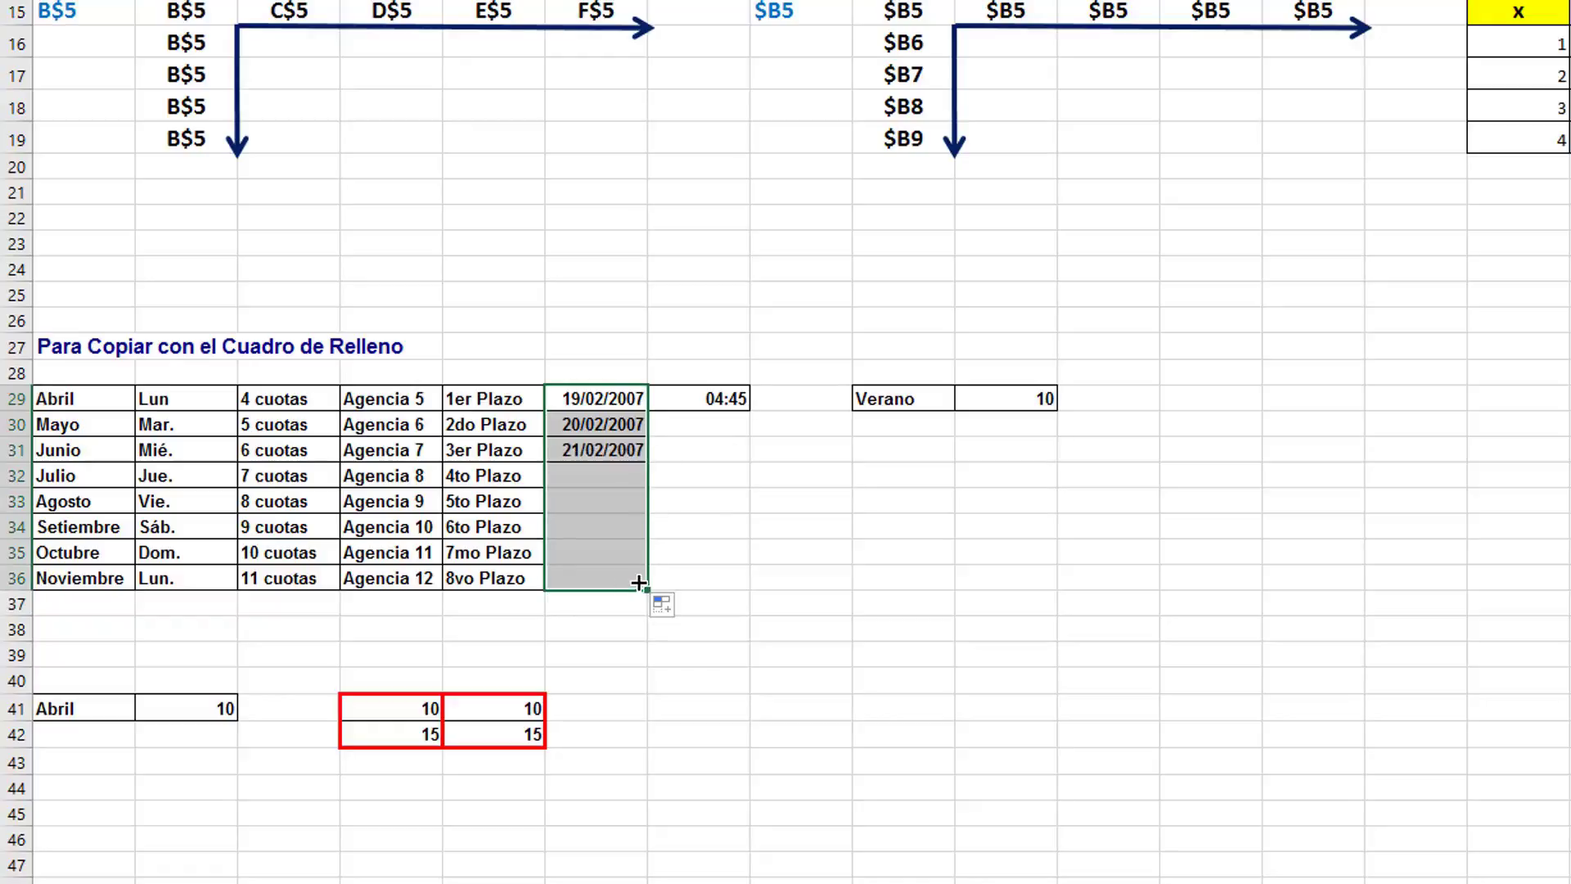
{"action": "left_click", "coordinate": [575, 401]}
{"action": "left_click", "coordinate": [571, 424]}
{"action": "left_click", "coordinate": [572, 453]}
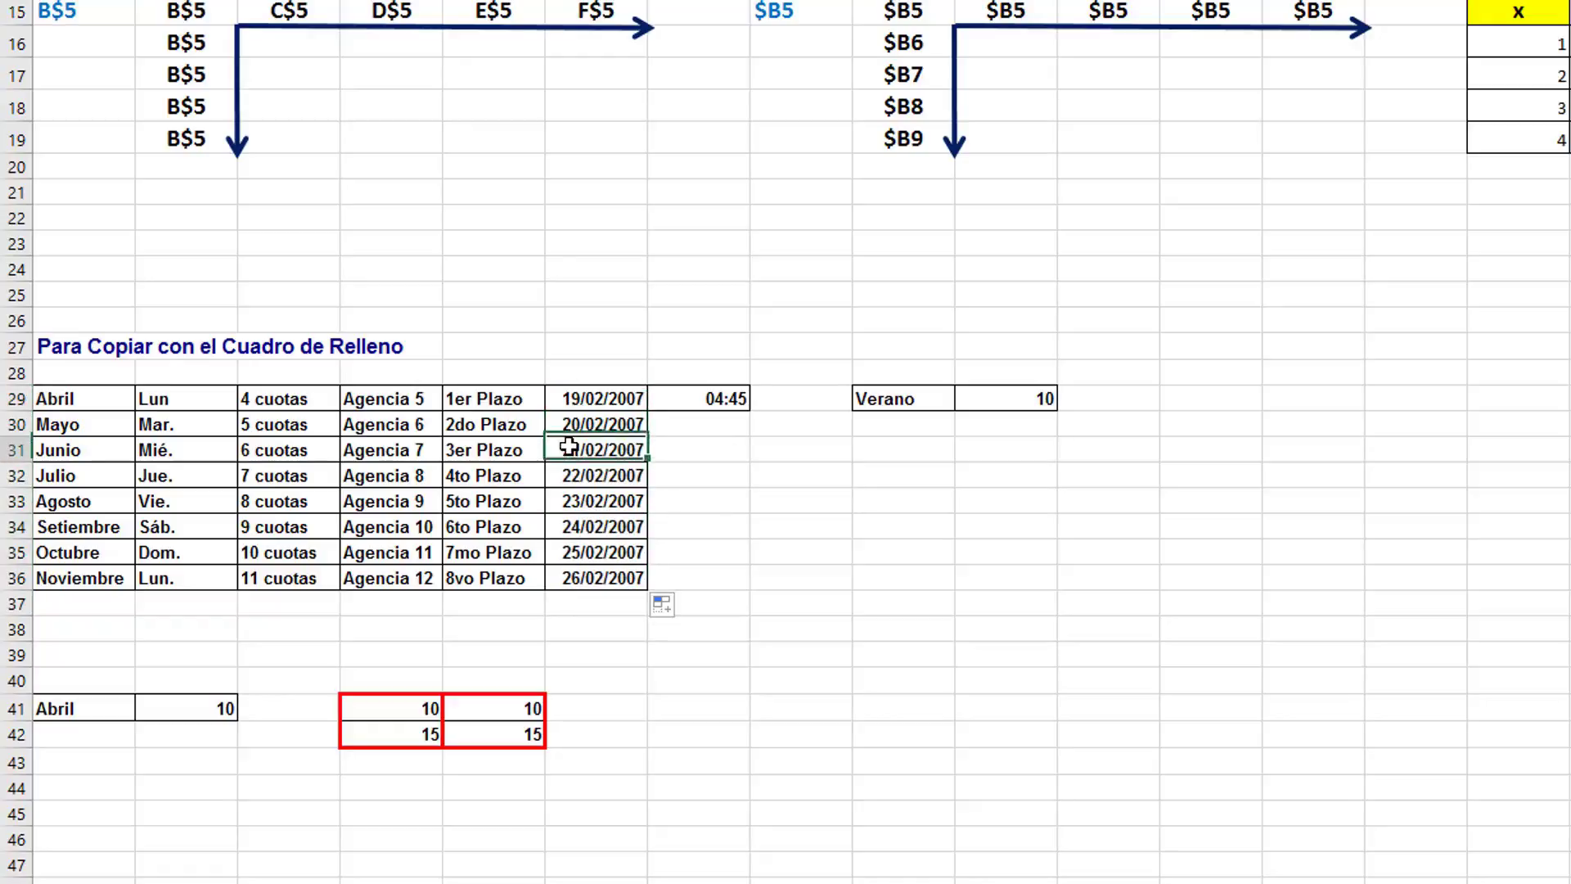
{"action": "left_click", "coordinate": [567, 468]}
{"action": "left_click", "coordinate": [563, 401]}
{"action": "left_click", "coordinate": [565, 426]}
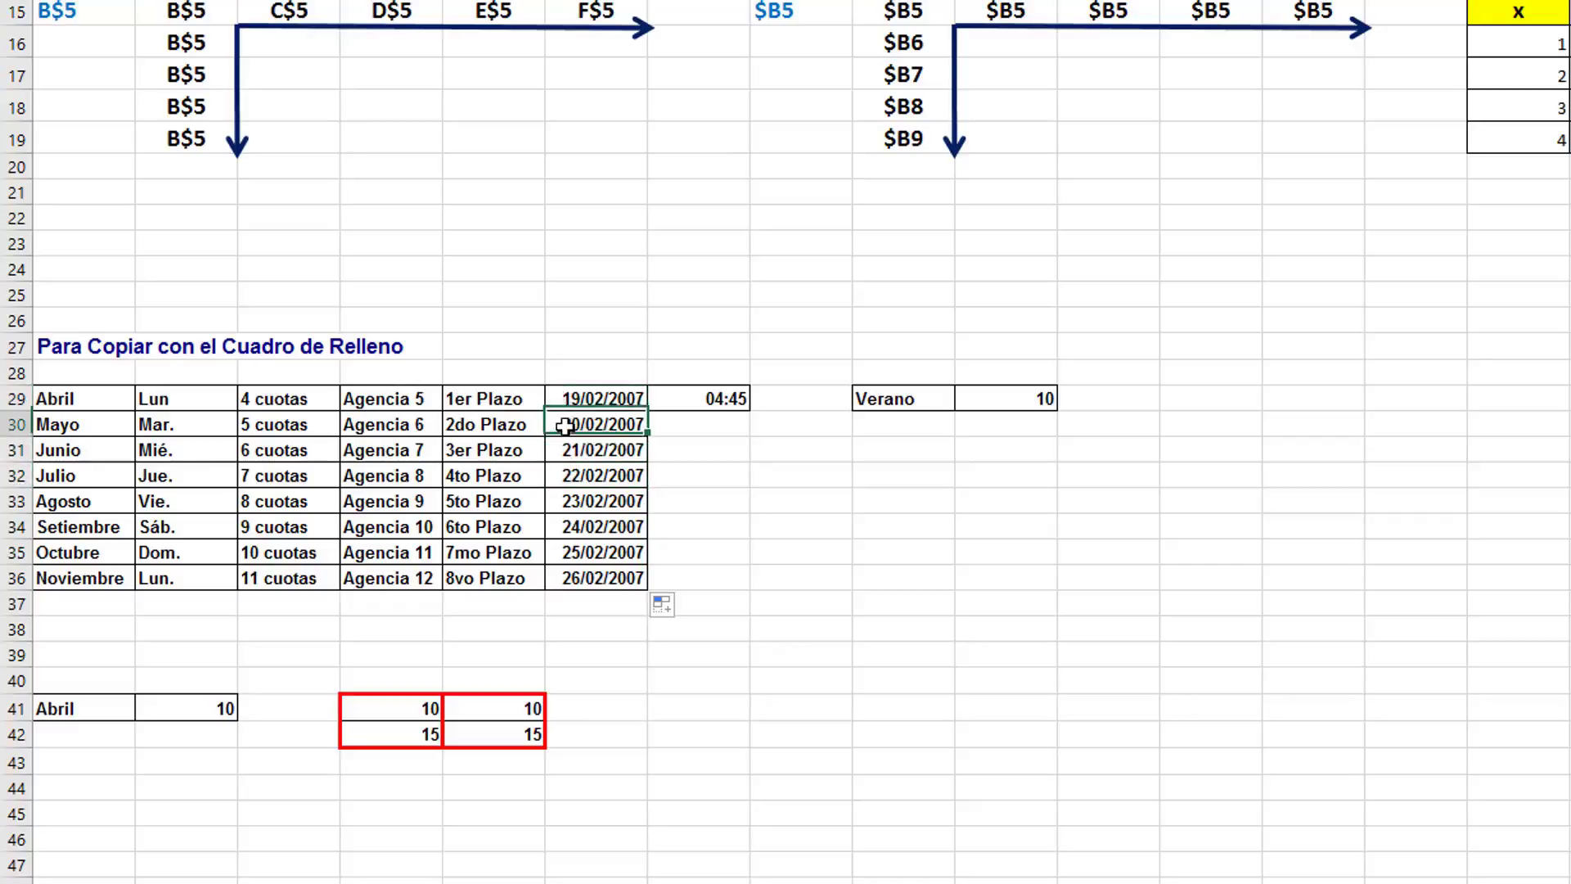
{"action": "left_click", "coordinate": [566, 452]}
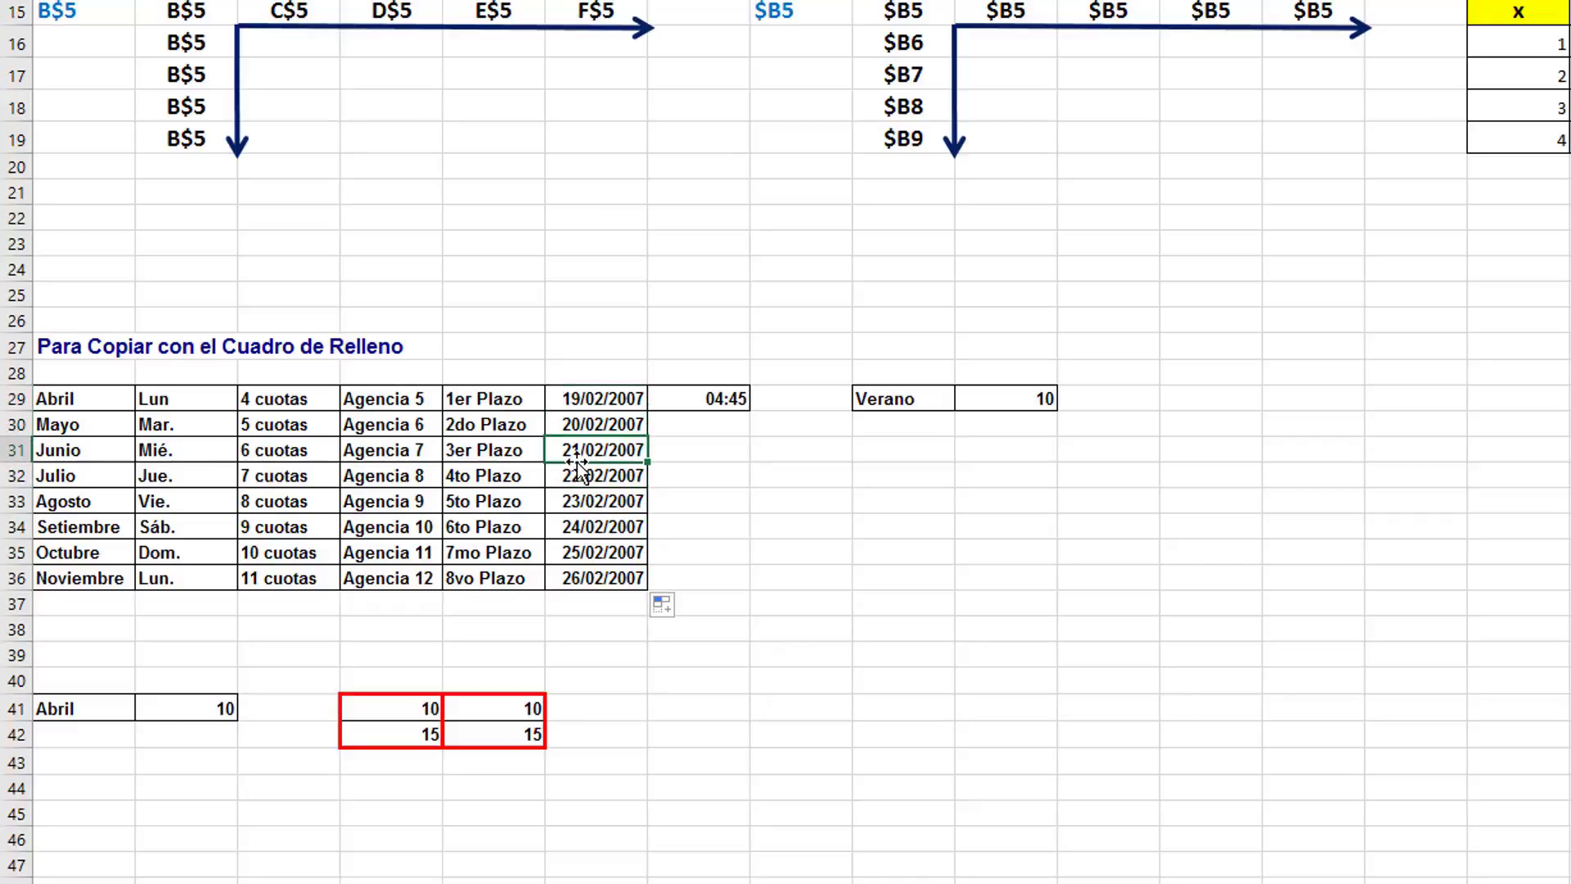
Step: Fill the time series from 04:45 in G29 down through G36 and check the interval between the times
{"action": "left_click", "coordinate": [685, 402]}
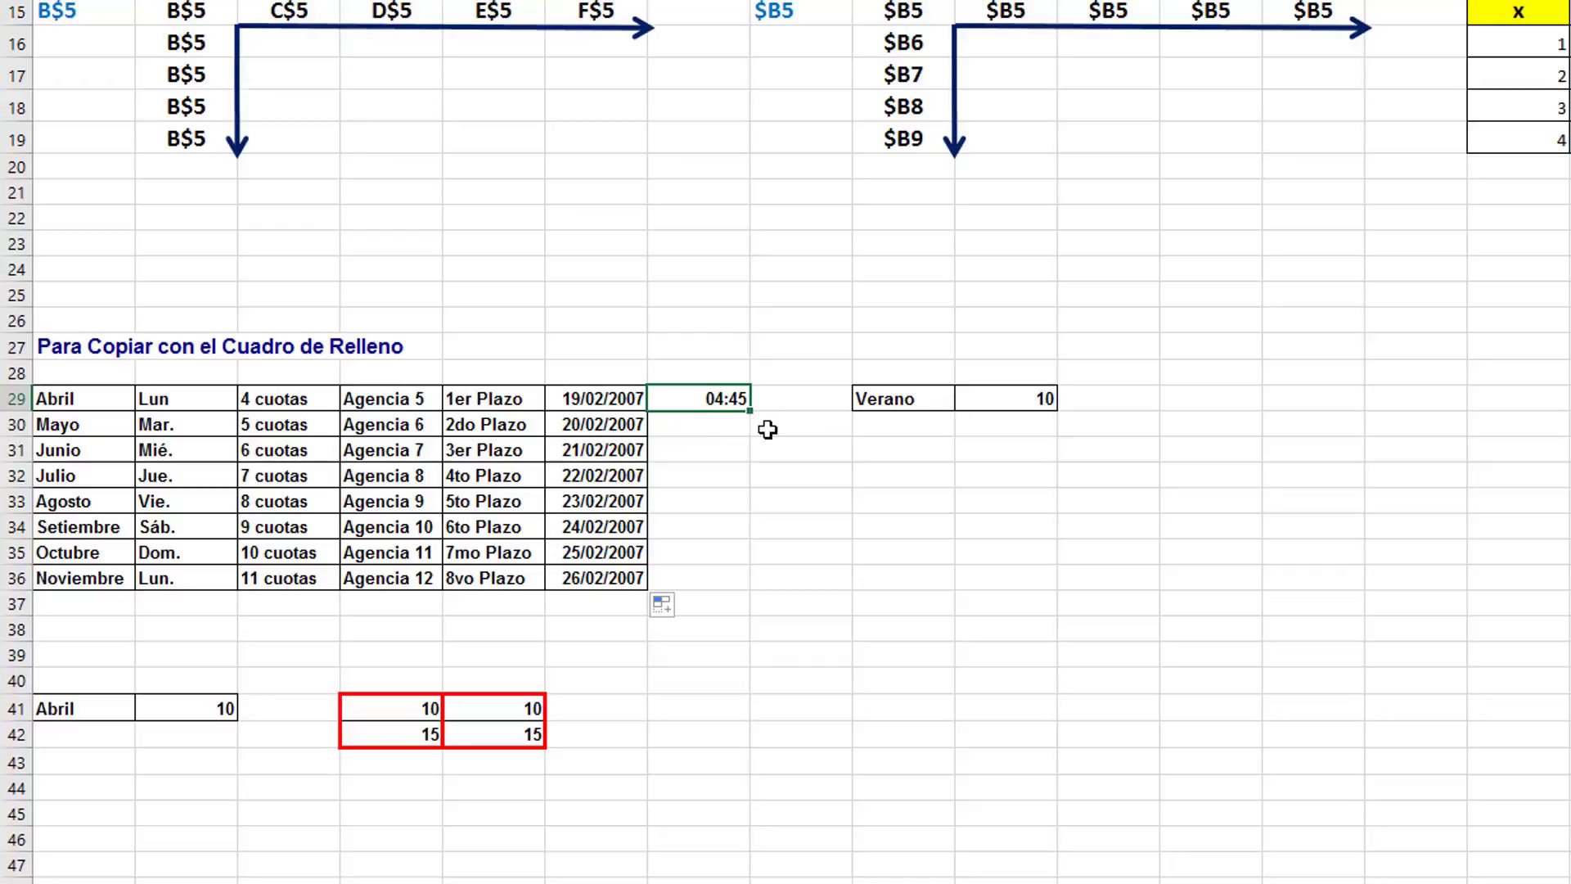
{"action": "left_click_drag", "start_coordinate": [750, 410], "coordinate": [731, 591]}
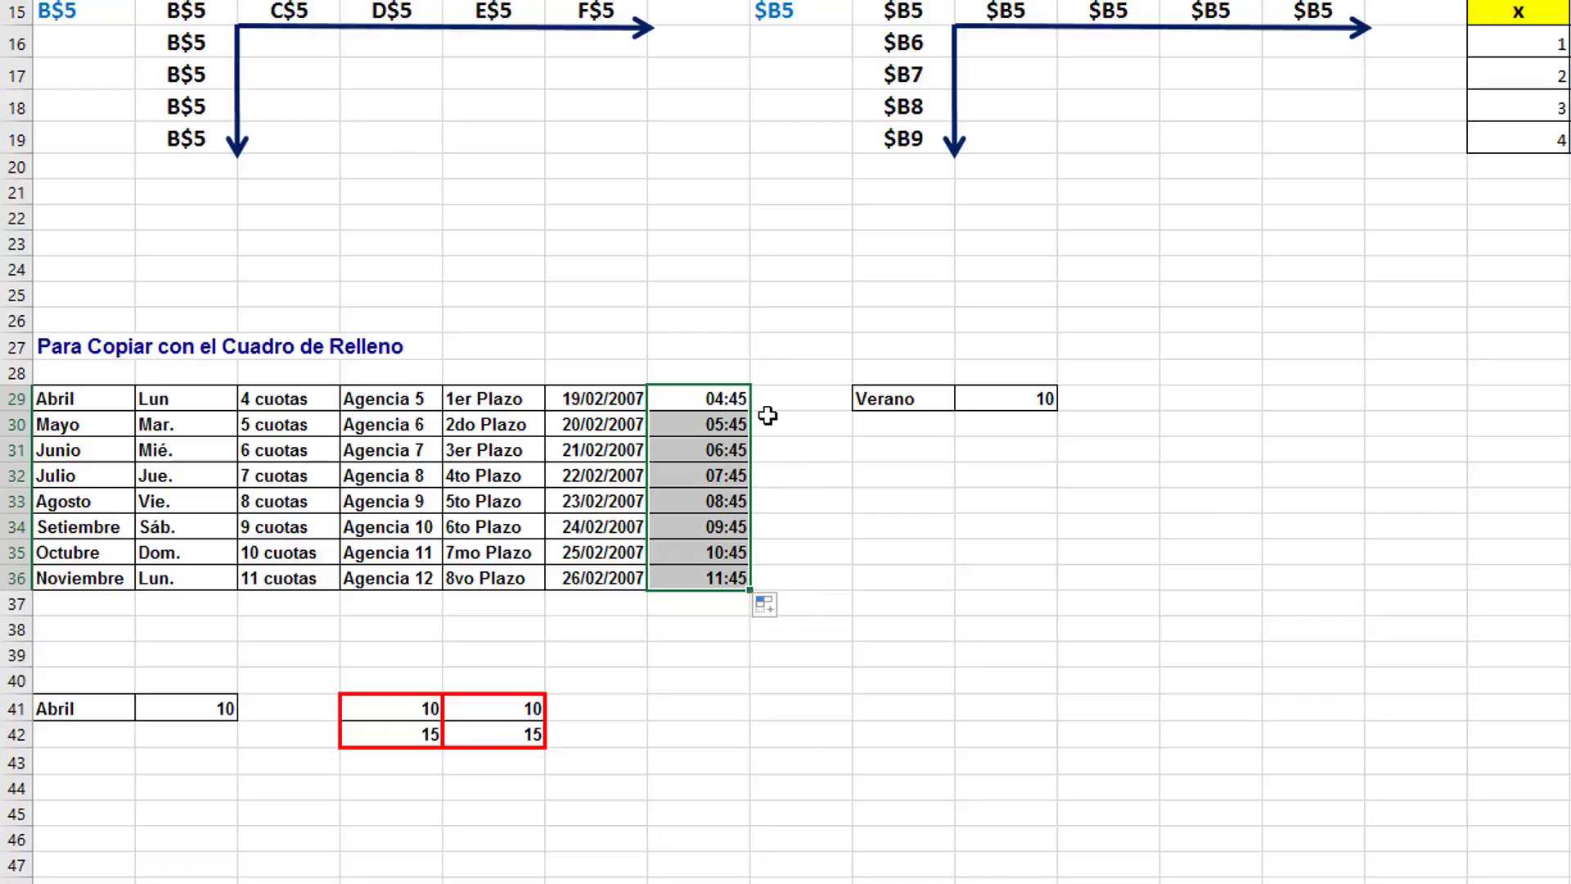
{"action": "left_click", "coordinate": [725, 395]}
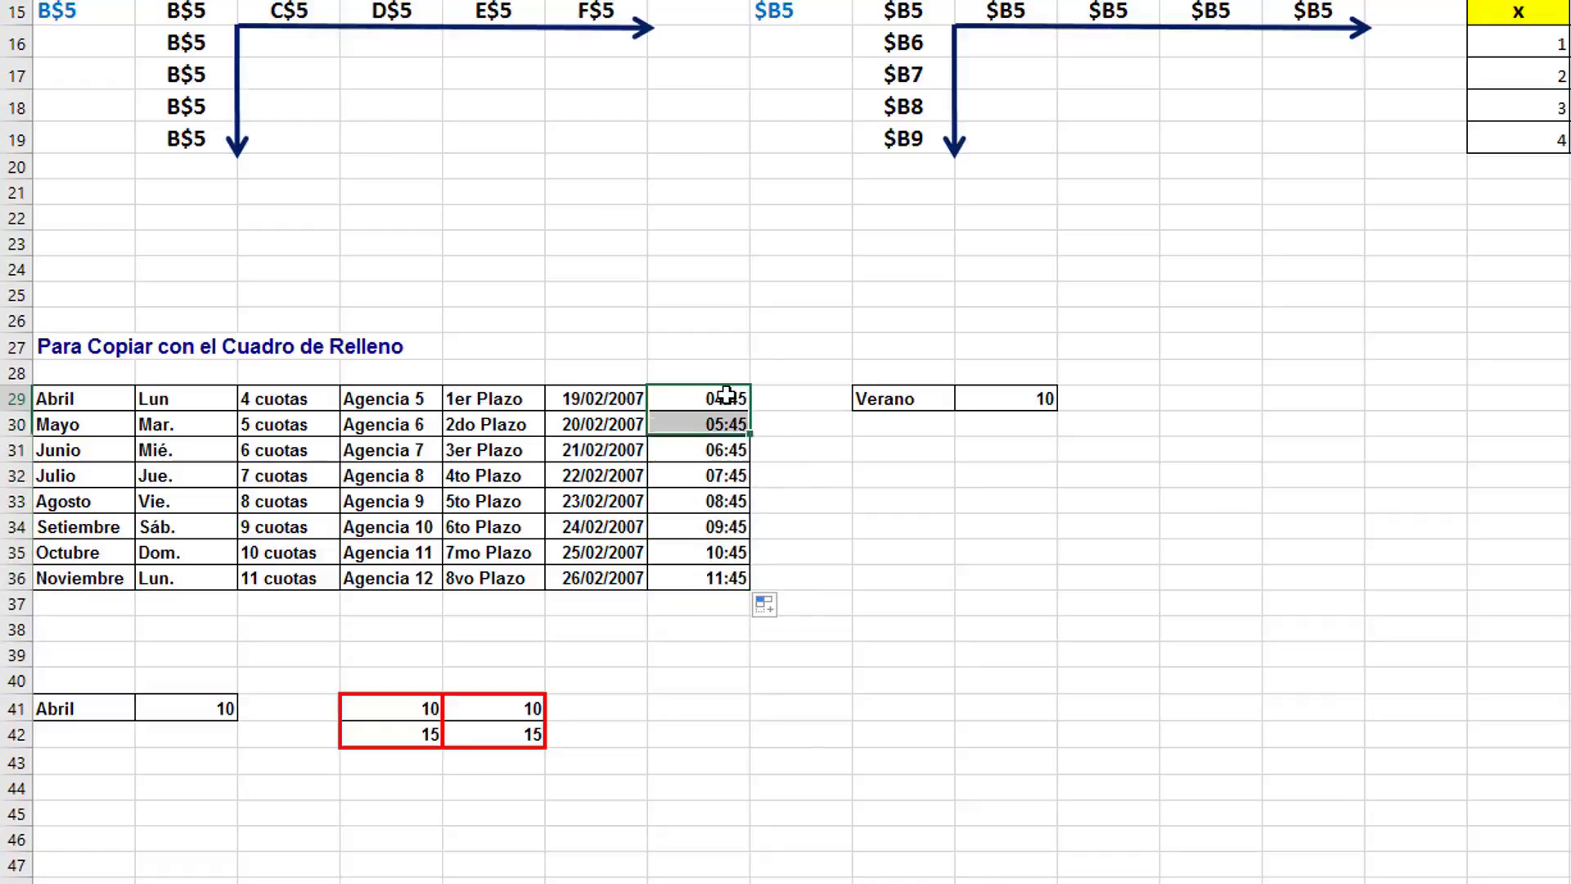
{"action": "left_click", "coordinate": [729, 424]}
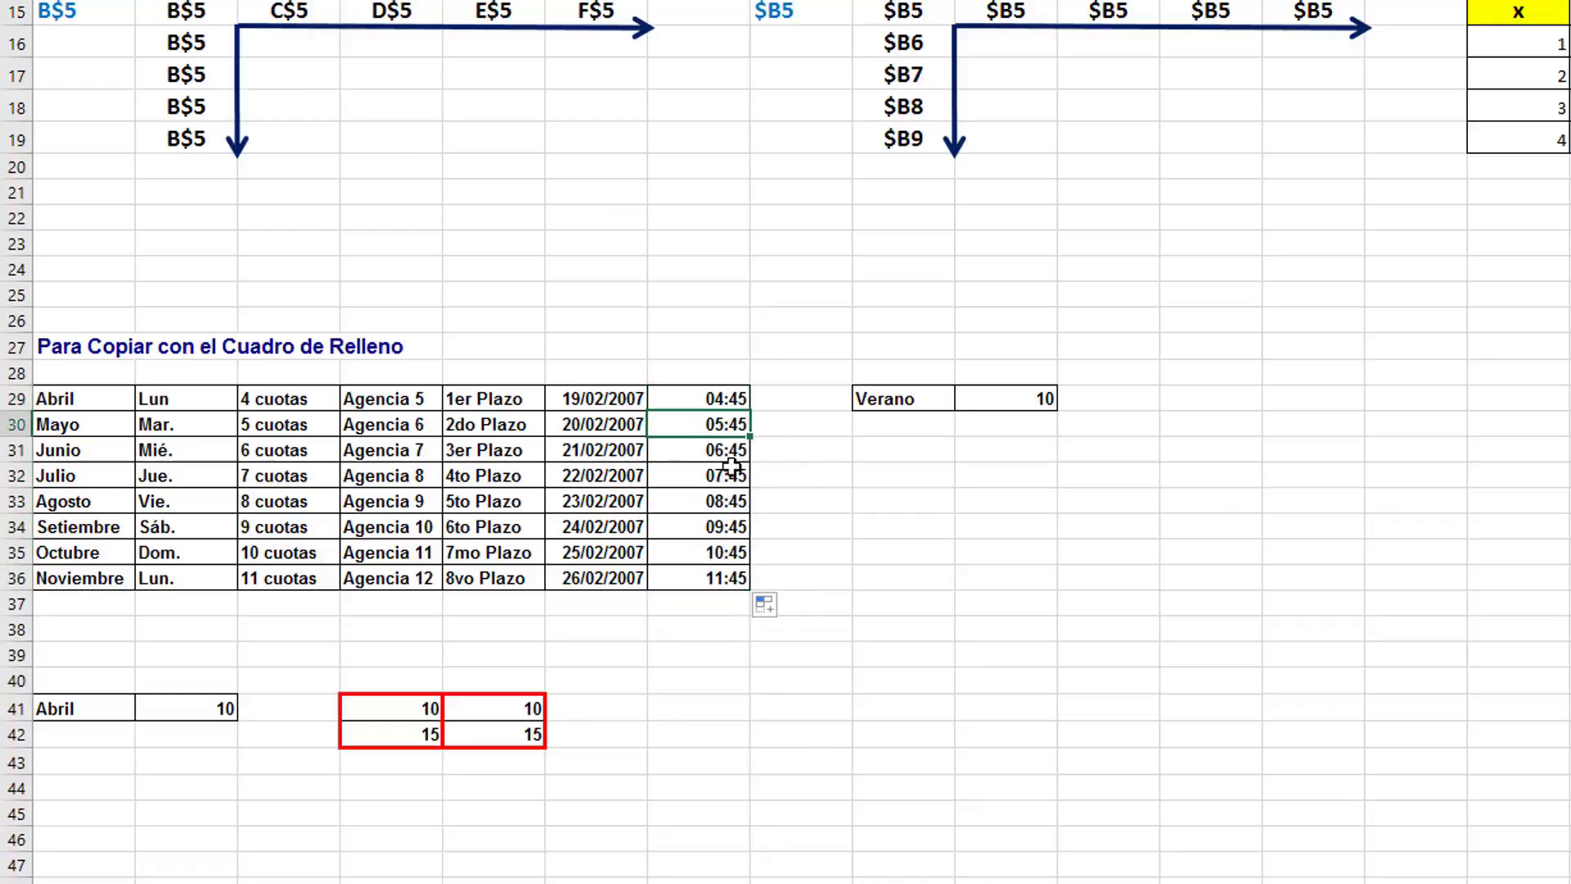
{"action": "left_click", "coordinate": [729, 450]}
{"action": "left_click", "coordinate": [727, 475]}
{"action": "left_click", "coordinate": [725, 501]}
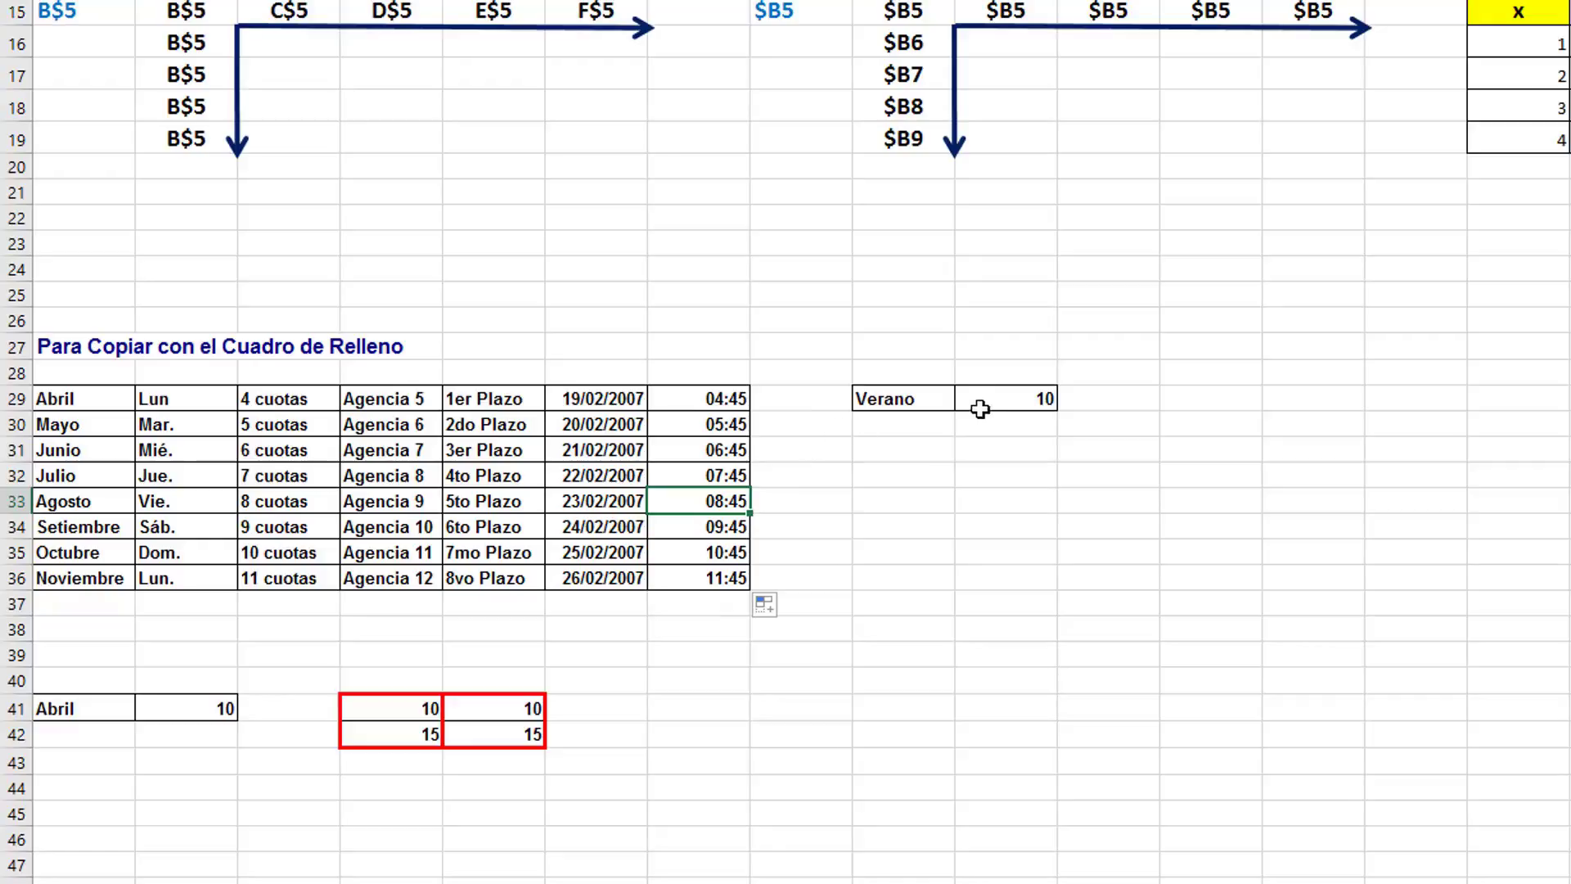
Step: Copy the text Verano from I29 and the number 10 from J29 down through row 33
{"action": "left_click", "coordinate": [940, 405]}
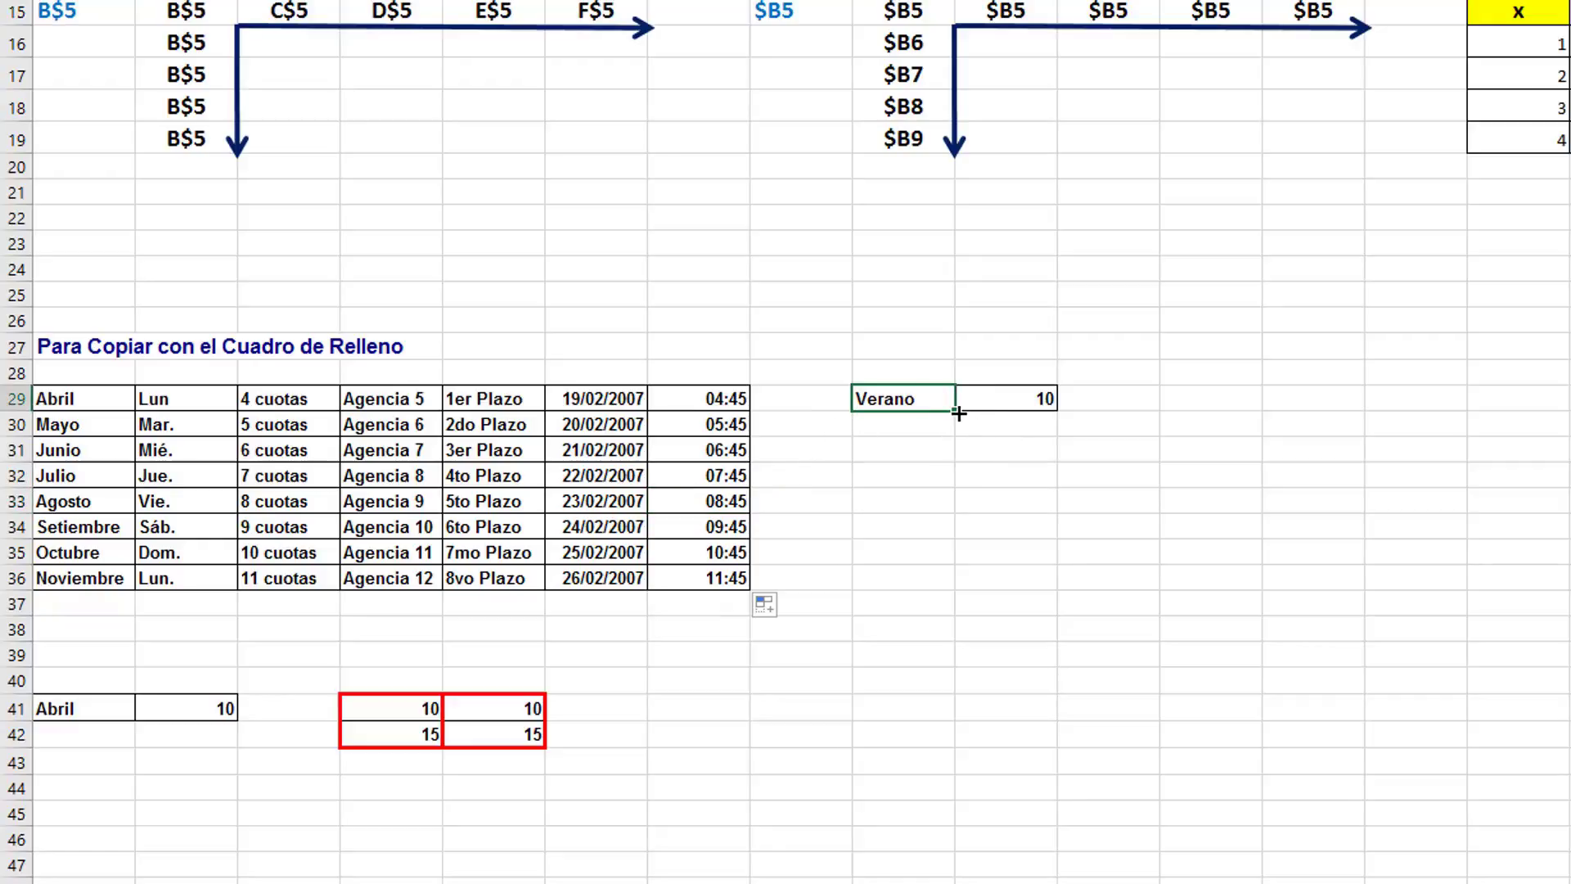
{"action": "left_click_drag", "start_coordinate": [959, 413], "coordinate": [945, 507]}
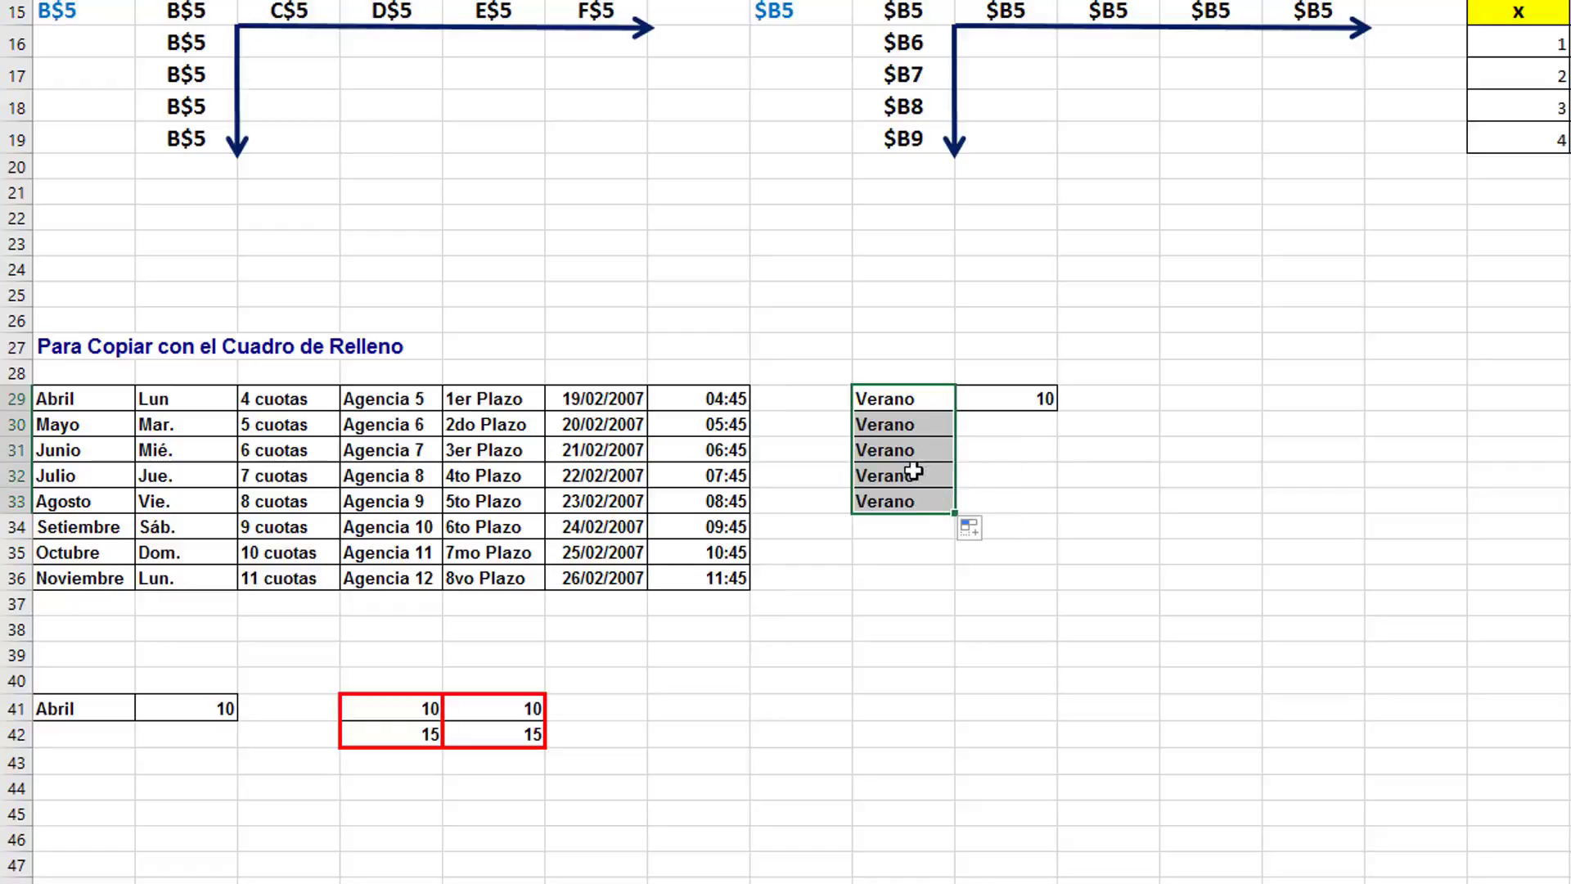
{"action": "left_click", "coordinate": [929, 395]}
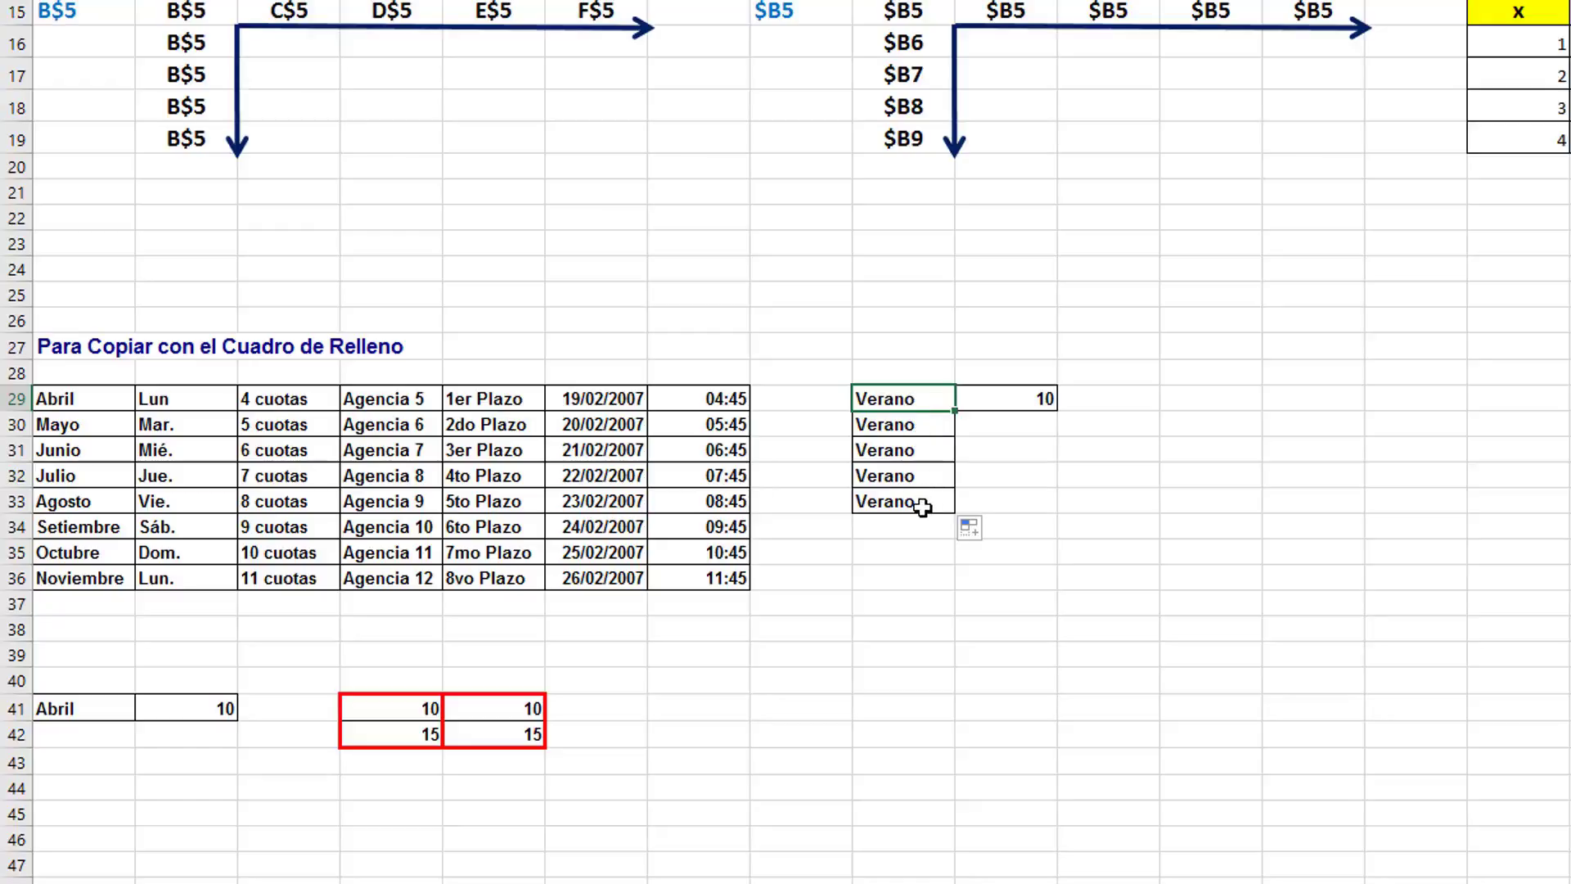
{"action": "left_click", "coordinate": [1010, 405]}
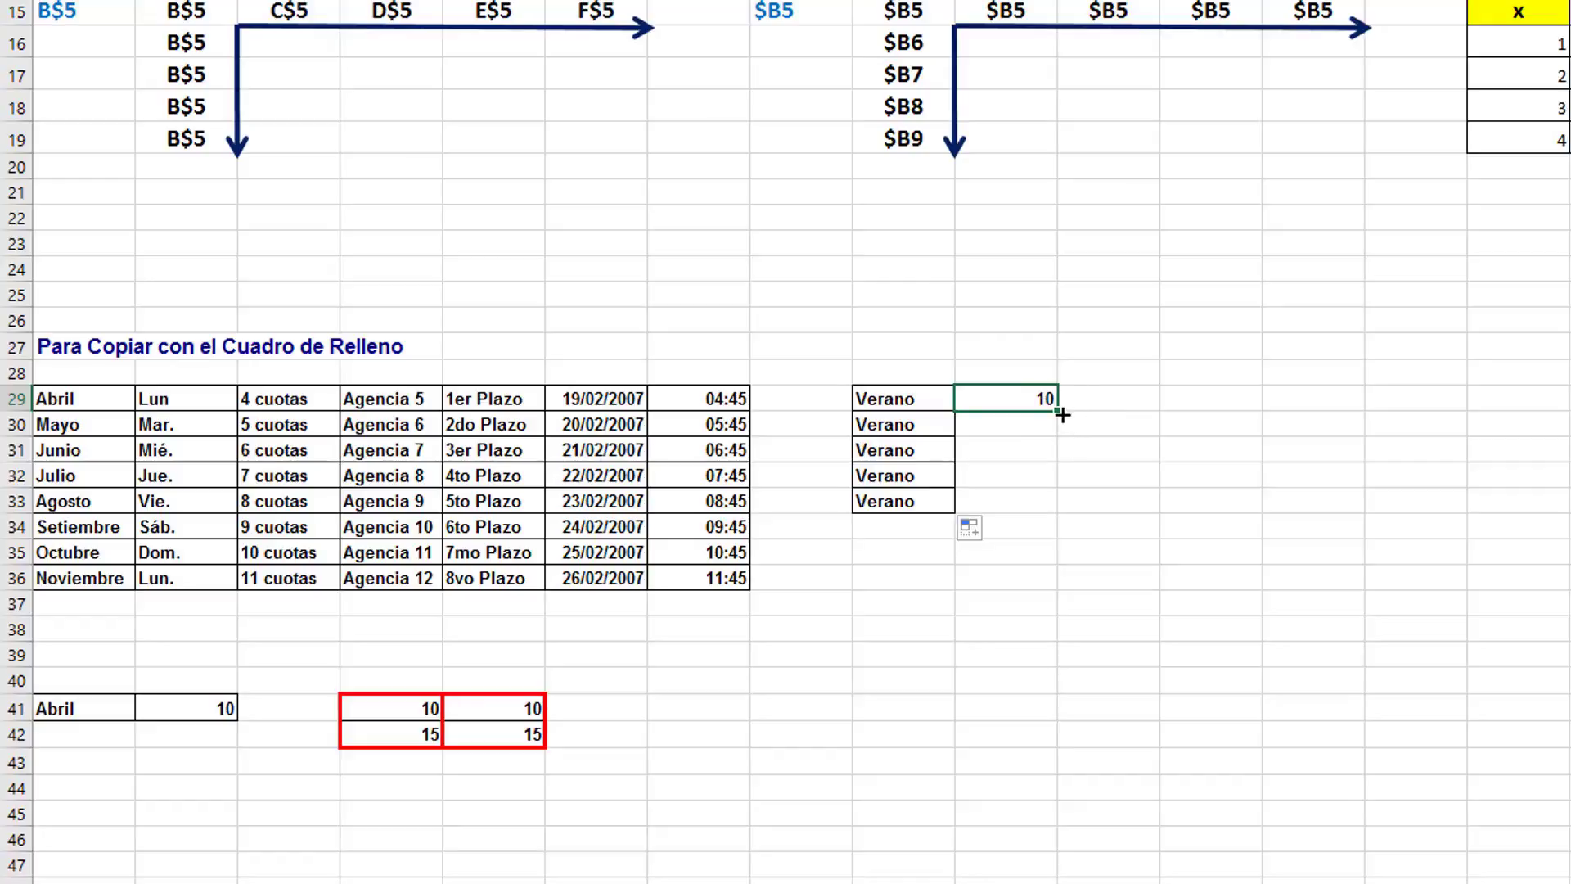
{"action": "left_click_drag", "start_coordinate": [1061, 412], "coordinate": [1035, 516]}
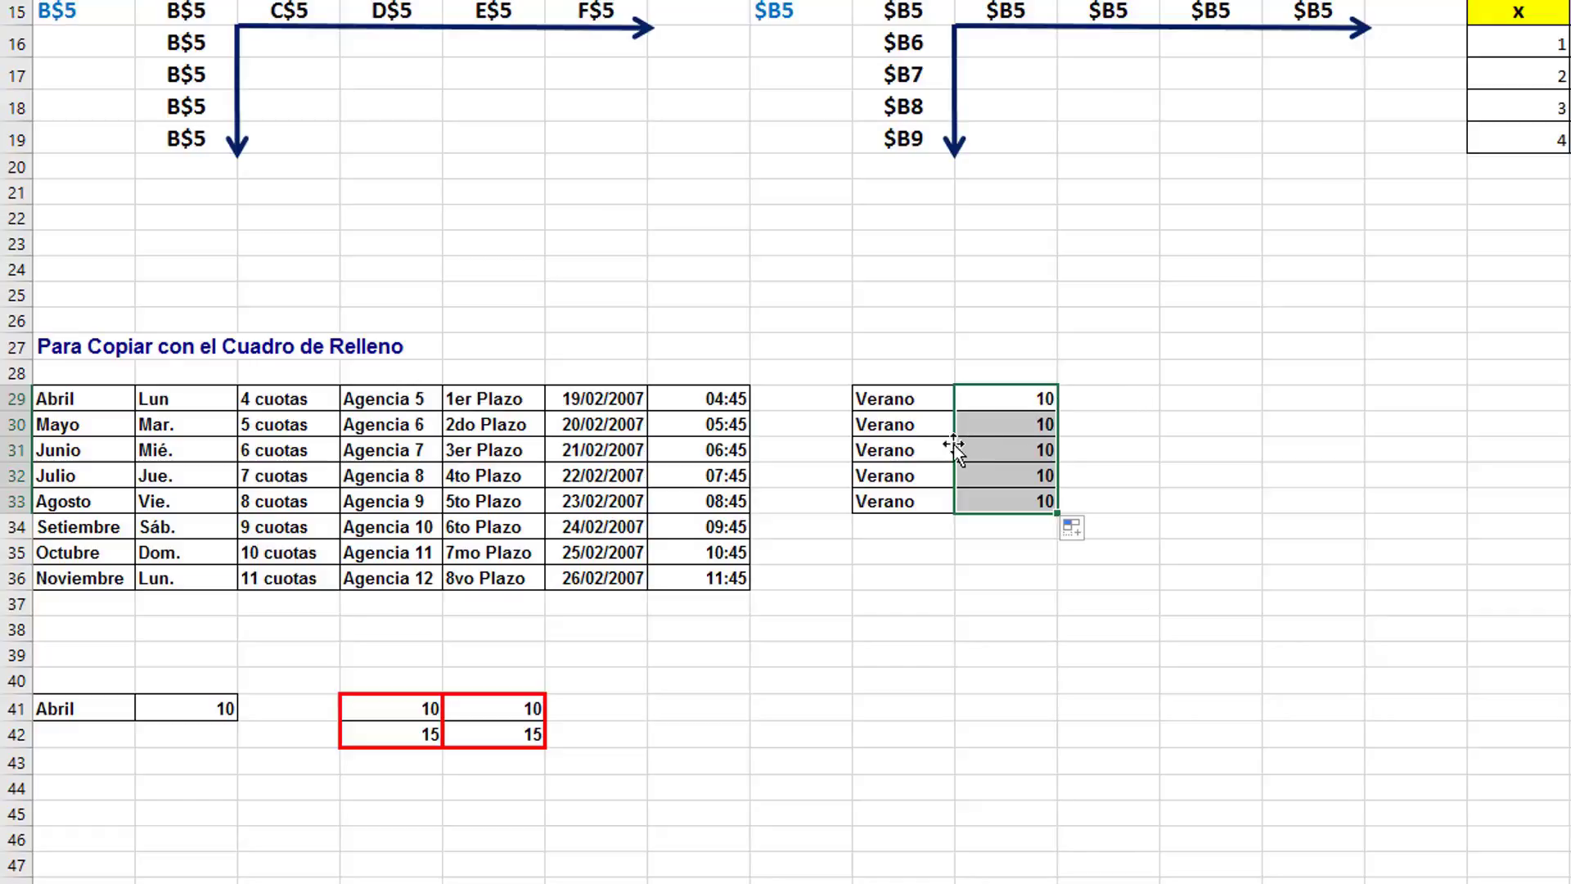
Step: Fill A41 down through A46 with identical copies of Abril instead of a month series, and compare with the series starting in A29
{"action": "left_click", "coordinate": [109, 400]}
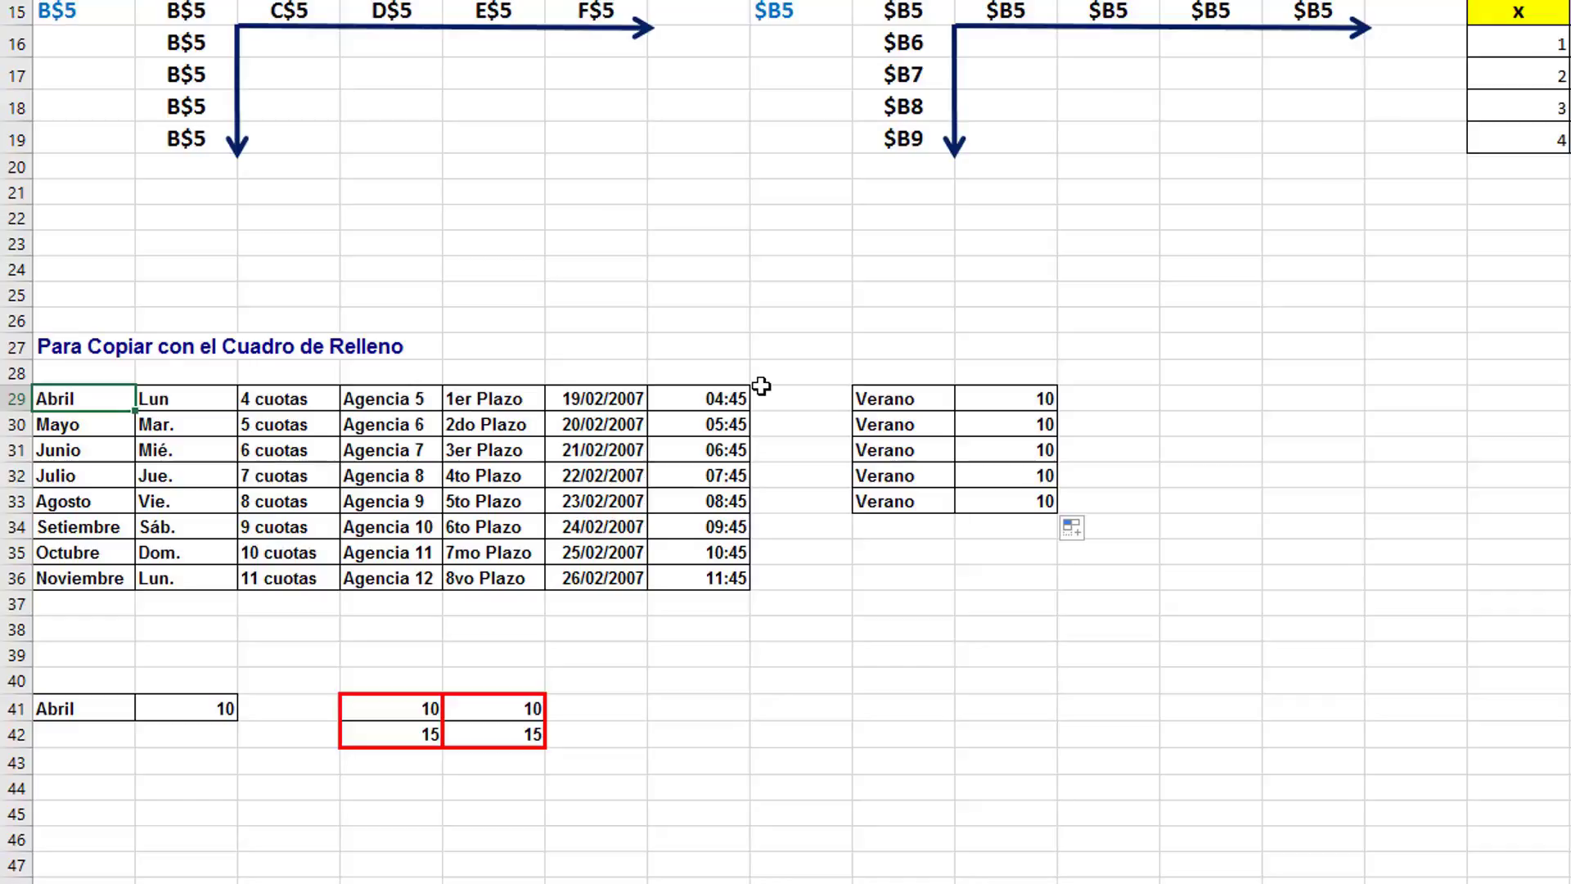
{"action": "scroll", "coordinate": [761, 386], "scroll_direction": "down", "scroll_amount": 1}
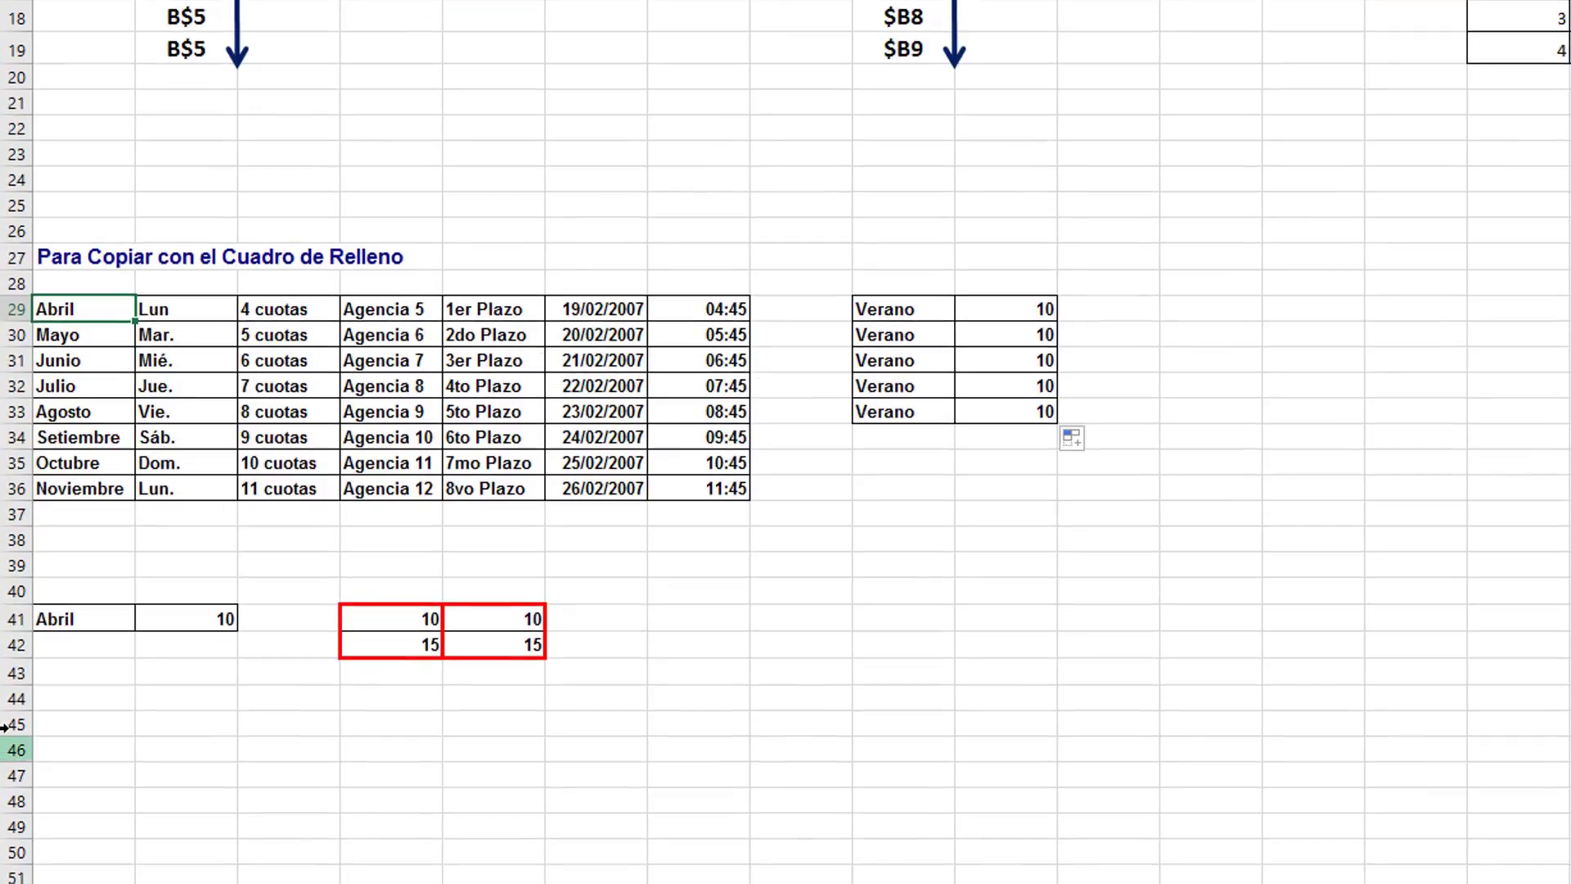
{"action": "left_click", "coordinate": [82, 620]}
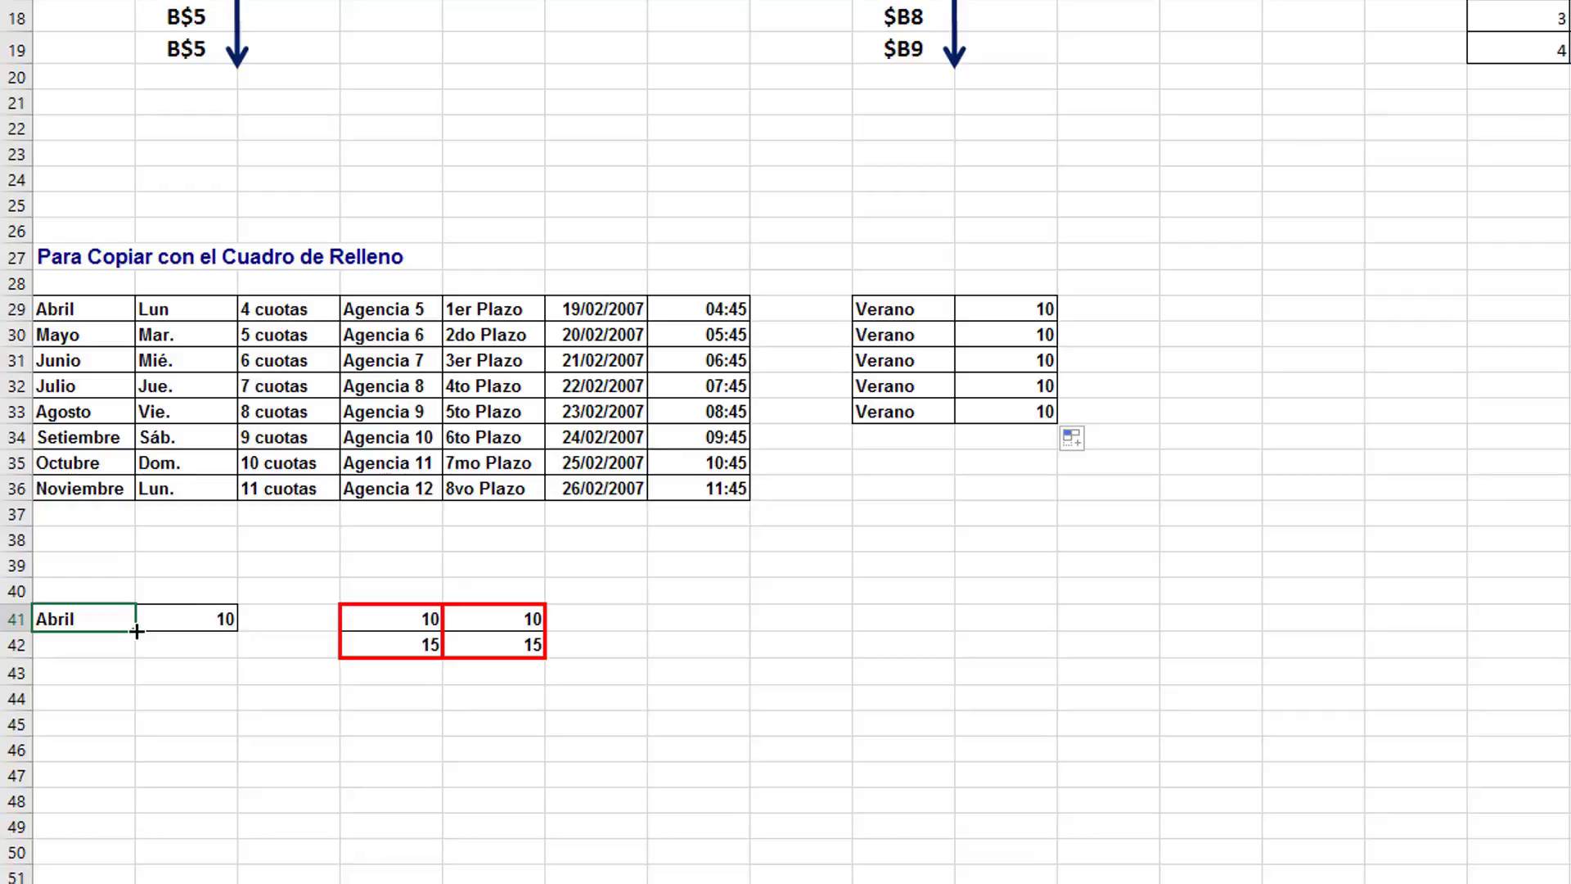
{"action": "left_click_drag", "start_coordinate": [137, 630], "coordinate": [120, 771]}
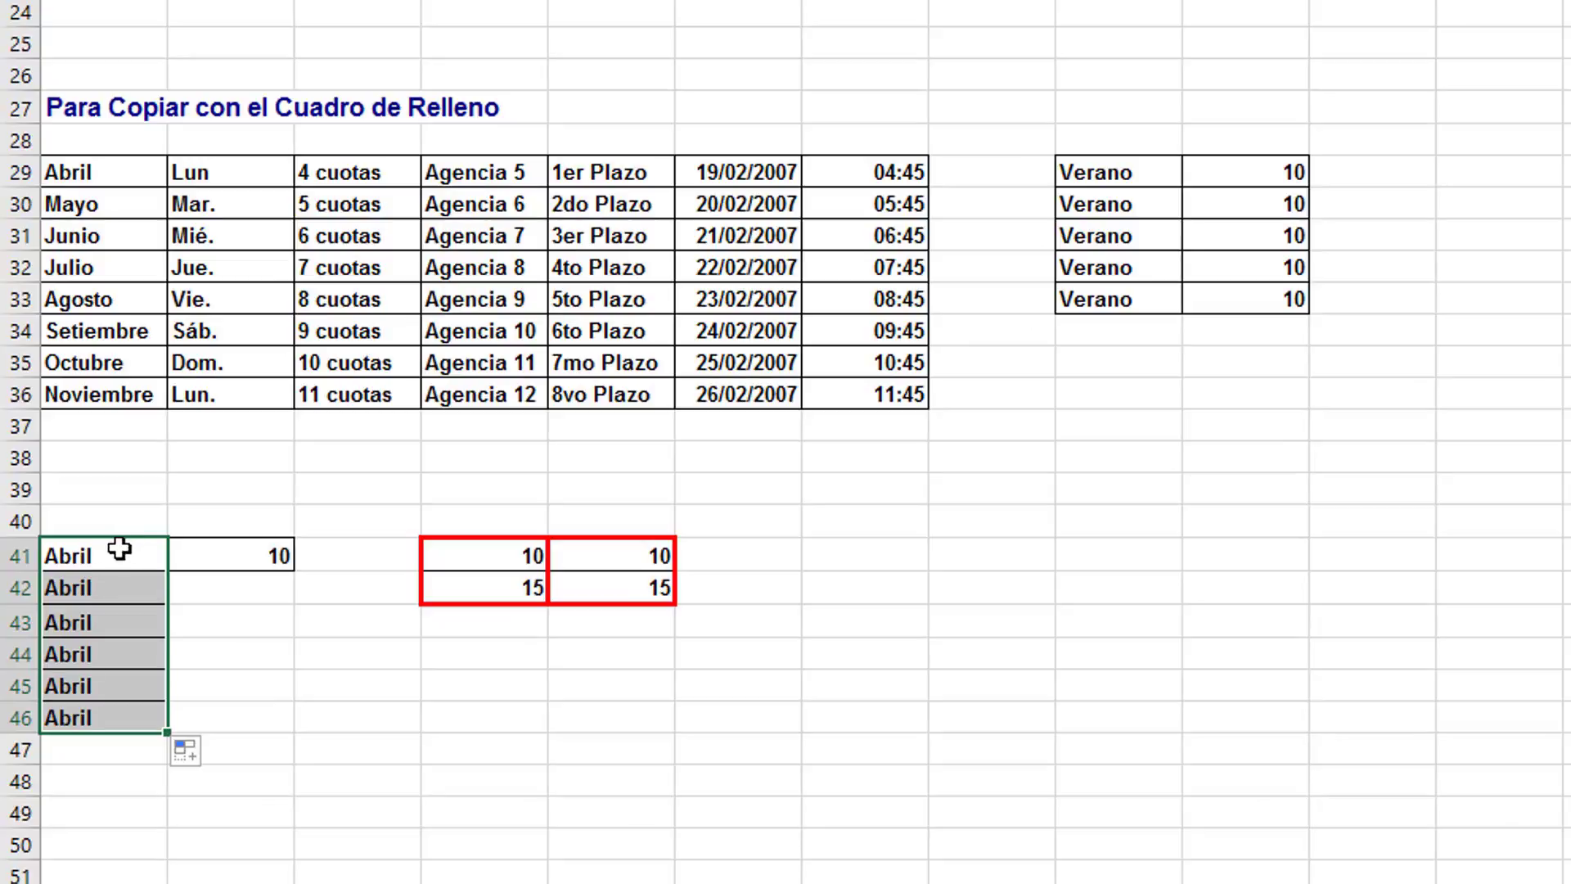
{"action": "left_click", "coordinate": [127, 172]}
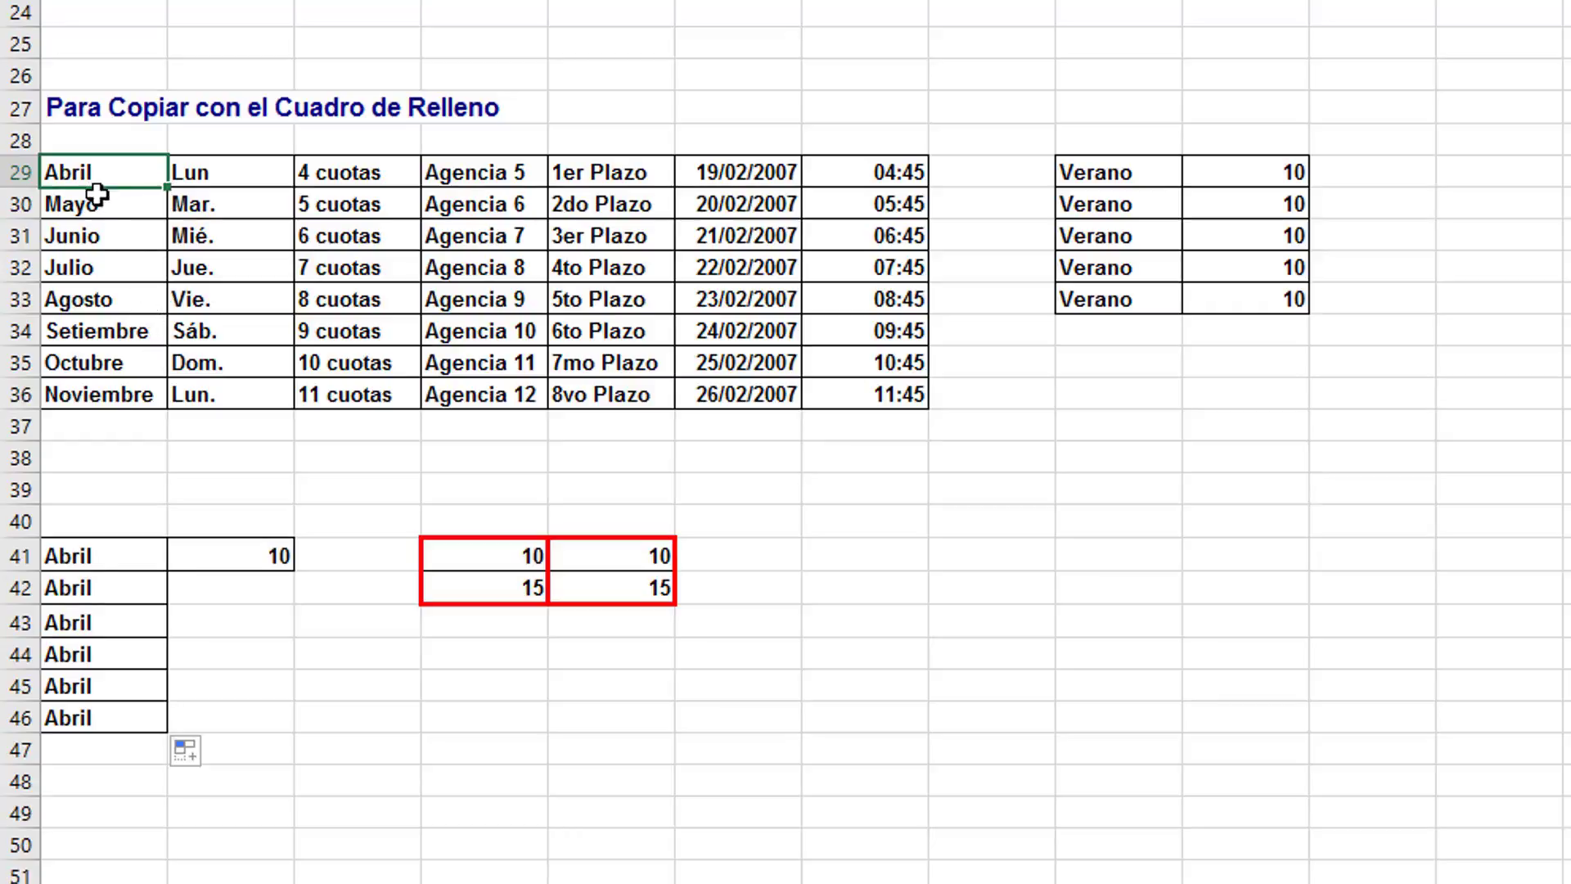
Step: Fill B41 down through B46 as a number series starting at 10 and increasing by one
{"action": "left_click", "coordinate": [262, 556]}
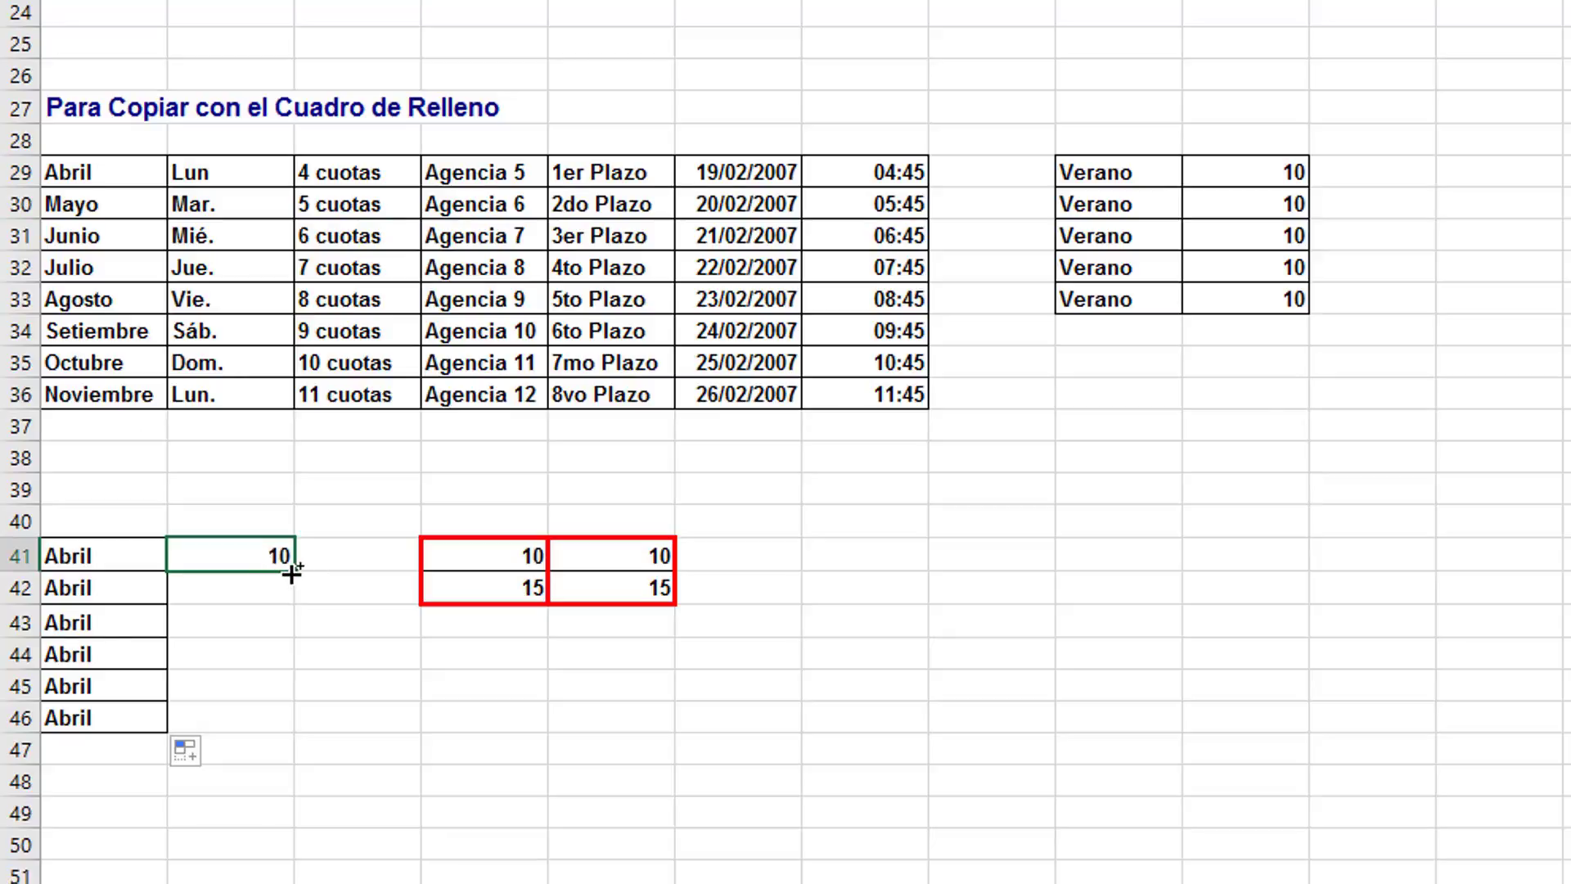
{"action": "left_click_drag", "start_coordinate": [295, 570], "coordinate": [294, 729]}
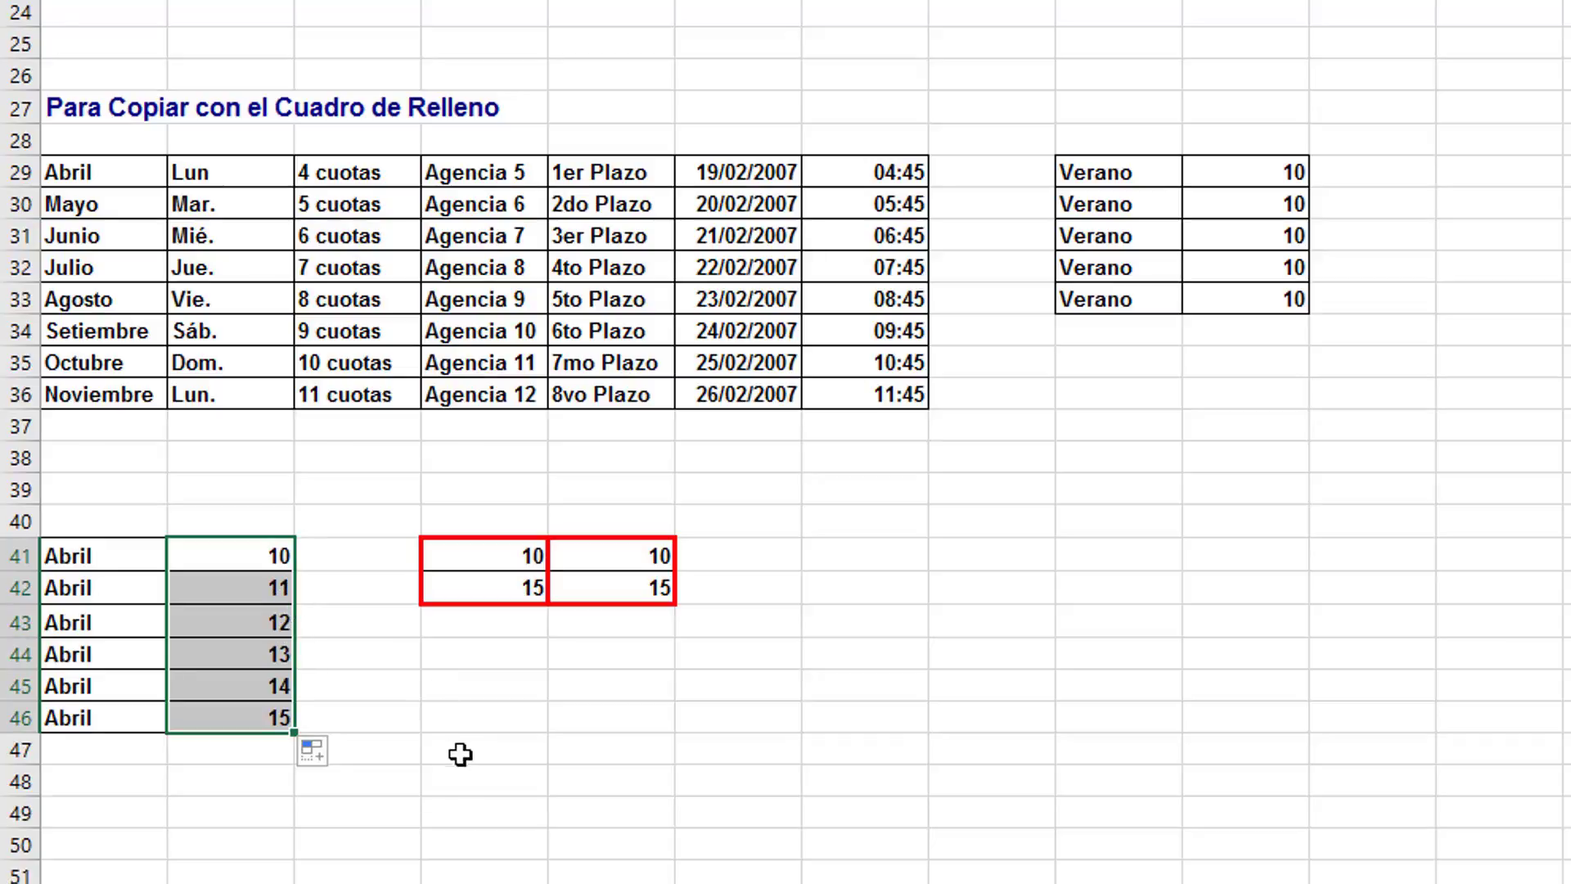
{"action": "left_click", "coordinate": [465, 691]}
Step: Extend the pair 10 and 15 in D41:D42 down through D46 as a series in steps of 5, and review the starting pair
{"action": "mouse_move", "coordinate": [498, 560]}
{"action": "left_mouse_down"}
{"action": "mouse_move", "coordinate": [515, 584]}
{"action": "mouse_move", "coordinate": [482, 585]}
{"action": "left_mouse_up"}
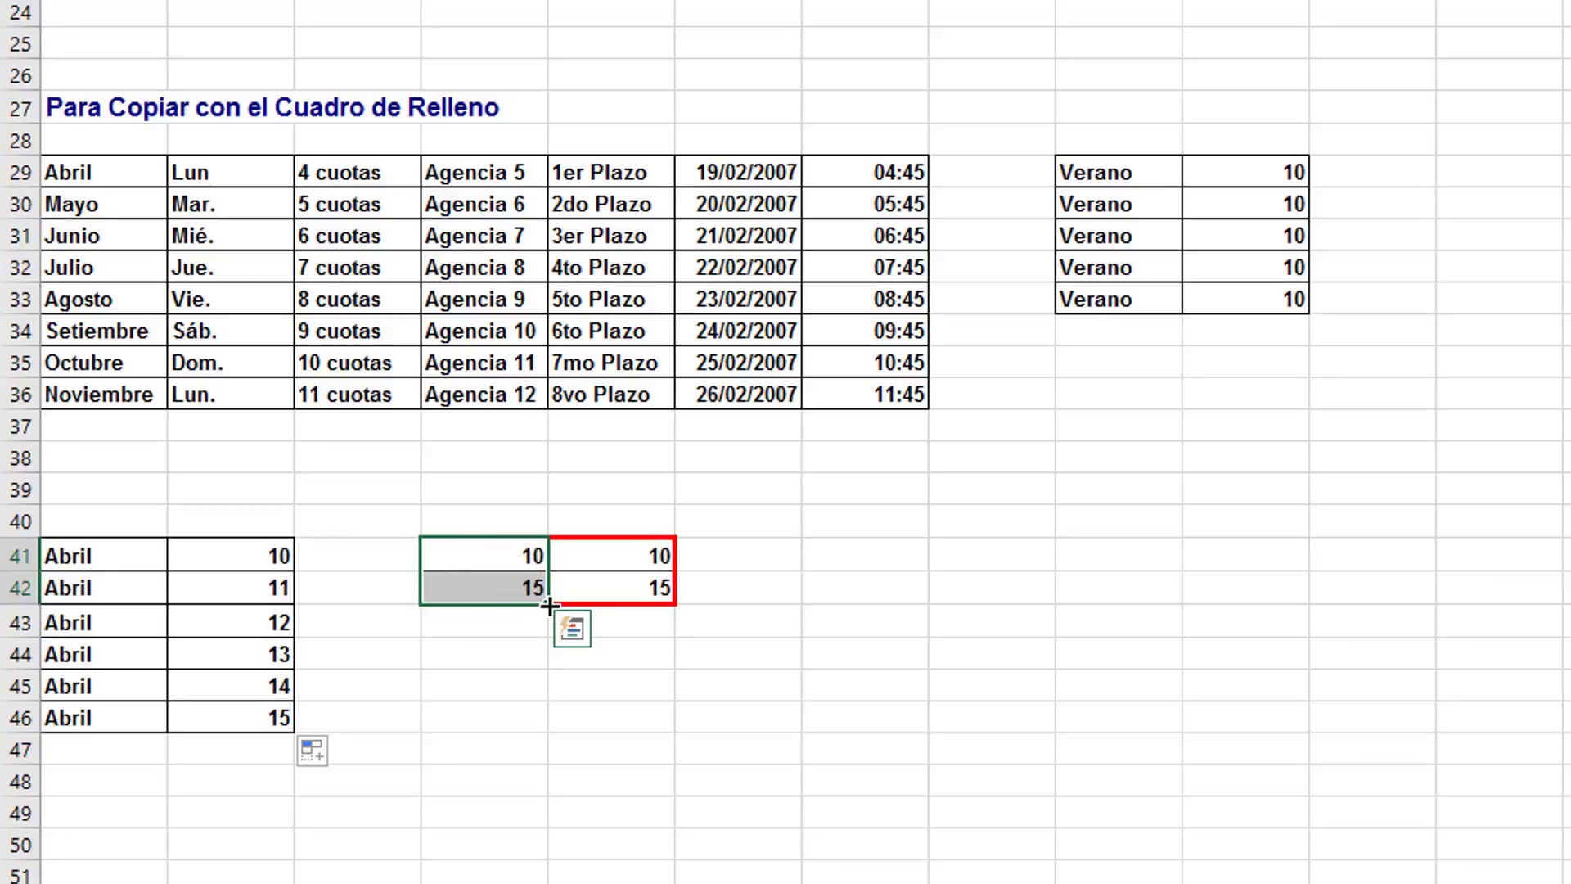
{"action": "left_click_drag", "start_coordinate": [548, 606], "coordinate": [533, 728]}
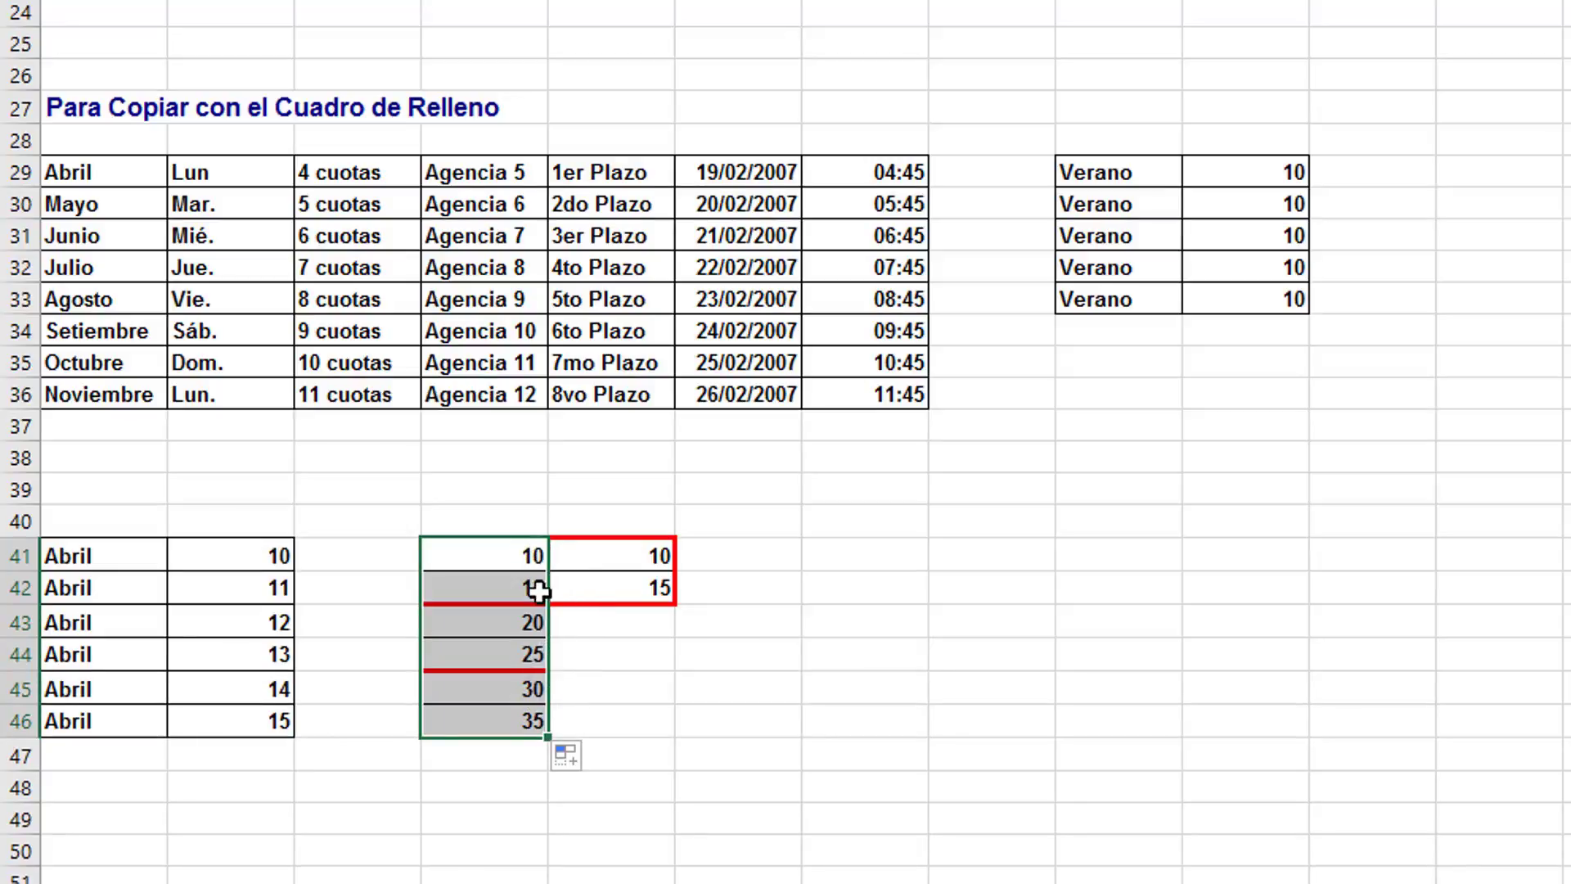
{"action": "left_click_drag", "start_coordinate": [527, 560], "coordinate": [528, 582]}
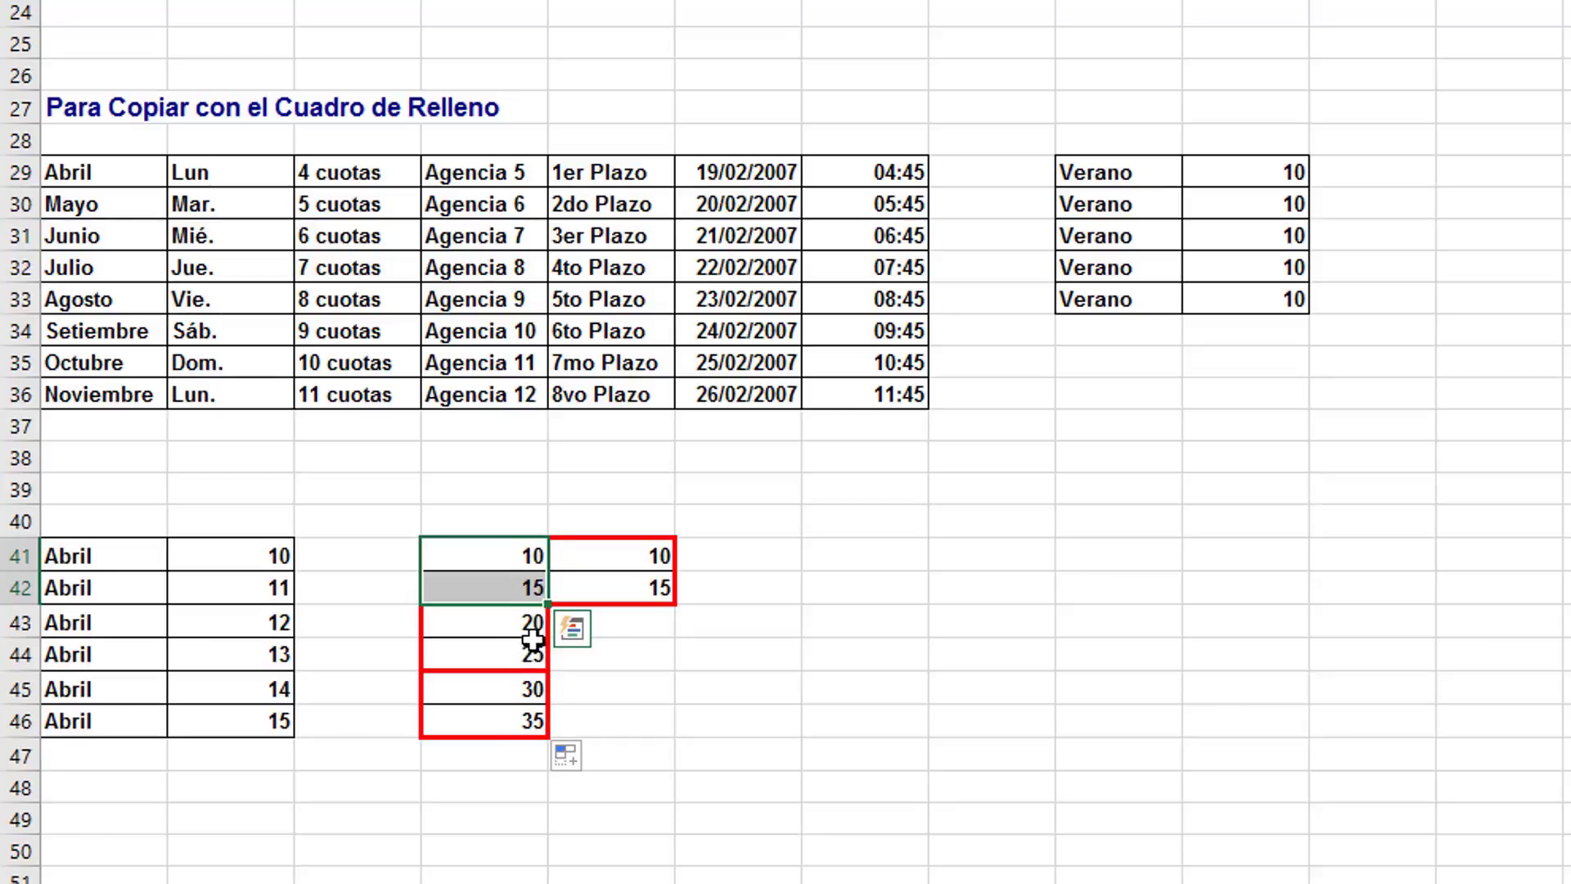
Step: Copy the pair 10 and 15 in E41:E42 down through E46 as a repeating pattern, and review the repeated pairs
{"action": "left_click_drag", "start_coordinate": [620, 554], "coordinate": [641, 584]}
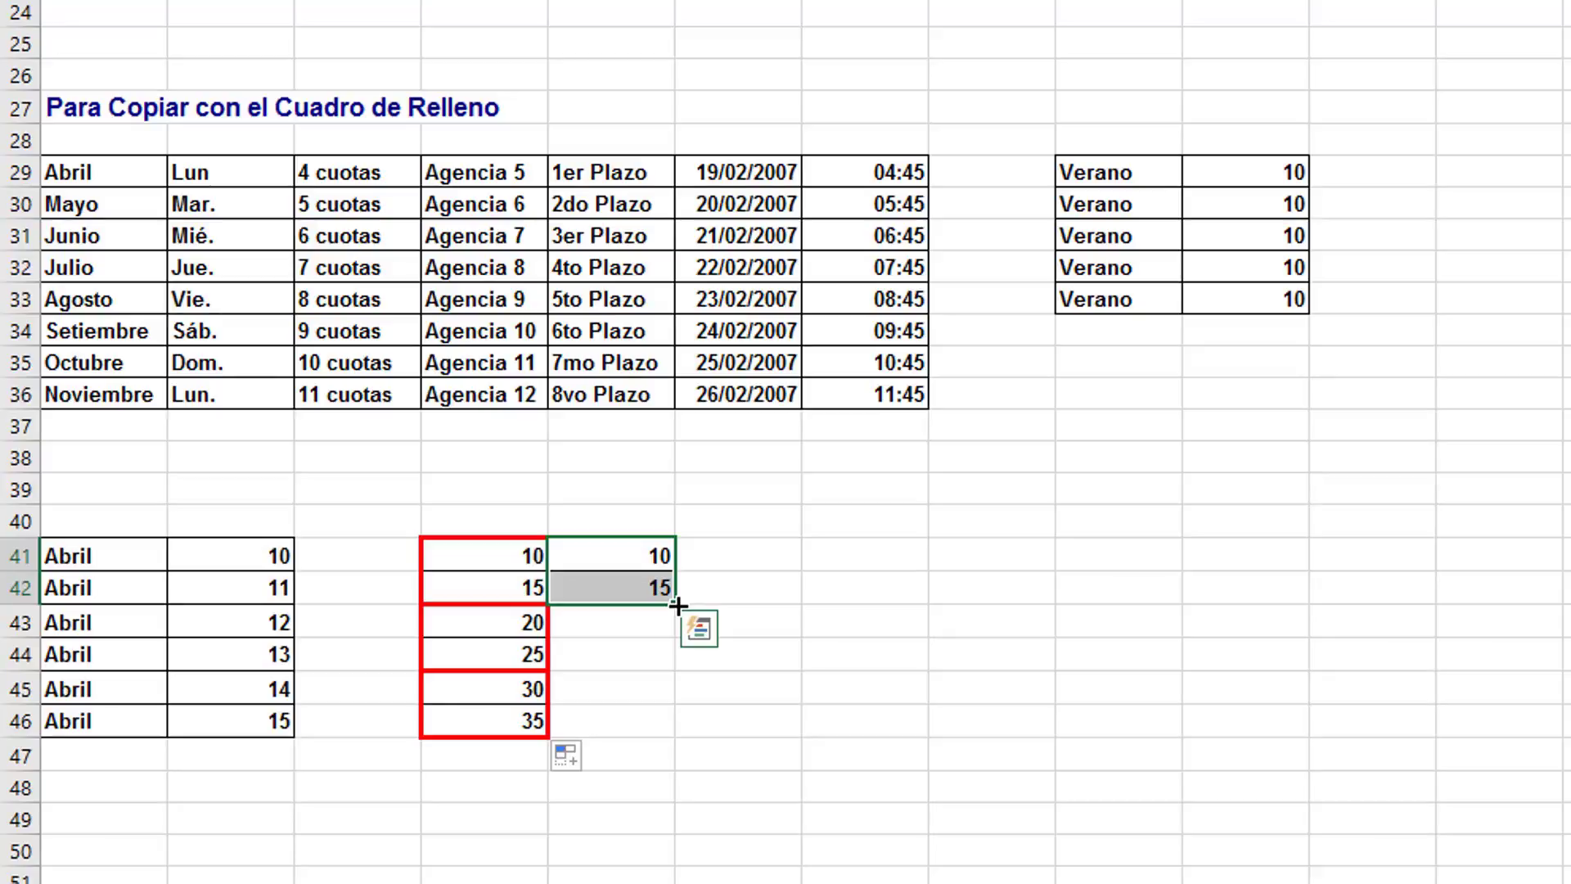
{"action": "left_click_drag", "start_coordinate": [679, 603], "coordinate": [652, 730]}
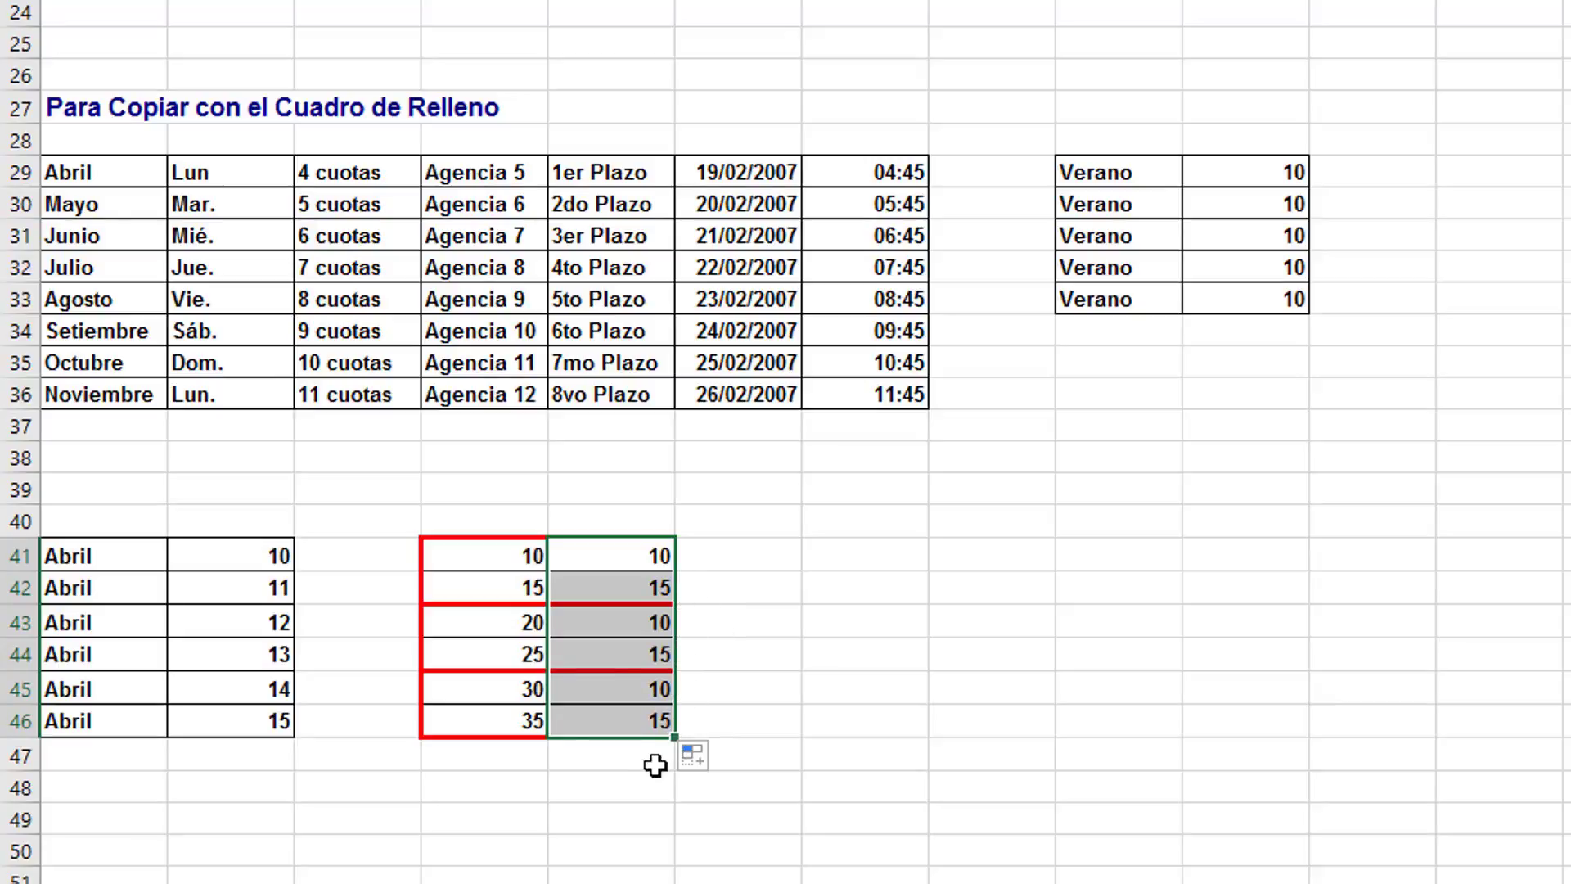
{"action": "left_click_drag", "start_coordinate": [650, 566], "coordinate": [647, 596]}
{"action": "left_click", "coordinate": [629, 644]}
{"action": "left_click_drag", "start_coordinate": [617, 690], "coordinate": [614, 715]}
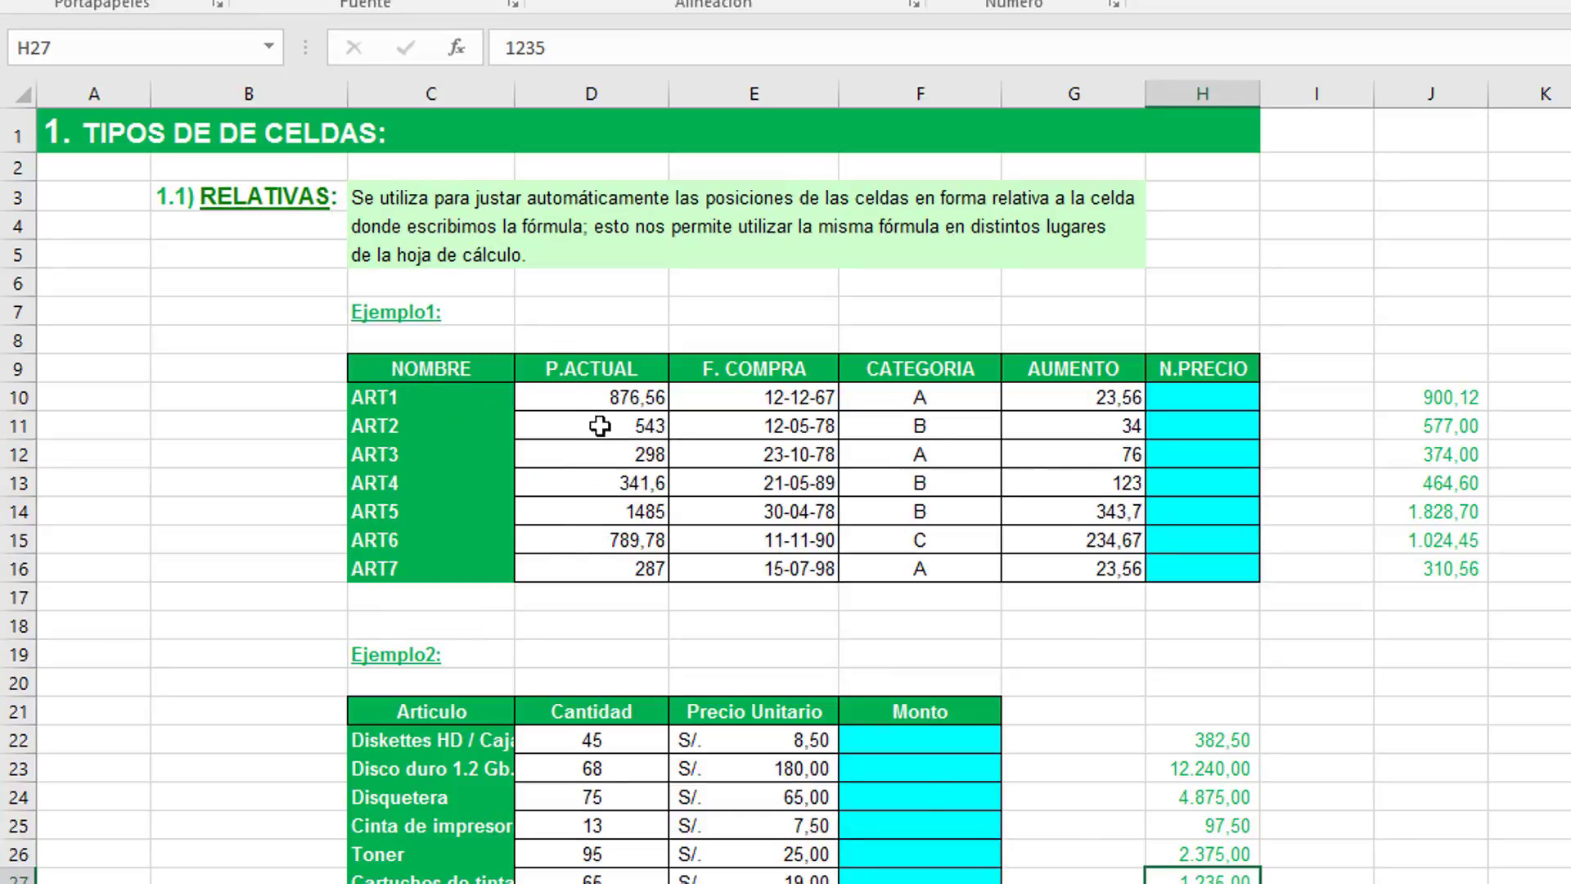
Step: Review the P.ACTUAL prices of Ejemplo1, and calculate N.PRECIO for ART1 in H10 with =D10+G10
{"action": "left_click", "coordinate": [606, 399]}
{"action": "left_click_drag", "start_coordinate": [613, 456], "coordinate": [614, 569]}
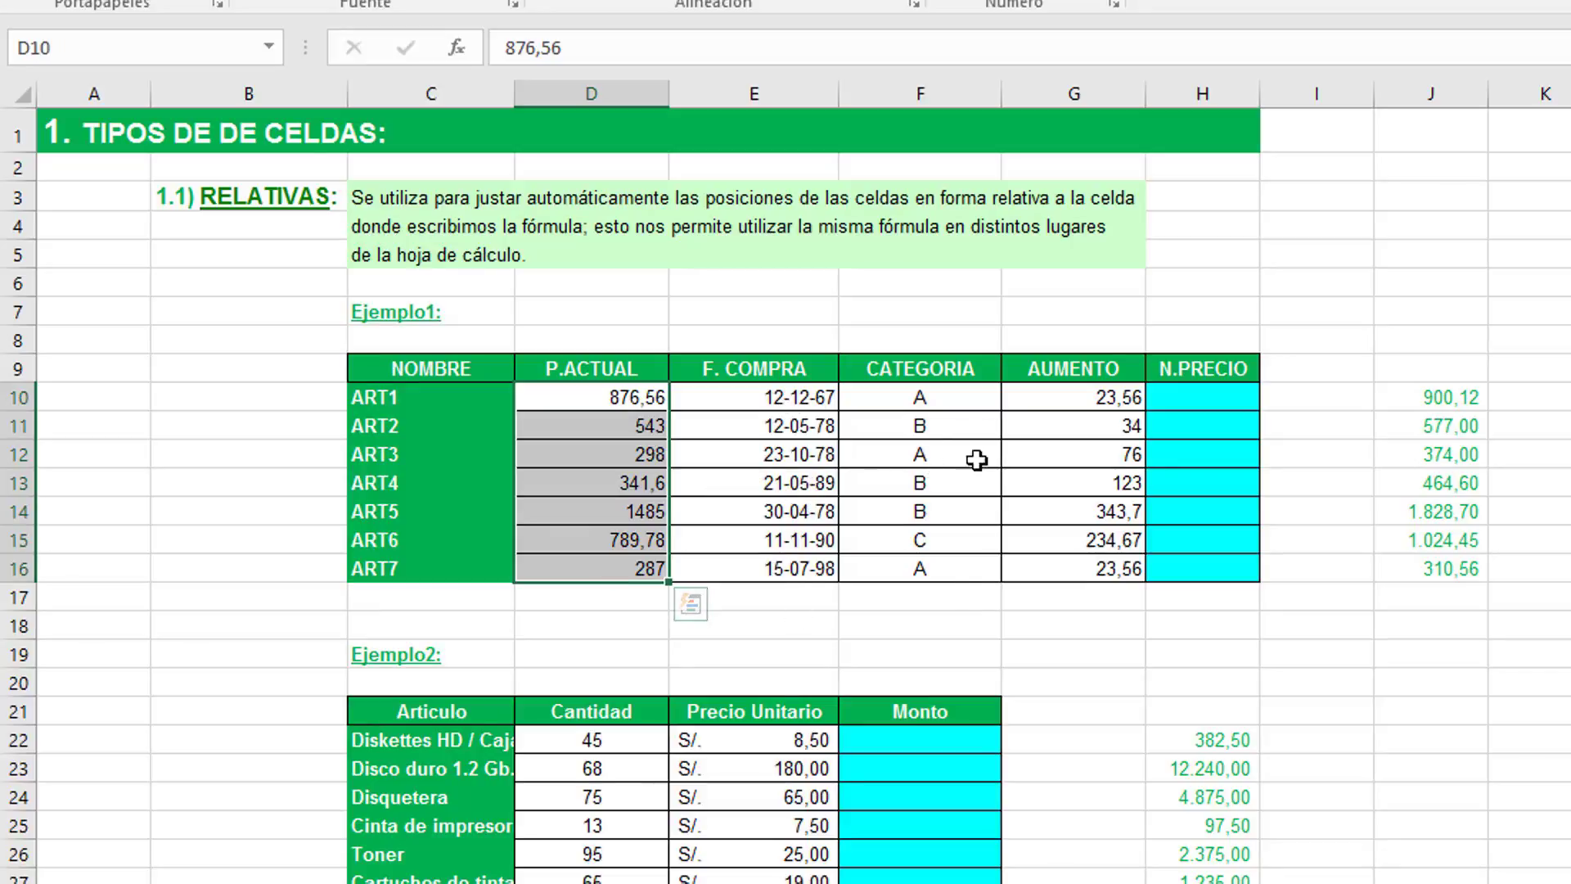
{"action": "left_click", "coordinate": [1198, 399]}
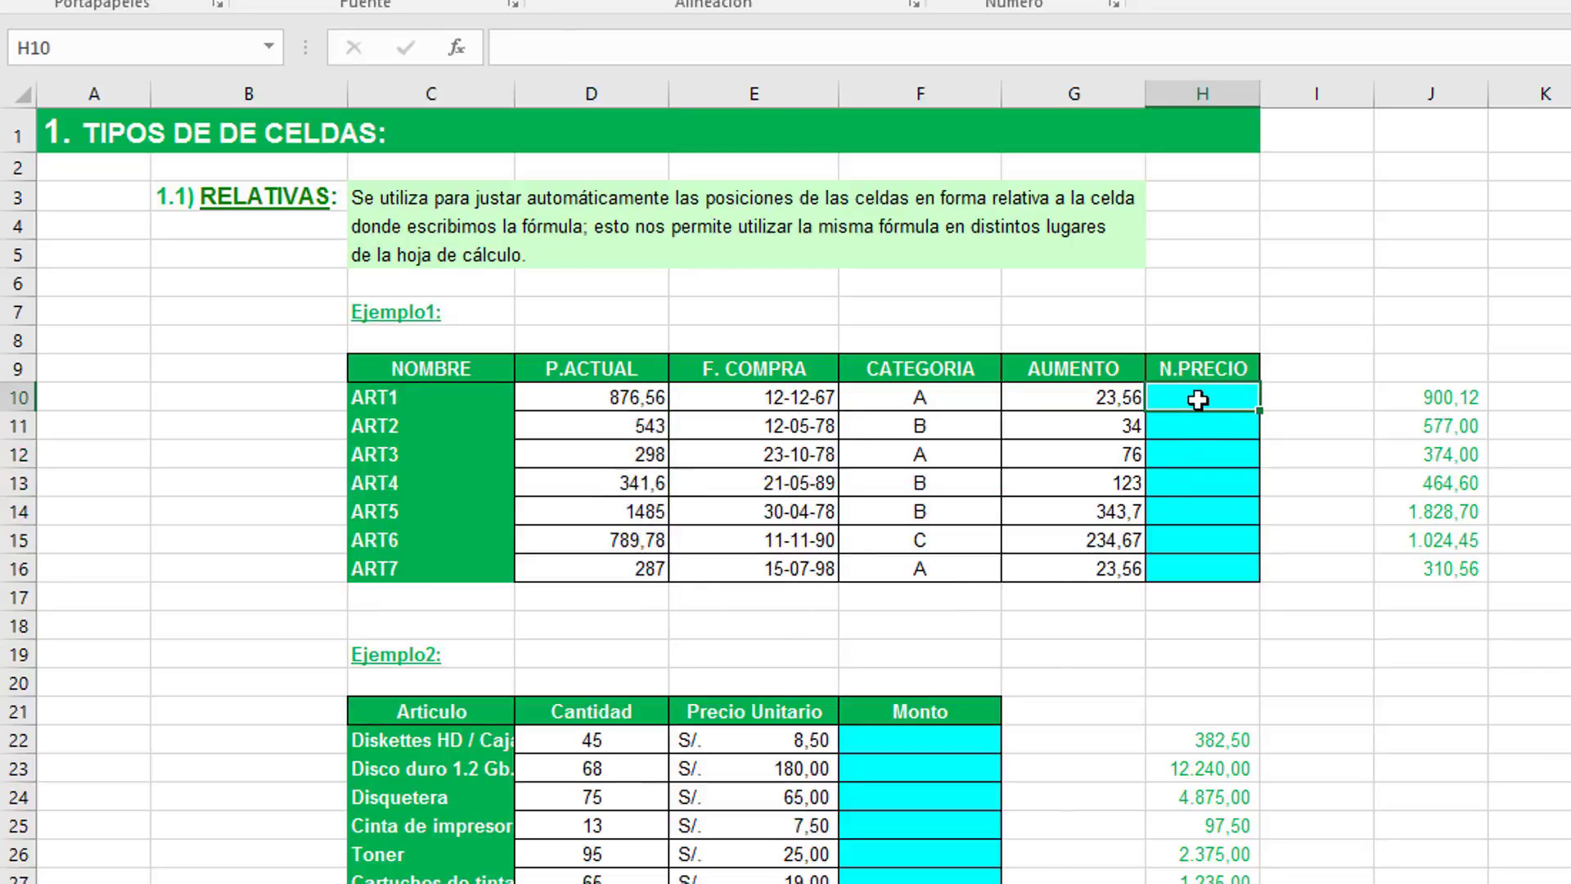
{"action": "type", "text": "="}
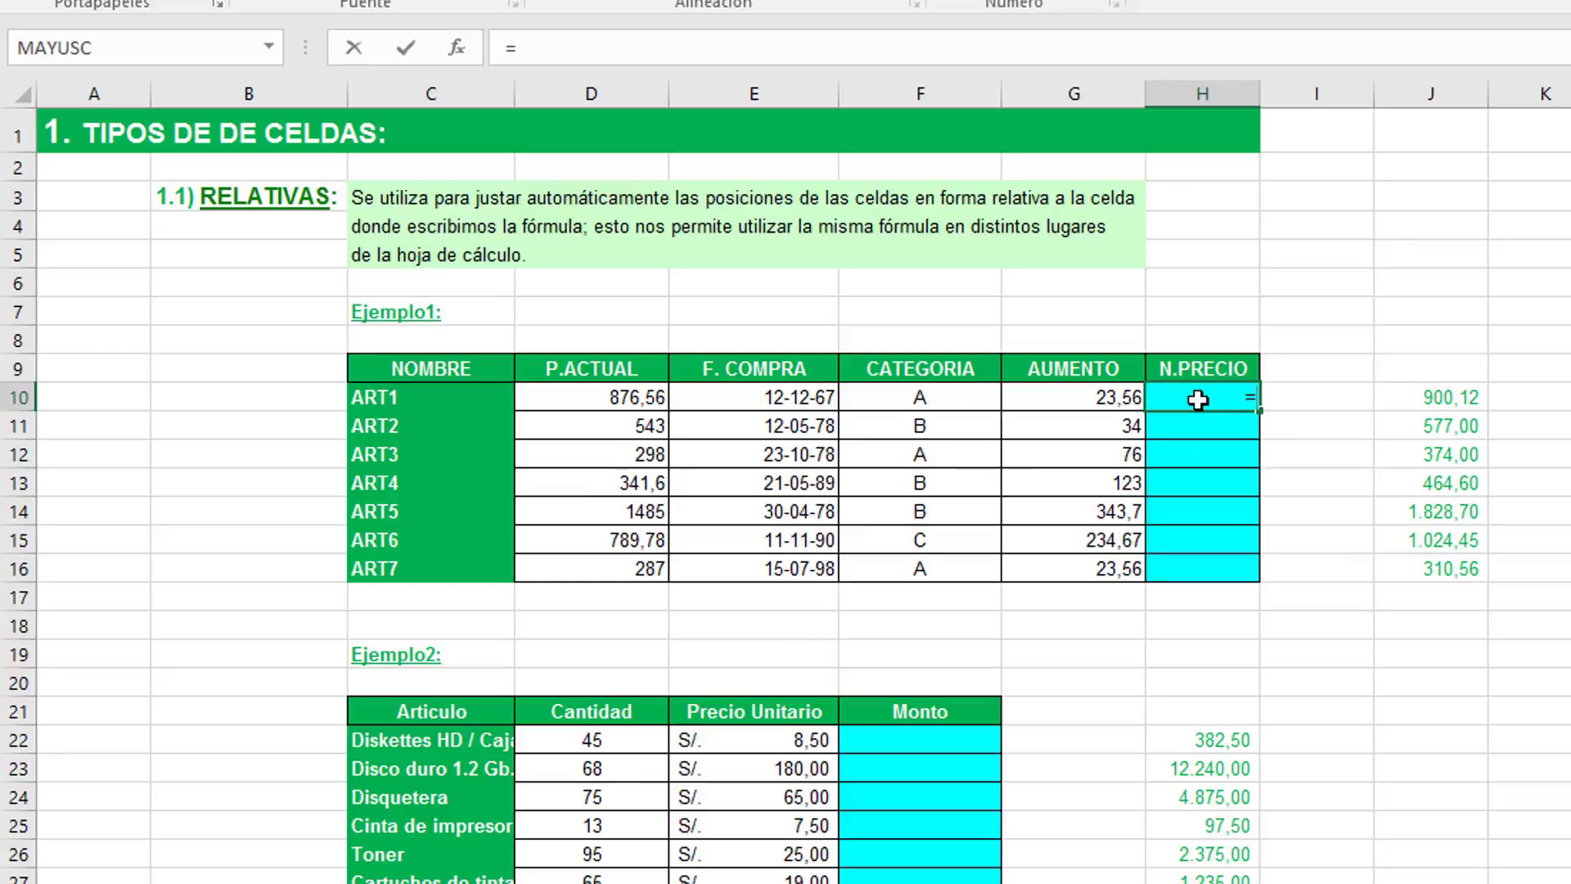
{"action": "left_click", "coordinate": [541, 399]}
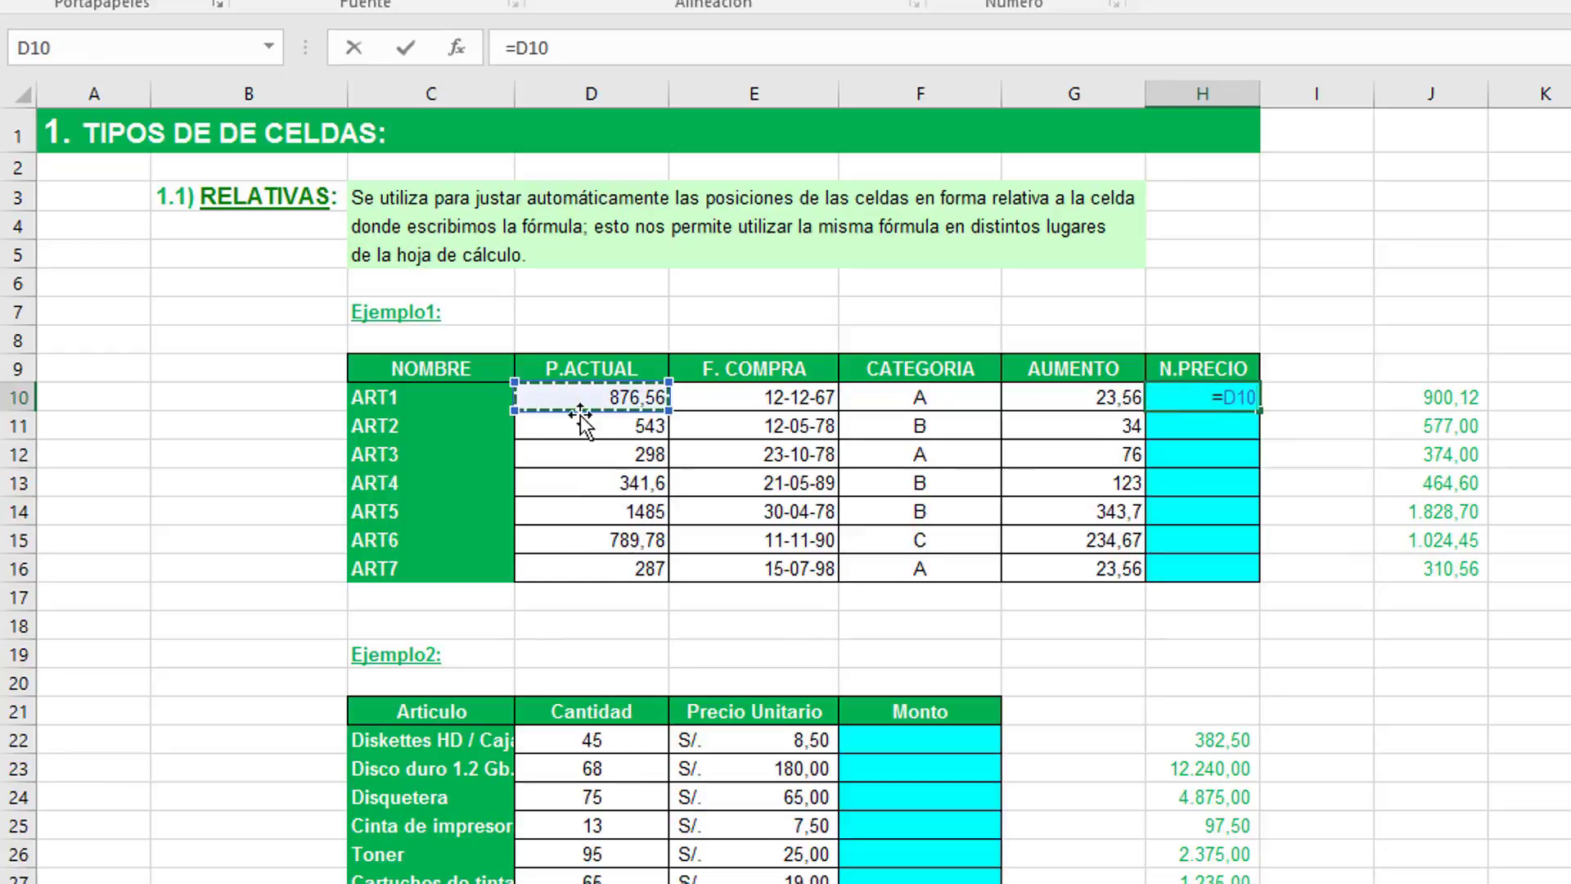
{"action": "type", "text": "+"}
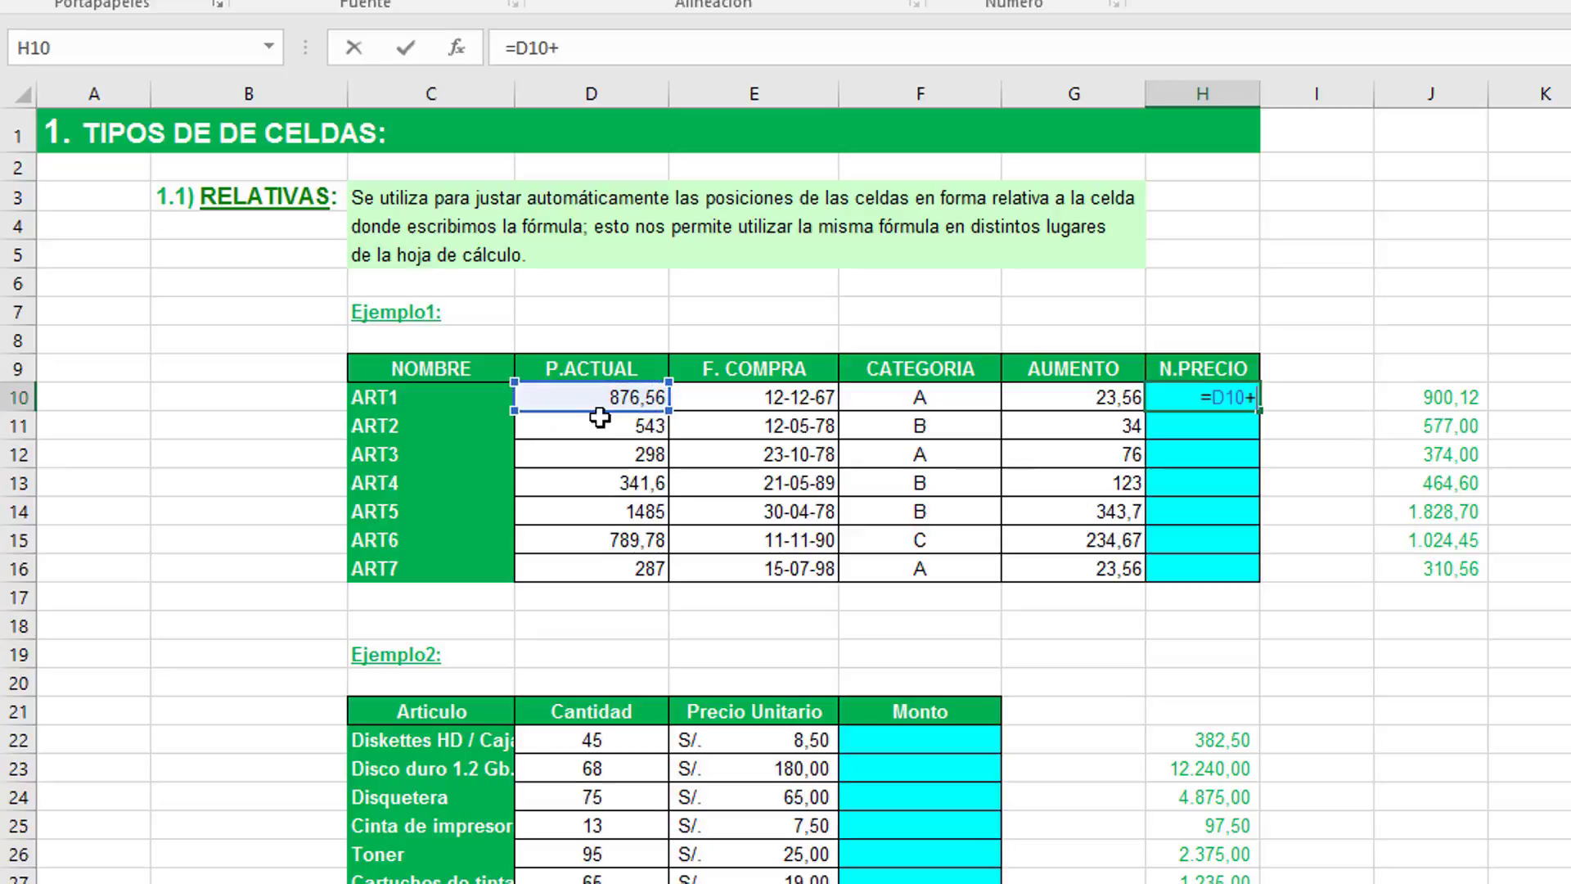
{"action": "left_click", "coordinate": [1108, 398]}
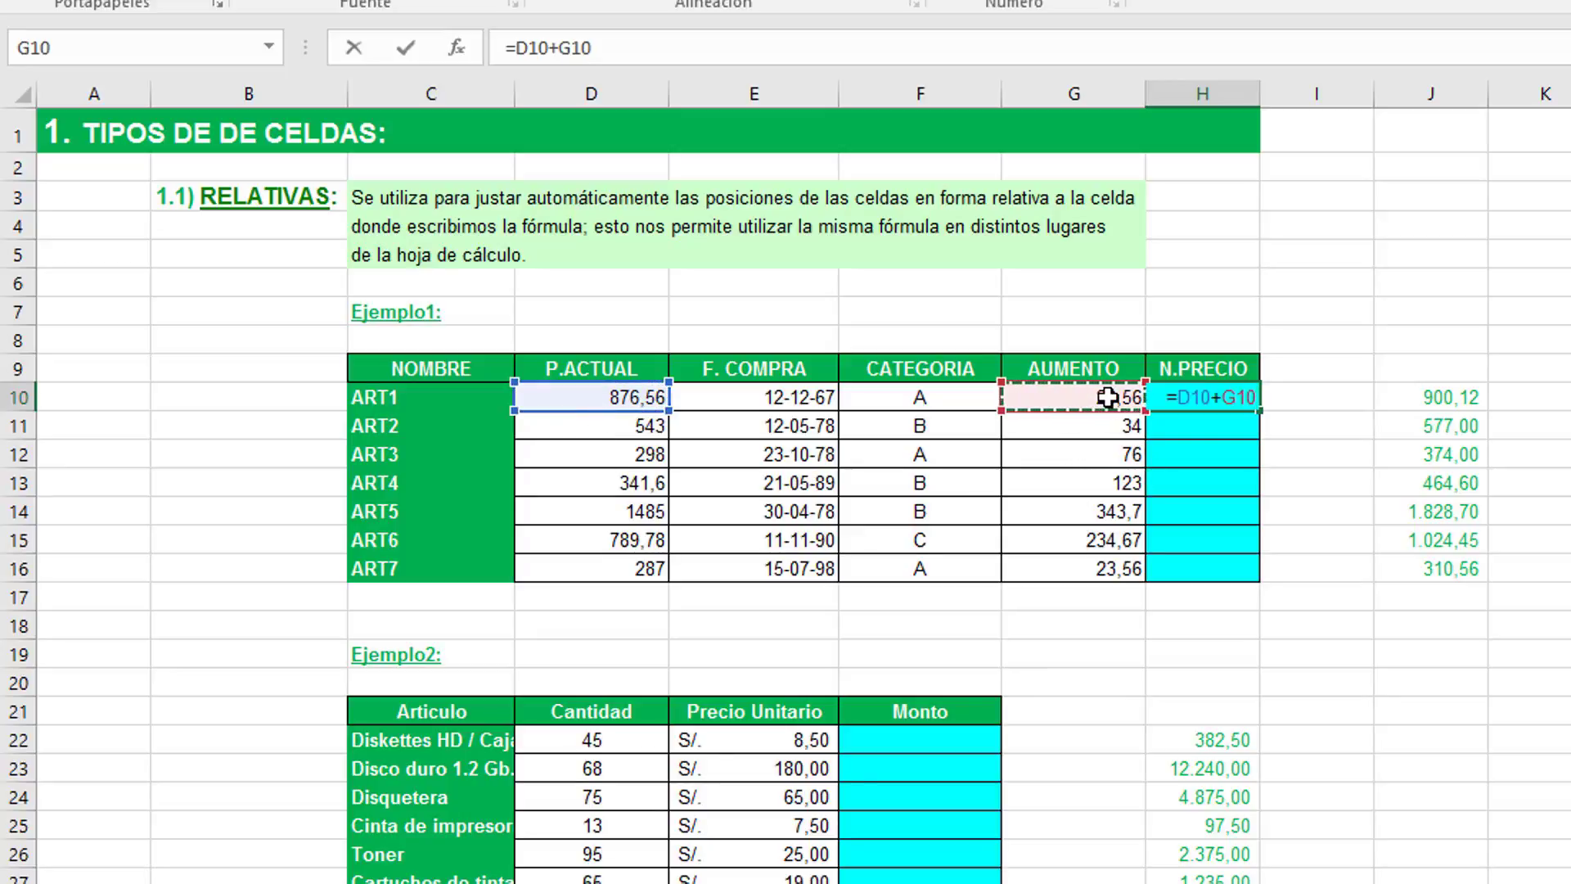
{"action": "key", "text": "Return"}
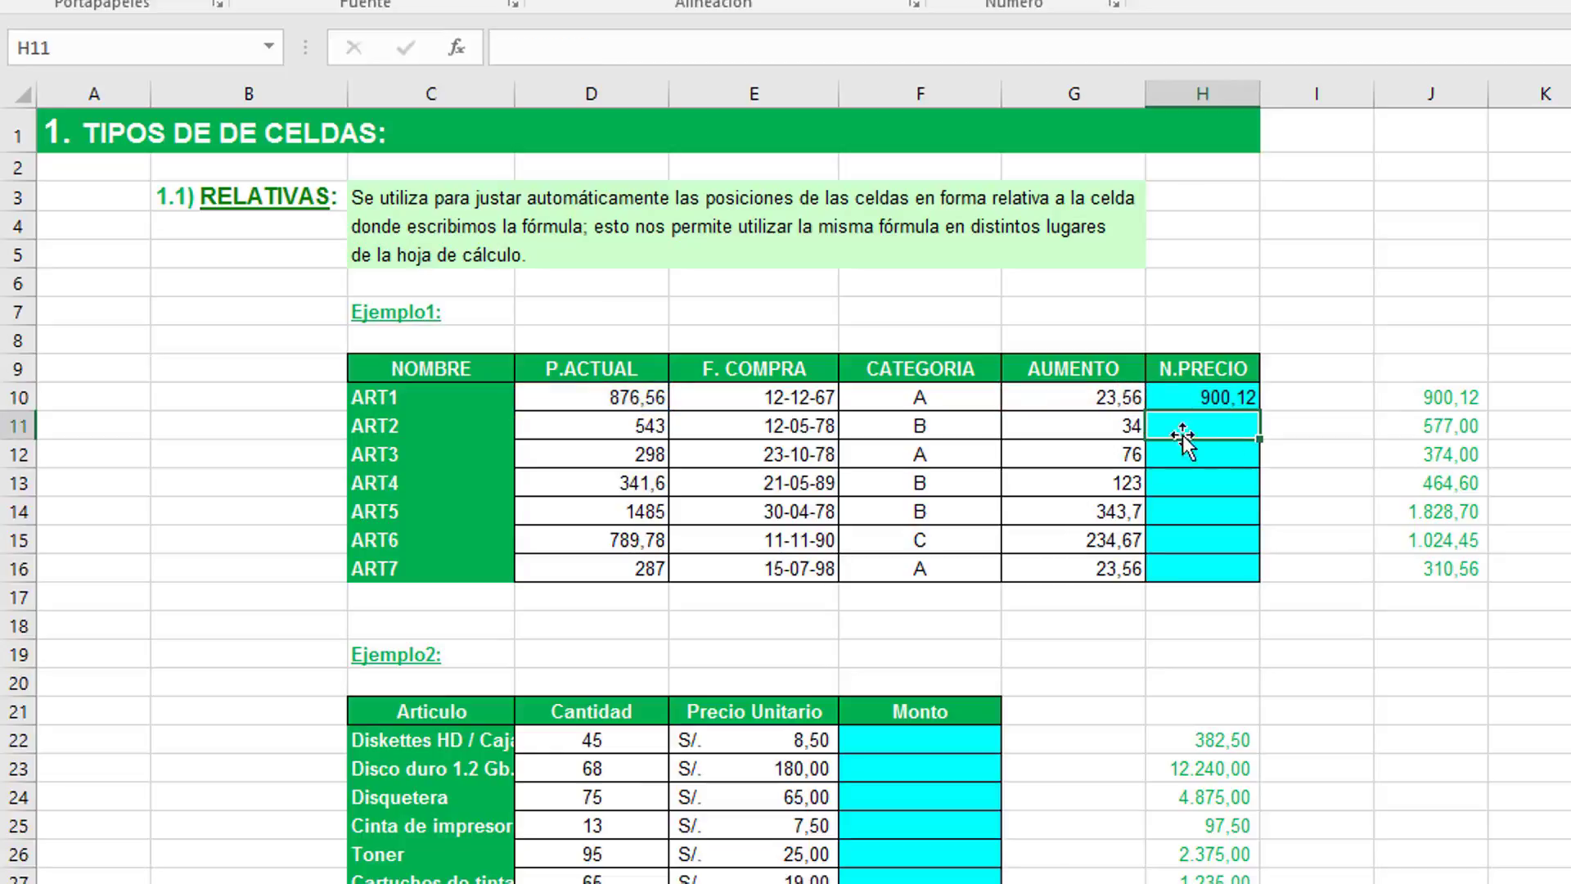
Step: Fill the H10 formula down through H16 and undo the fill
{"action": "left_click", "coordinate": [1229, 386]}
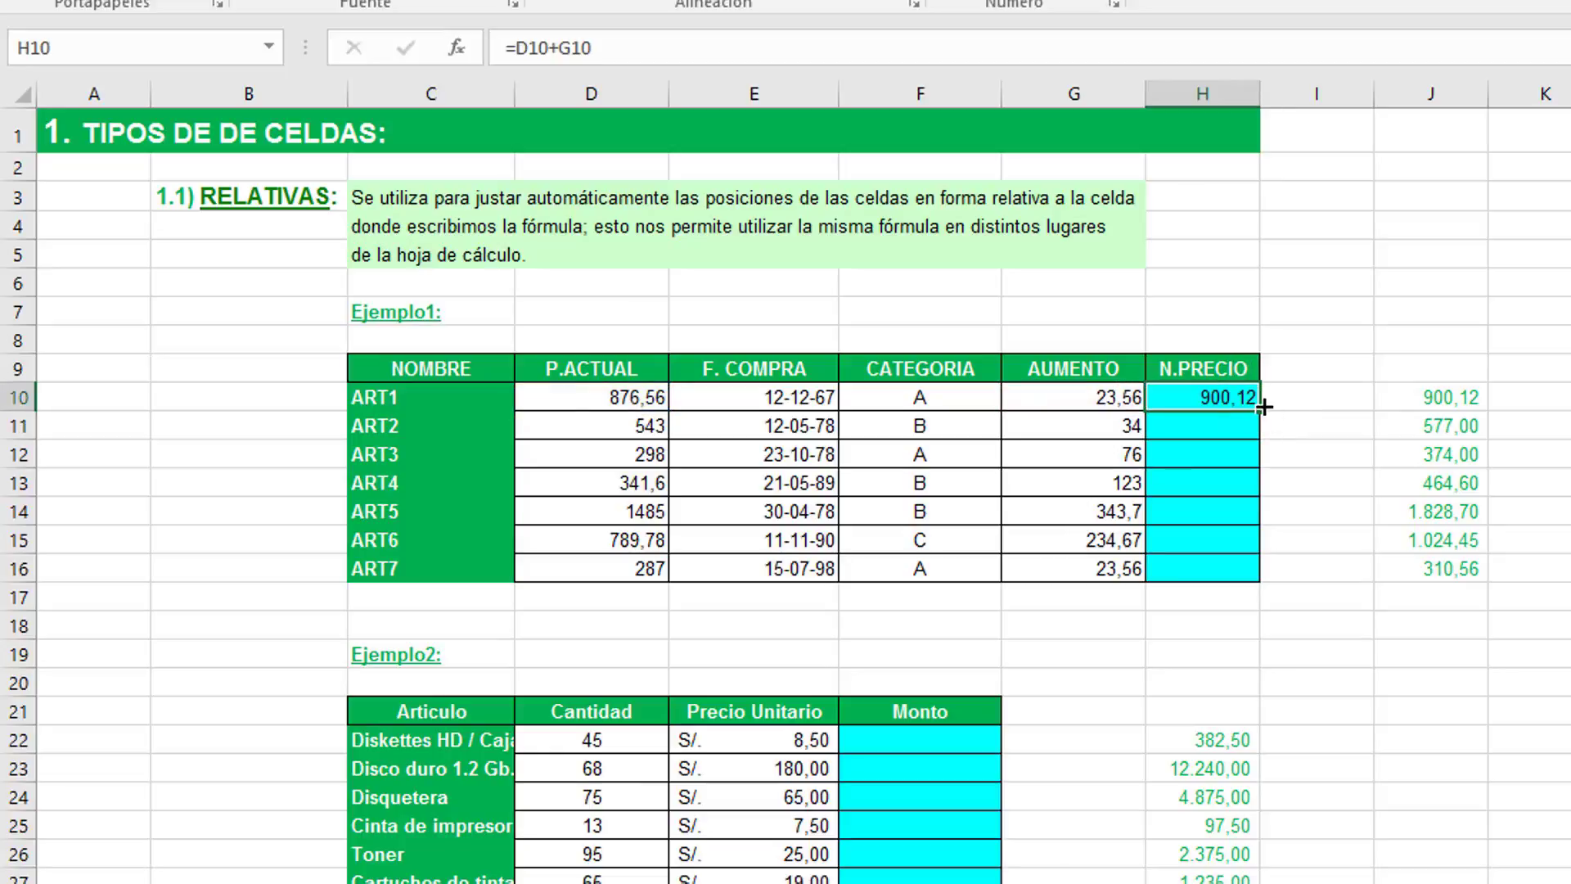
{"action": "left_click_drag", "start_coordinate": [1264, 407], "coordinate": [1262, 577]}
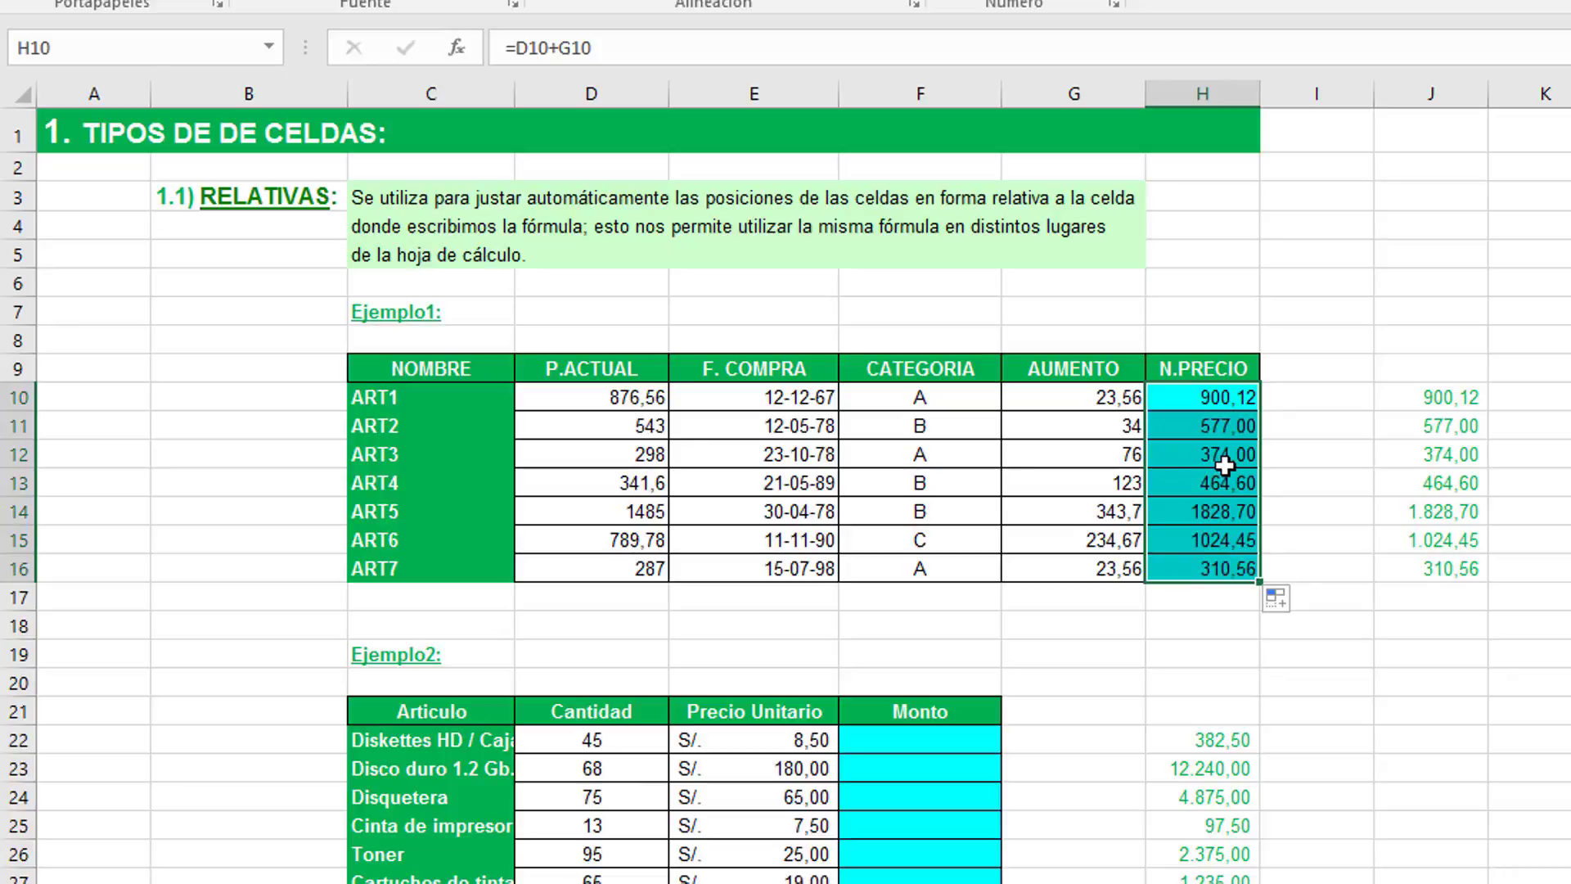
{"action": "key", "text": "ctrl+z"}
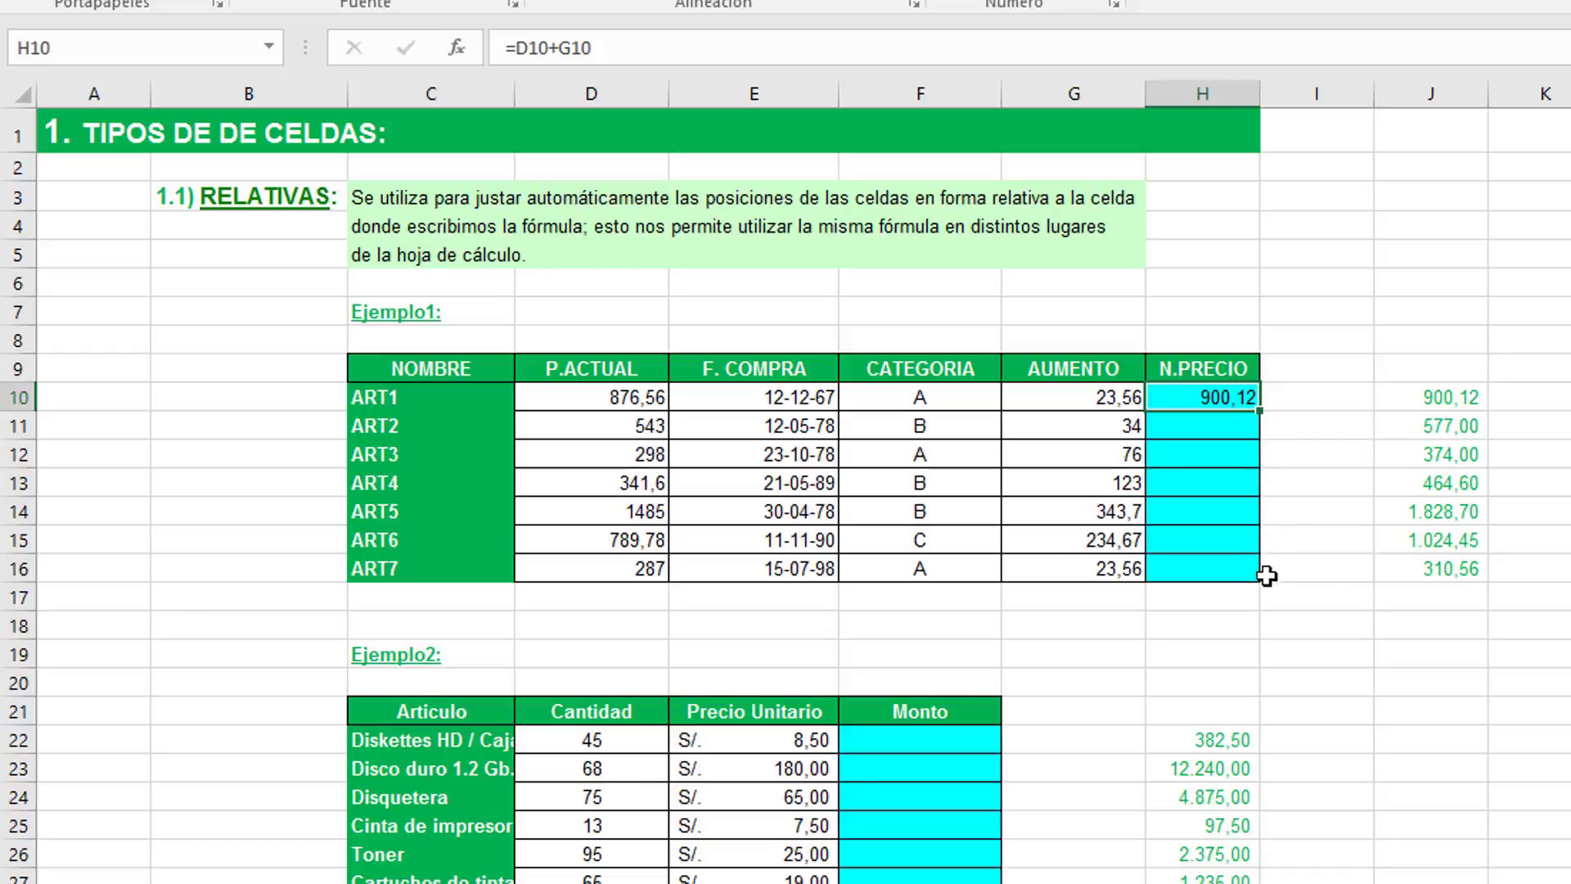
Step: Auto-fill the N.PRECIO formula from H10 down to the last article in H16, and inspect the copied formulas
{"action": "double_click", "coordinate": [1260, 409]}
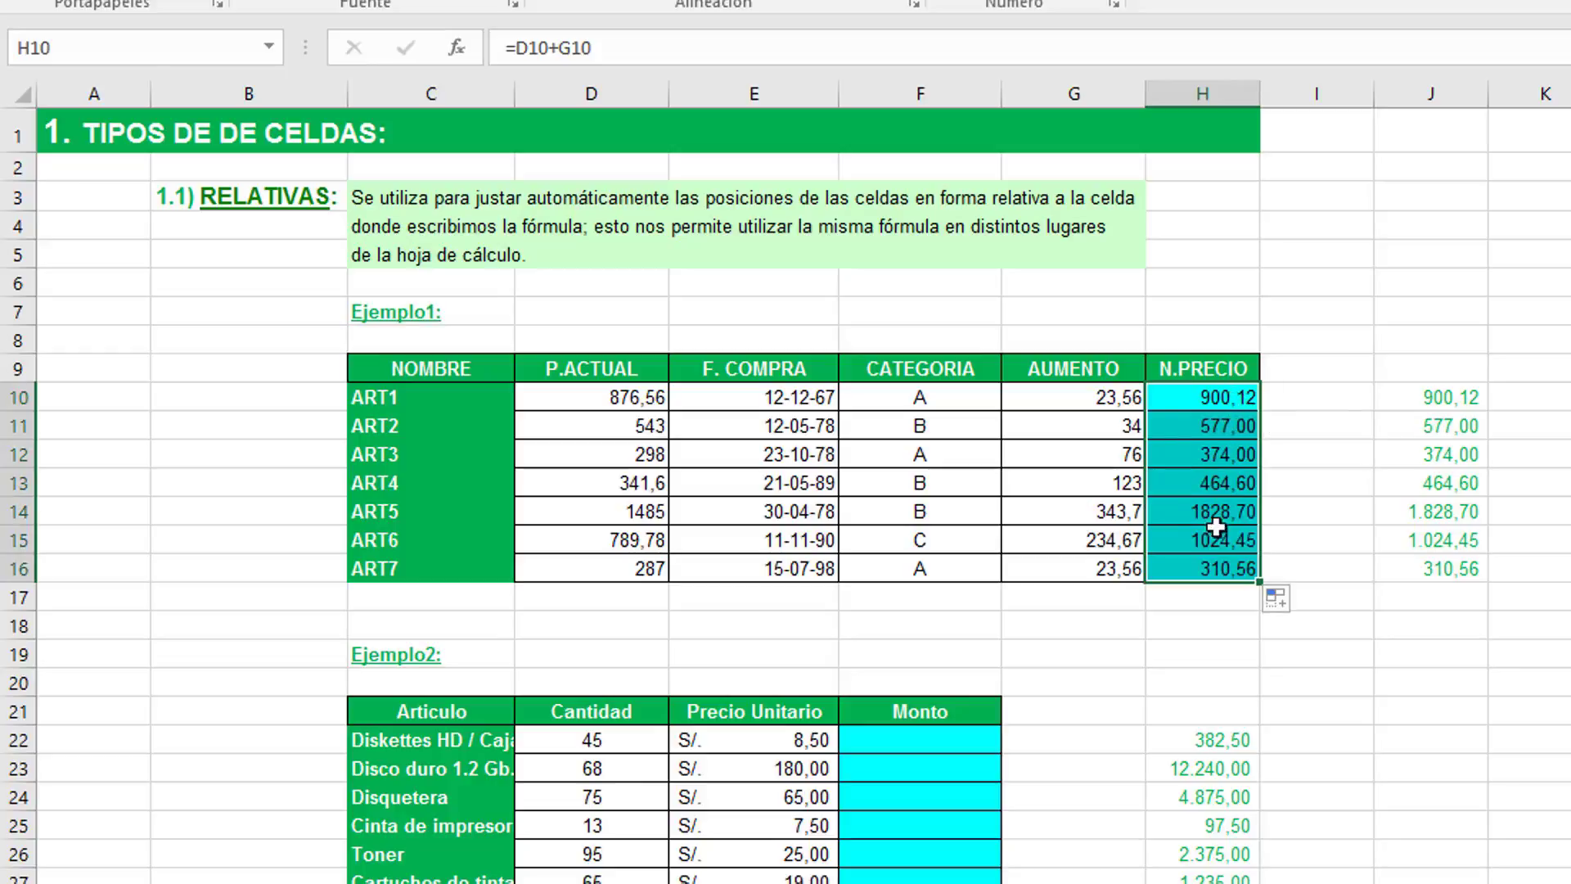
{"action": "left_click", "coordinate": [1212, 566]}
{"action": "left_click", "coordinate": [1207, 399]}
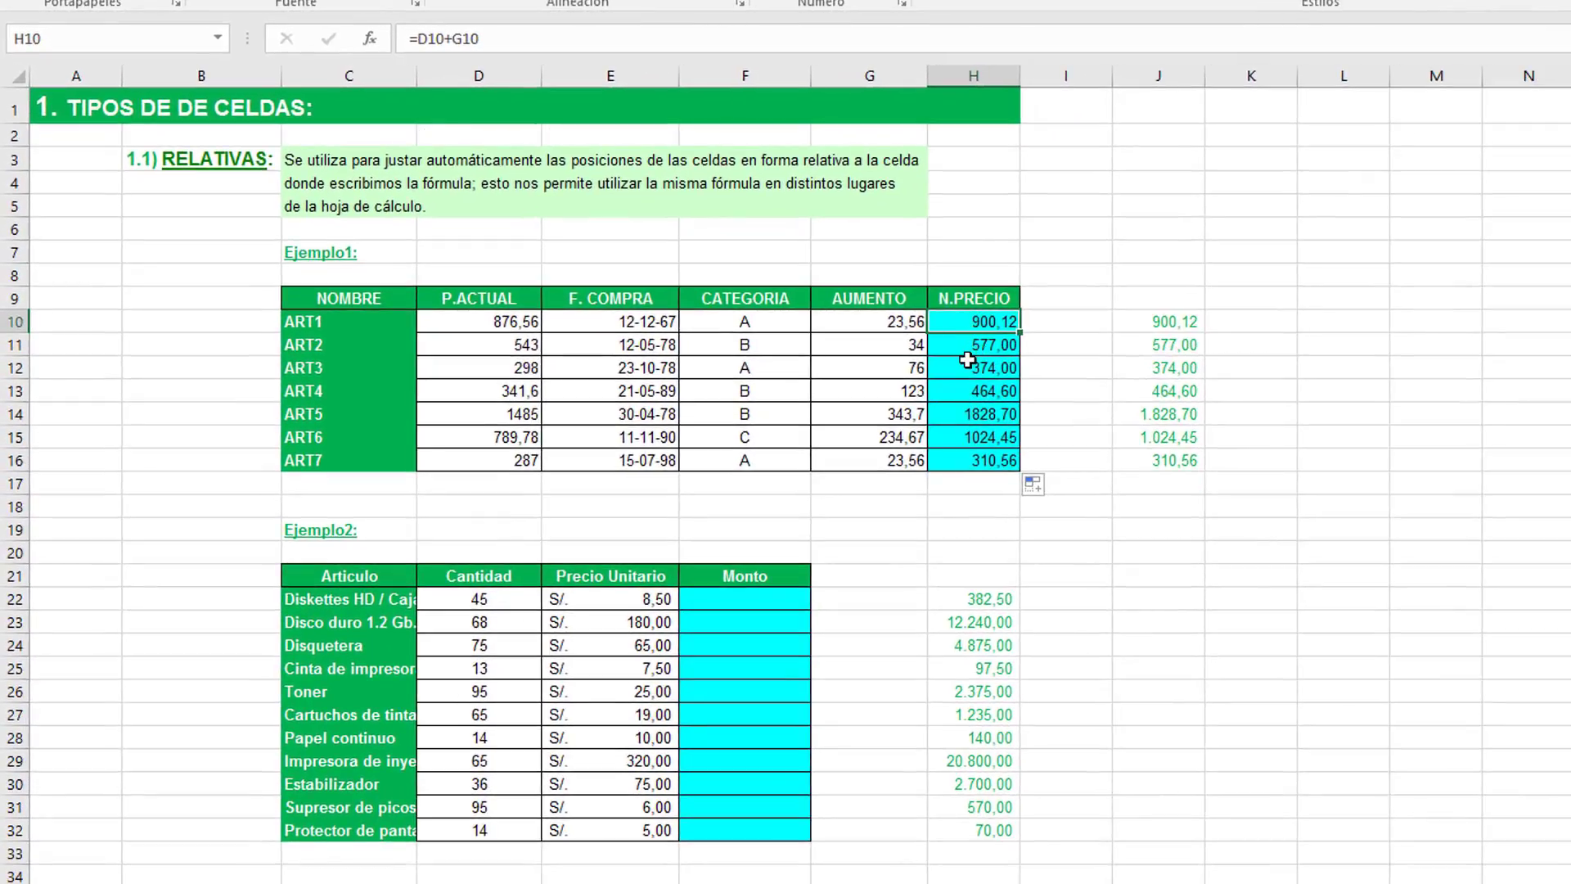
{"action": "left_click", "coordinate": [980, 347]}
{"action": "left_click", "coordinate": [978, 369]}
{"action": "left_click", "coordinate": [977, 397]}
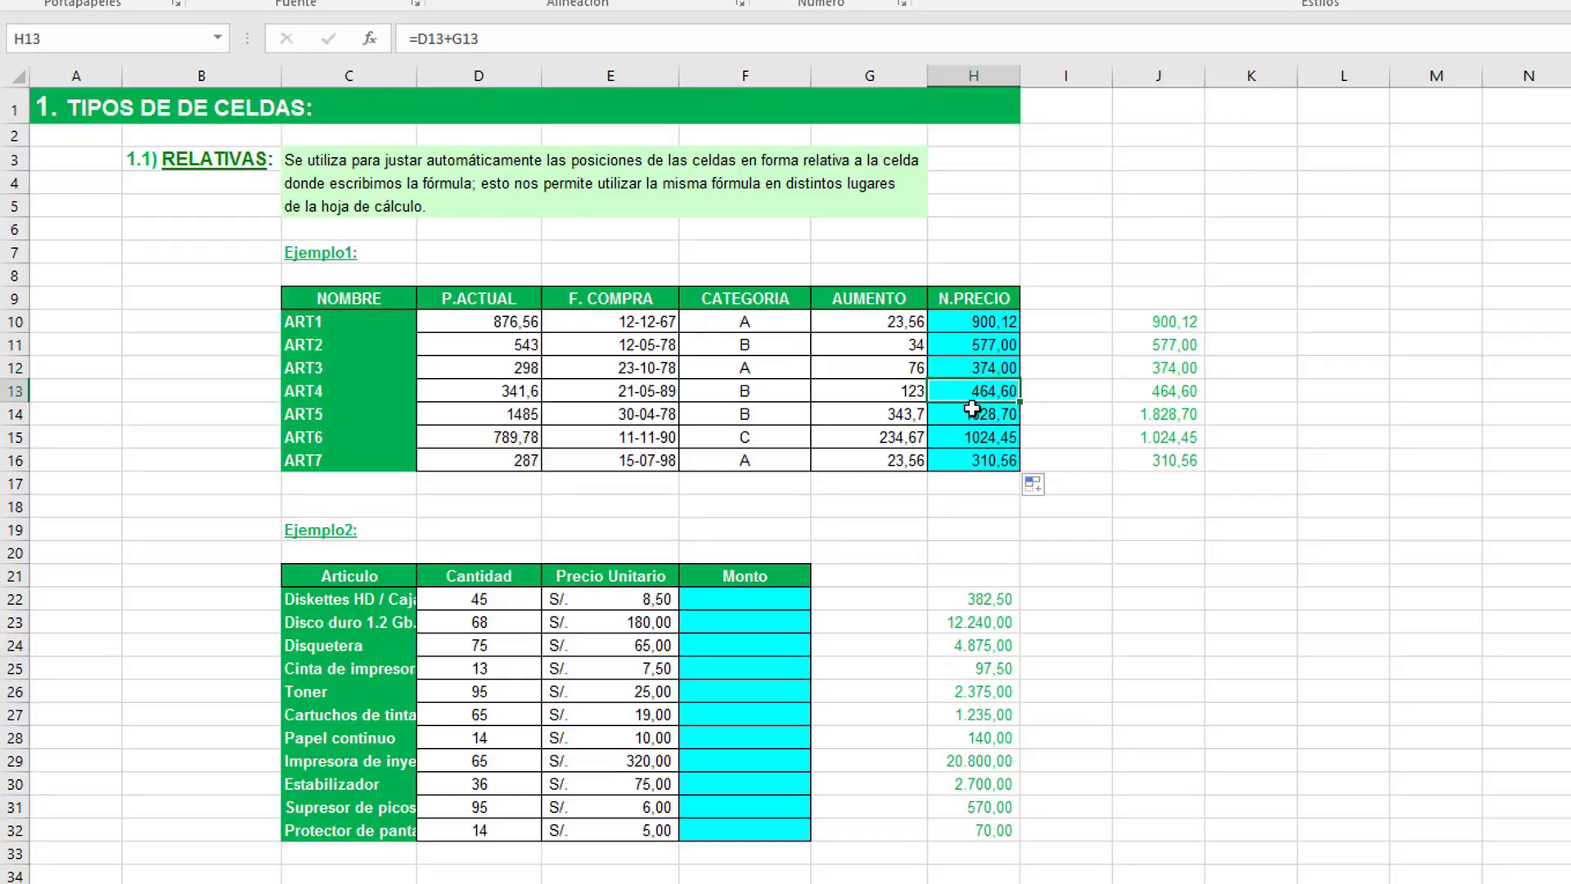
{"action": "left_click", "coordinate": [970, 413]}
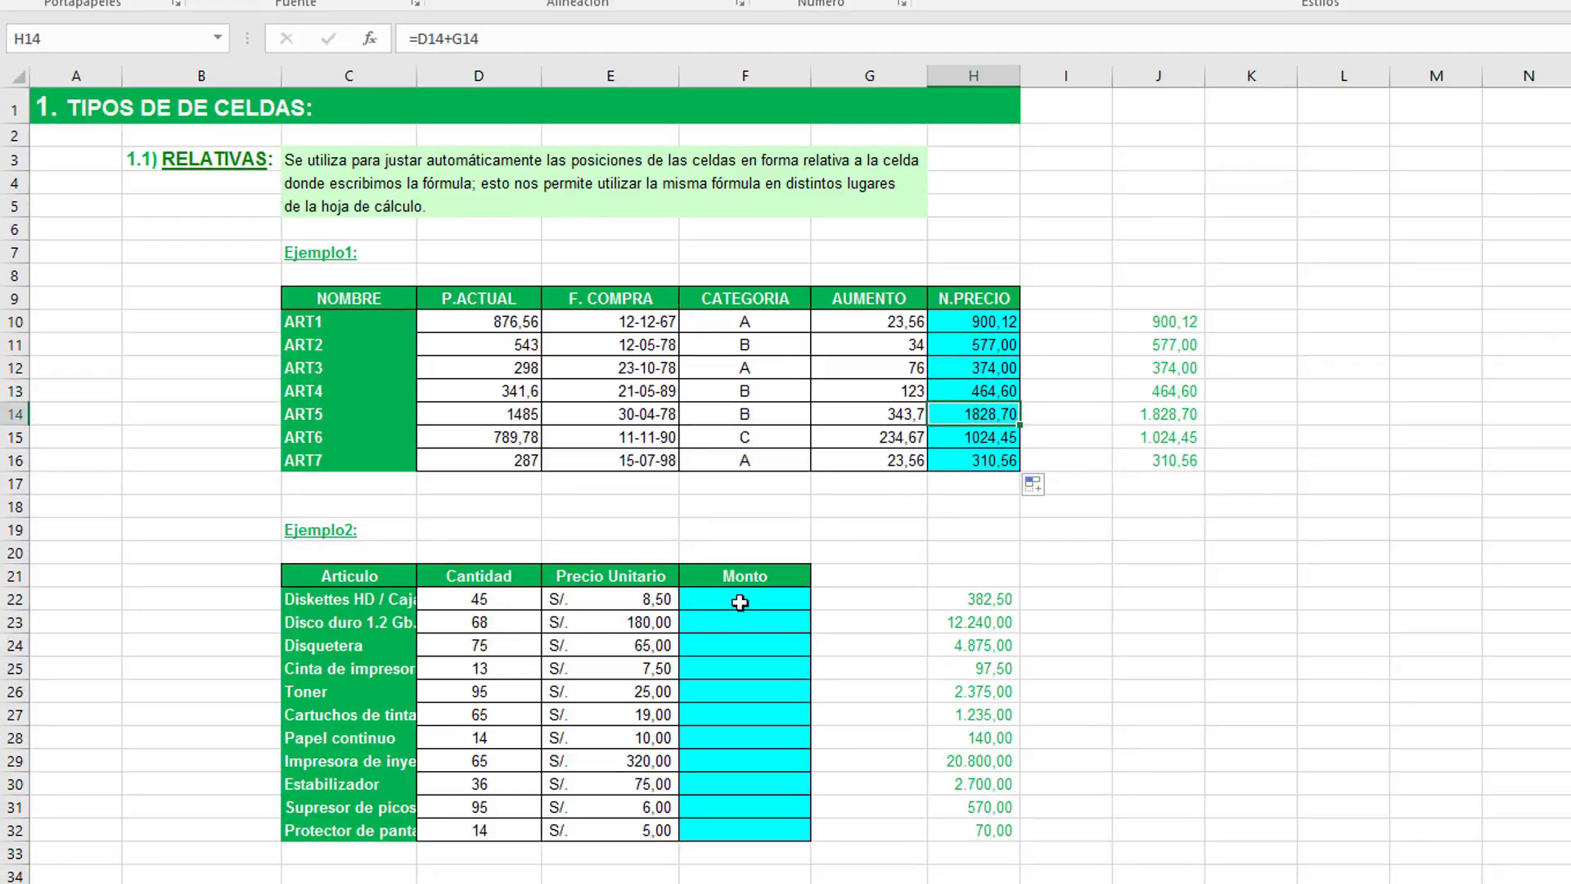
Step: Calculate the Monto of the first article of Ejemplo2 in F22 with =D22*E22
{"action": "left_click", "coordinate": [740, 602]}
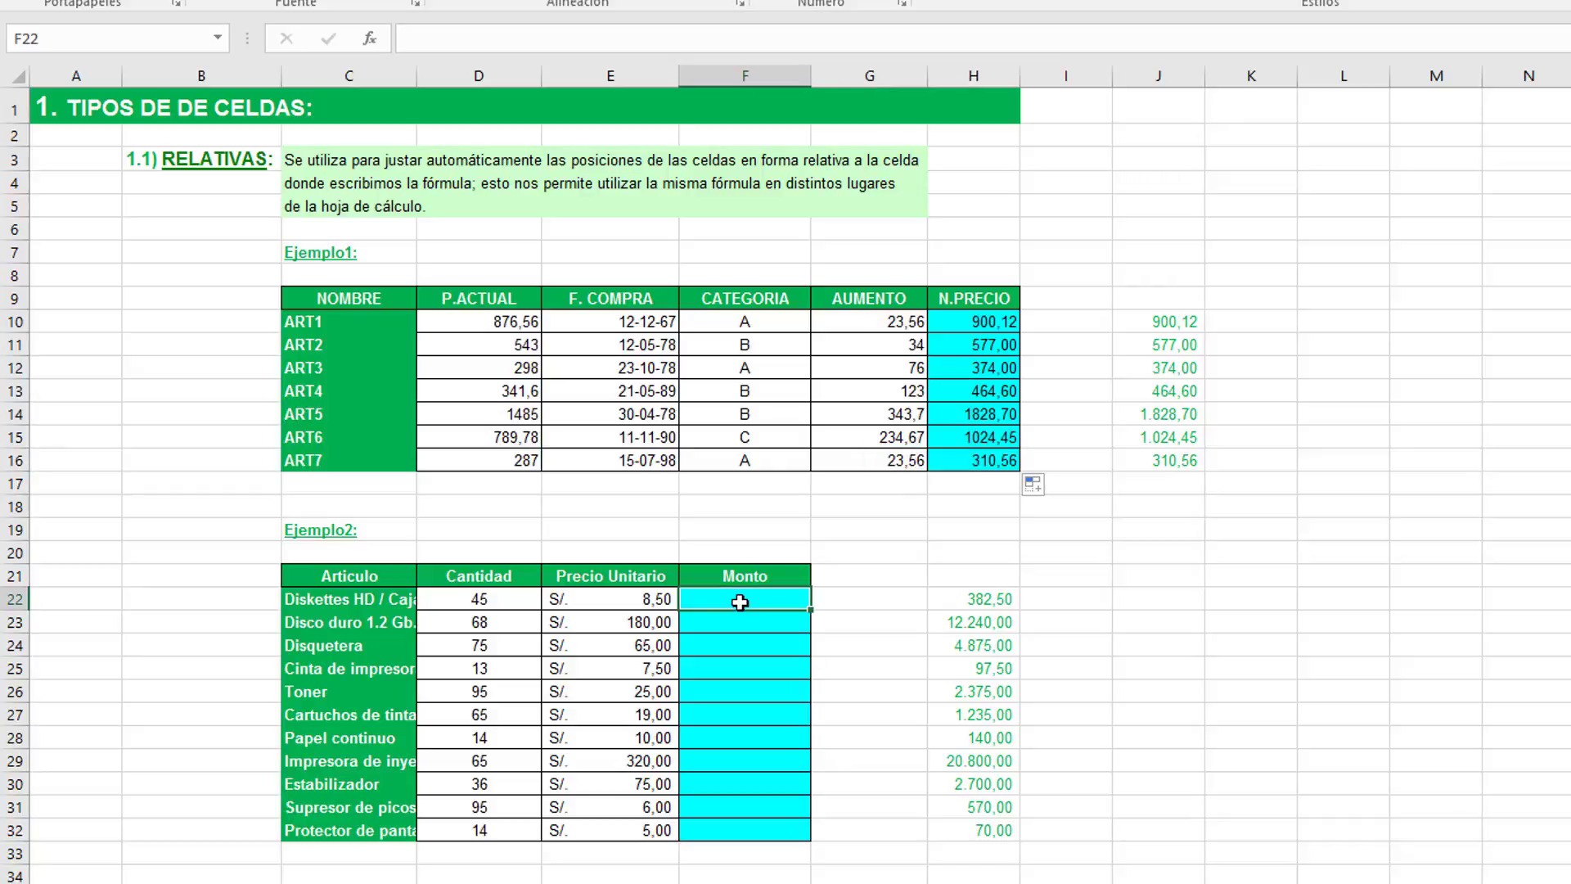
{"action": "type", "text": "="}
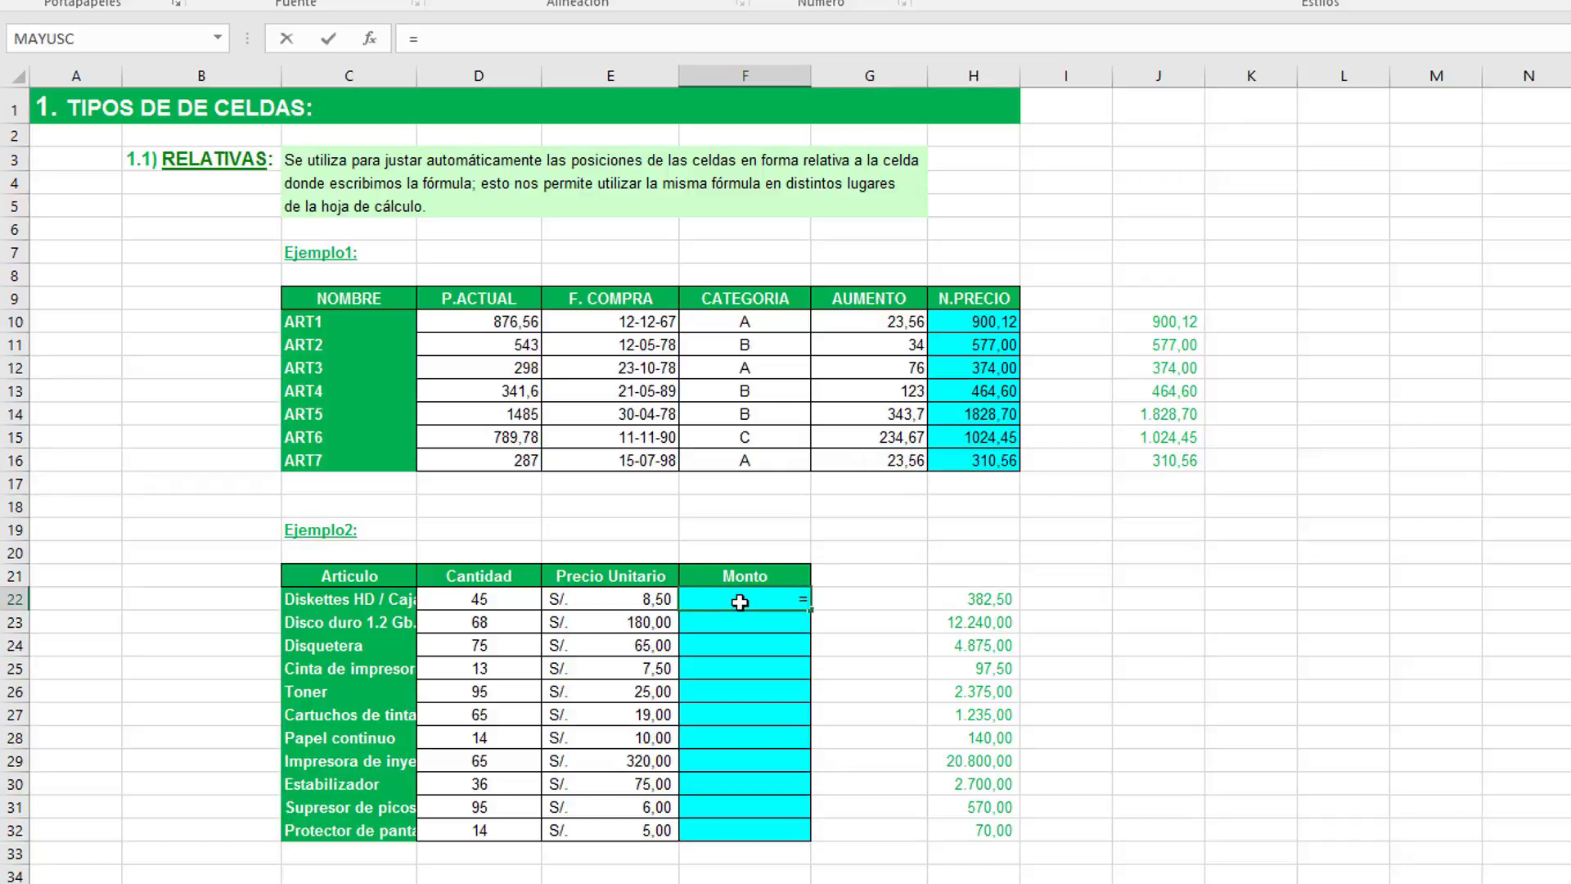
{"action": "left_click", "coordinate": [504, 603]}
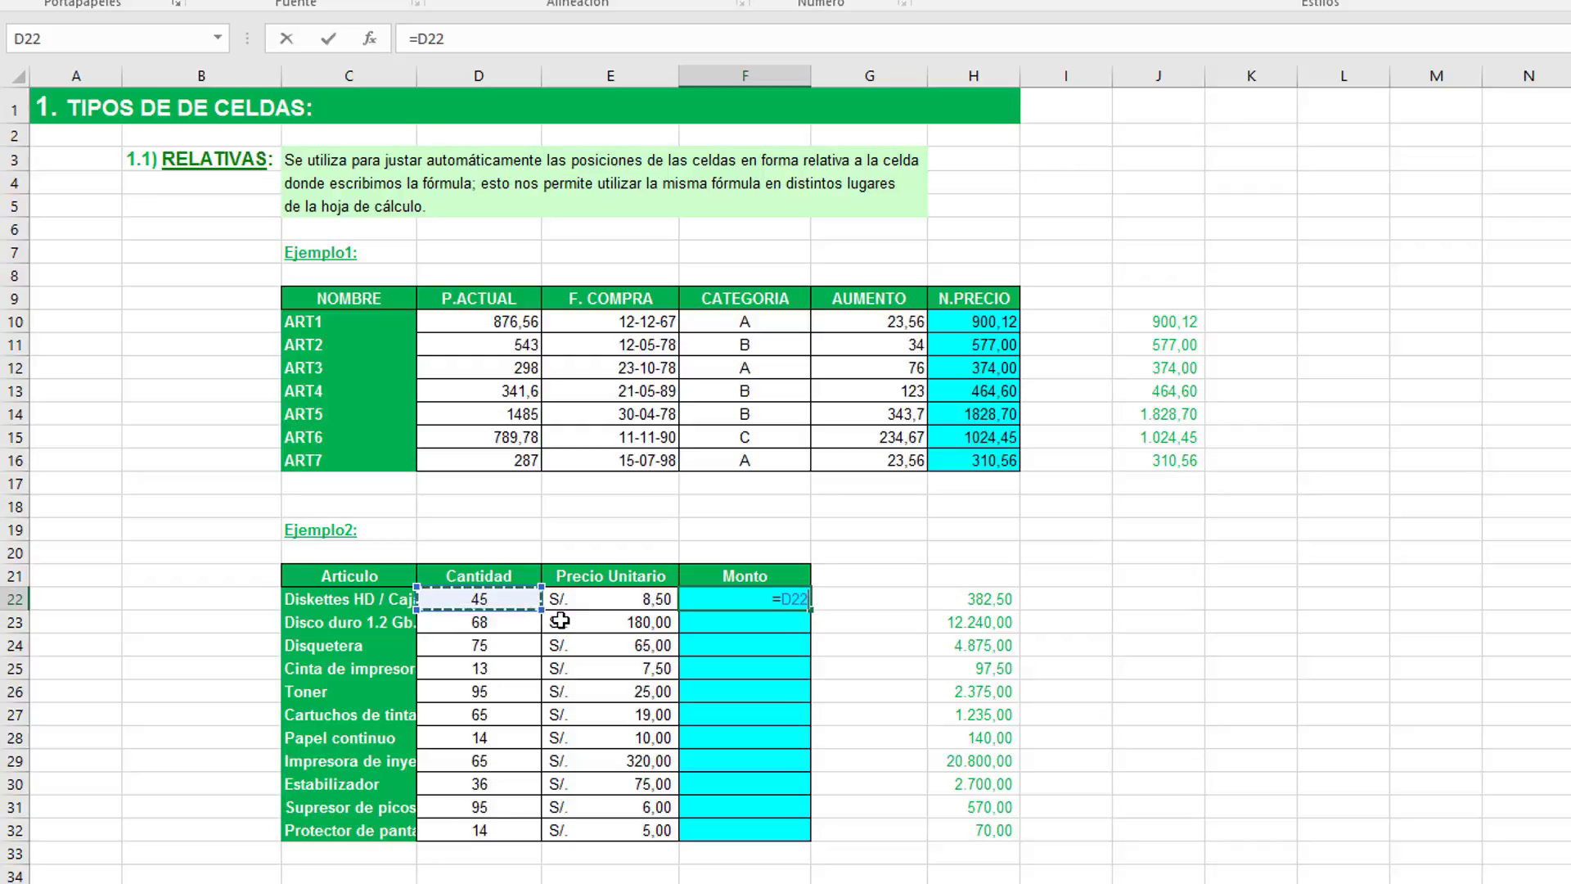
{"action": "type", "text": "*"}
{"action": "left_click", "coordinate": [627, 599]}
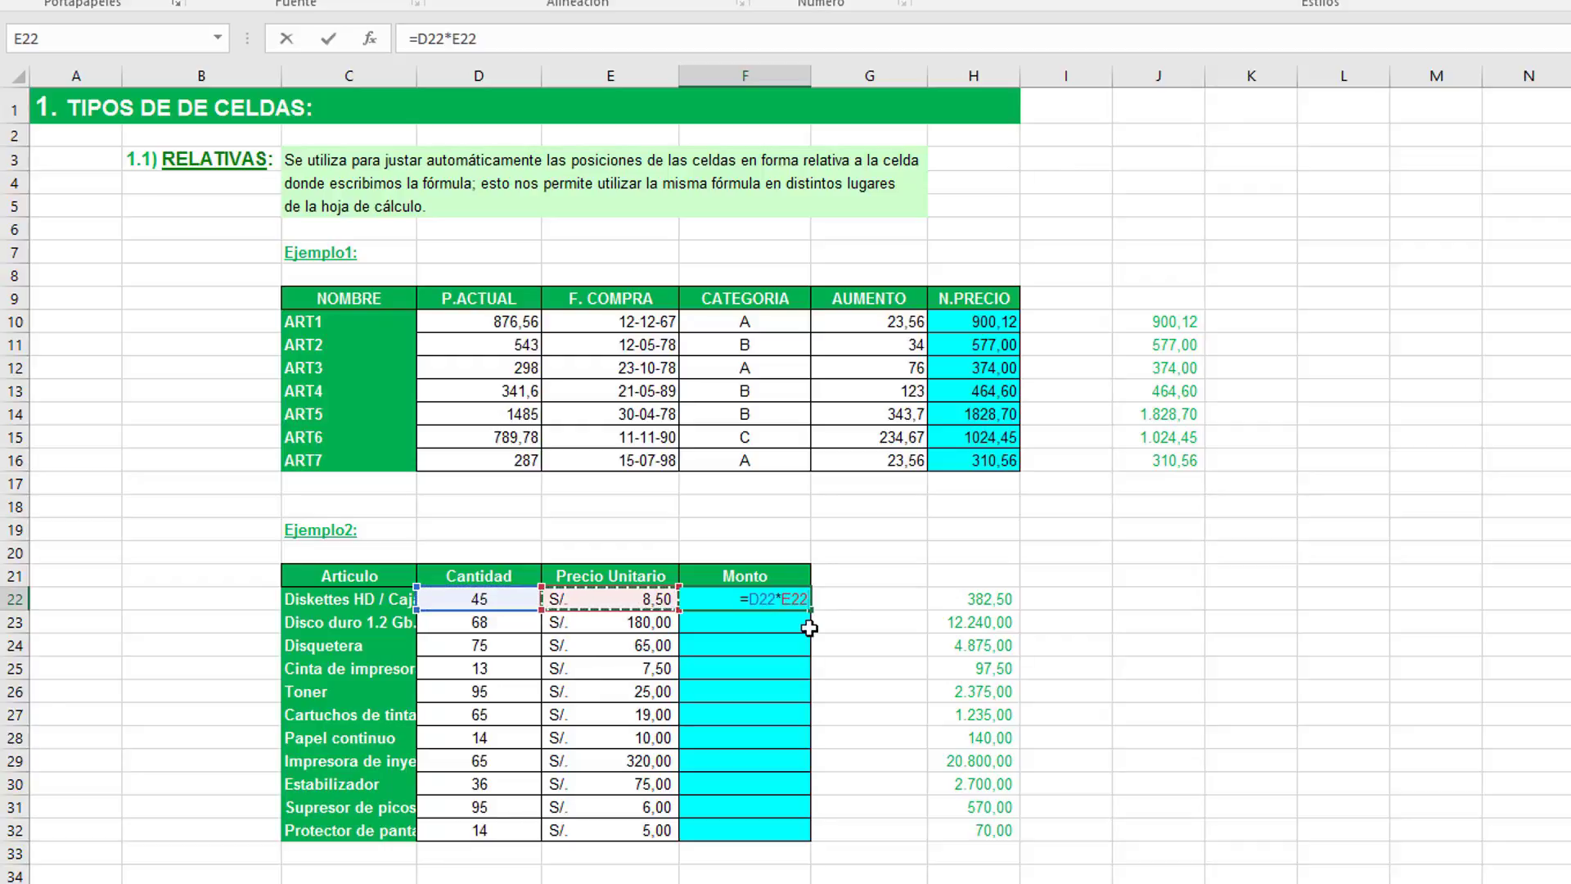
{"action": "key", "text": "Return"}
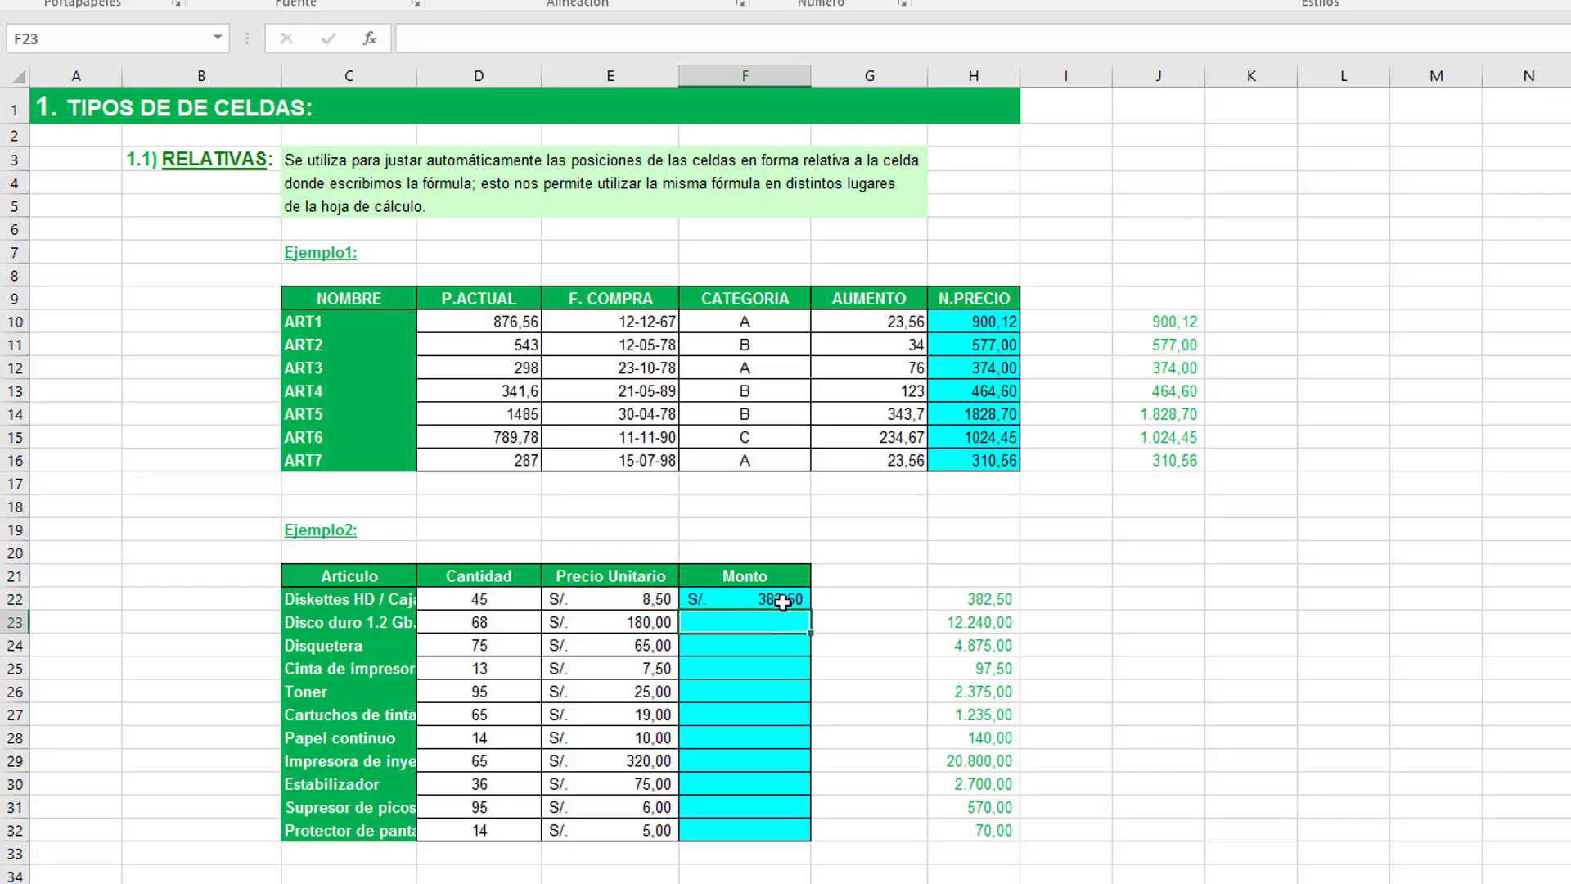
Step: Auto-fill the Monto formula from F22 down through F32, and check the cells referenced by F22 and F32
{"action": "left_click", "coordinate": [782, 601]}
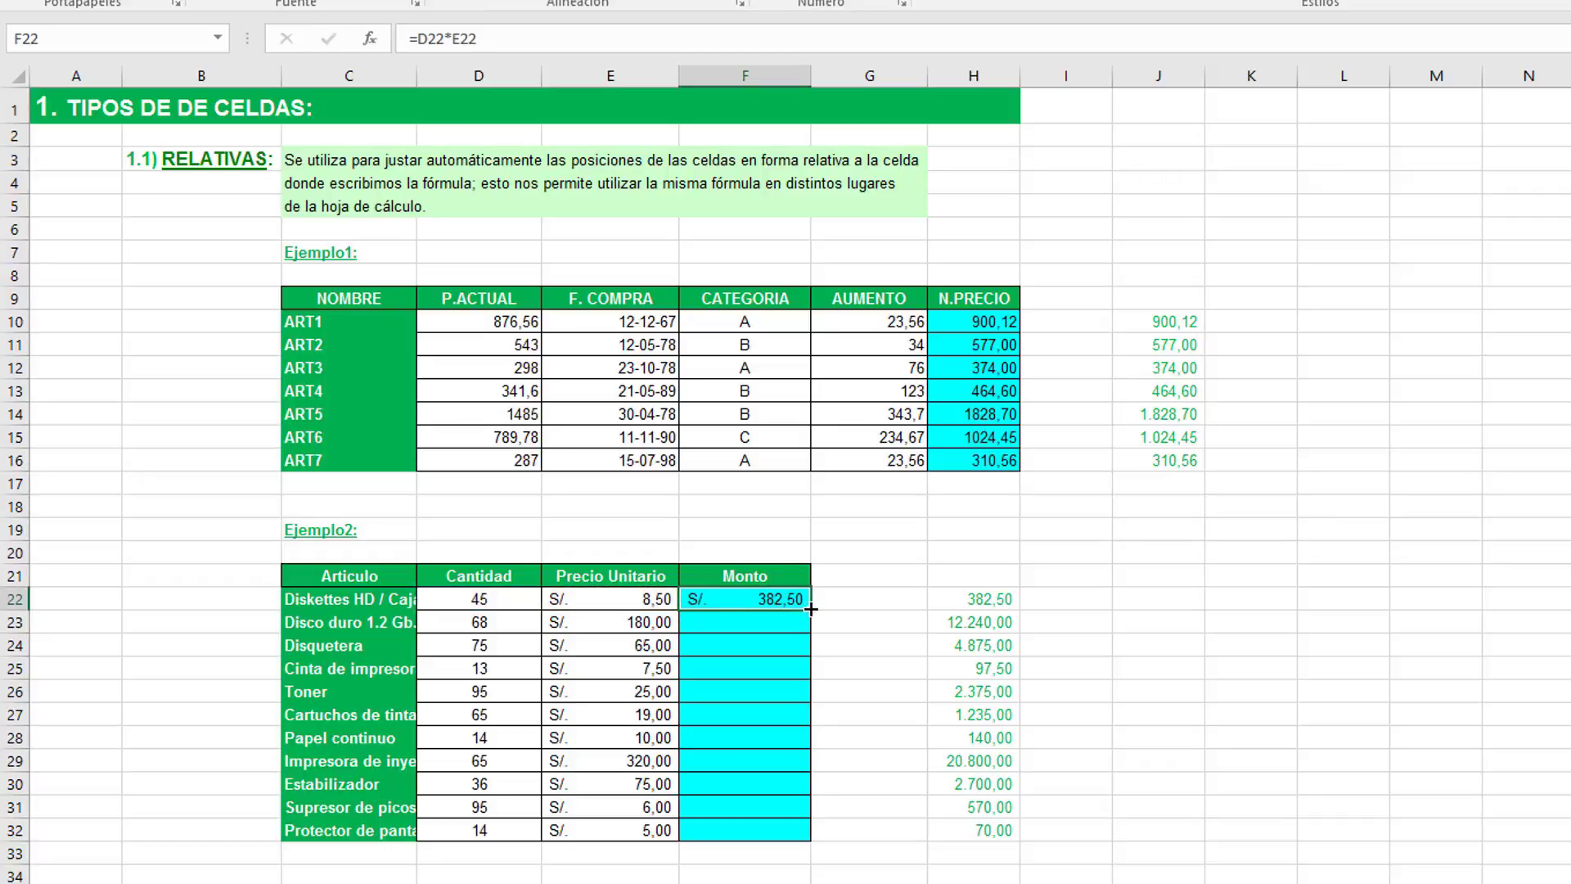
{"action": "double_click", "coordinate": [810, 609]}
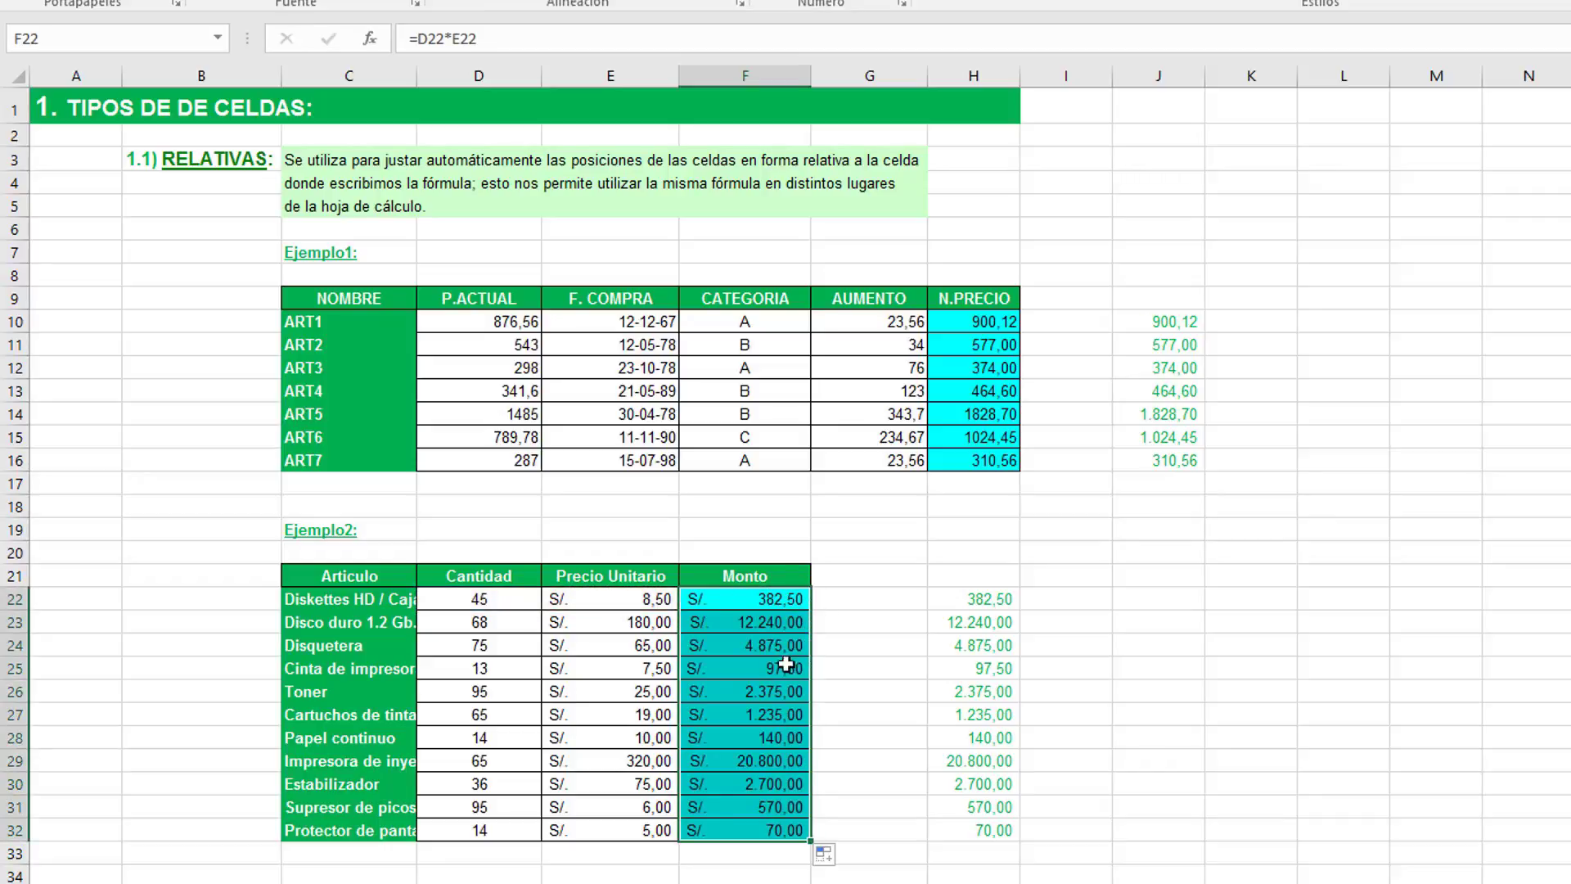
{"action": "double_click", "coordinate": [773, 604]}
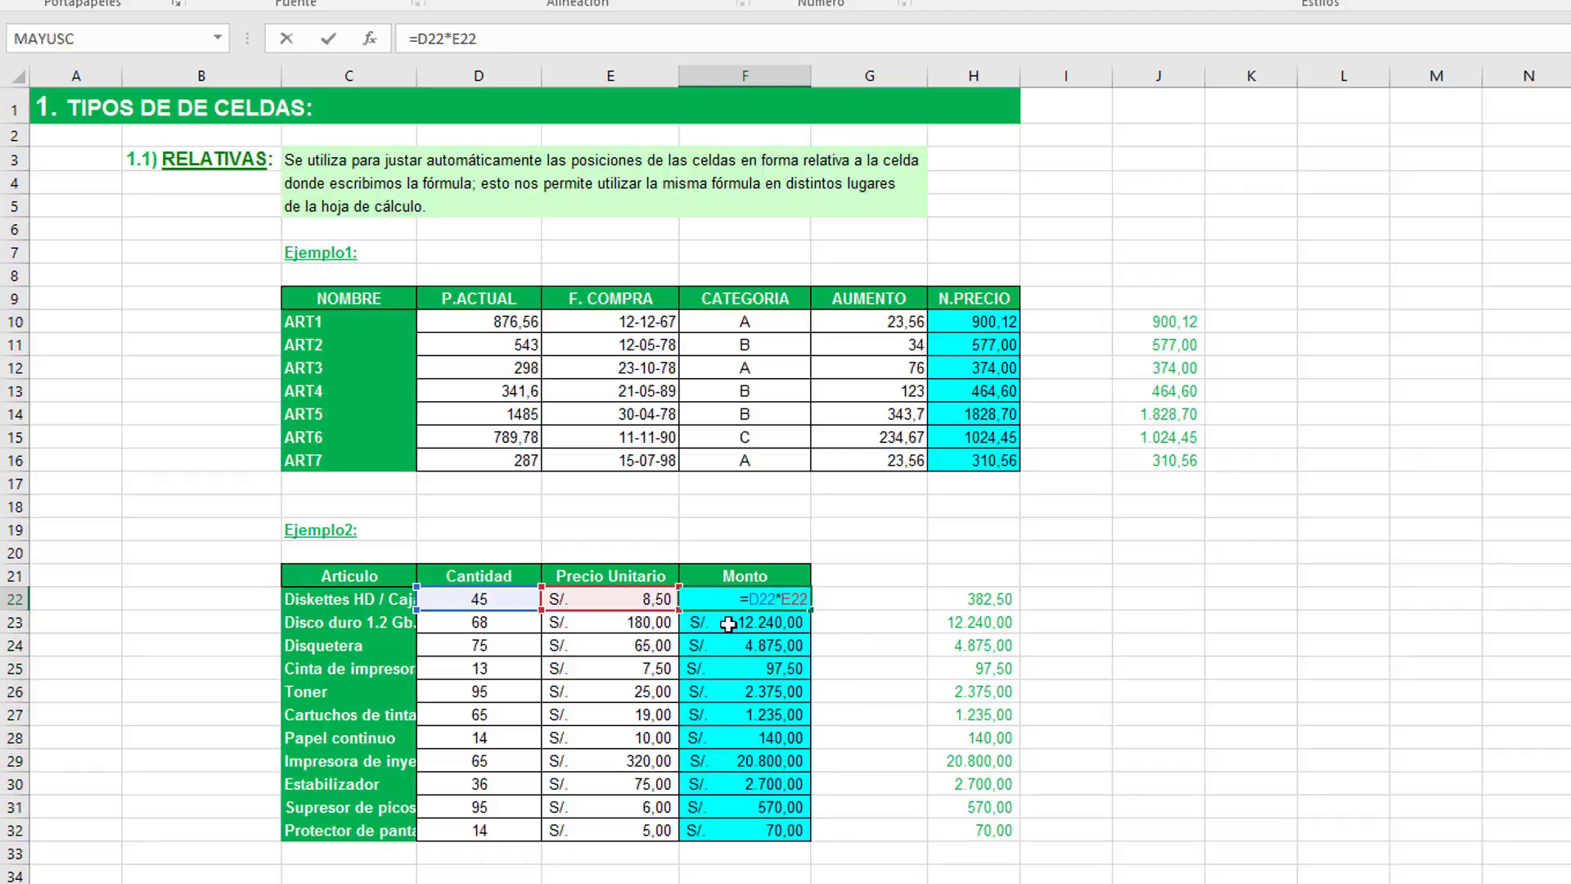
{"action": "key", "text": "Return"}
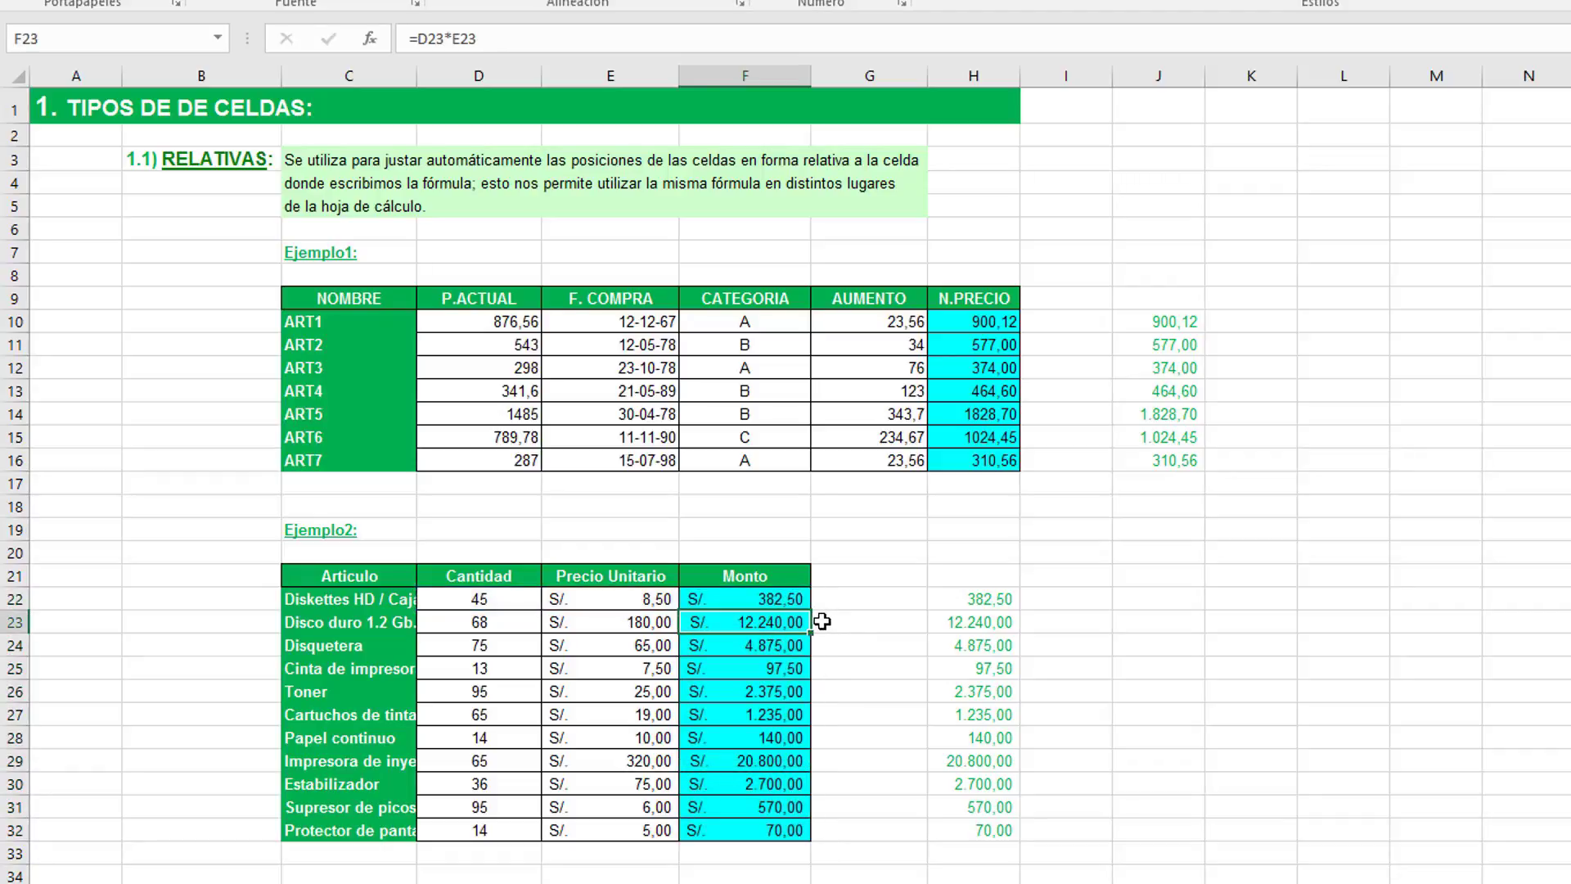
{"action": "double_click", "coordinate": [779, 826]}
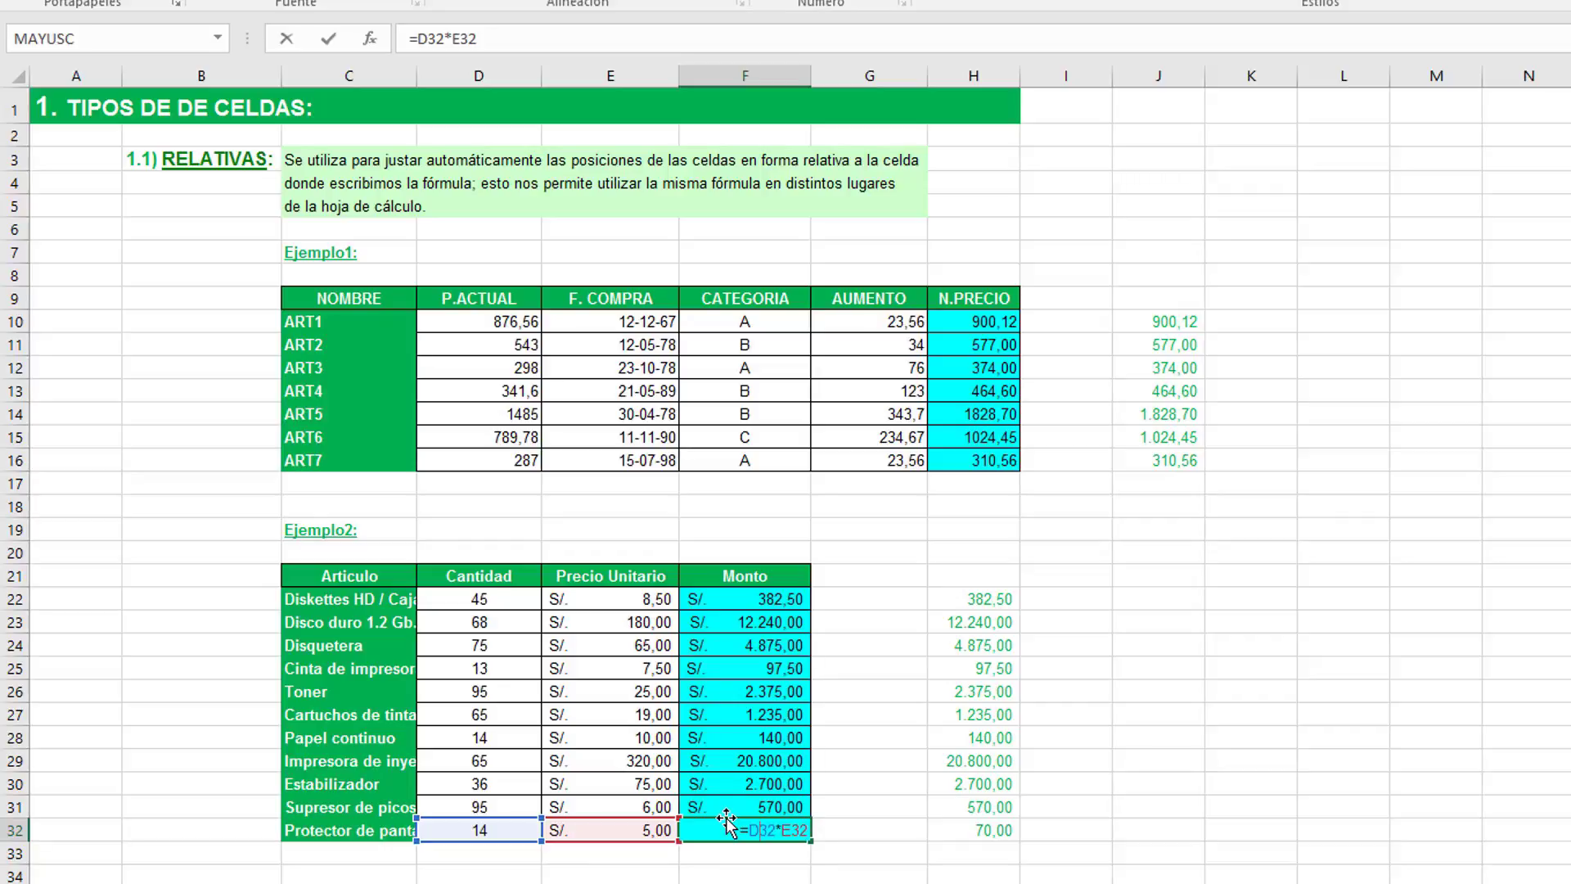
{"action": "key", "text": "Return"}
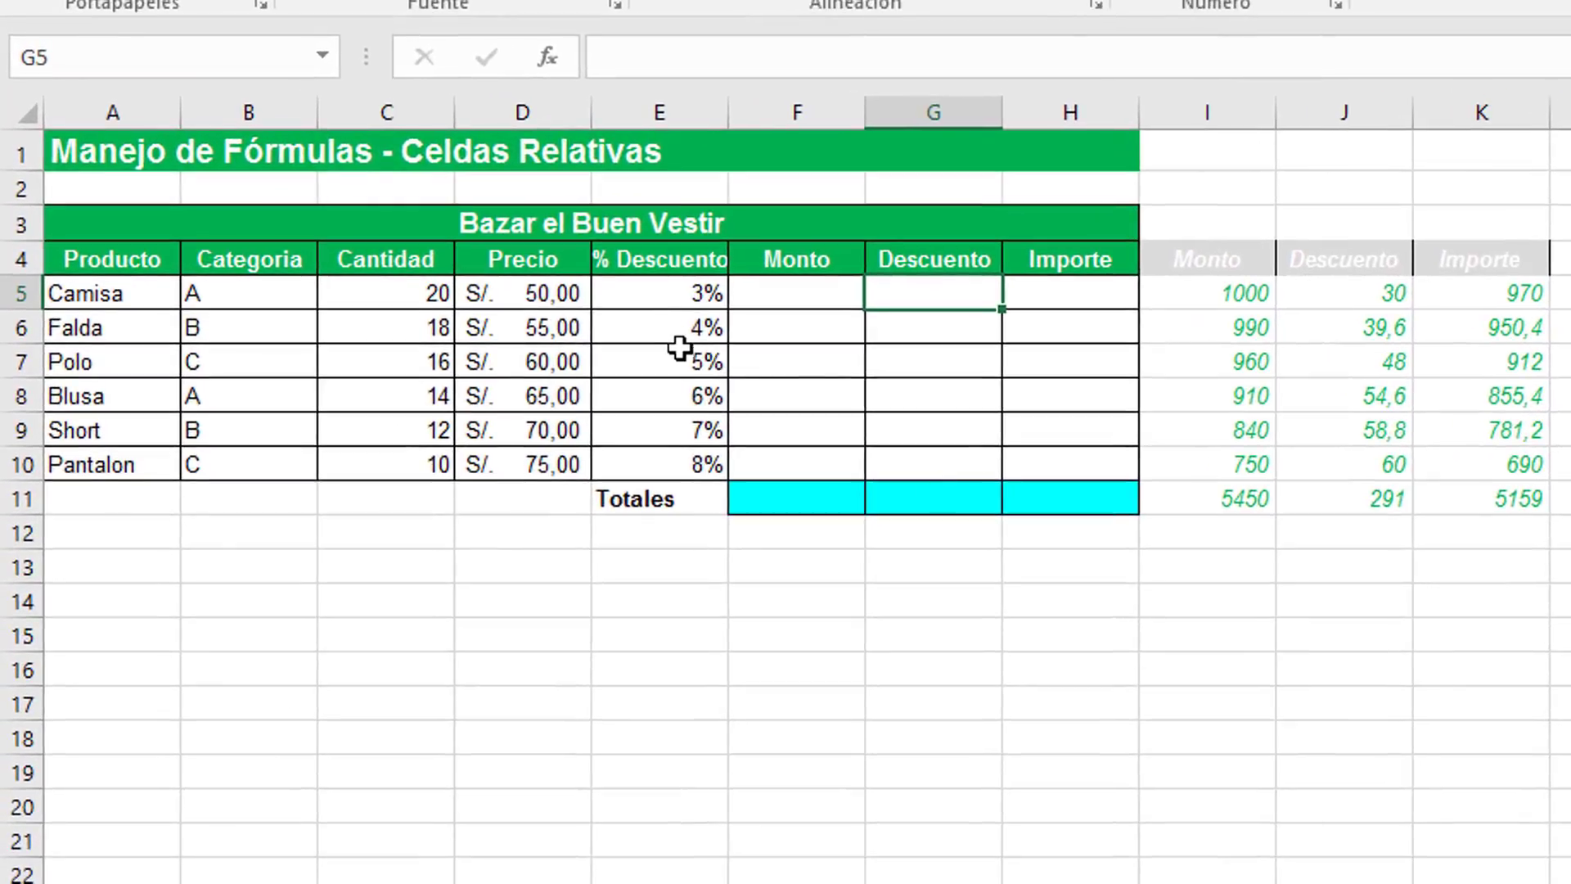
Step: In the Bazar el Buen Vestir table, calculate Monto in F5 with =C5*D5 and copy the formula down through F10
{"action": "left_click", "coordinate": [790, 300]}
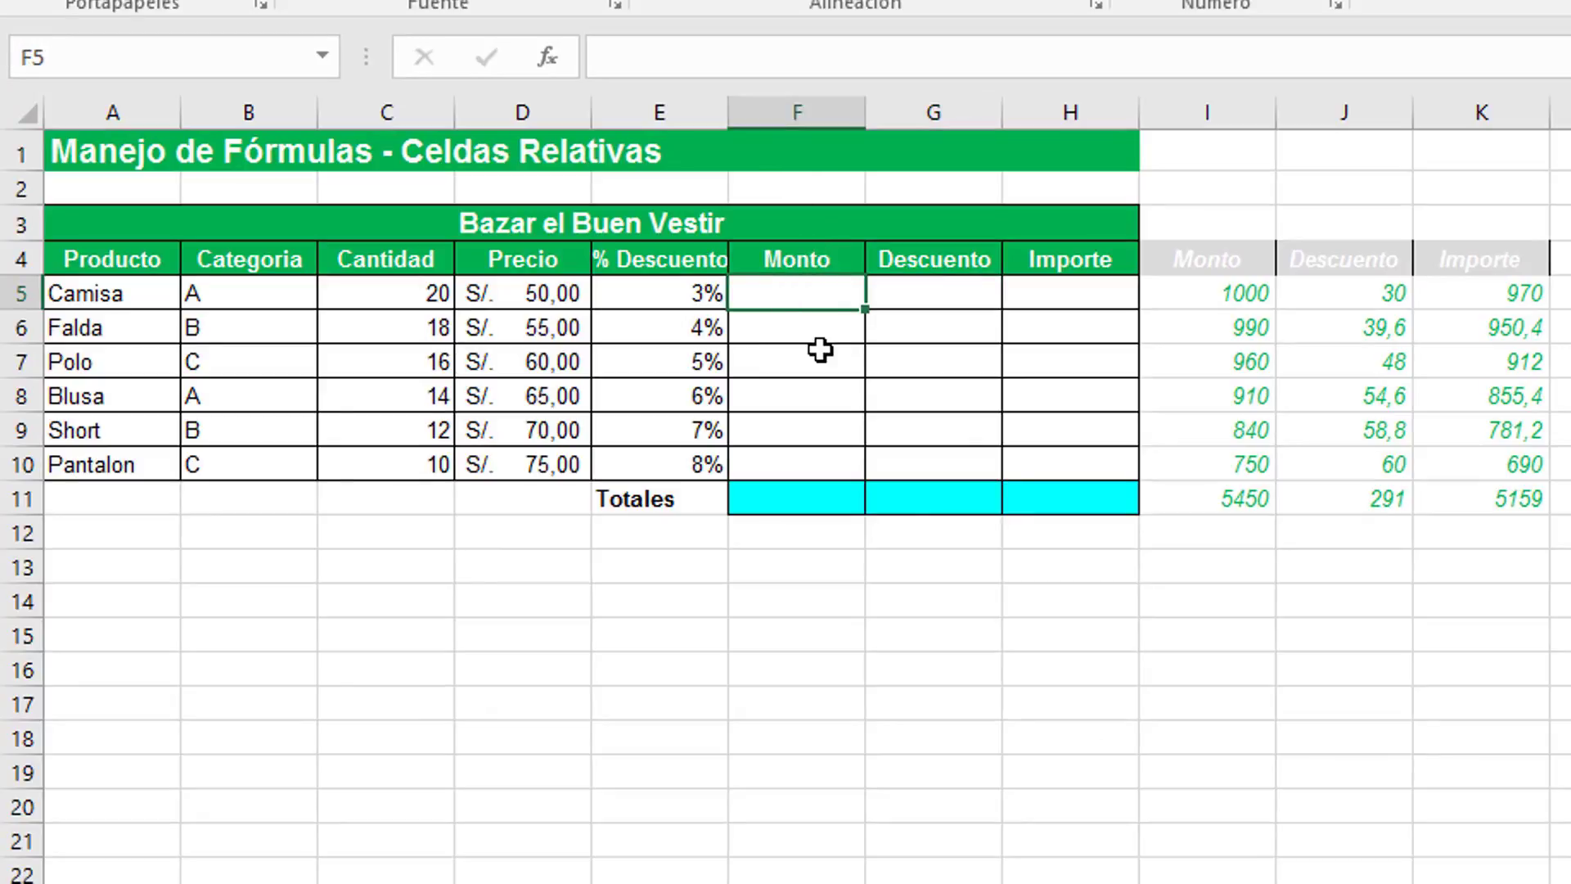
{"action": "type", "text": "="}
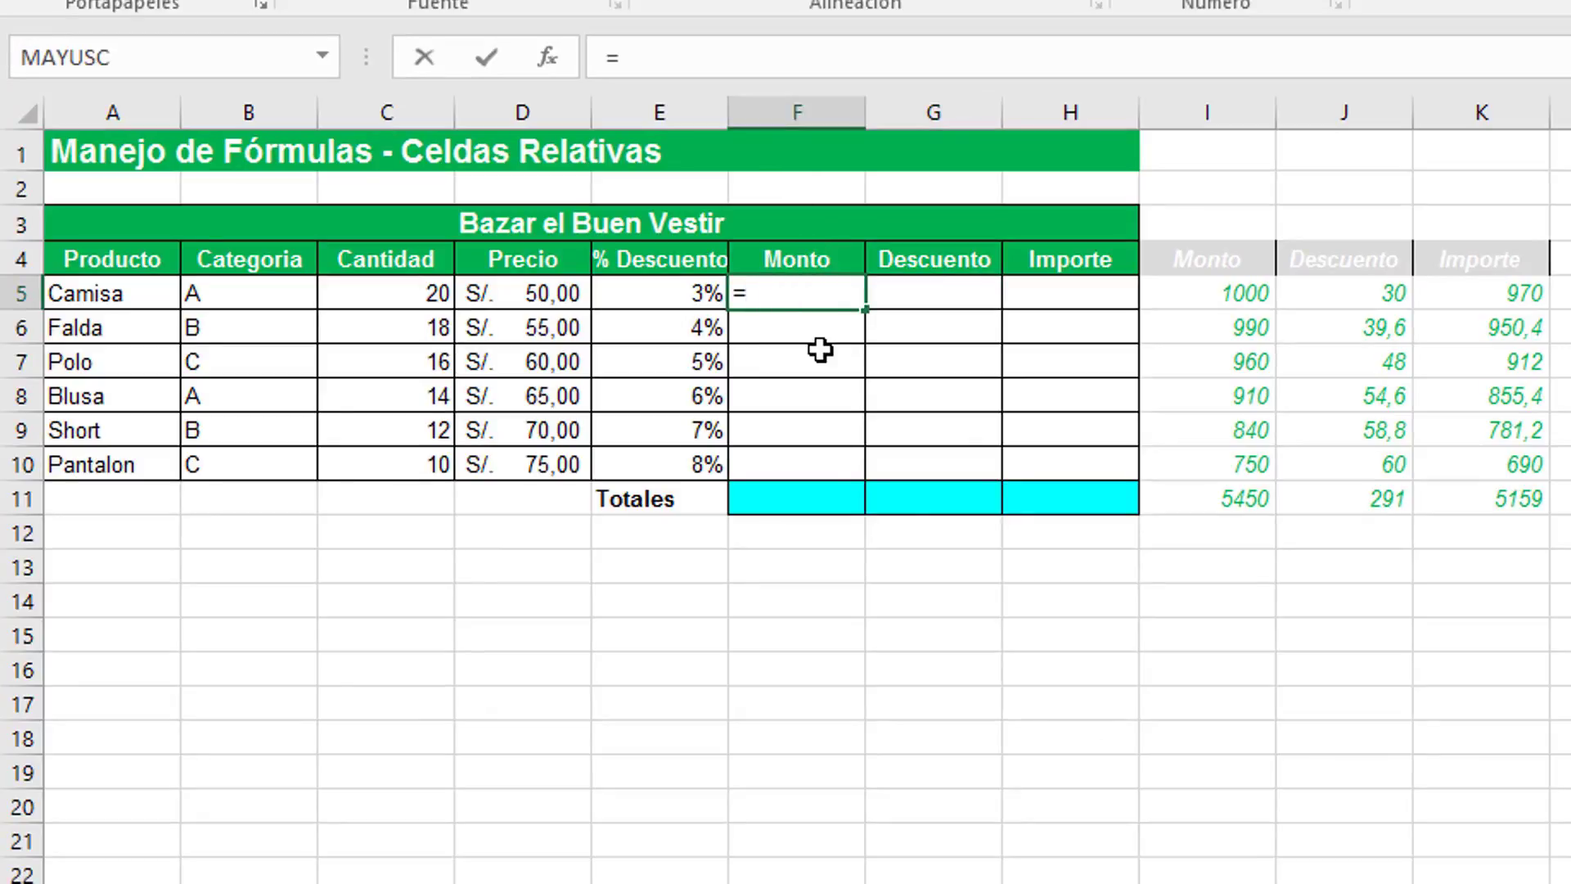
{"action": "left_click", "coordinate": [440, 295]}
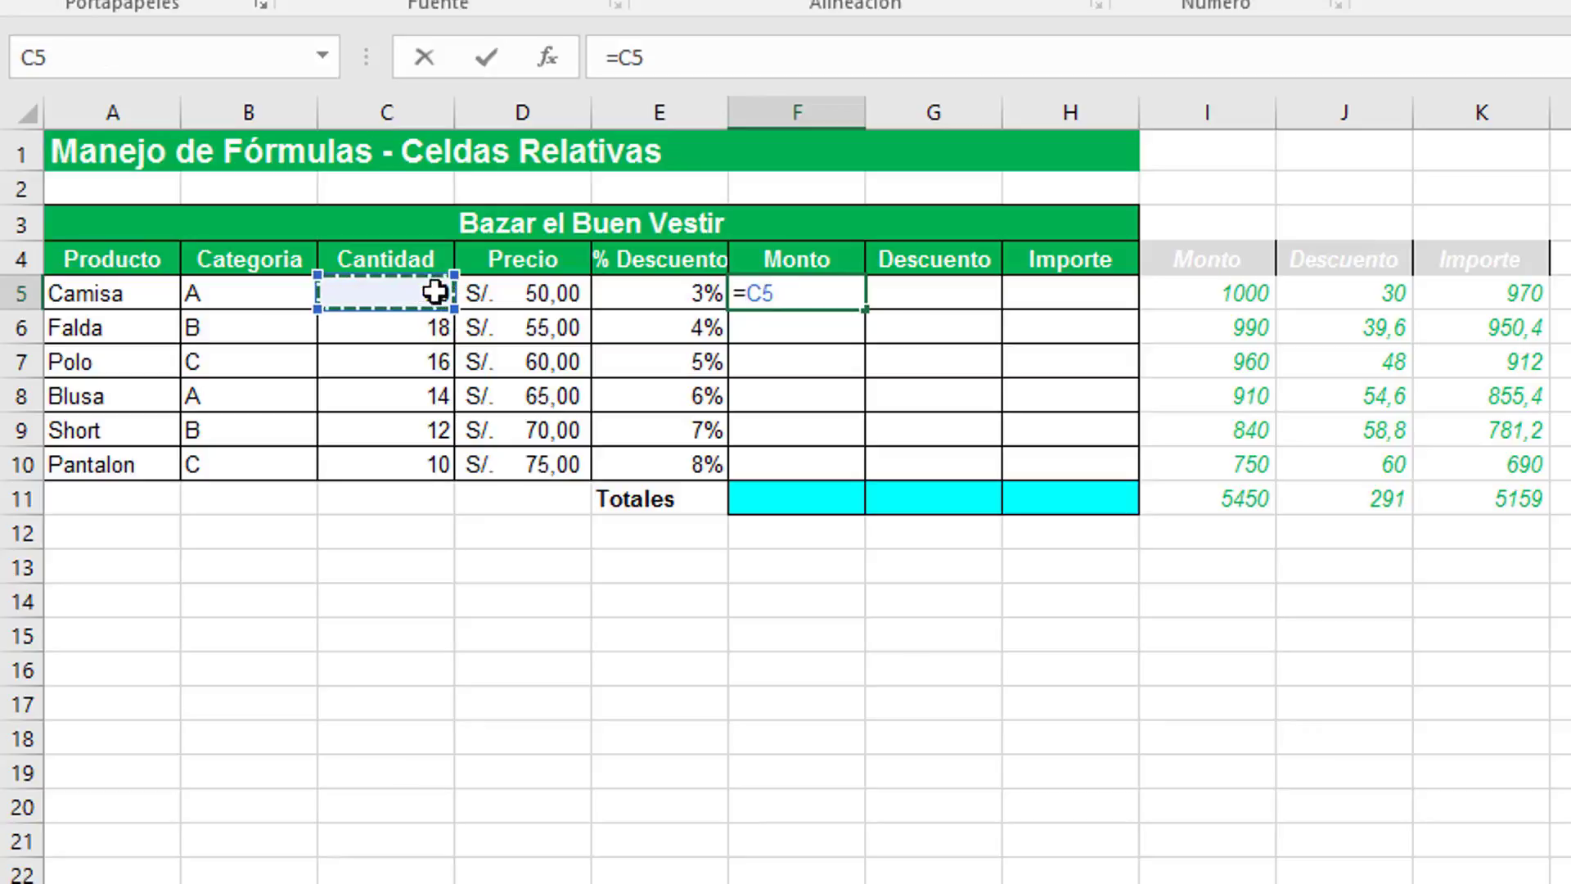
{"action": "type", "text": "*"}
{"action": "left_click", "coordinate": [538, 294]}
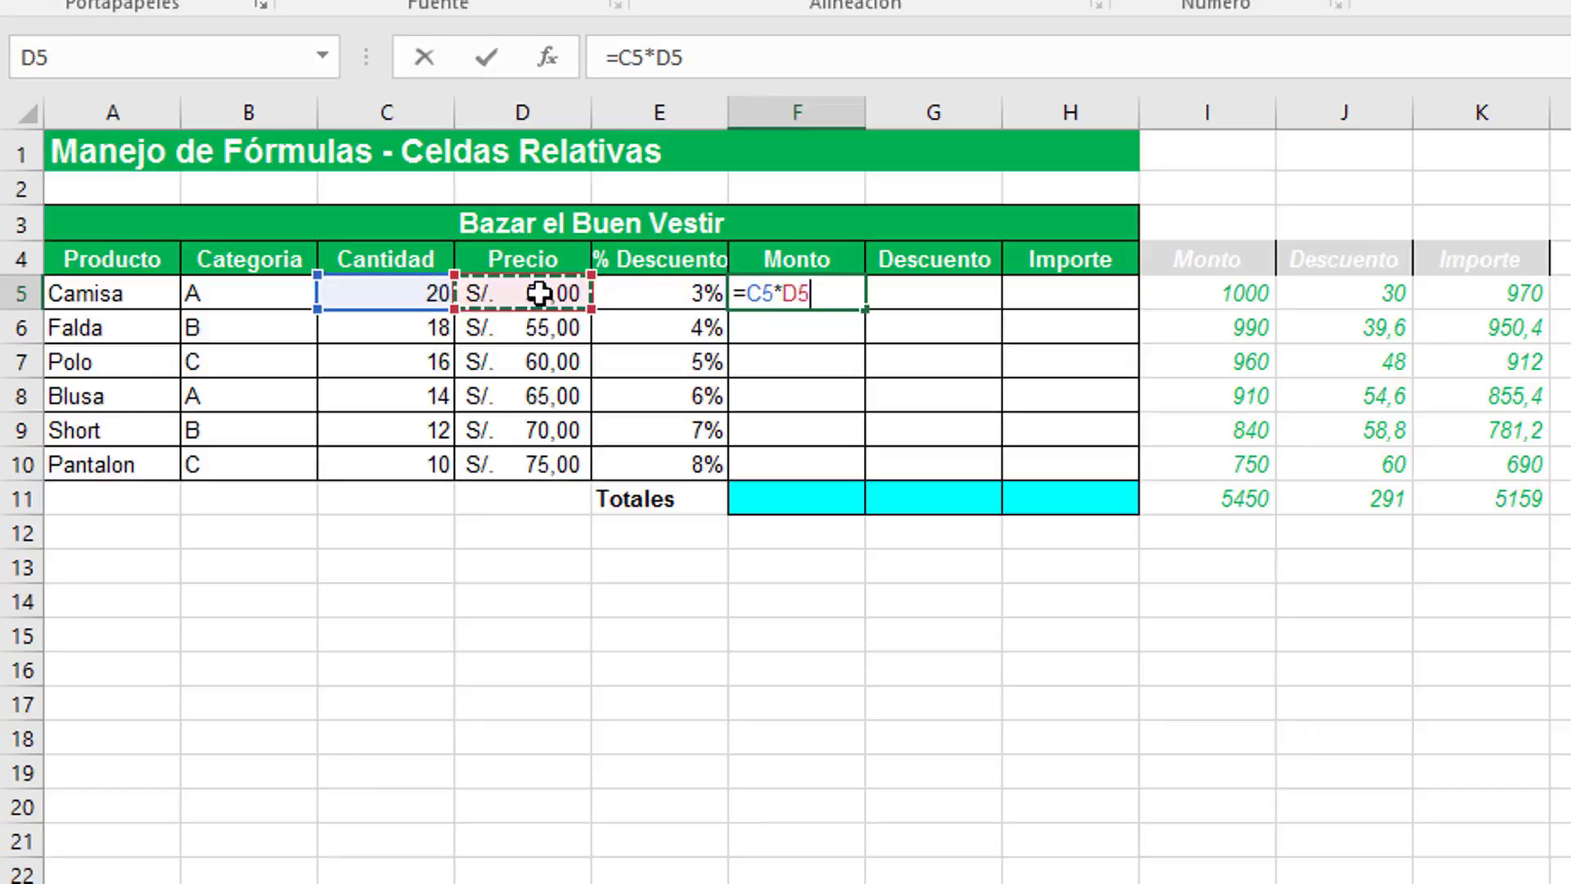
{"action": "key", "text": "Return"}
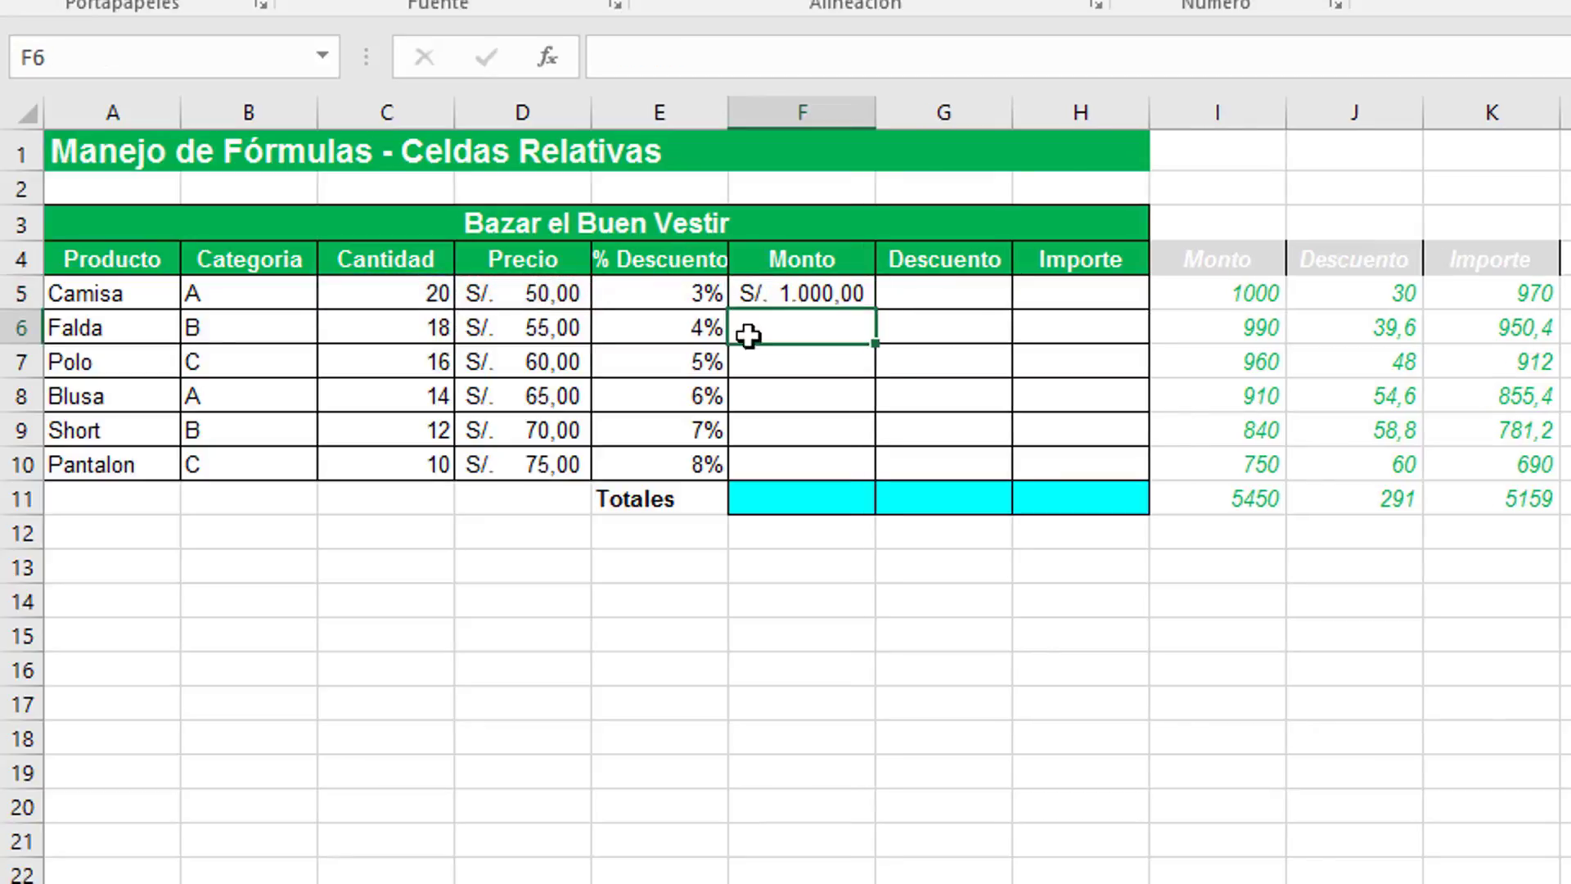
{"action": "left_click", "coordinate": [839, 288]}
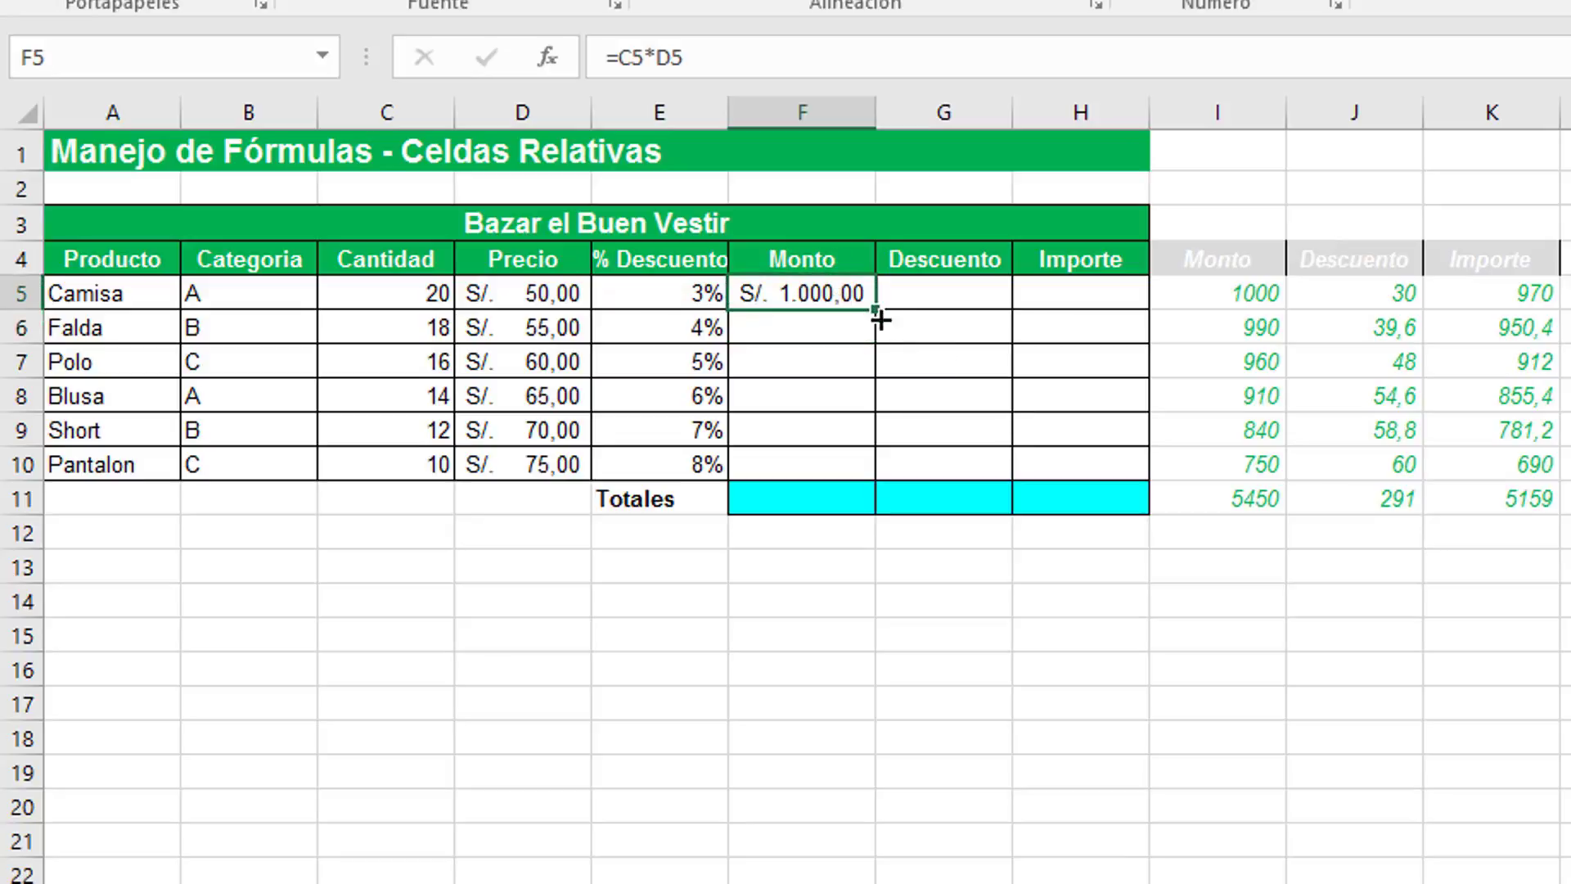
{"action": "left_click_drag", "start_coordinate": [880, 319], "coordinate": [884, 468]}
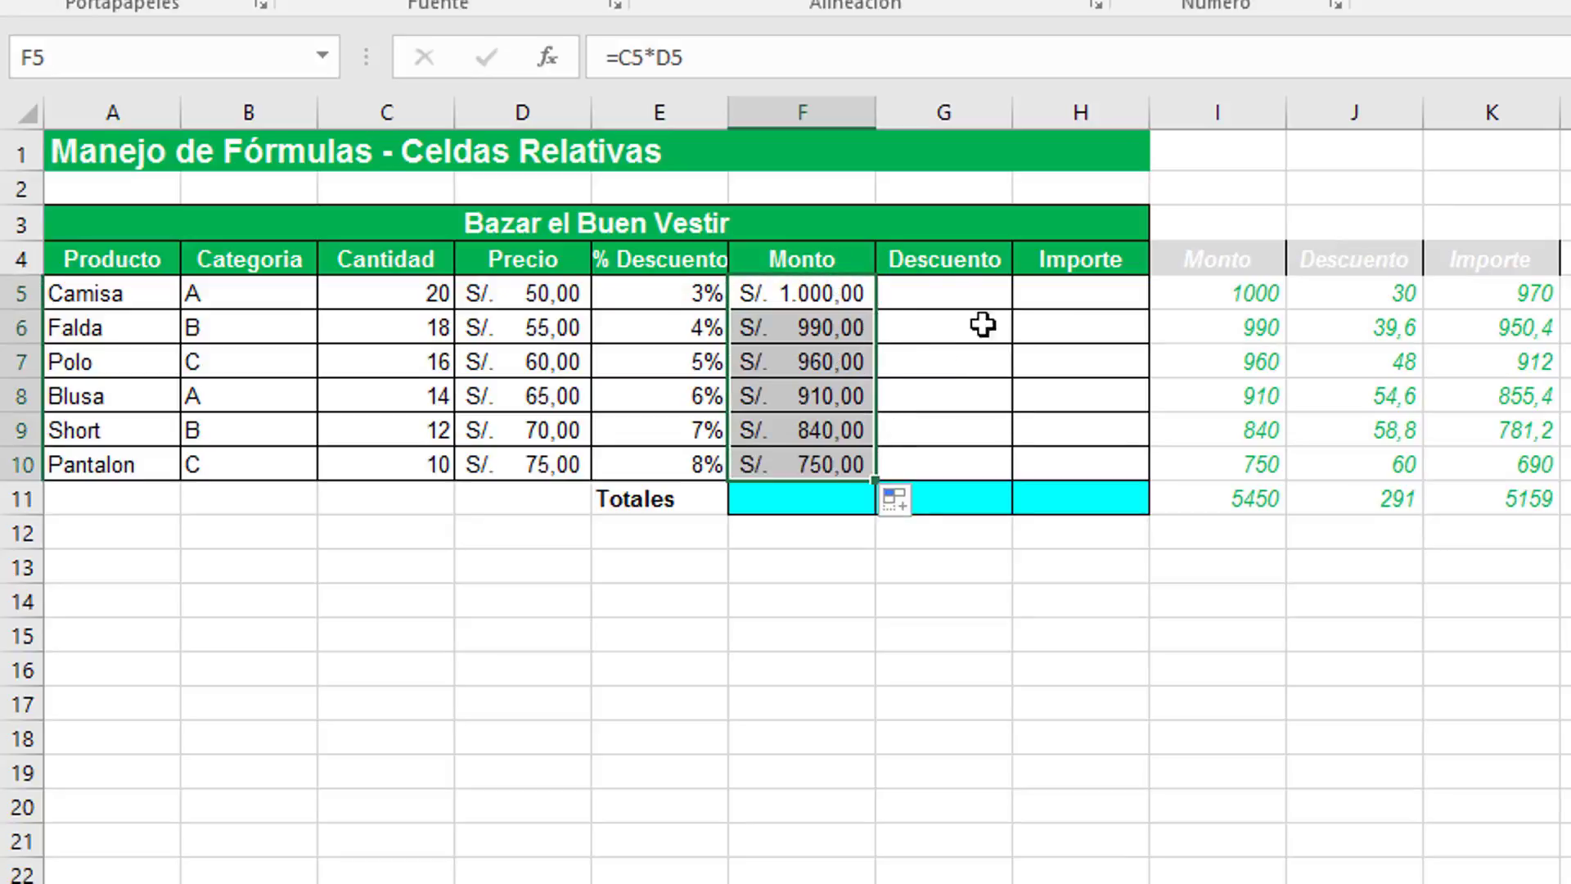
Step: Calculate Descuento in G5 with =F5*E5 and copy the formula down through G10
{"action": "left_click", "coordinate": [944, 290]}
{"action": "type", "text": "="}
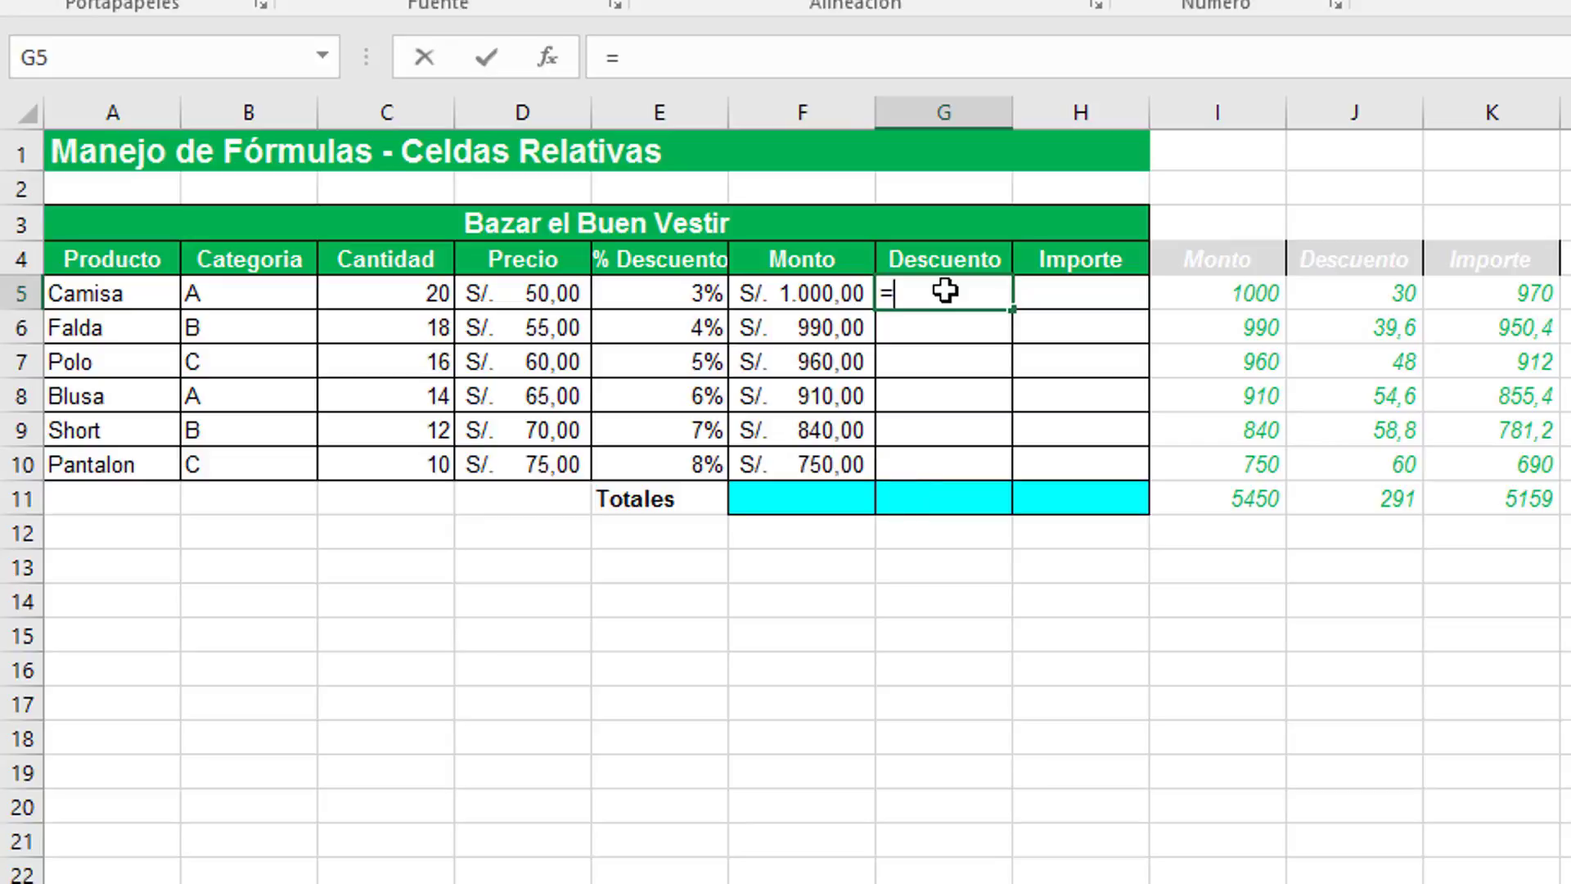
{"action": "left_click", "coordinate": [810, 293]}
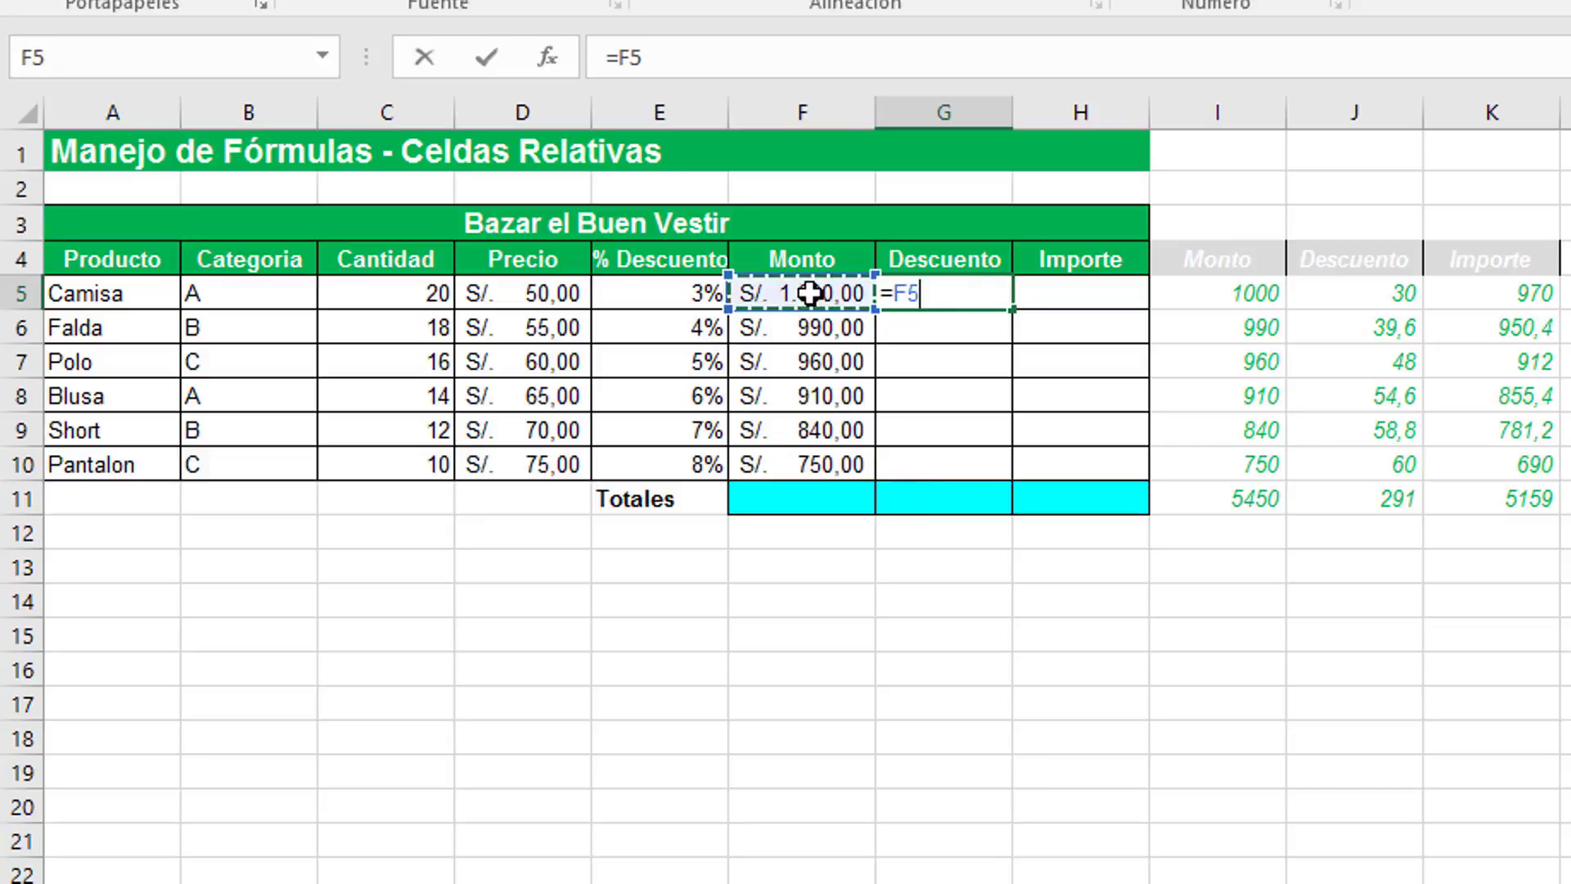
{"action": "type", "text": "*"}
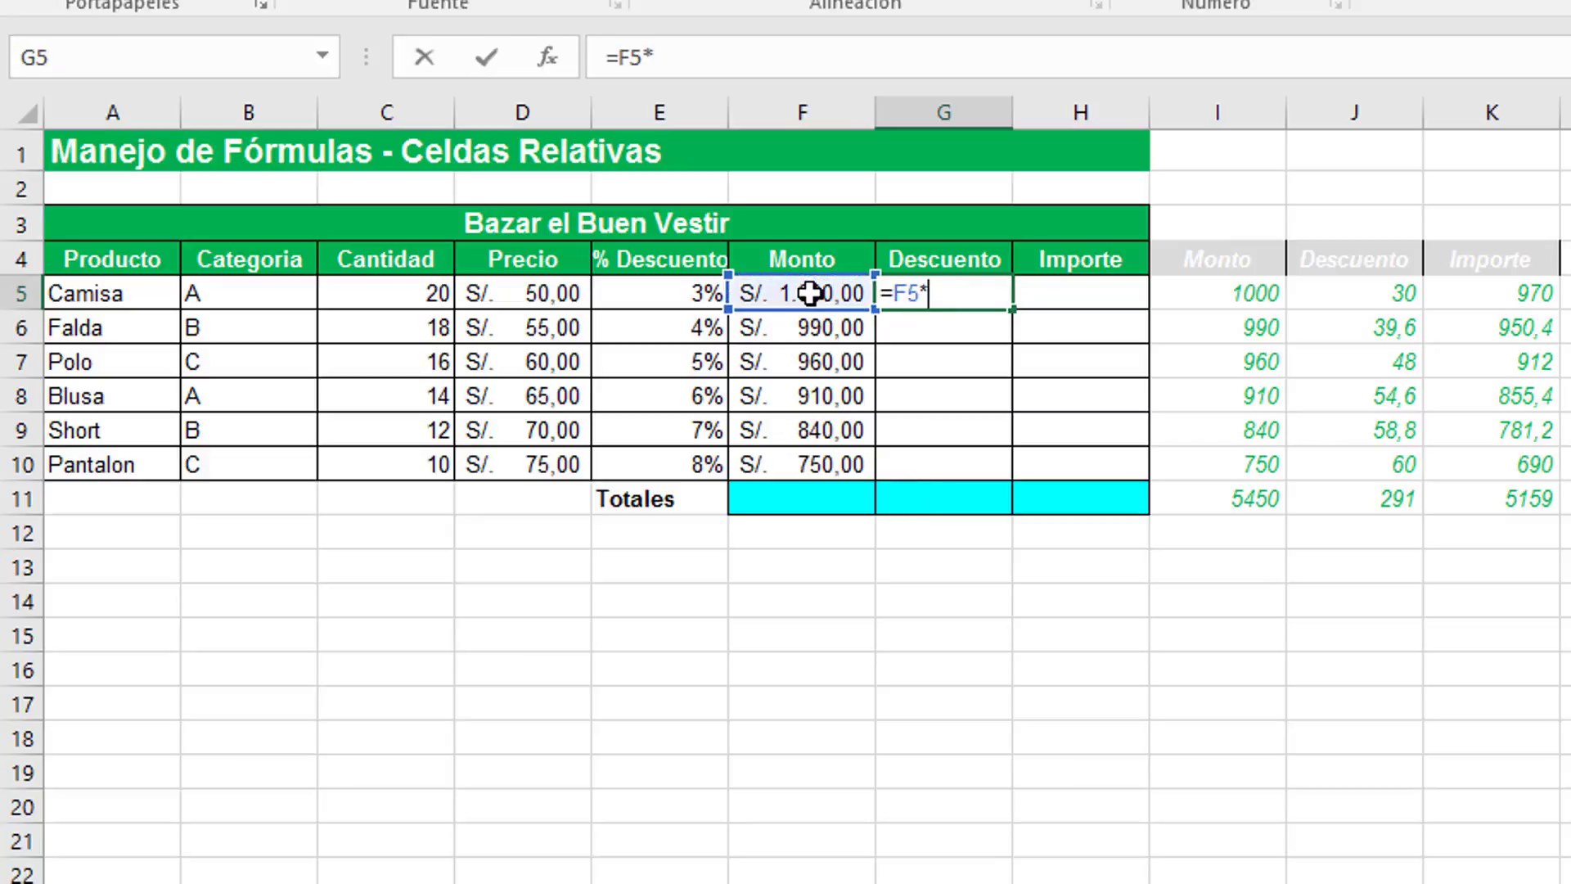
{"action": "left_click", "coordinate": [663, 299]}
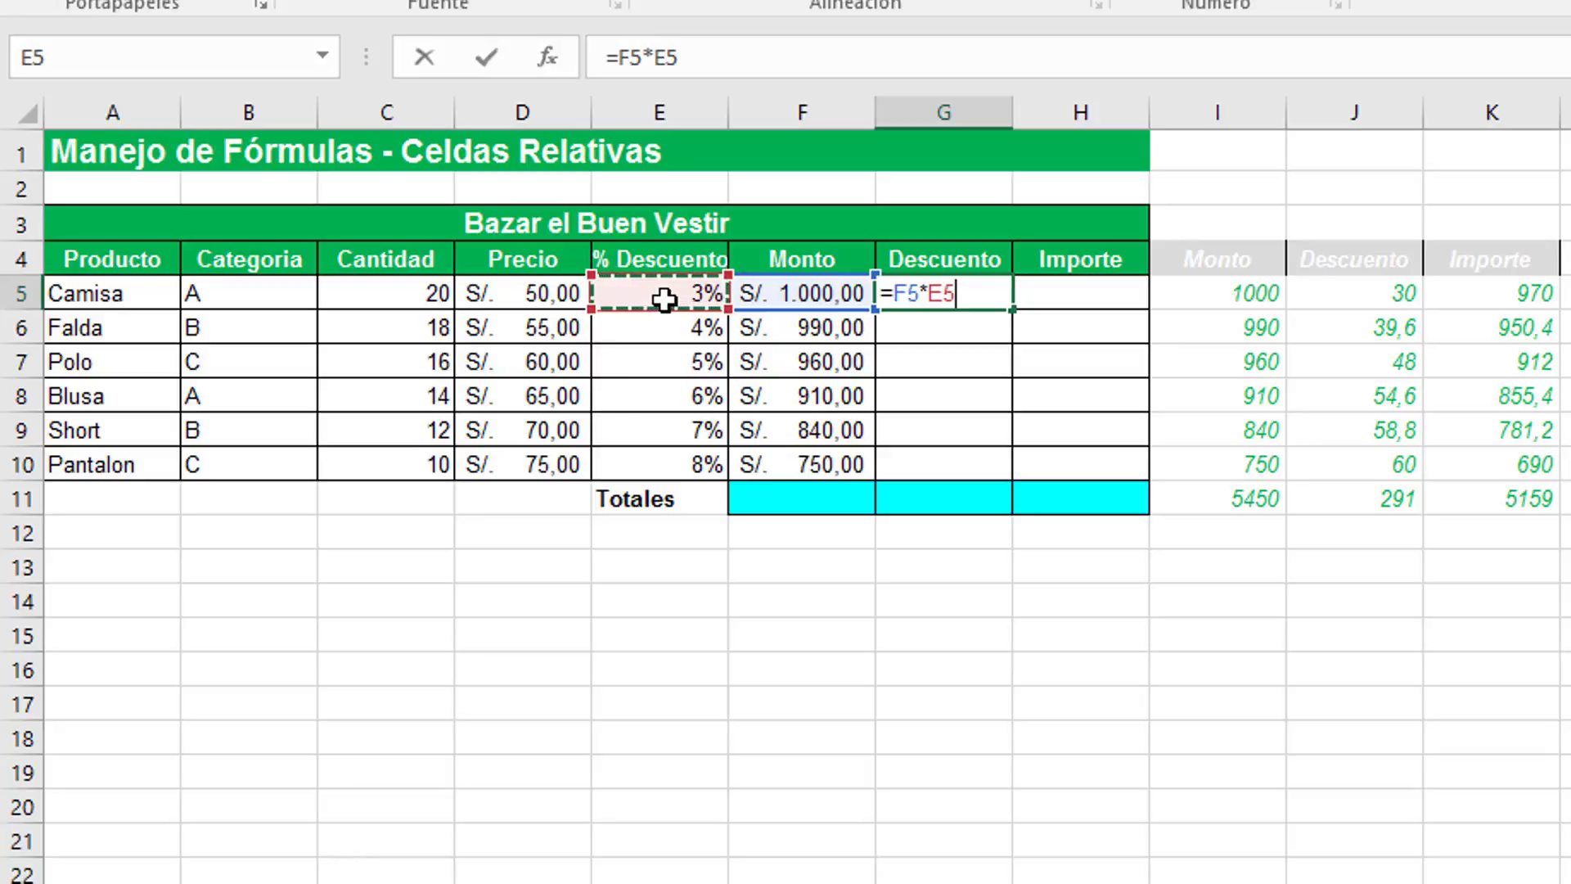
{"action": "key", "text": "Return"}
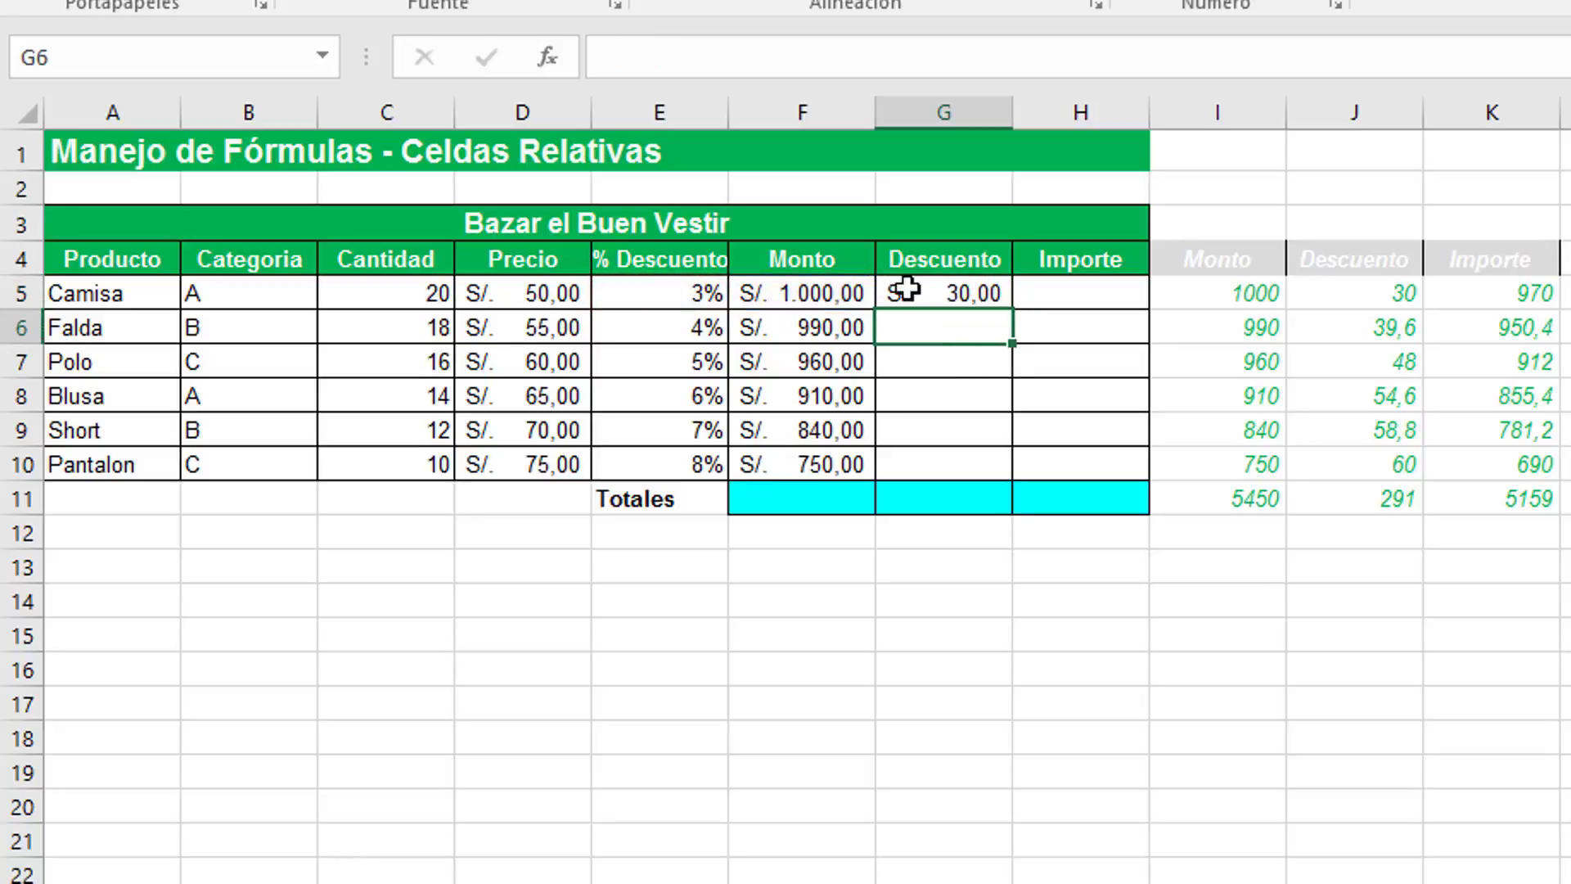
{"action": "left_click", "coordinate": [935, 292]}
{"action": "left_click_drag", "start_coordinate": [1012, 310], "coordinate": [1008, 481]}
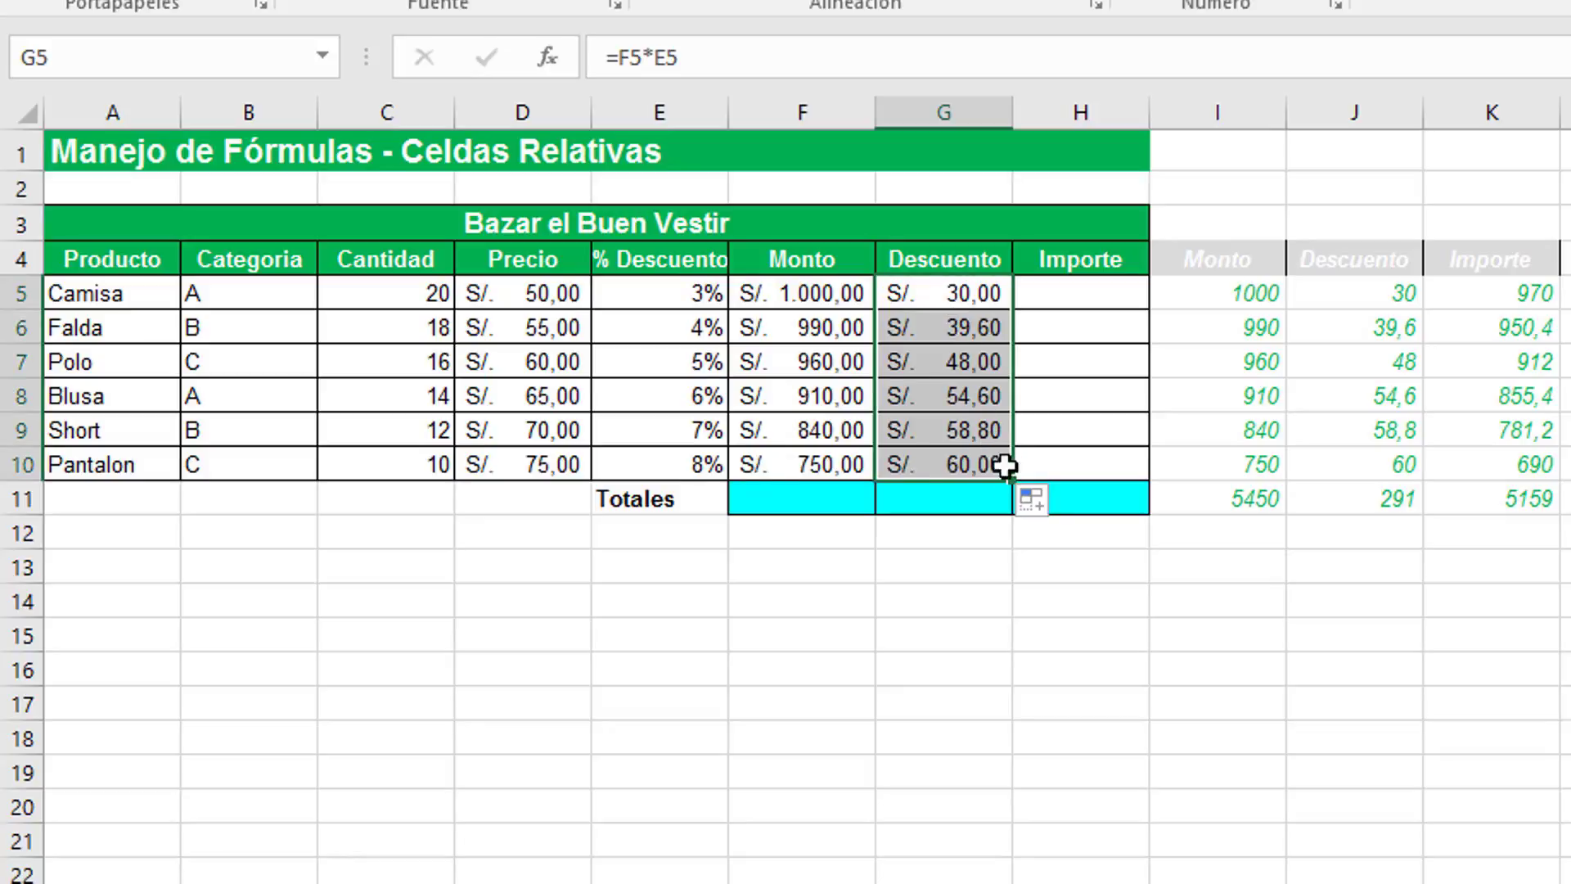
Step: Calculate Importe in H5 with =F5-G5 and copy the formula down through H10
{"action": "left_click", "coordinate": [1096, 301]}
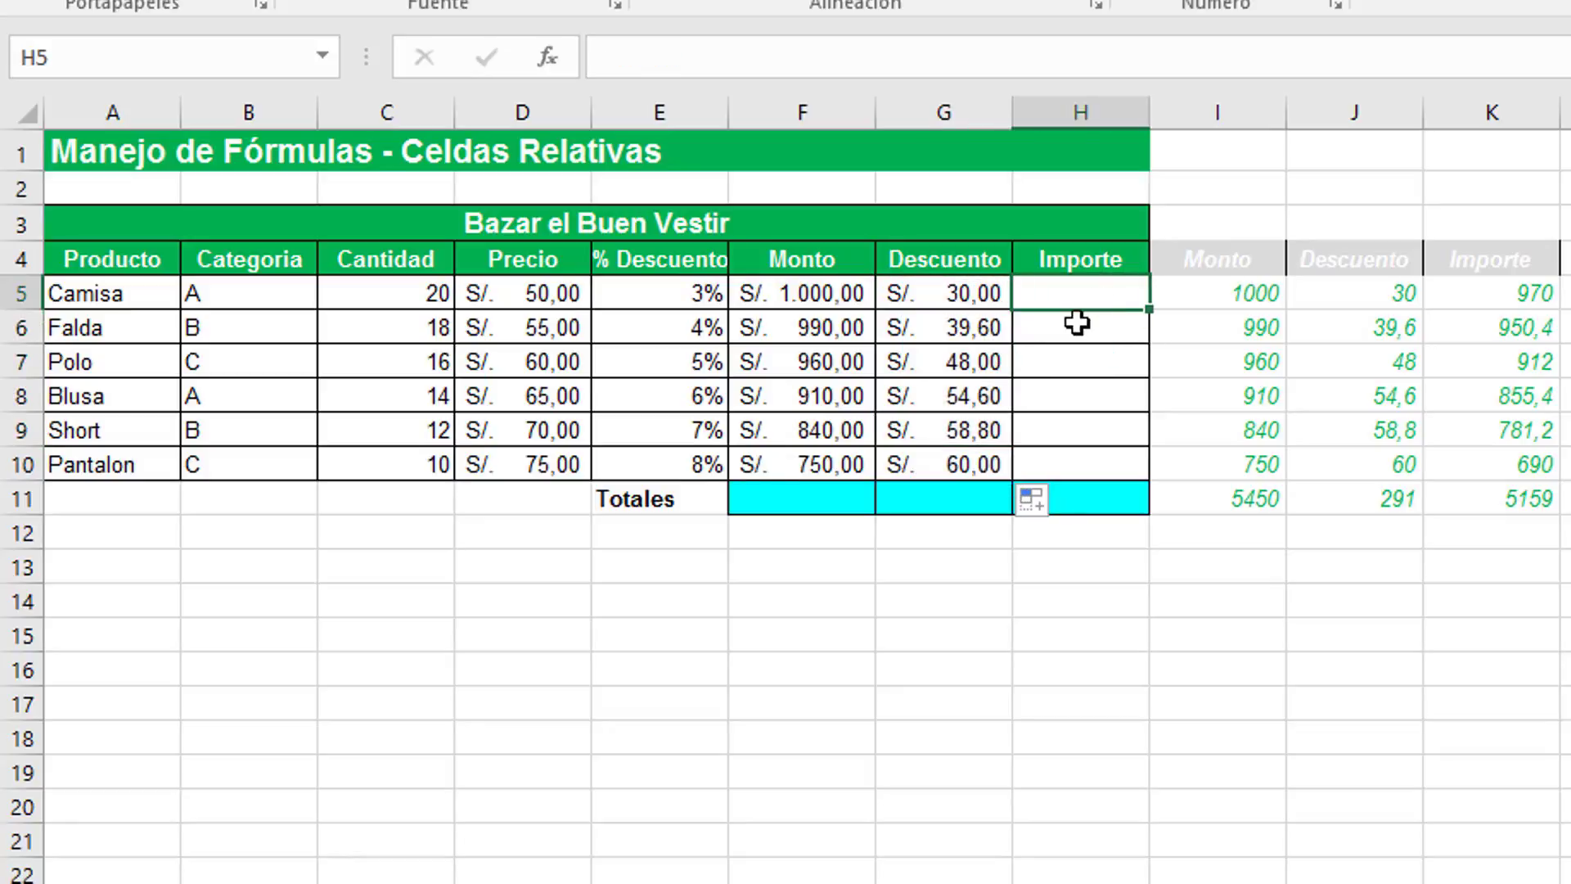
{"action": "type", "text": "="}
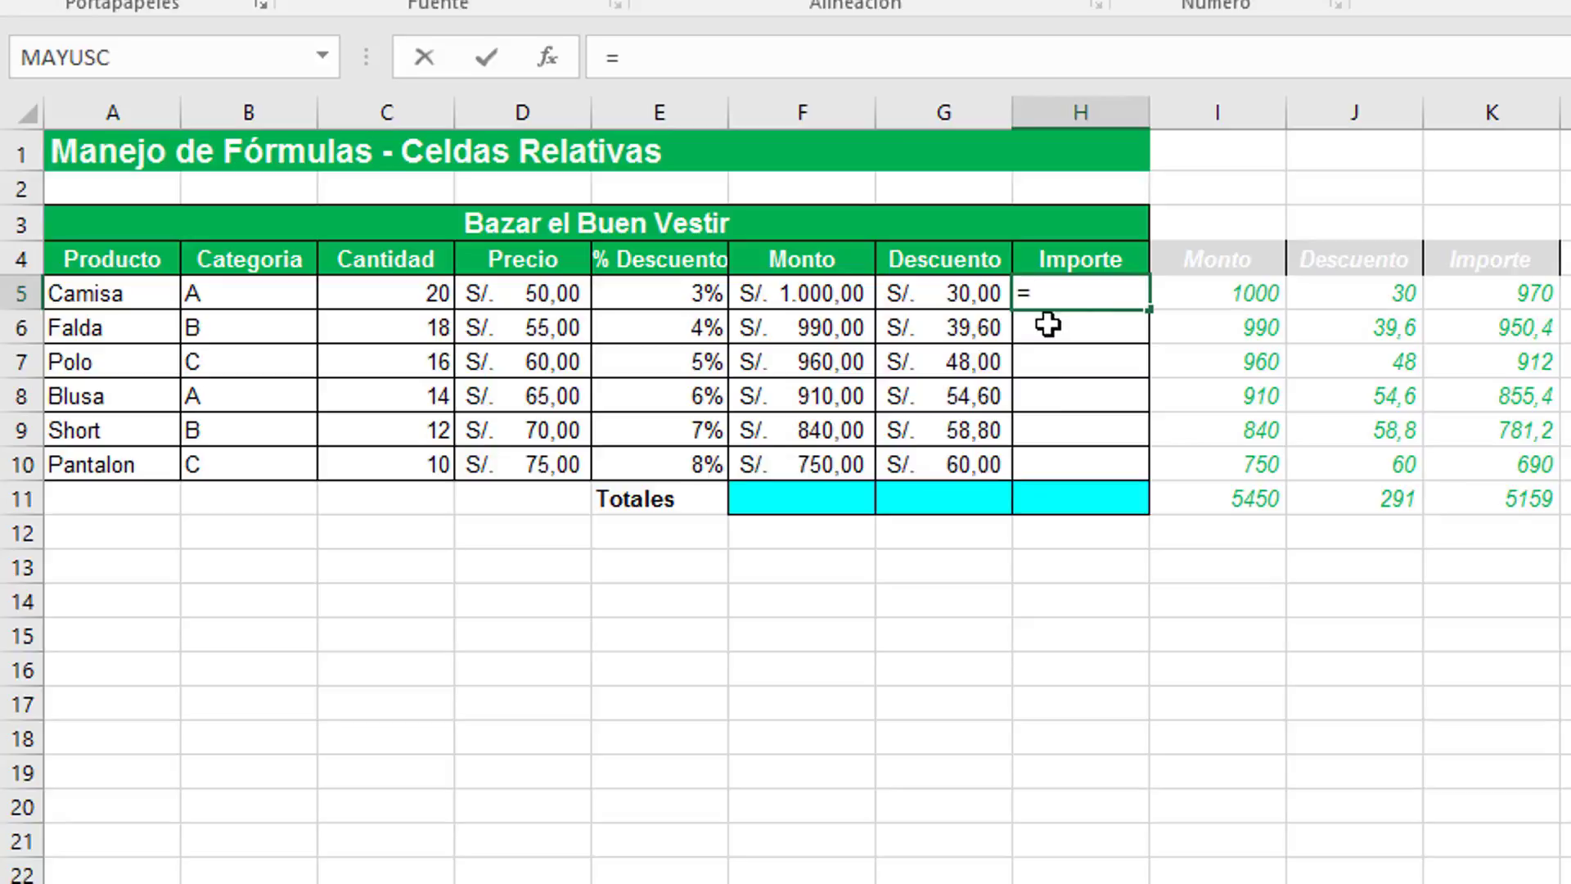
{"action": "left_click", "coordinate": [846, 296]}
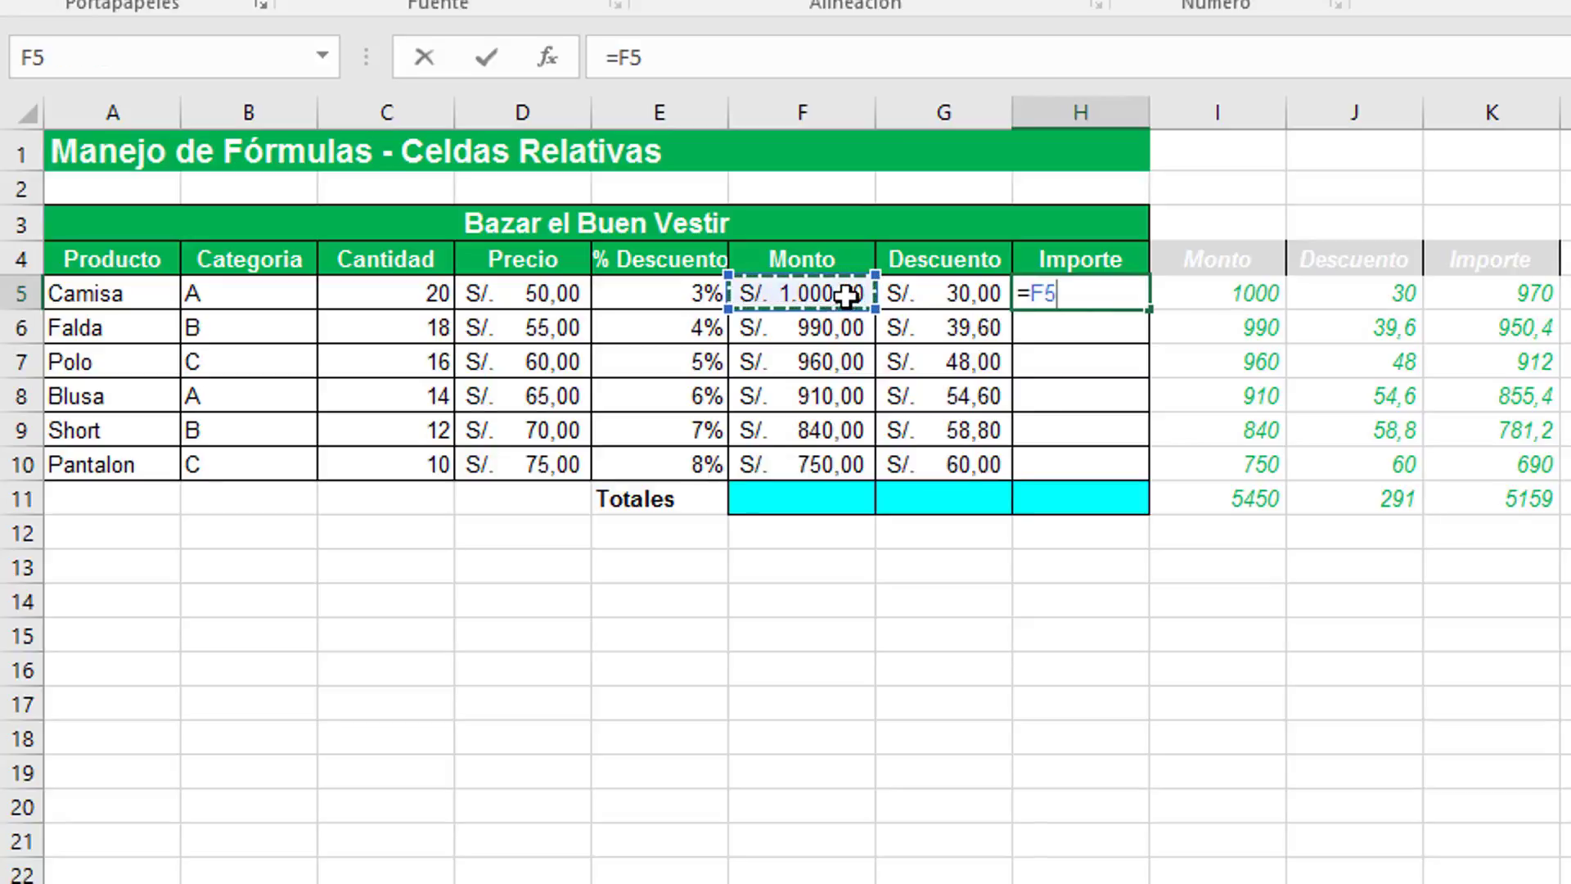
{"action": "type", "text": "-"}
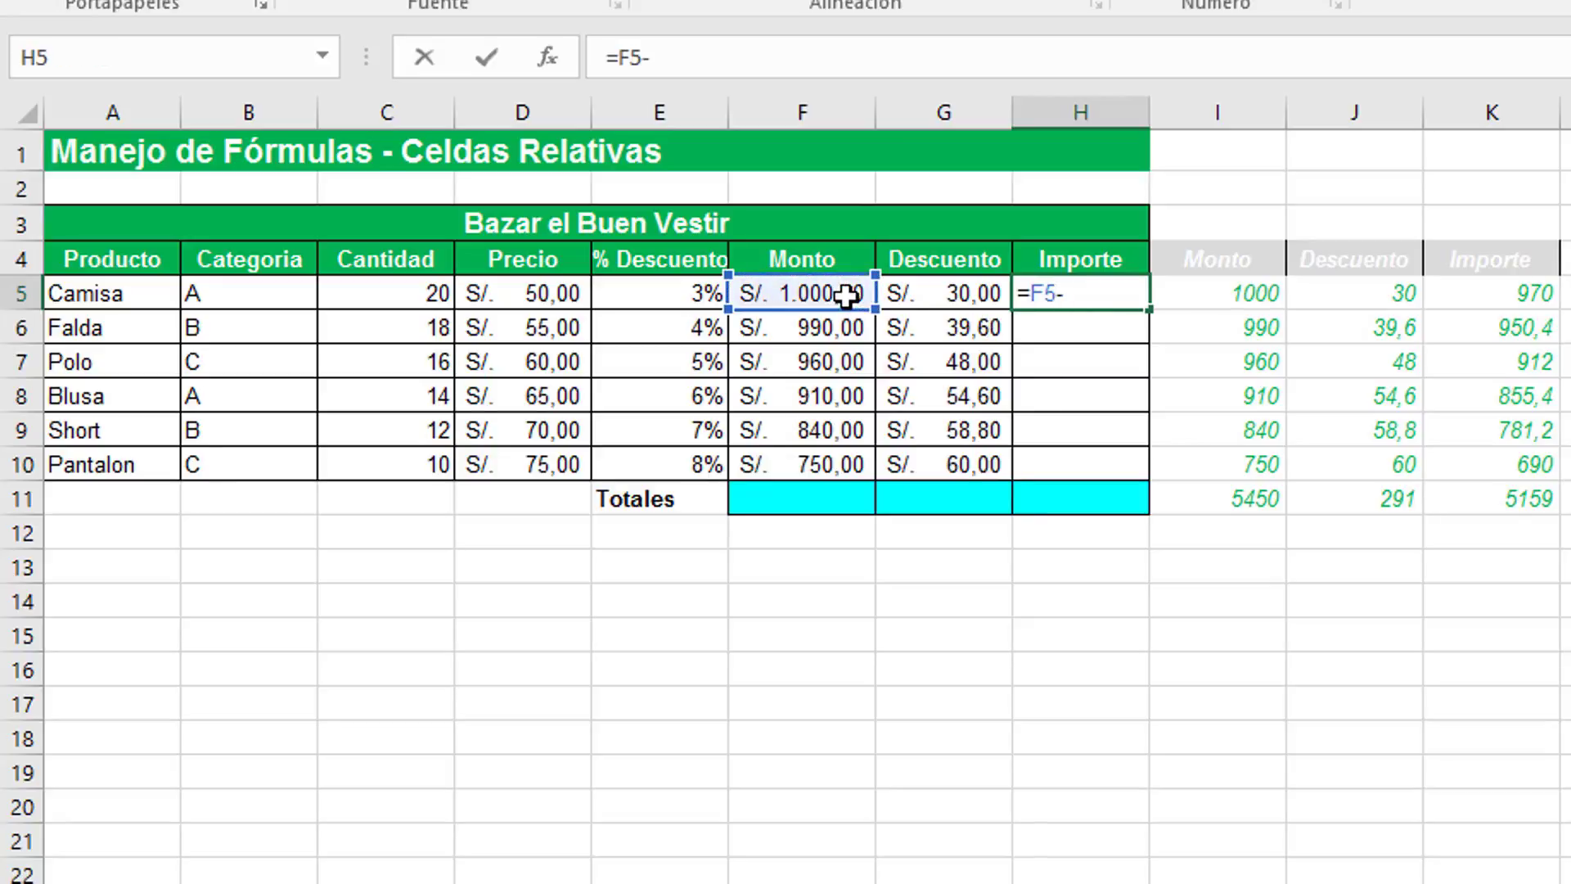
{"action": "left_click", "coordinate": [952, 298]}
{"action": "key", "text": "Return"}
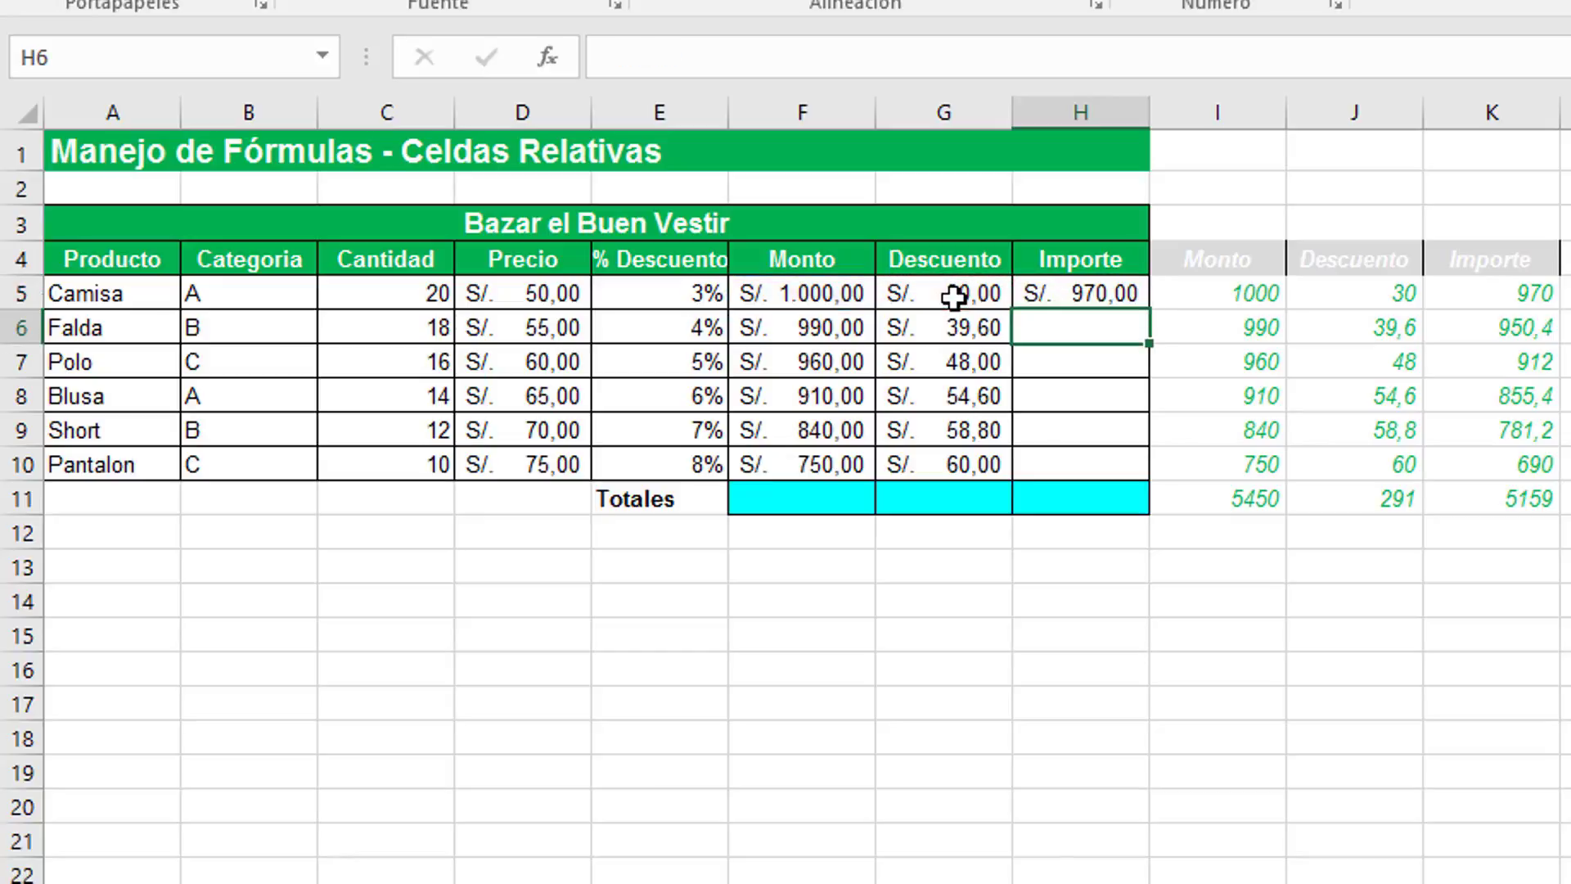
{"action": "left_click", "coordinate": [1068, 292]}
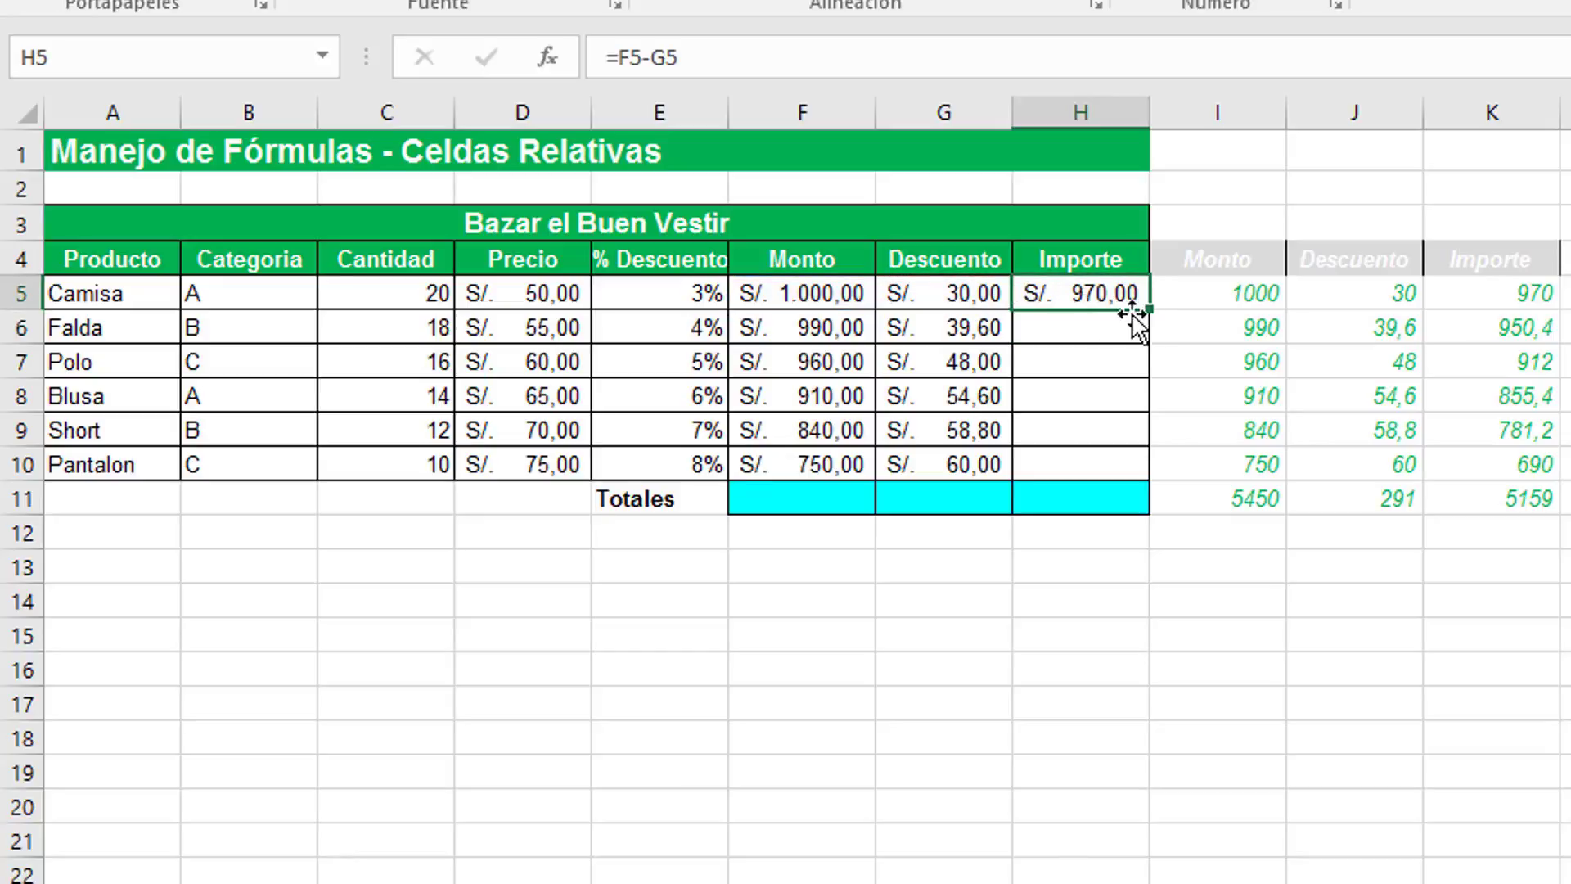
{"action": "left_click_drag", "start_coordinate": [1150, 308], "coordinate": [1146, 463]}
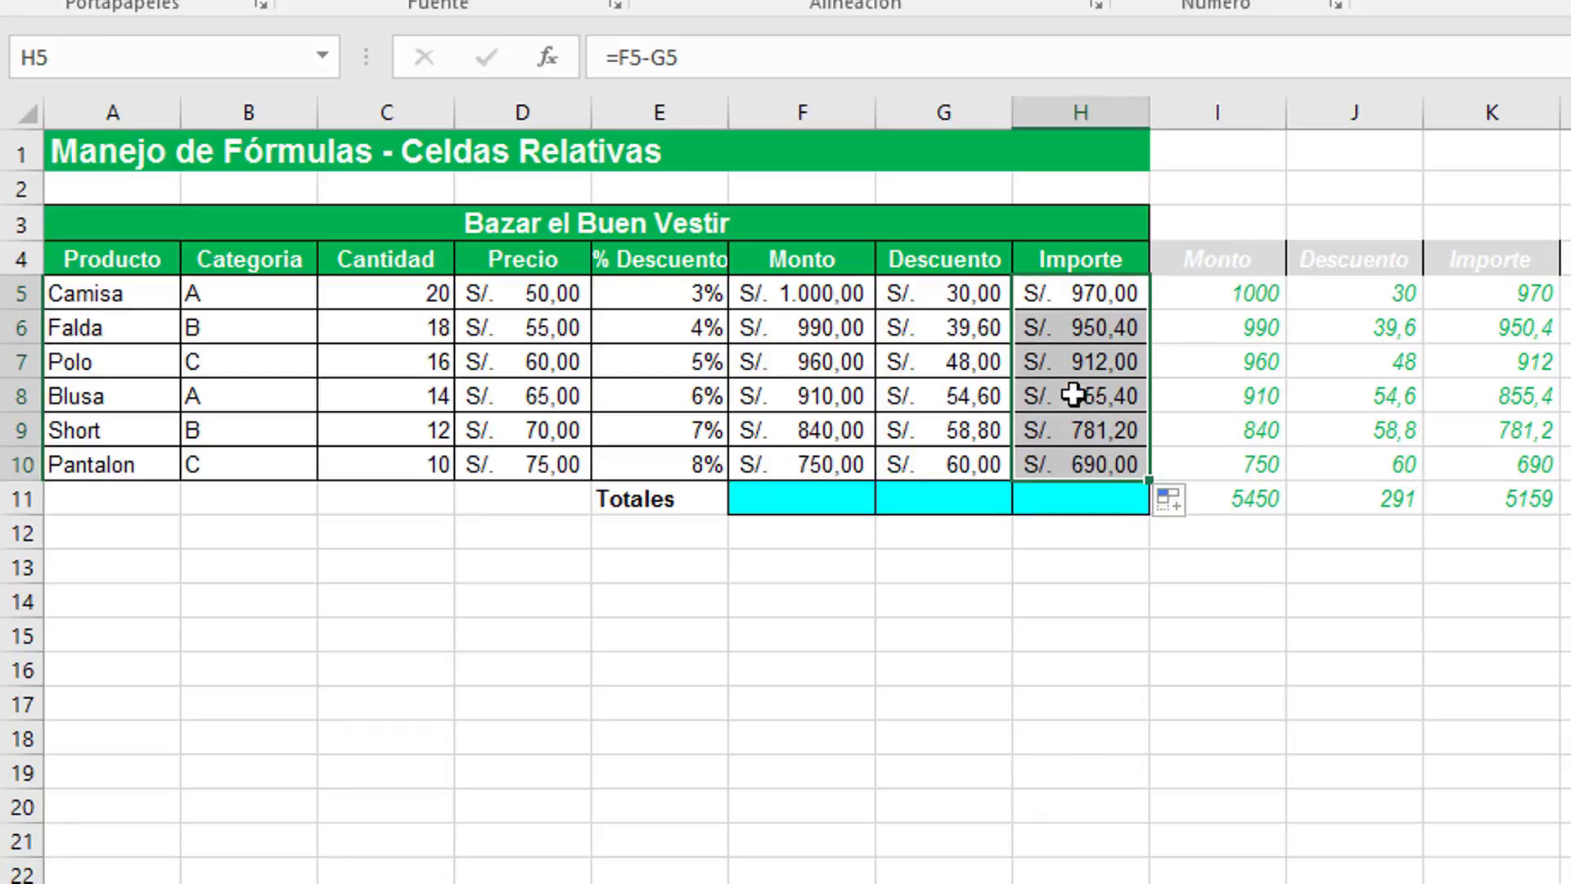
Step: Use AutoSum on F5:H11 to fill the Totales row for Monto, Descuento and Importe
{"action": "left_click", "coordinate": [970, 567]}
{"action": "left_click", "coordinate": [798, 508]}
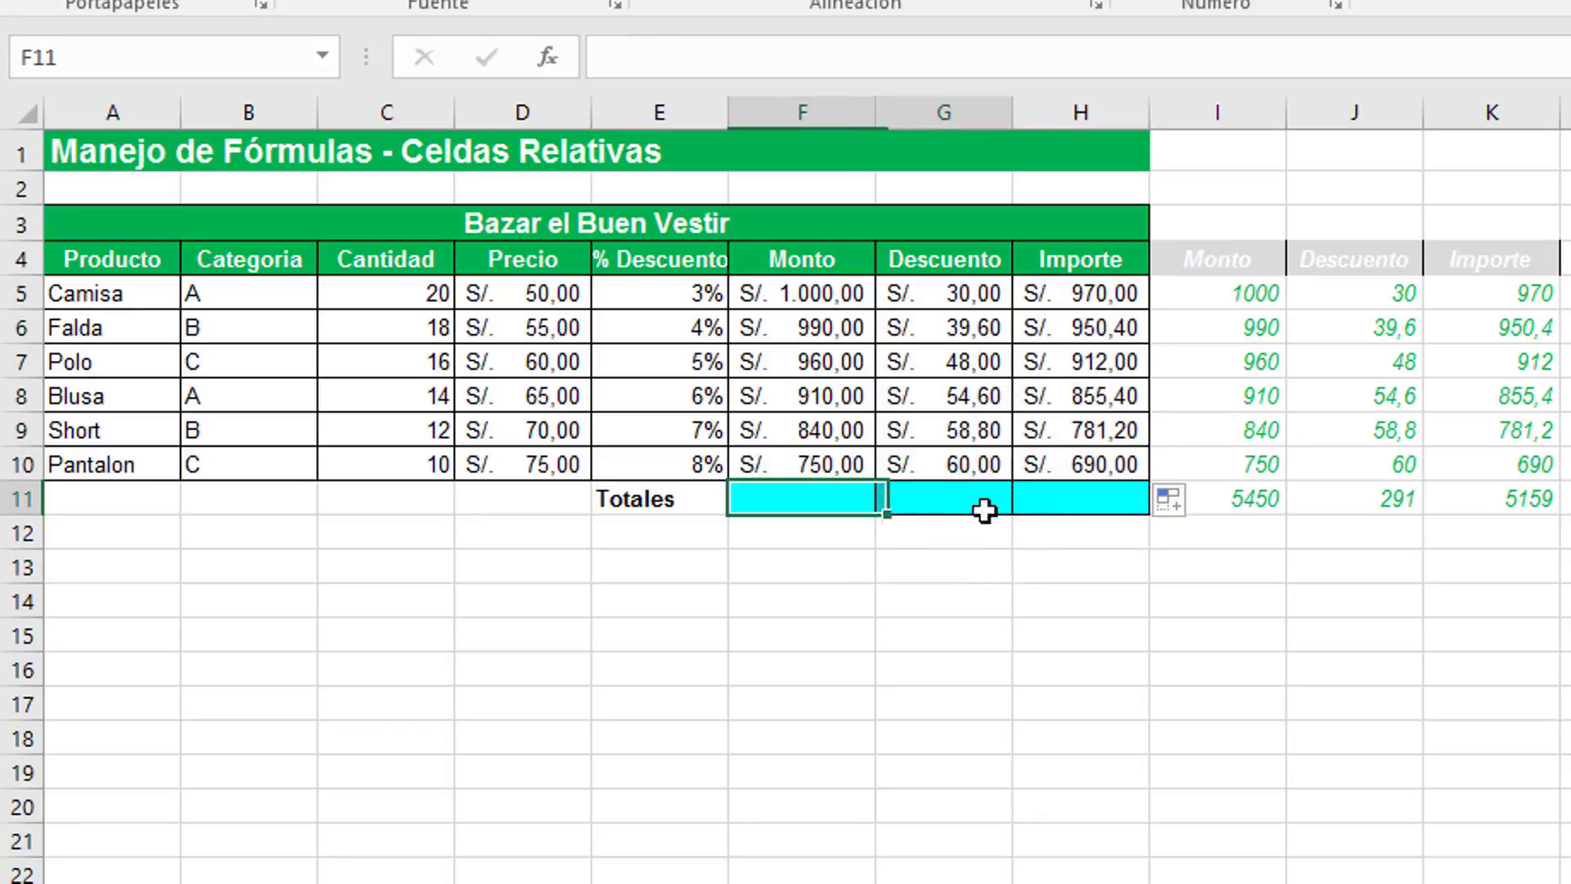
{"action": "left_click_drag", "start_coordinate": [772, 293], "coordinate": [1054, 348]}
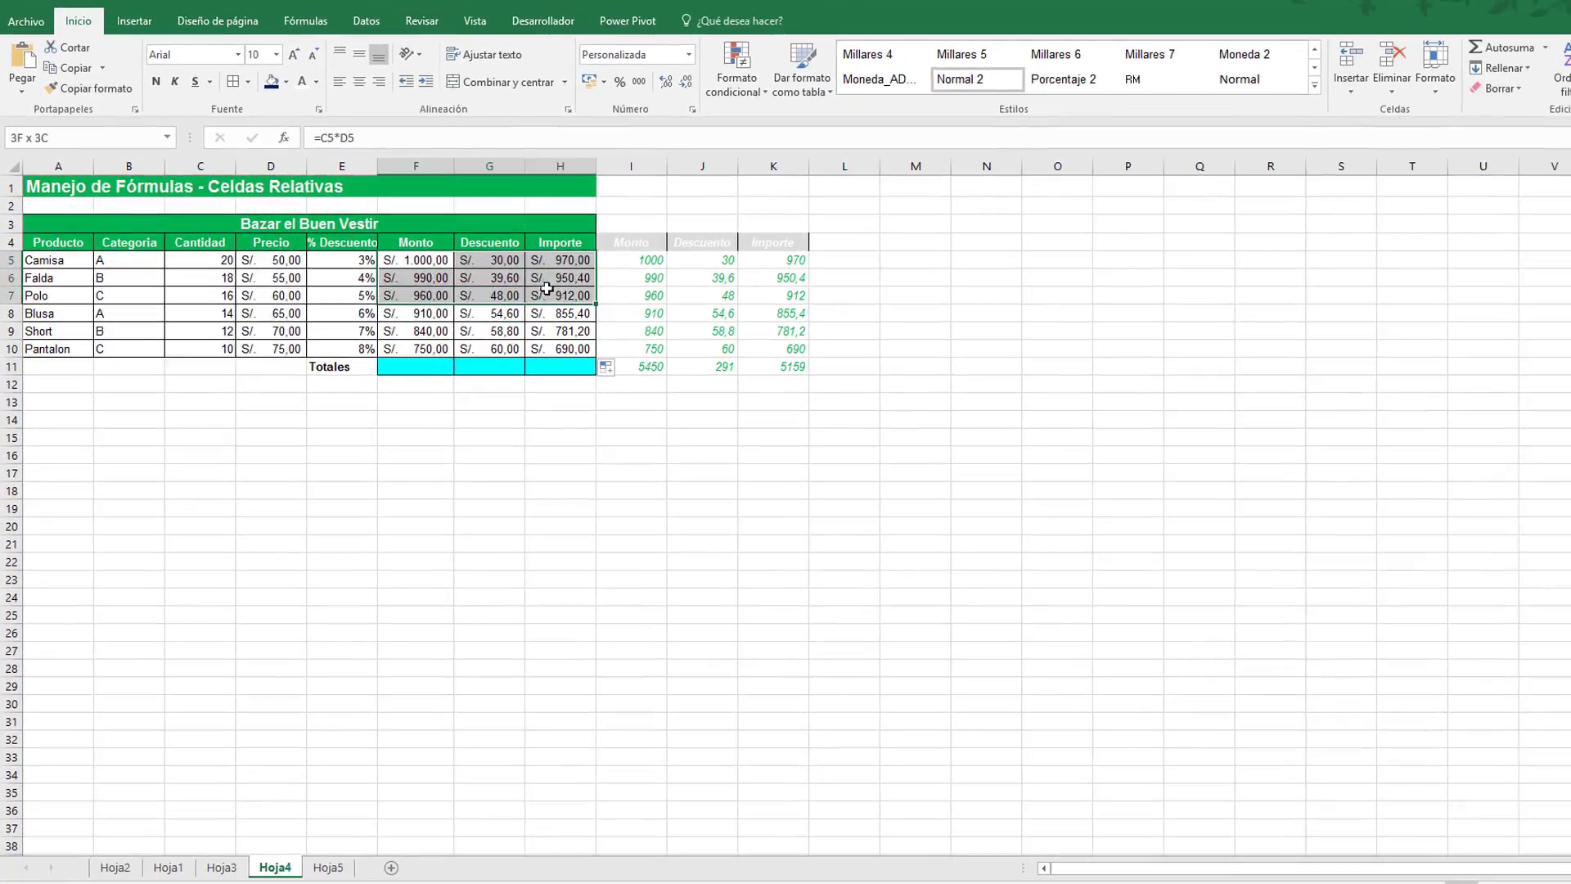
{"action": "left_click_drag", "start_coordinate": [546, 288], "coordinate": [559, 368]}
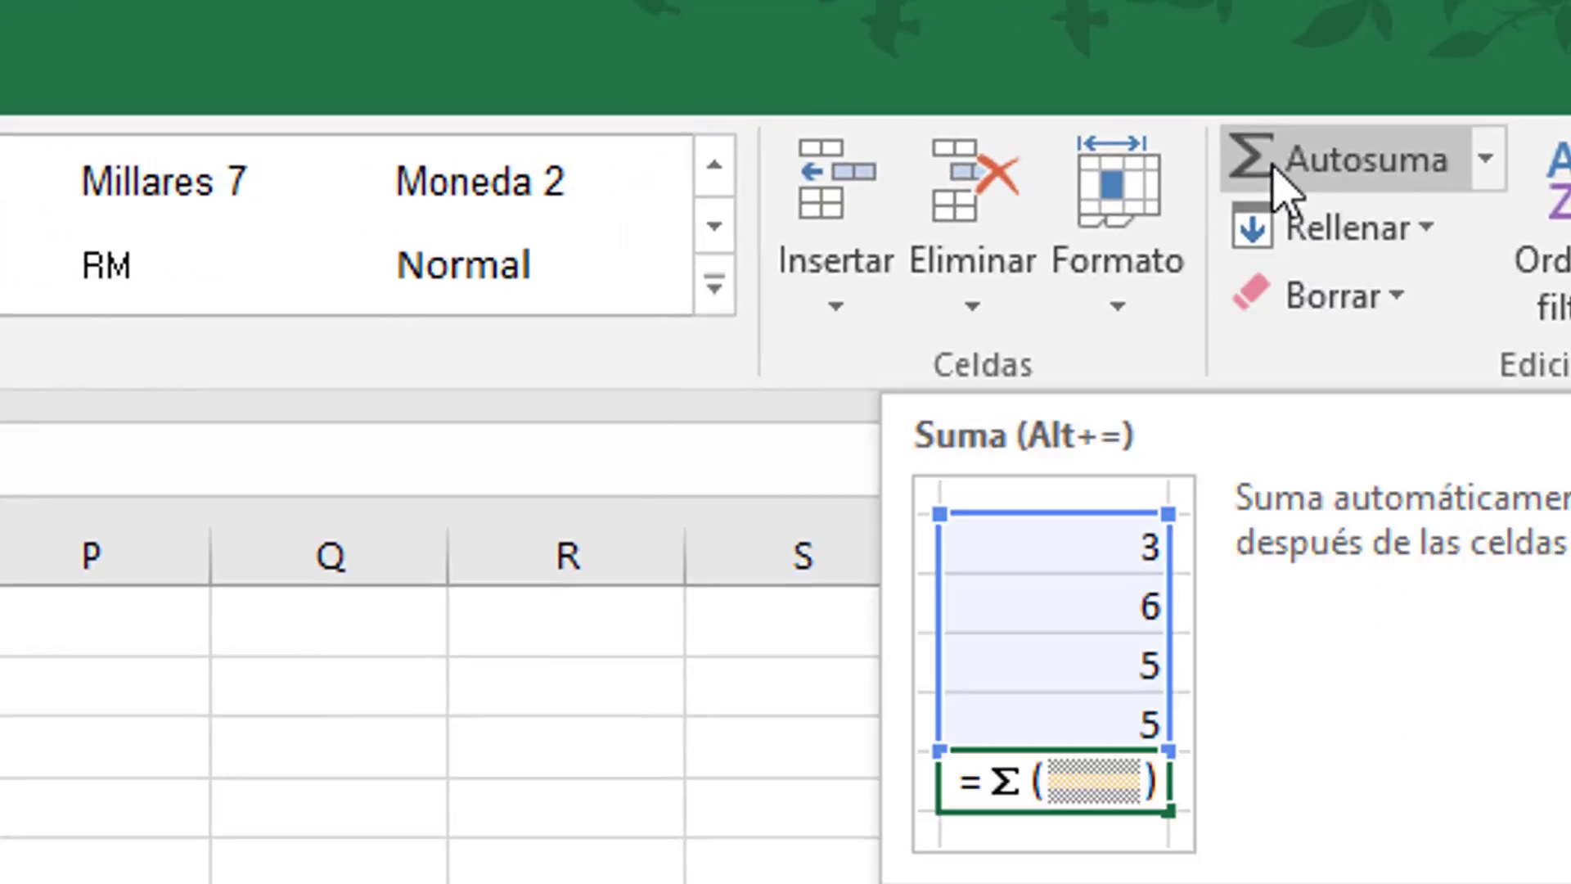
{"action": "left_click", "coordinate": [1278, 176]}
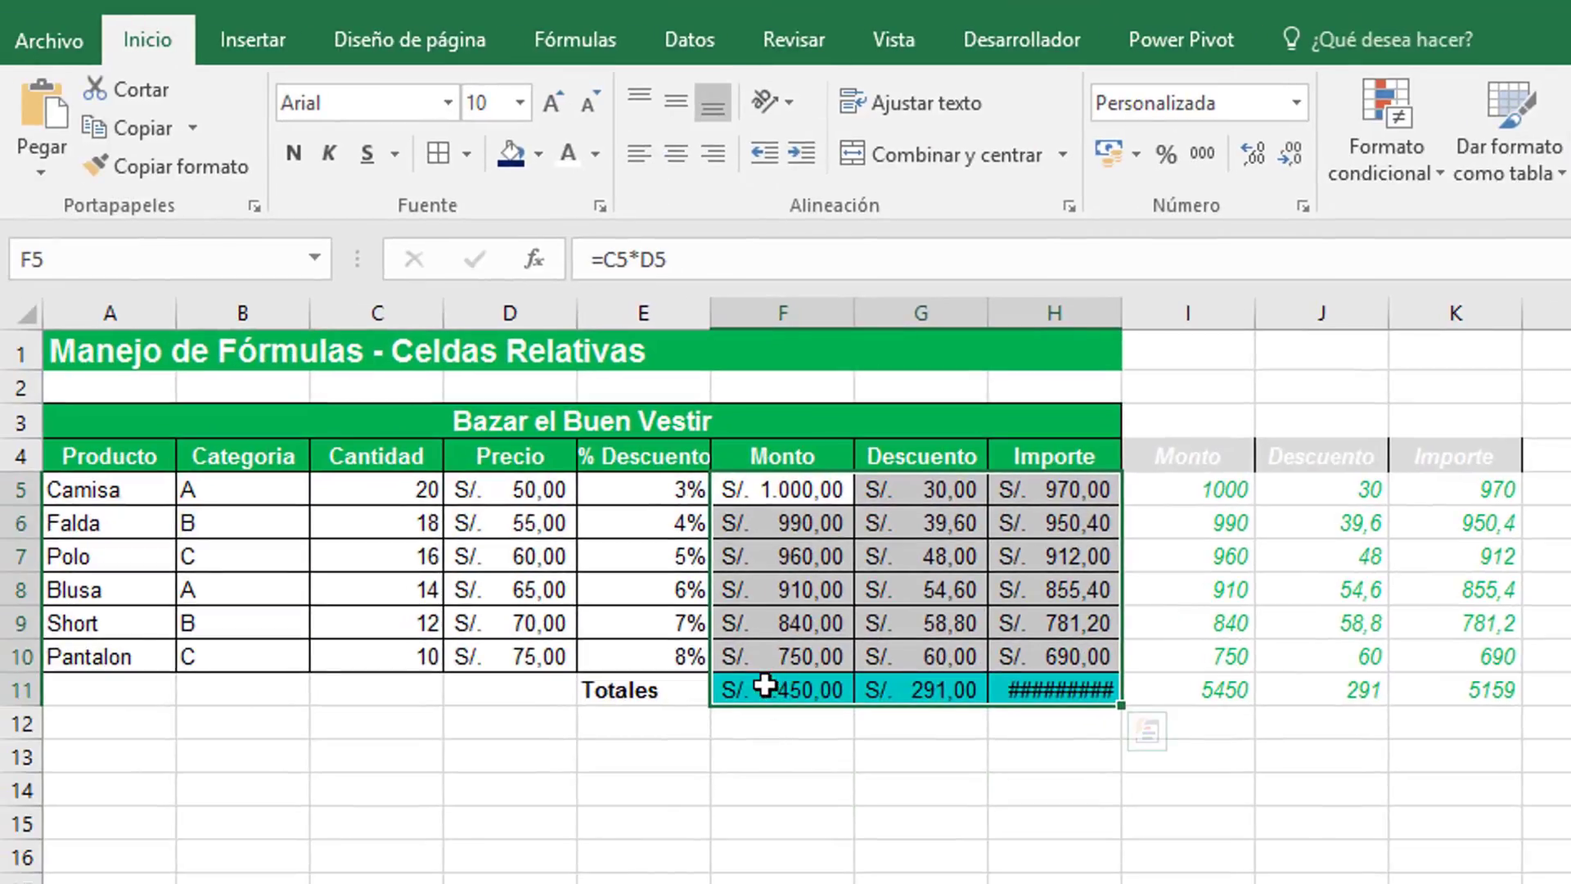
Step: Check the sum formulas in the Totales row and autofit column H to show the full Importe total
{"action": "left_click", "coordinate": [766, 687]}
{"action": "left_click", "coordinate": [909, 690]}
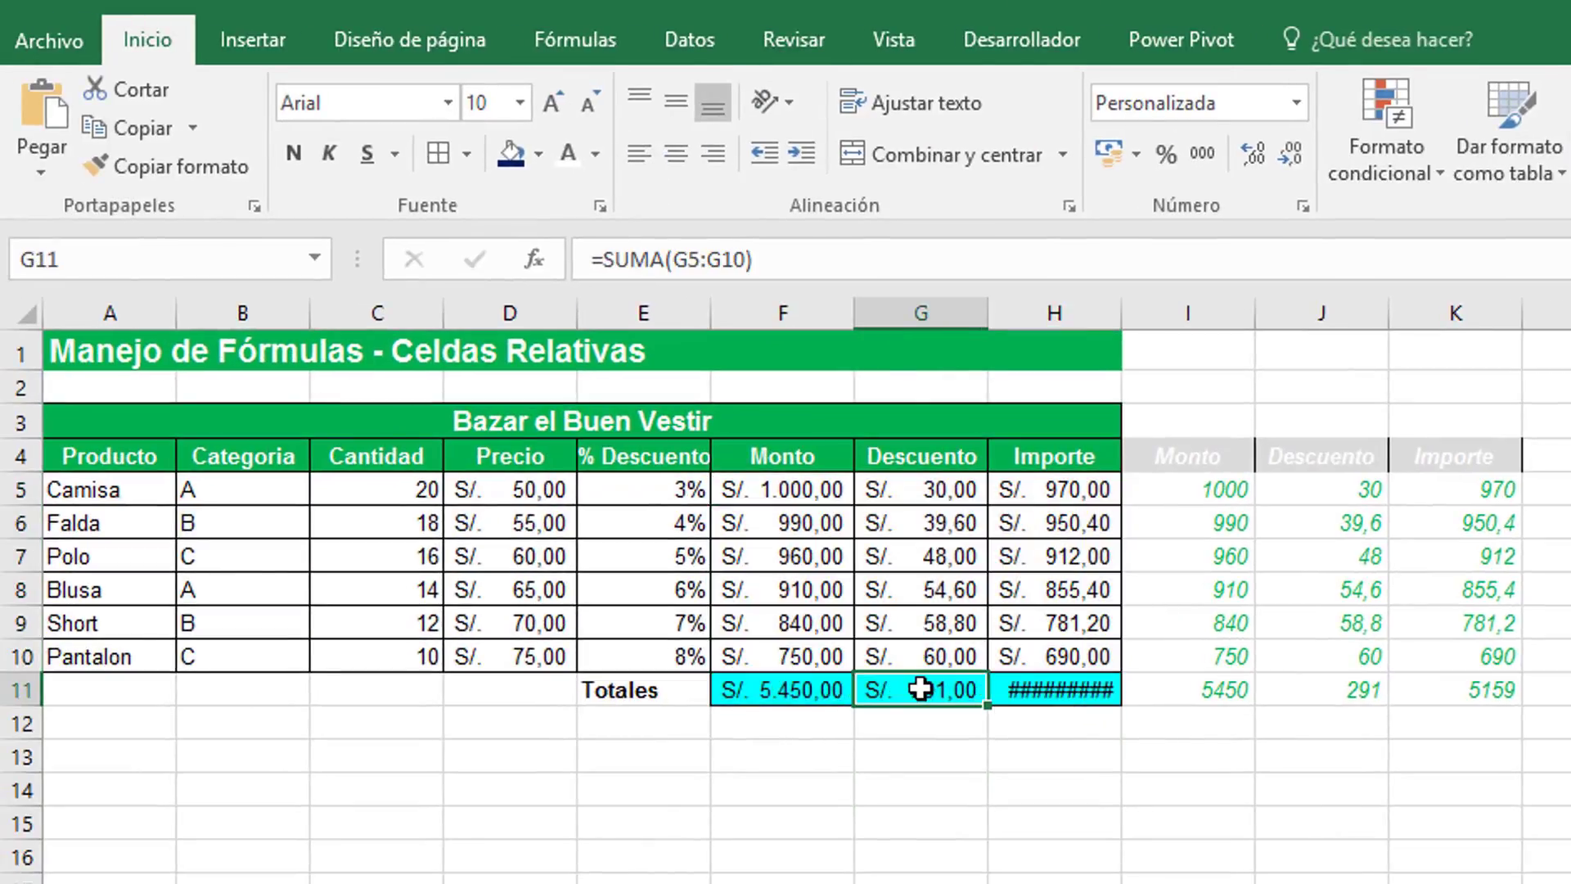
{"action": "left_click", "coordinate": [759, 690]}
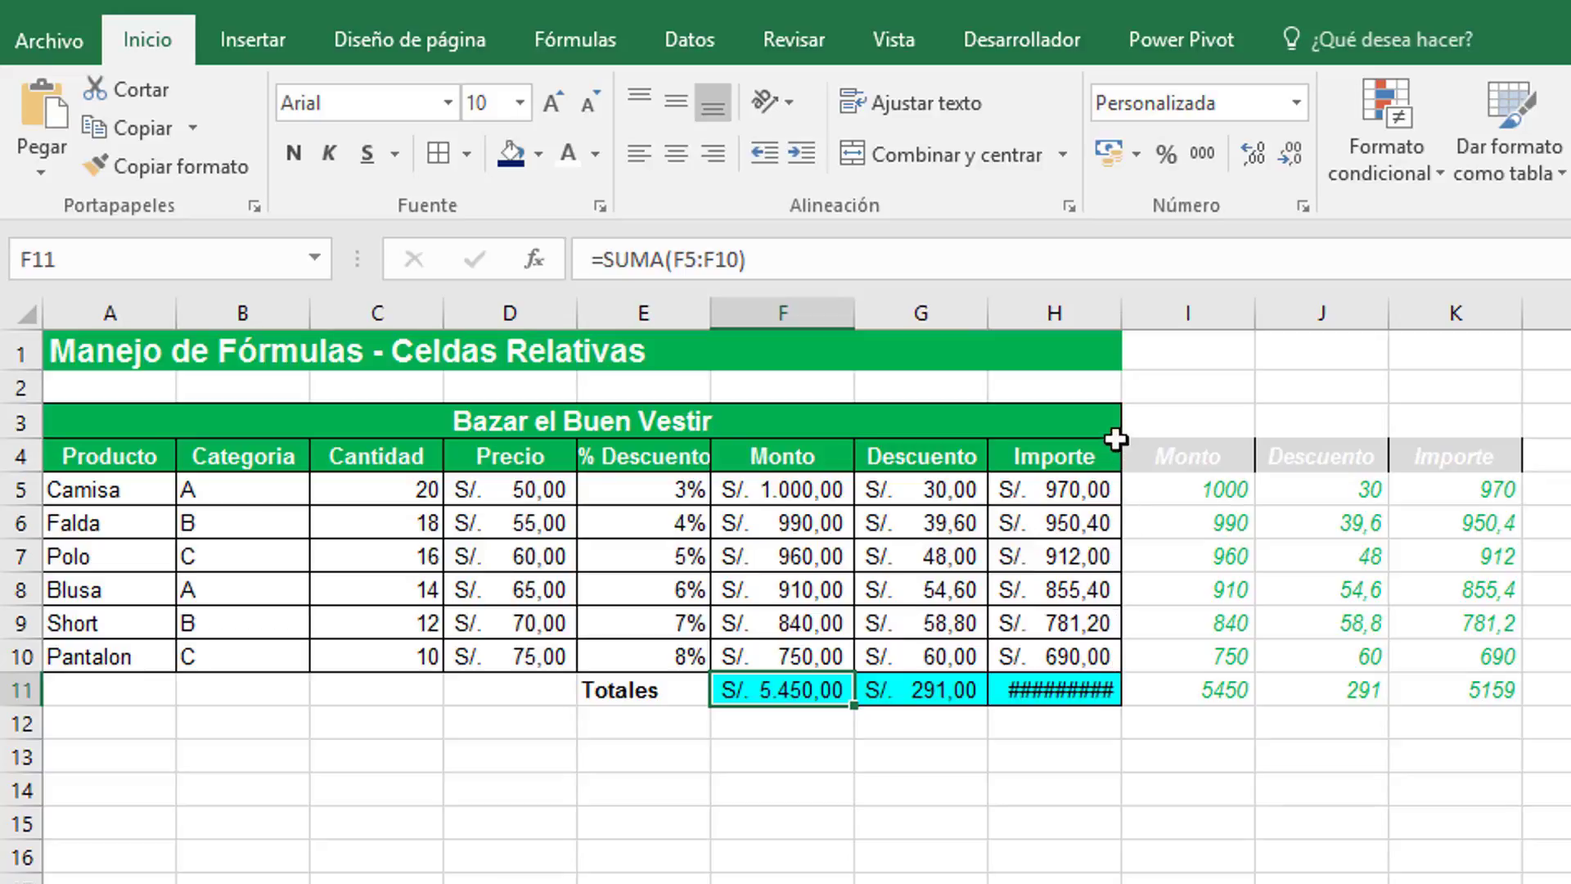
{"action": "double_click", "coordinate": [1120, 310]}
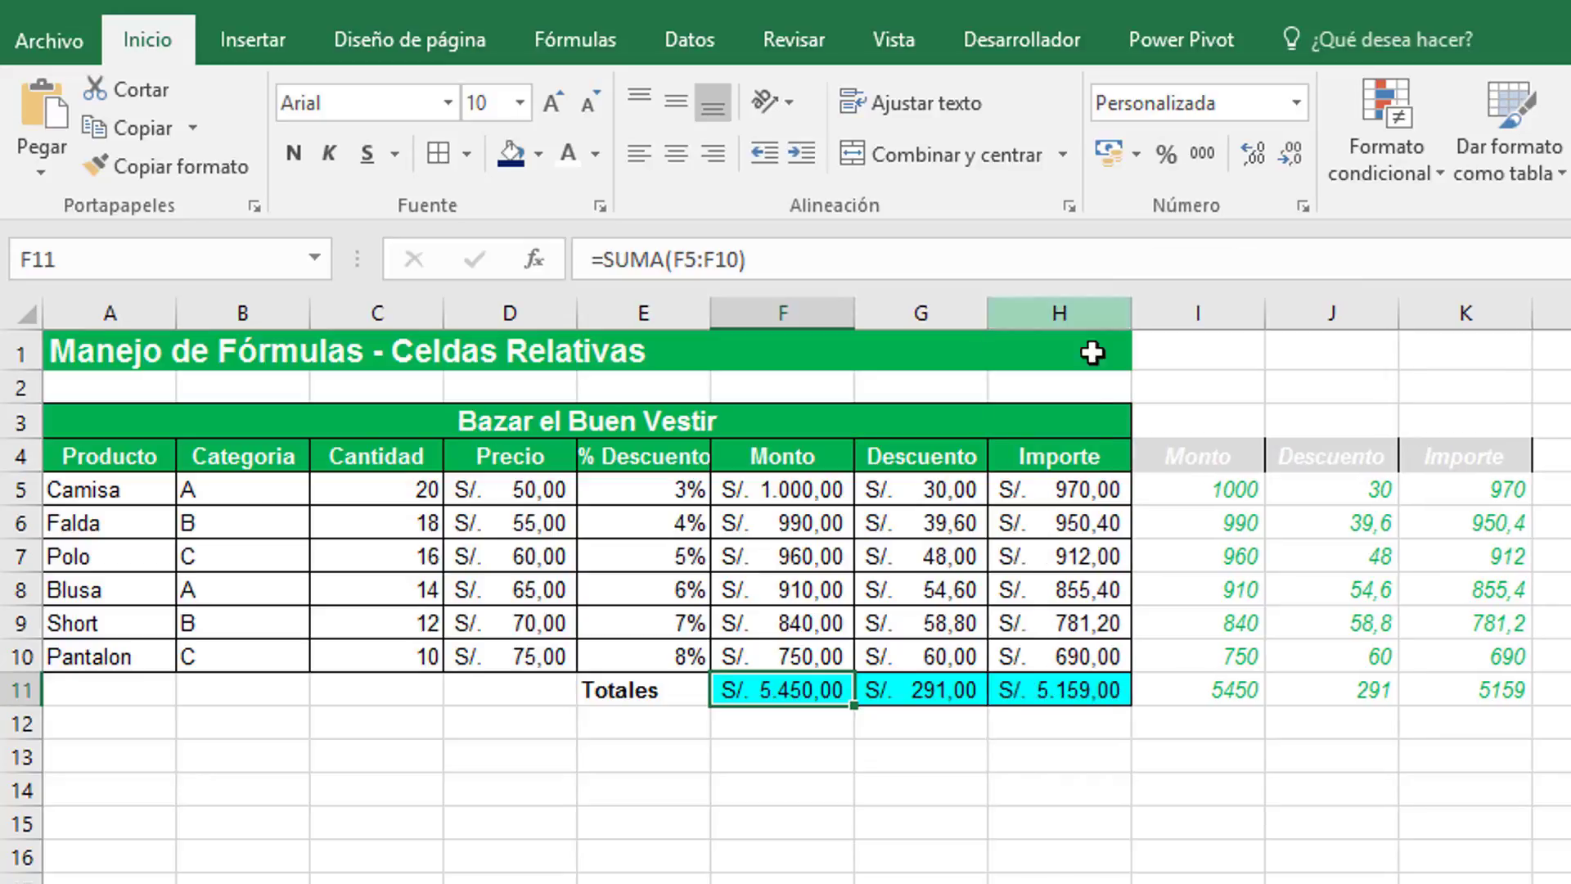
{"action": "left_click", "coordinate": [1022, 693]}
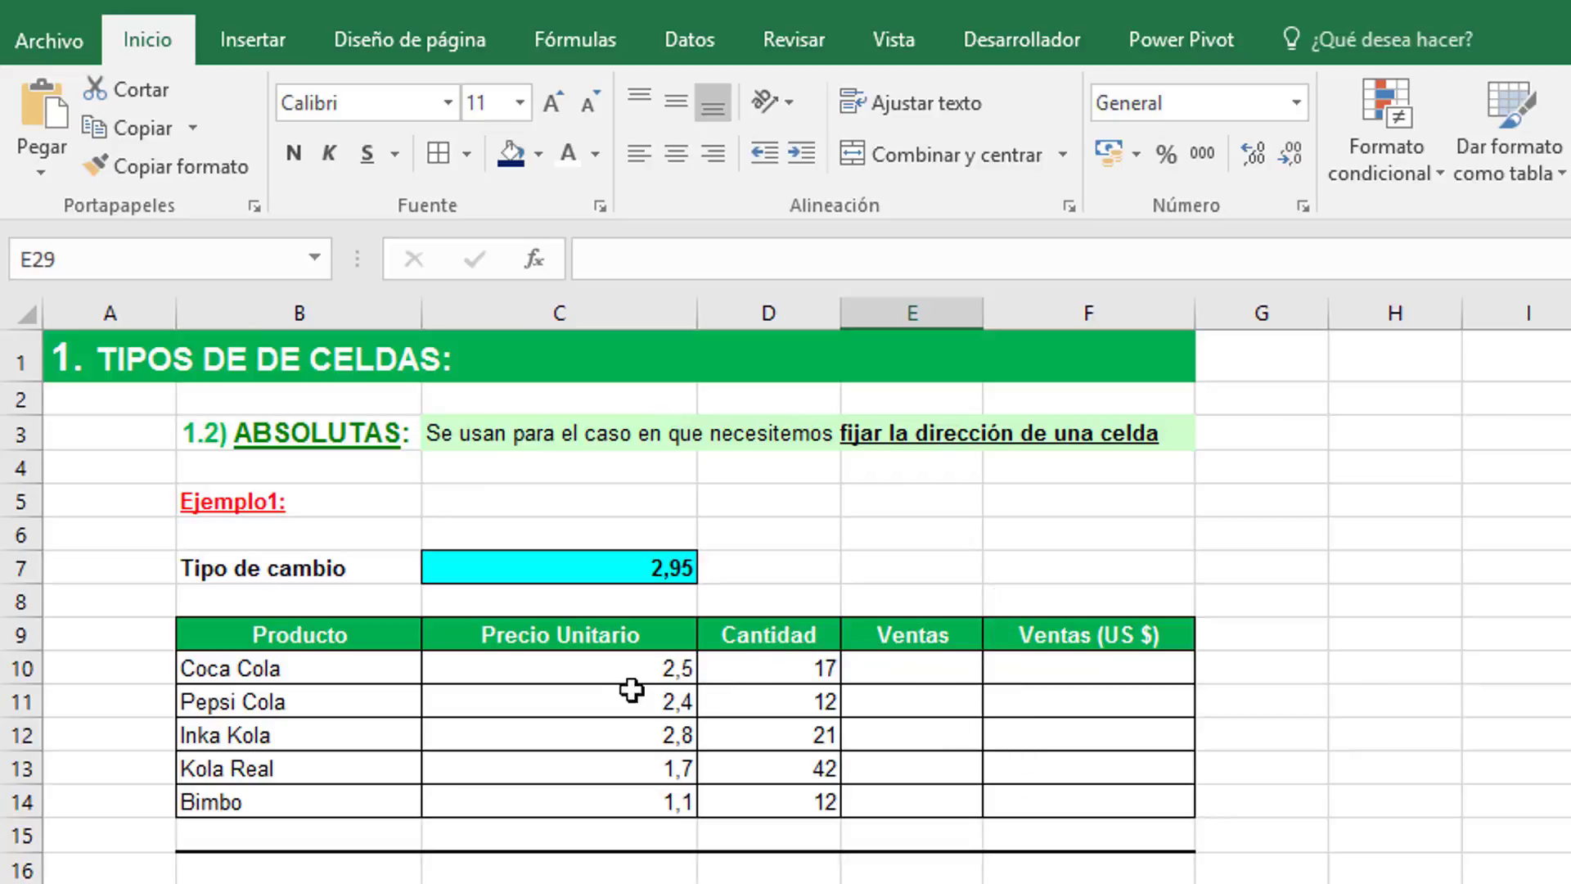
Step: In Ejemplo1 of the absolute references sheet, calculate Ventas in E10 with =C10*D10 and copy the formula down through E14
{"action": "left_click", "coordinate": [911, 664]}
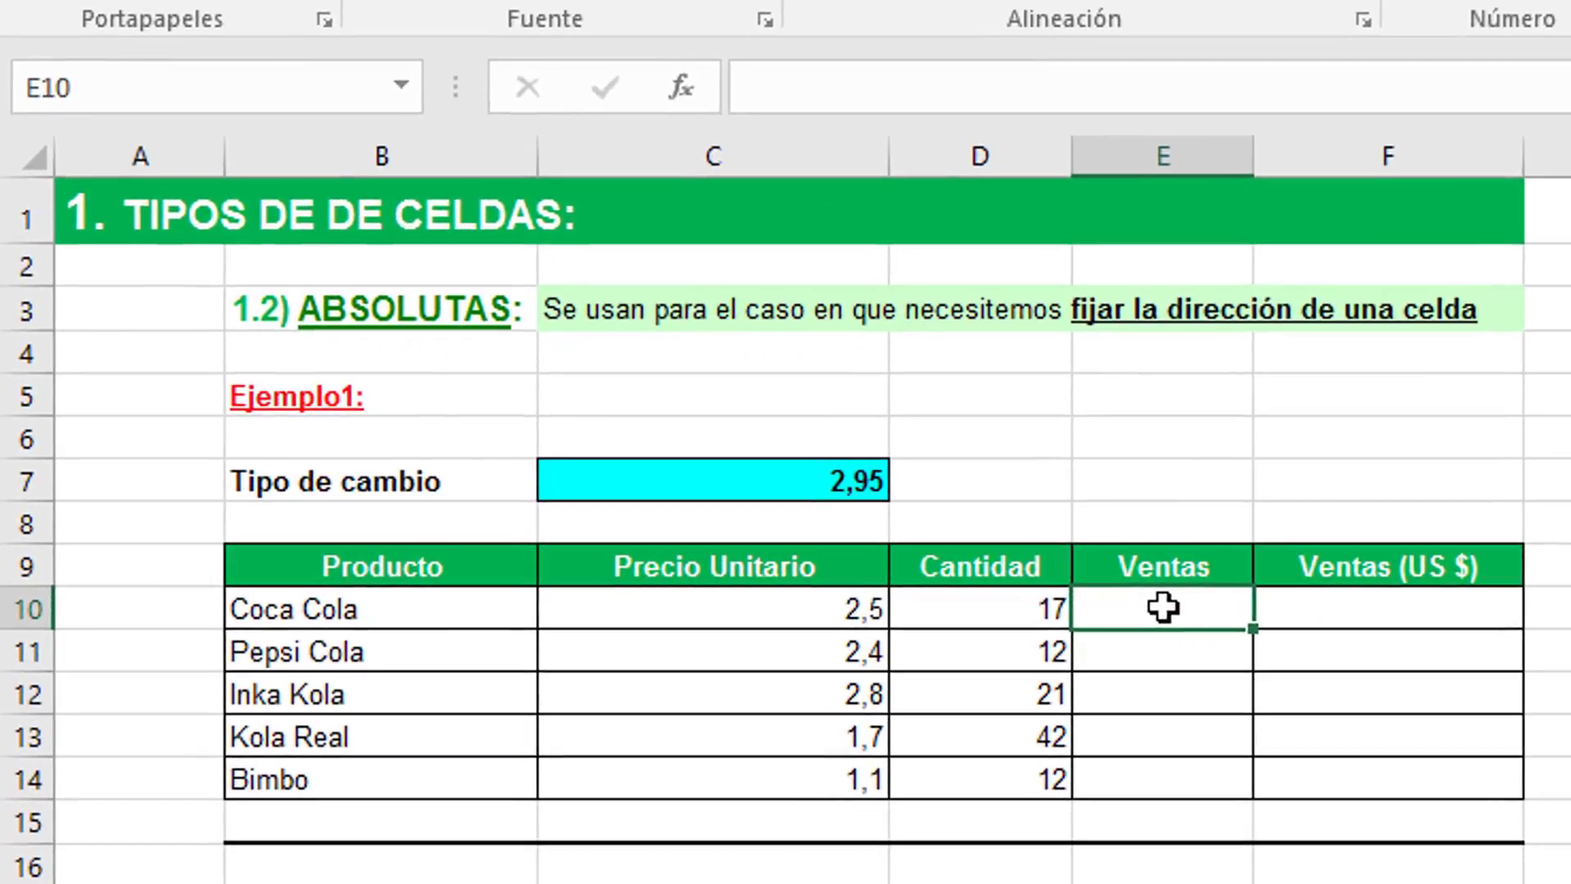
{"action": "type", "text": "="}
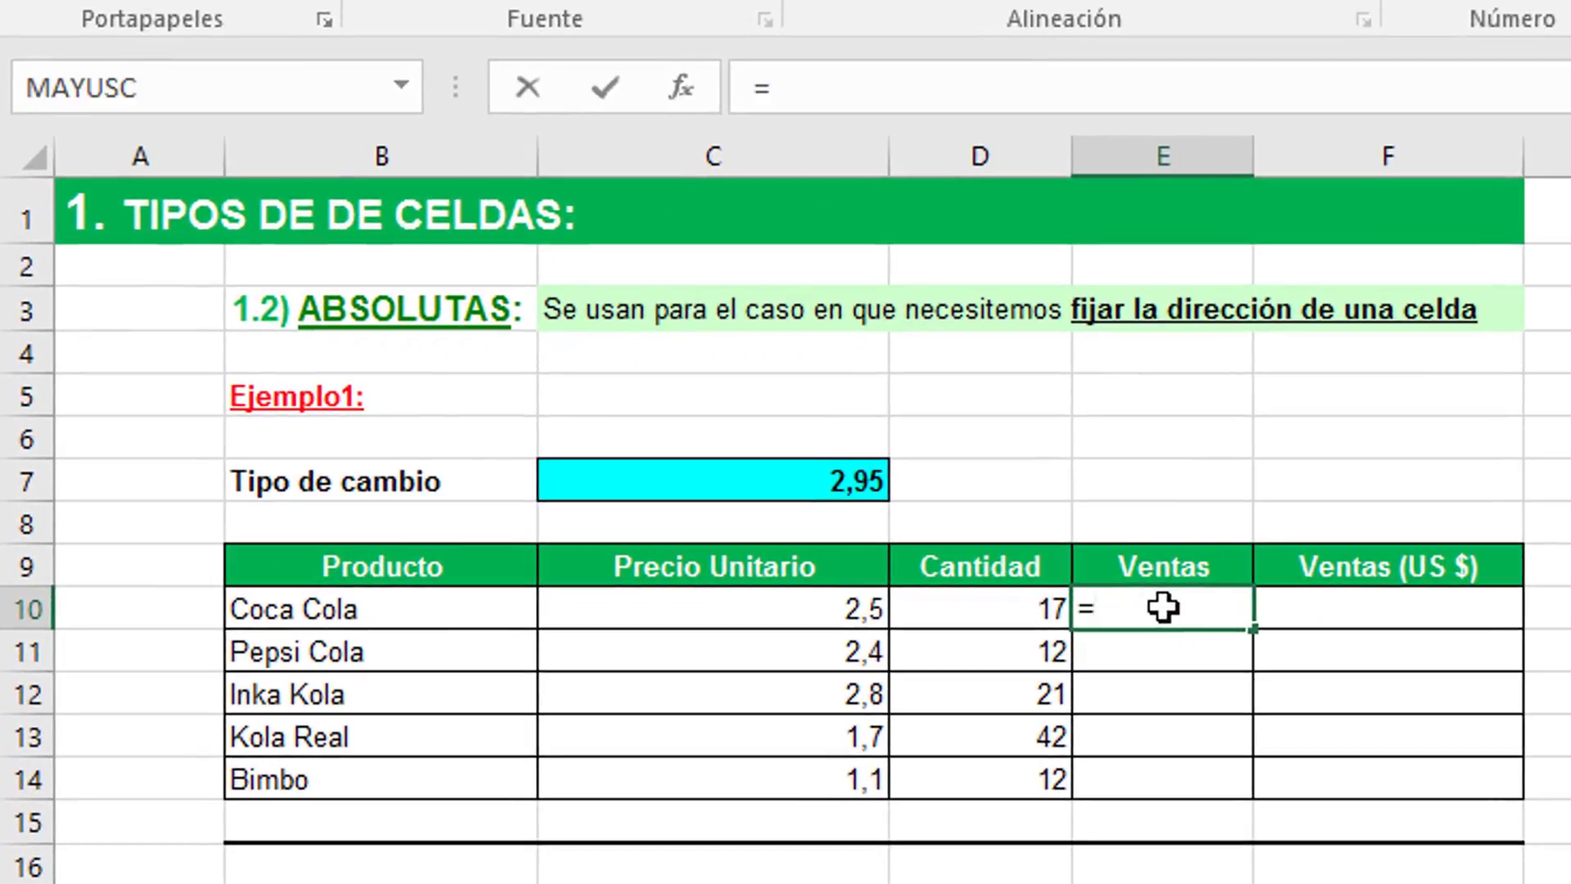
{"action": "left_click", "coordinate": [859, 607]}
{"action": "type", "text": "*"}
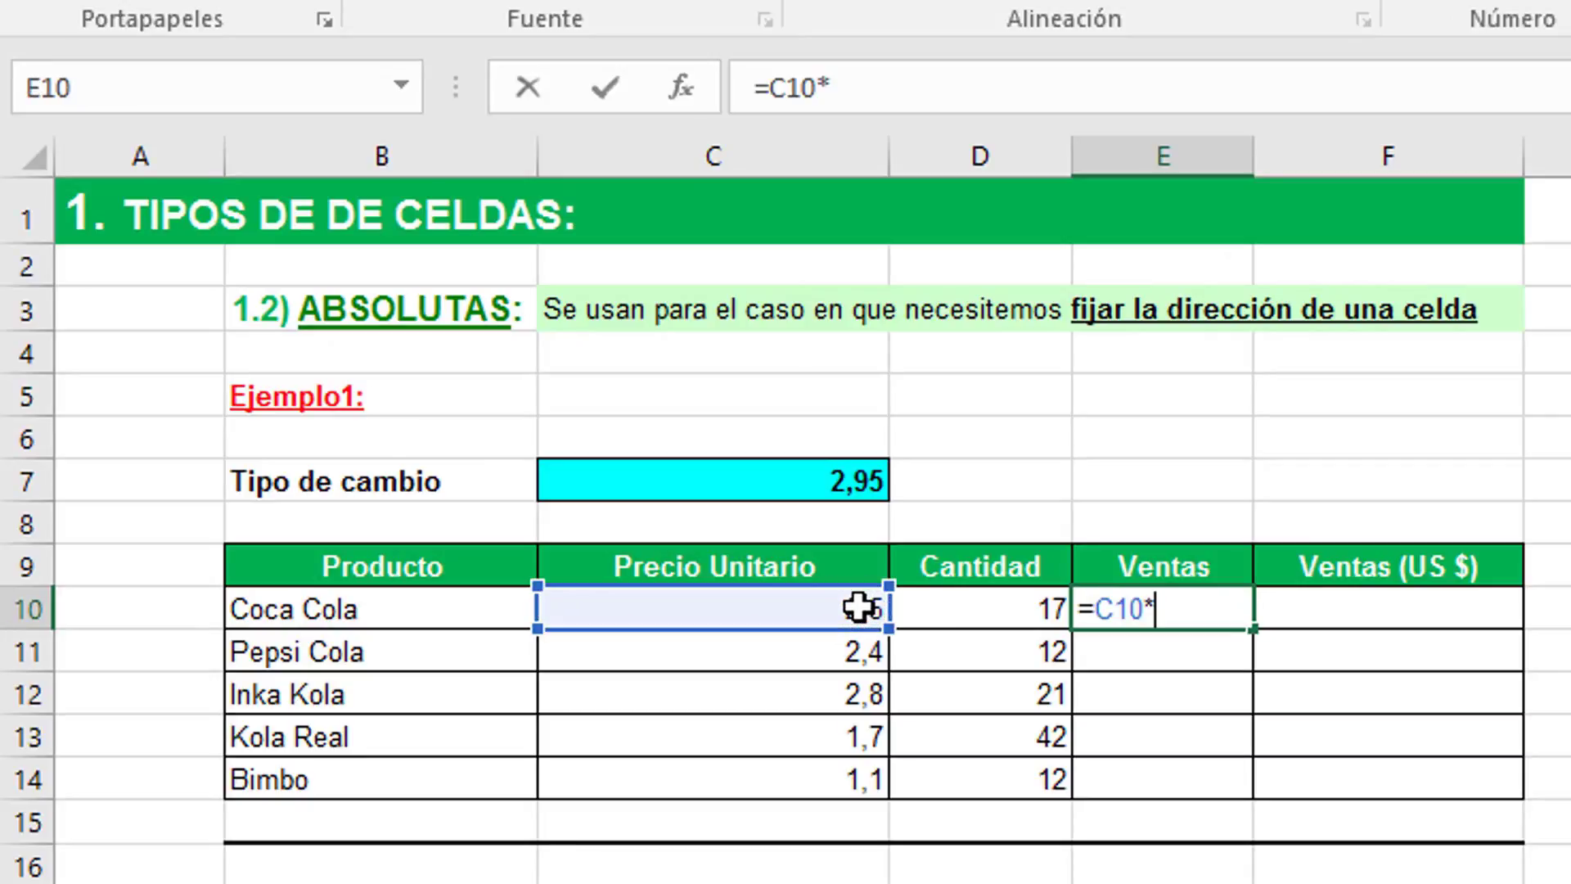
{"action": "left_click", "coordinate": [967, 603]}
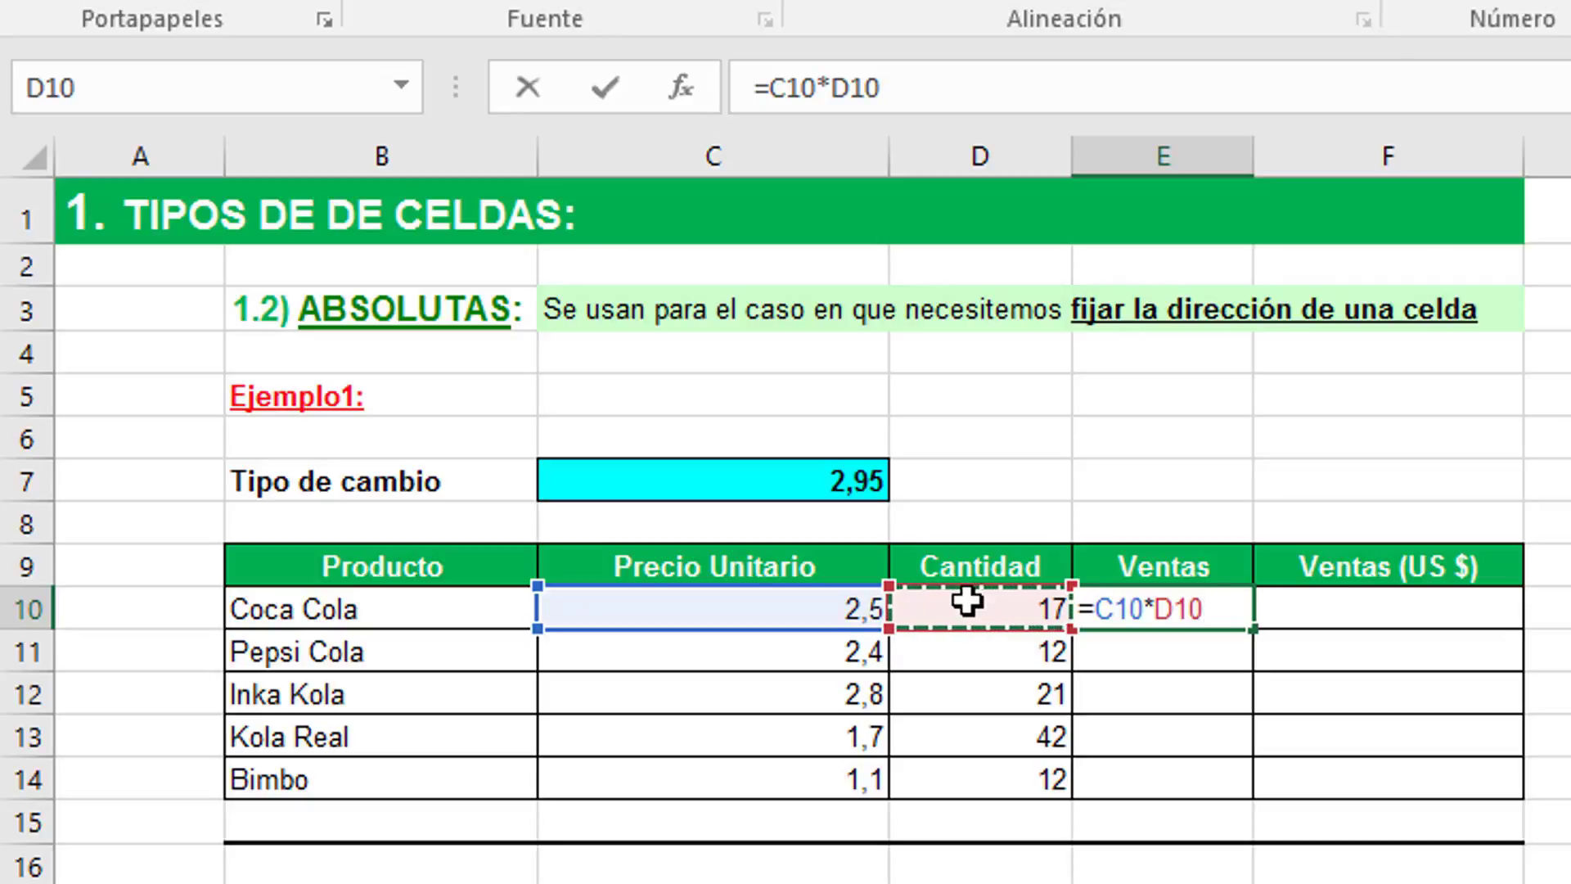
{"action": "key", "text": "Return"}
{"action": "left_click", "coordinate": [1214, 600]}
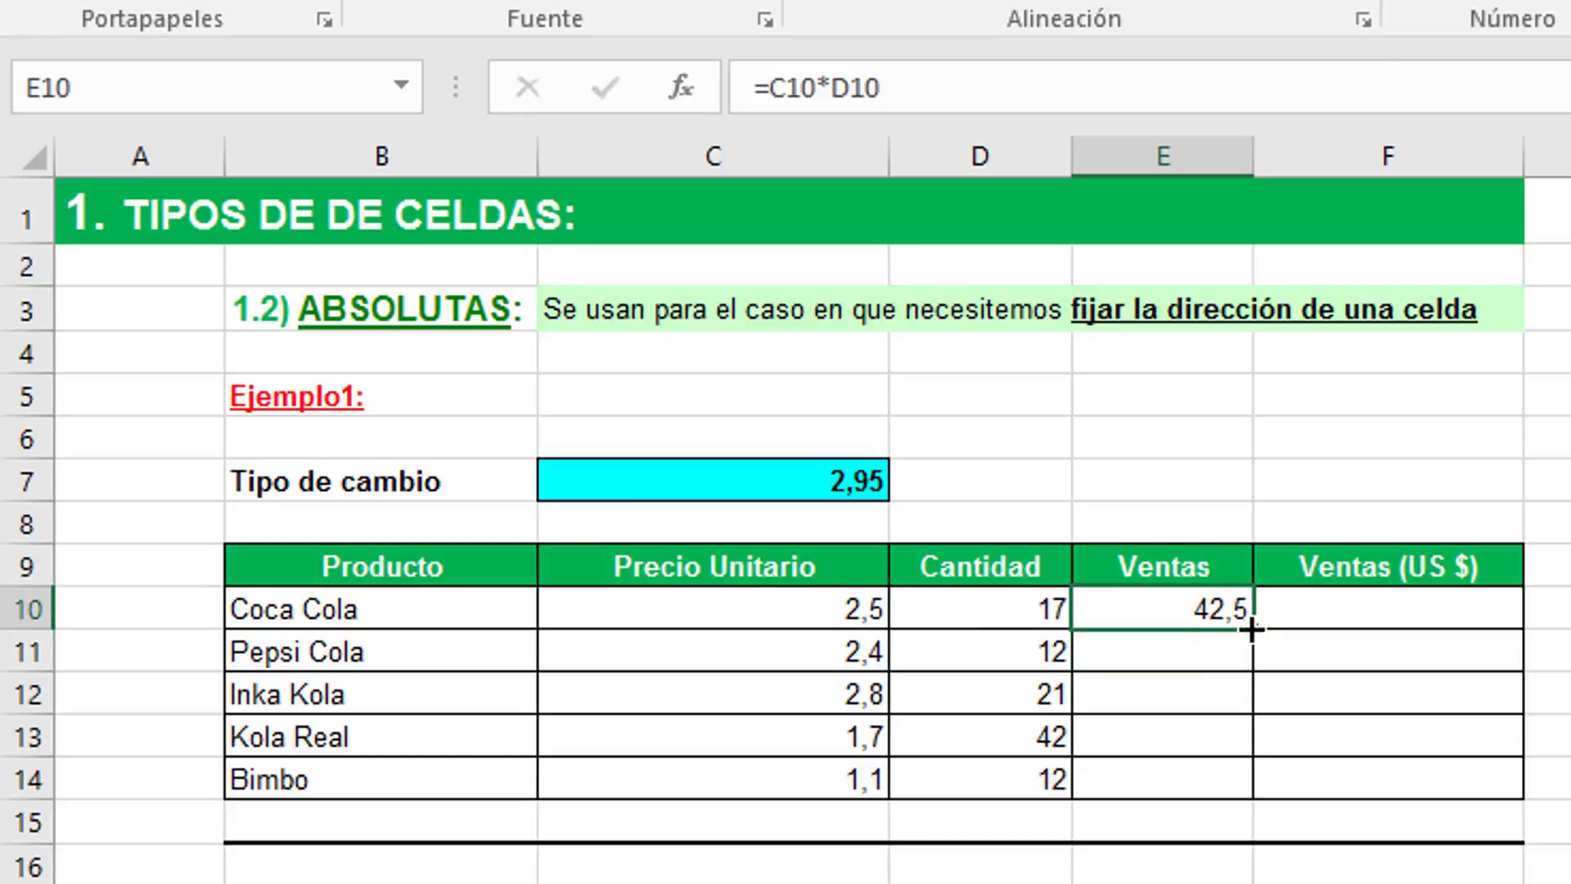
{"action": "left_click_drag", "start_coordinate": [1250, 626], "coordinate": [1258, 782]}
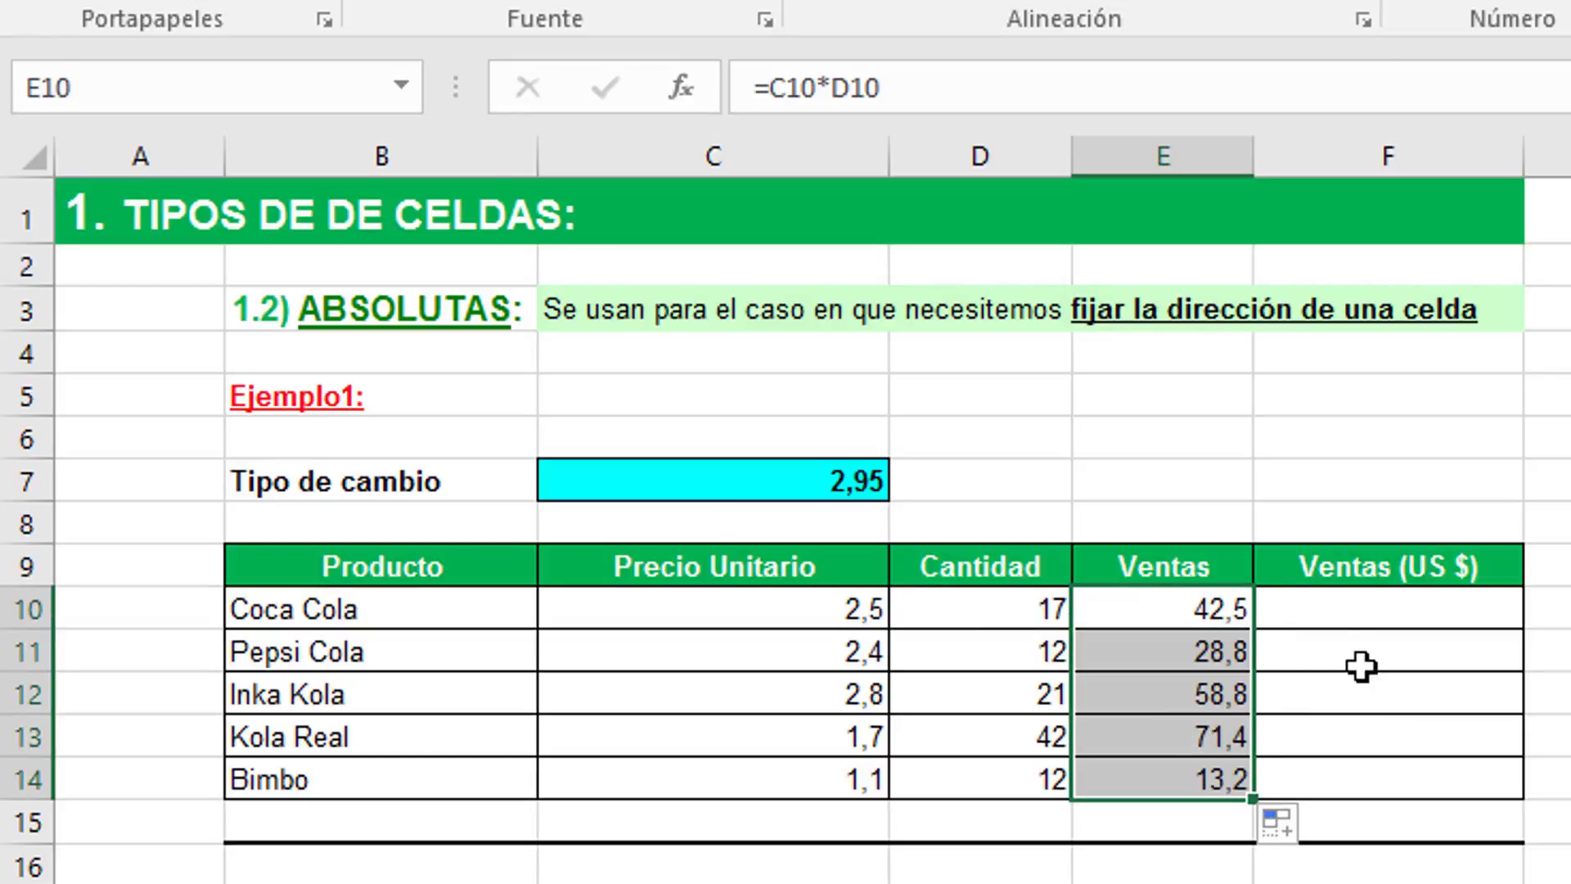
Step: Calculate Ventas (US $) for Coca Cola in F10 with =E10/$C$7, fixing the exchange rate cell as an absolute reference
{"action": "left_click", "coordinate": [1376, 616]}
{"action": "left_click", "coordinate": [1178, 617]}
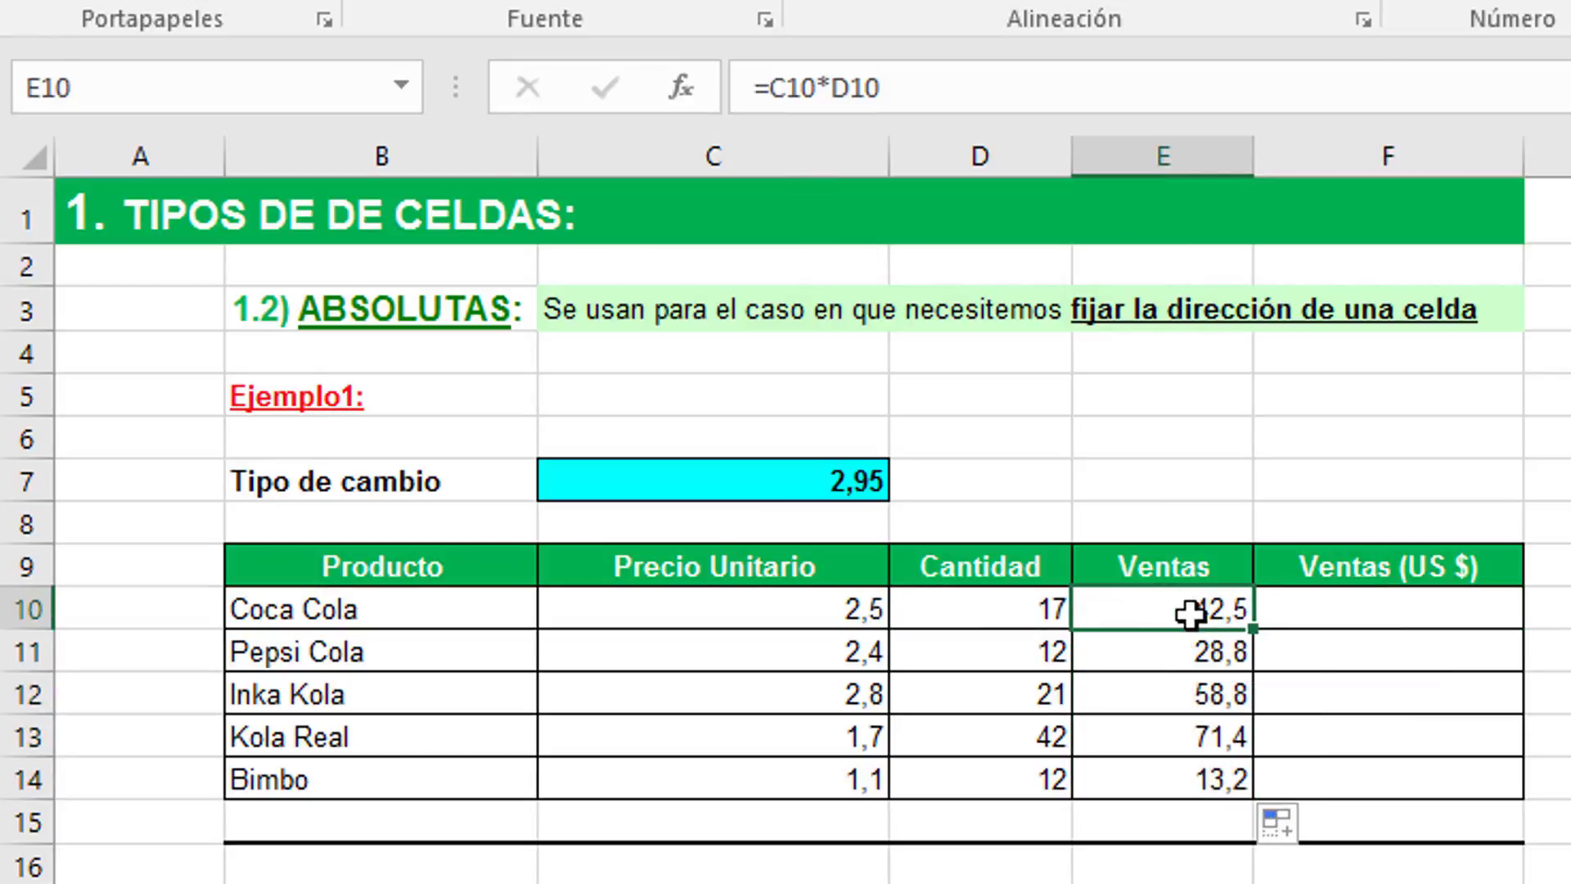
{"action": "left_click", "coordinate": [1350, 615]}
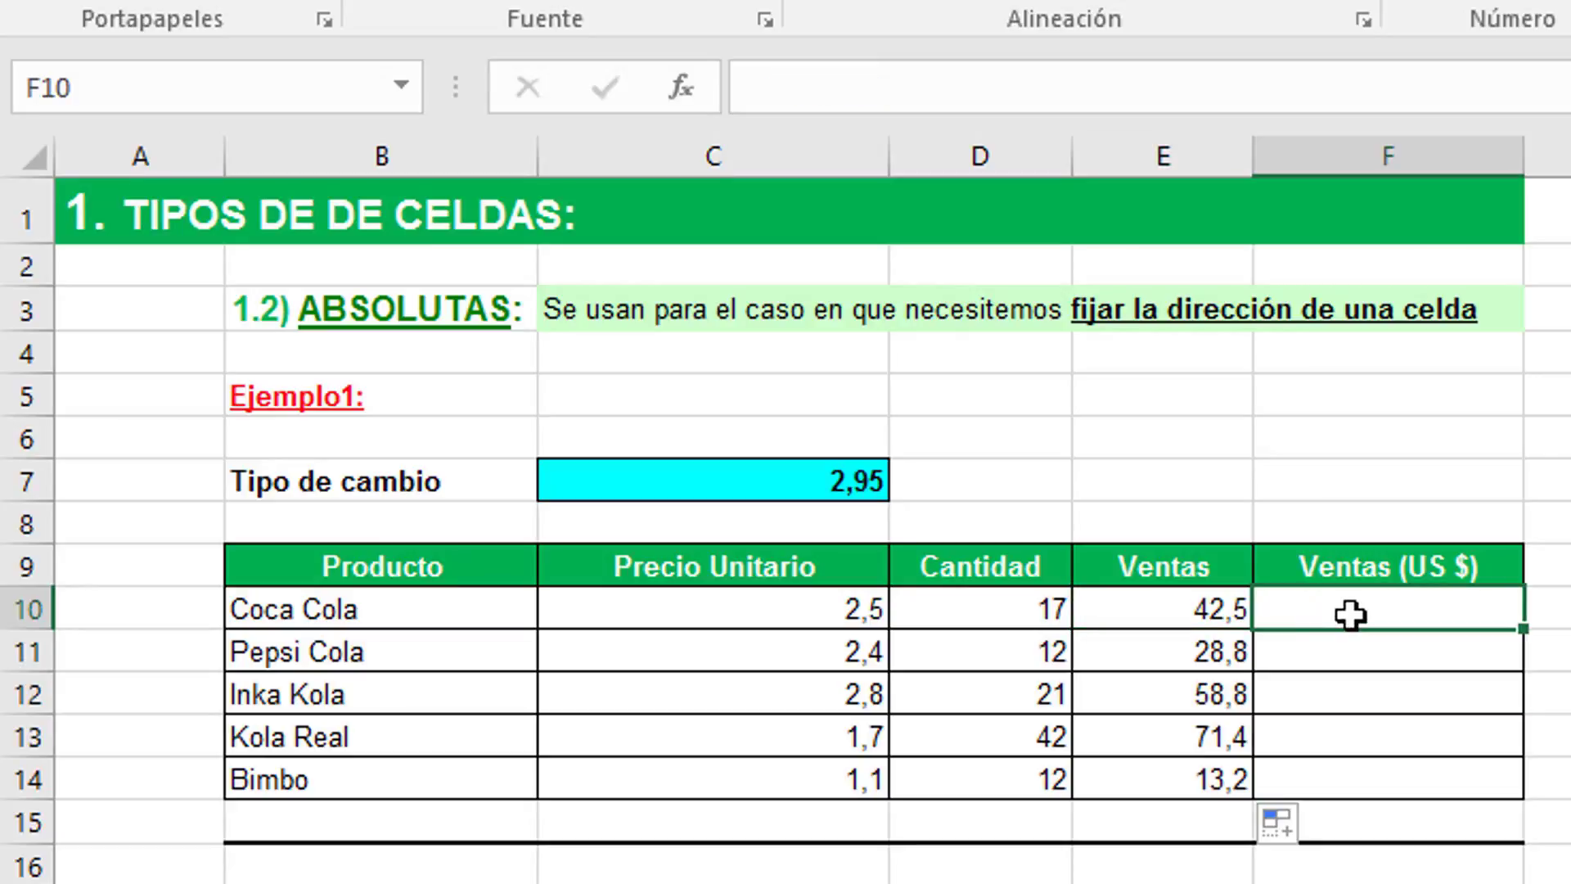
{"action": "type", "text": "="}
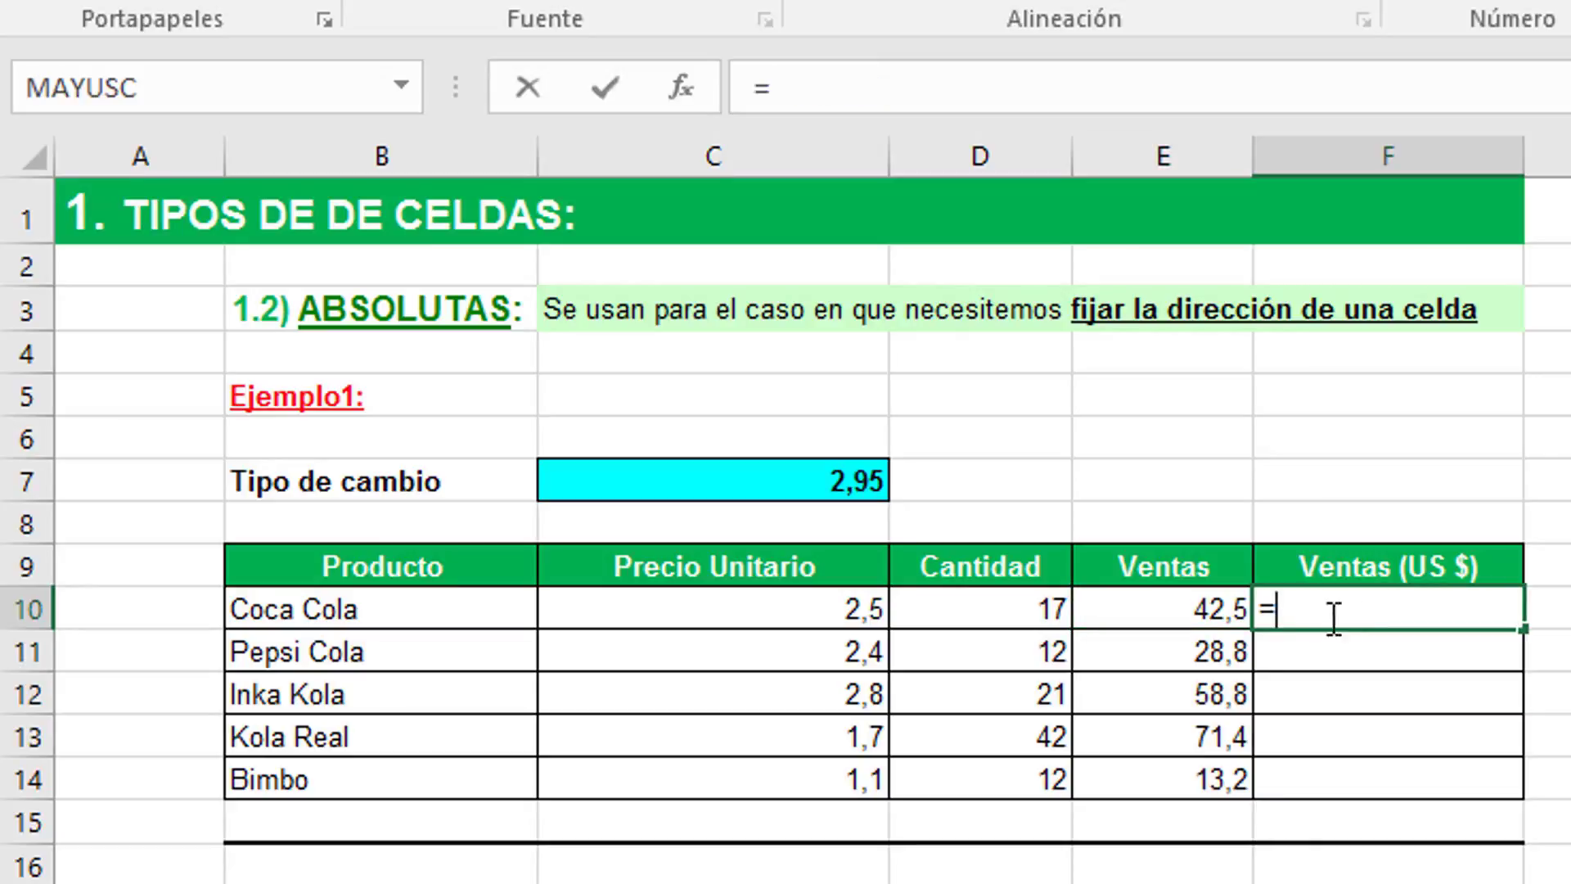
{"action": "left_click", "coordinate": [1200, 605]}
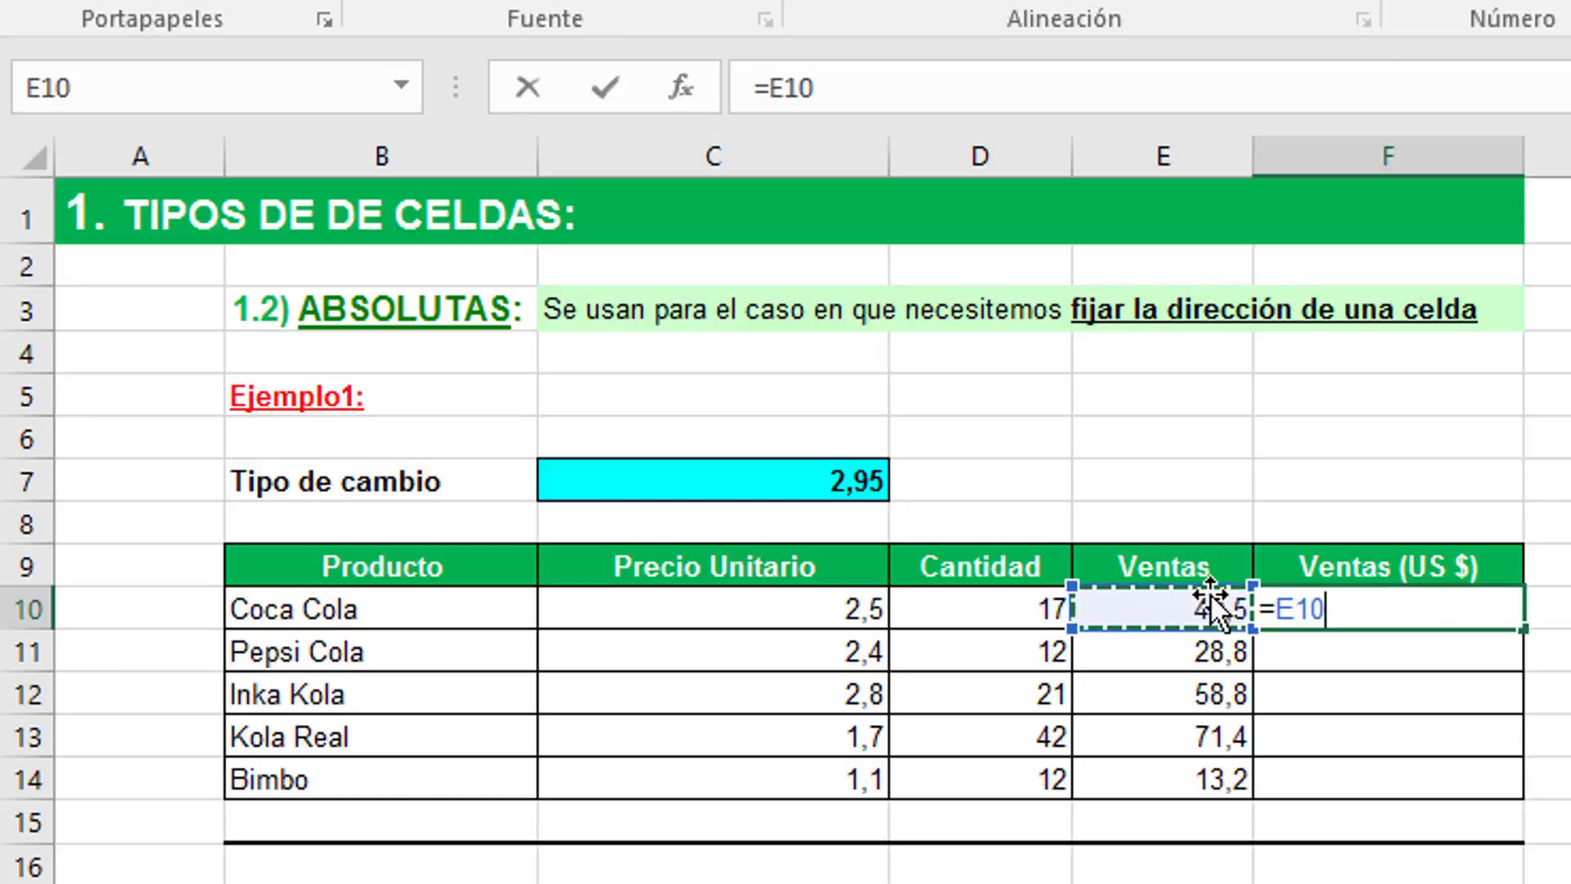
{"action": "type", "text": "/"}
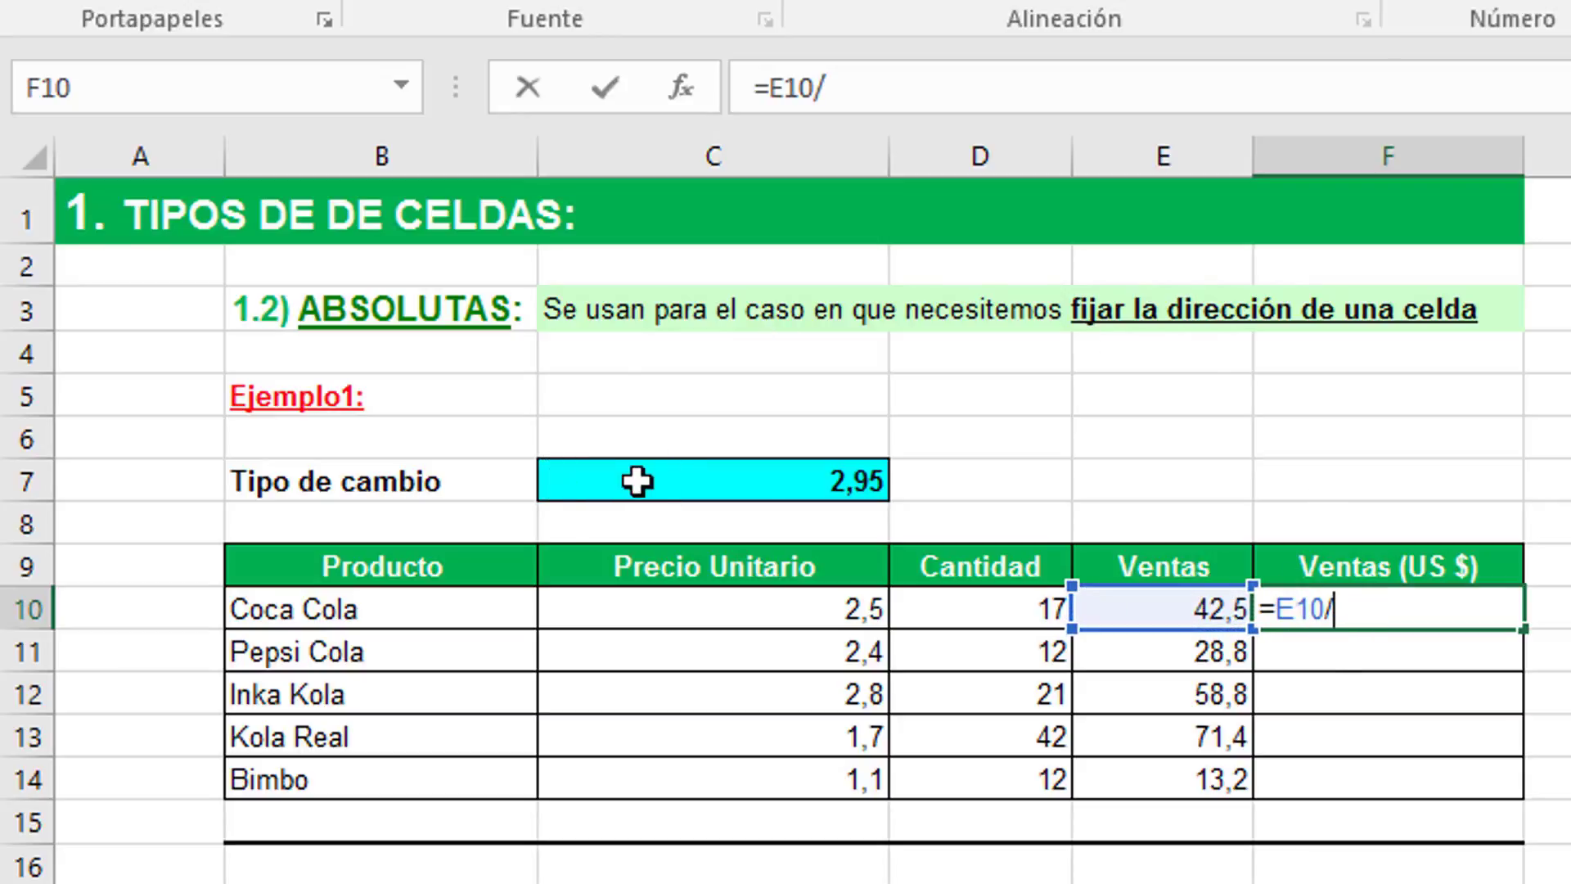
{"action": "left_click", "coordinate": [707, 487]}
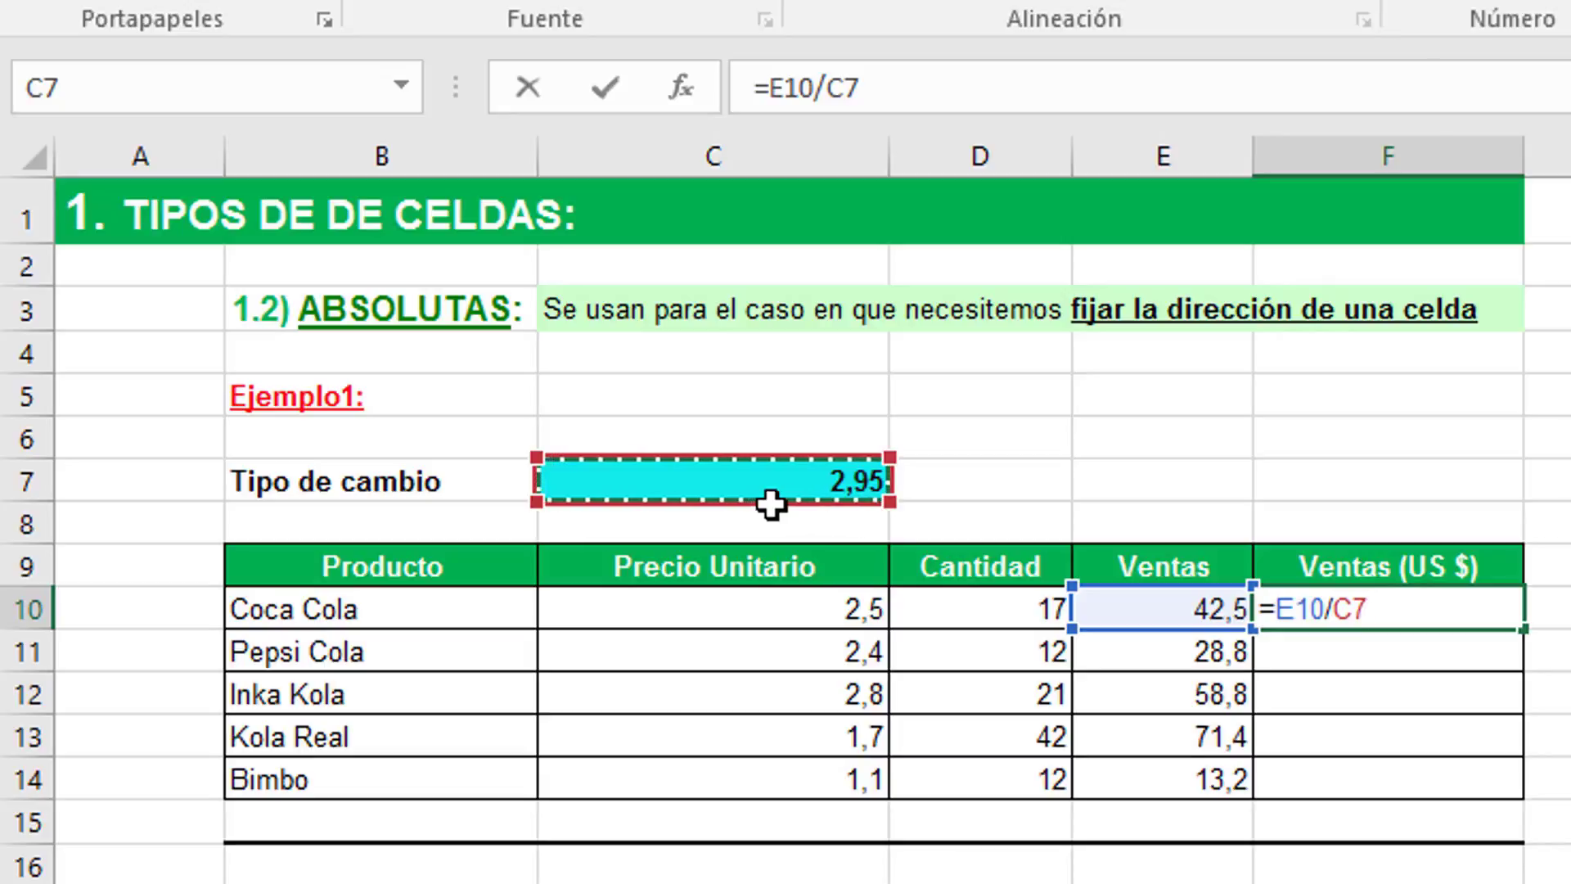
{"action": "key", "text": "F4"}
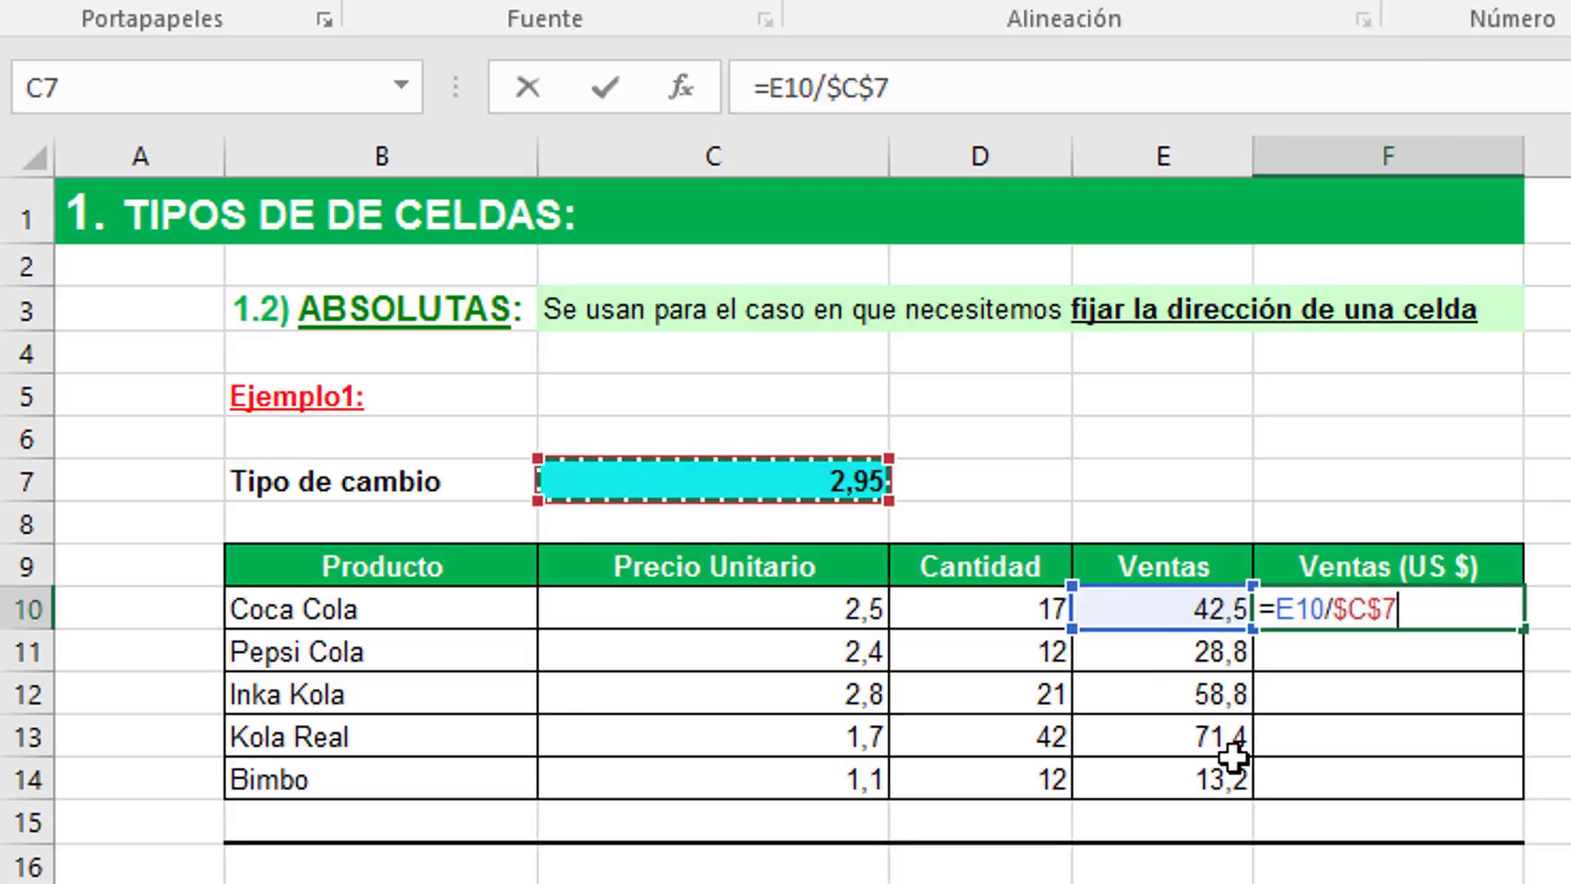
{"action": "key", "text": "Return"}
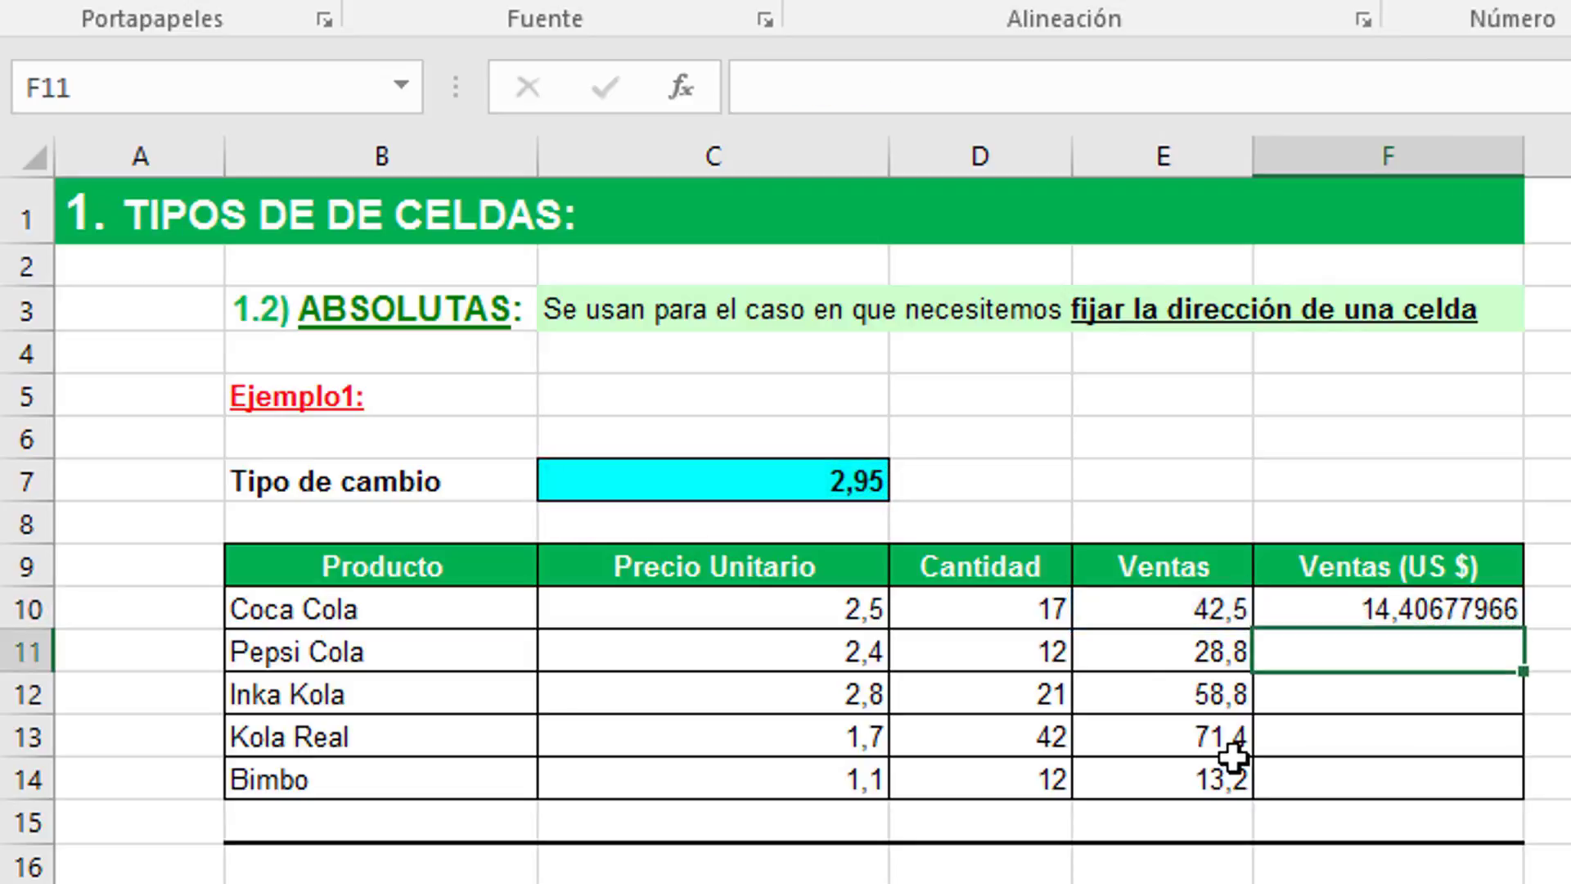
Step: Copy the Ventas (US $) formula from F10 down through F14 and reduce the display of those cells to two decimals
{"action": "left_click", "coordinate": [1444, 610]}
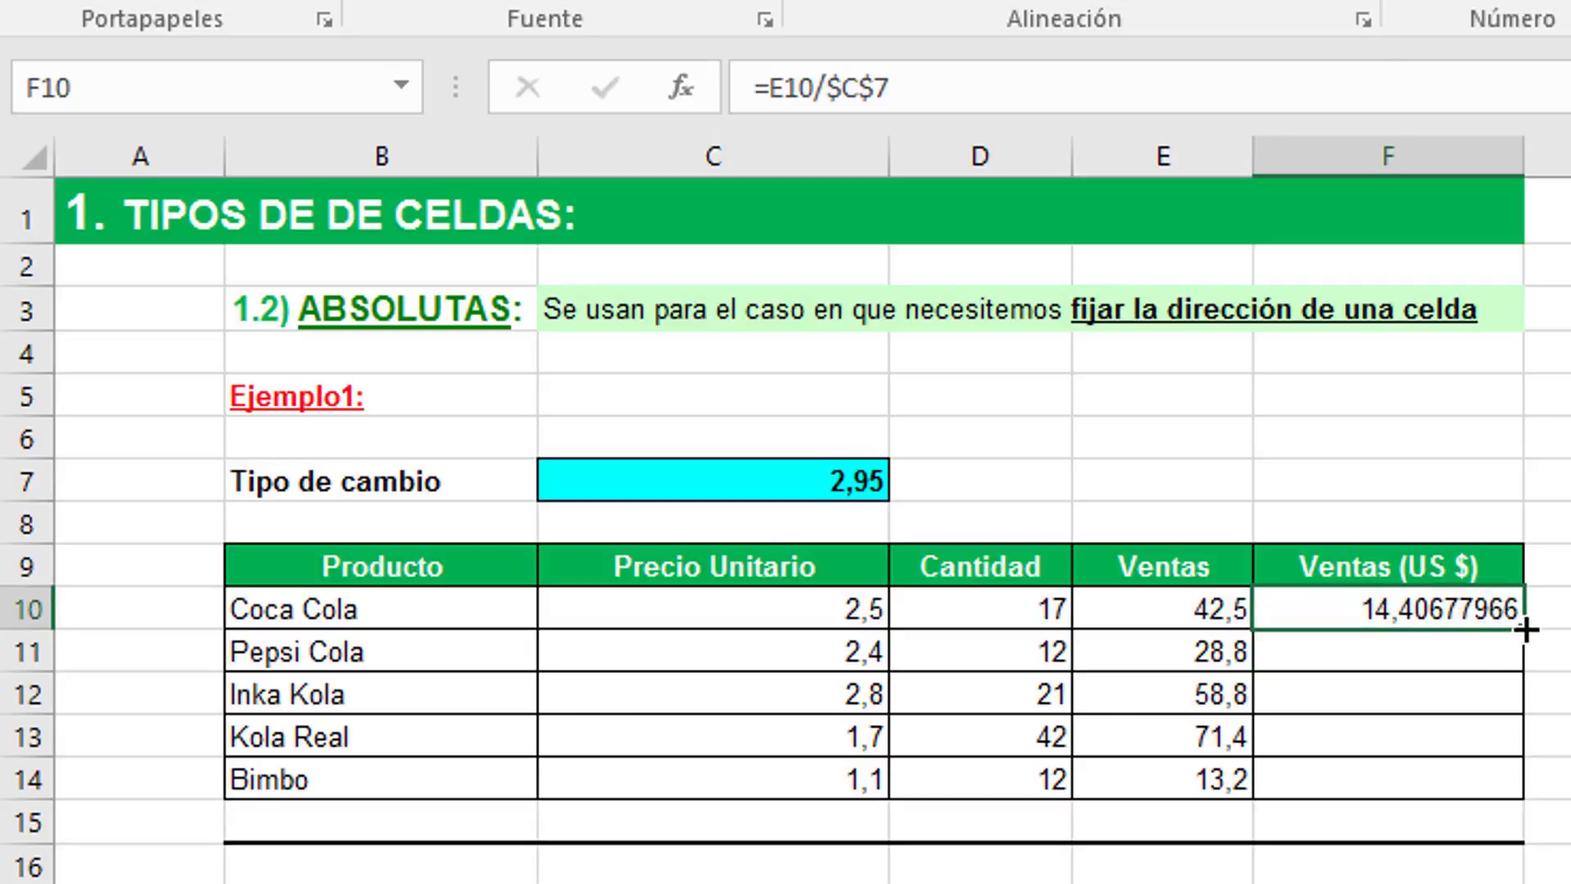
{"action": "left_click_drag", "start_coordinate": [1526, 628], "coordinate": [1529, 779]}
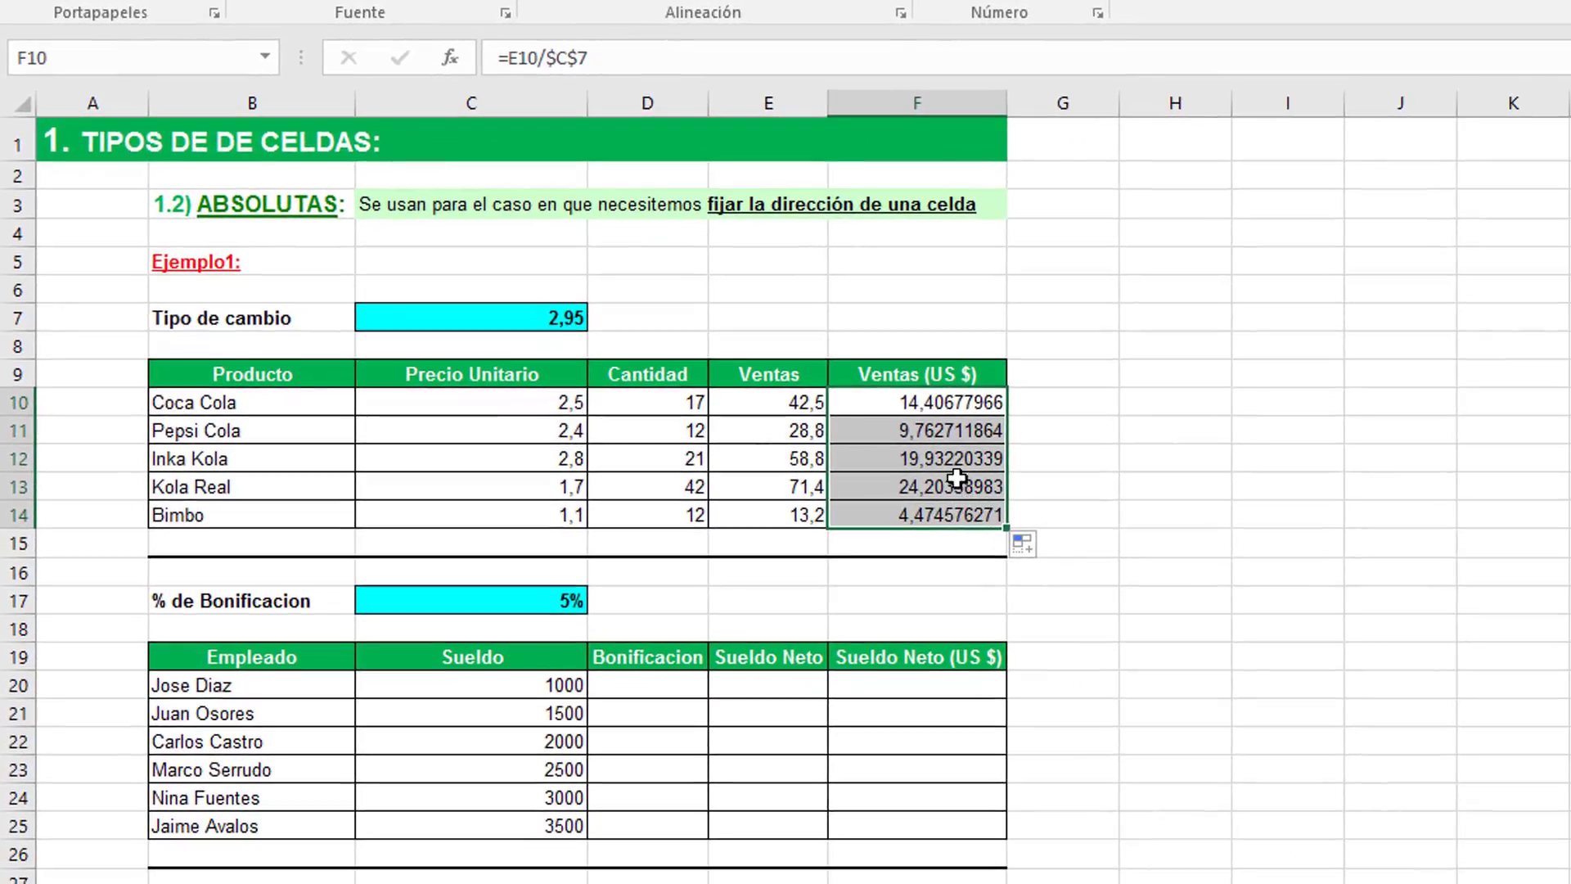
{"action": "left_click", "coordinate": [889, 404]}
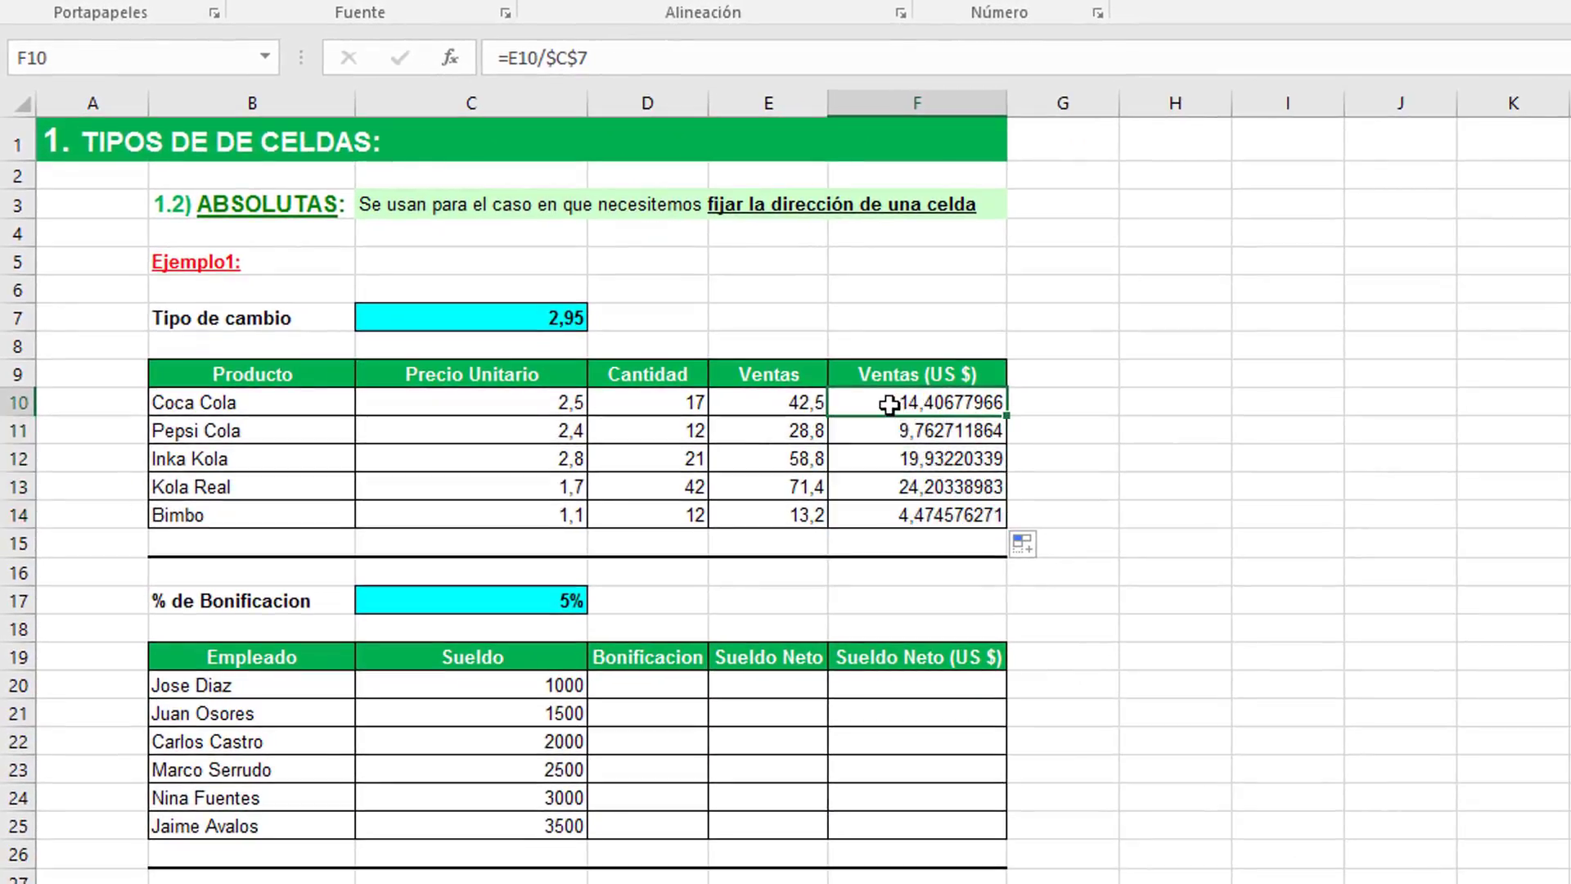
{"action": "left_click_drag", "start_coordinate": [890, 404], "coordinate": [885, 516]}
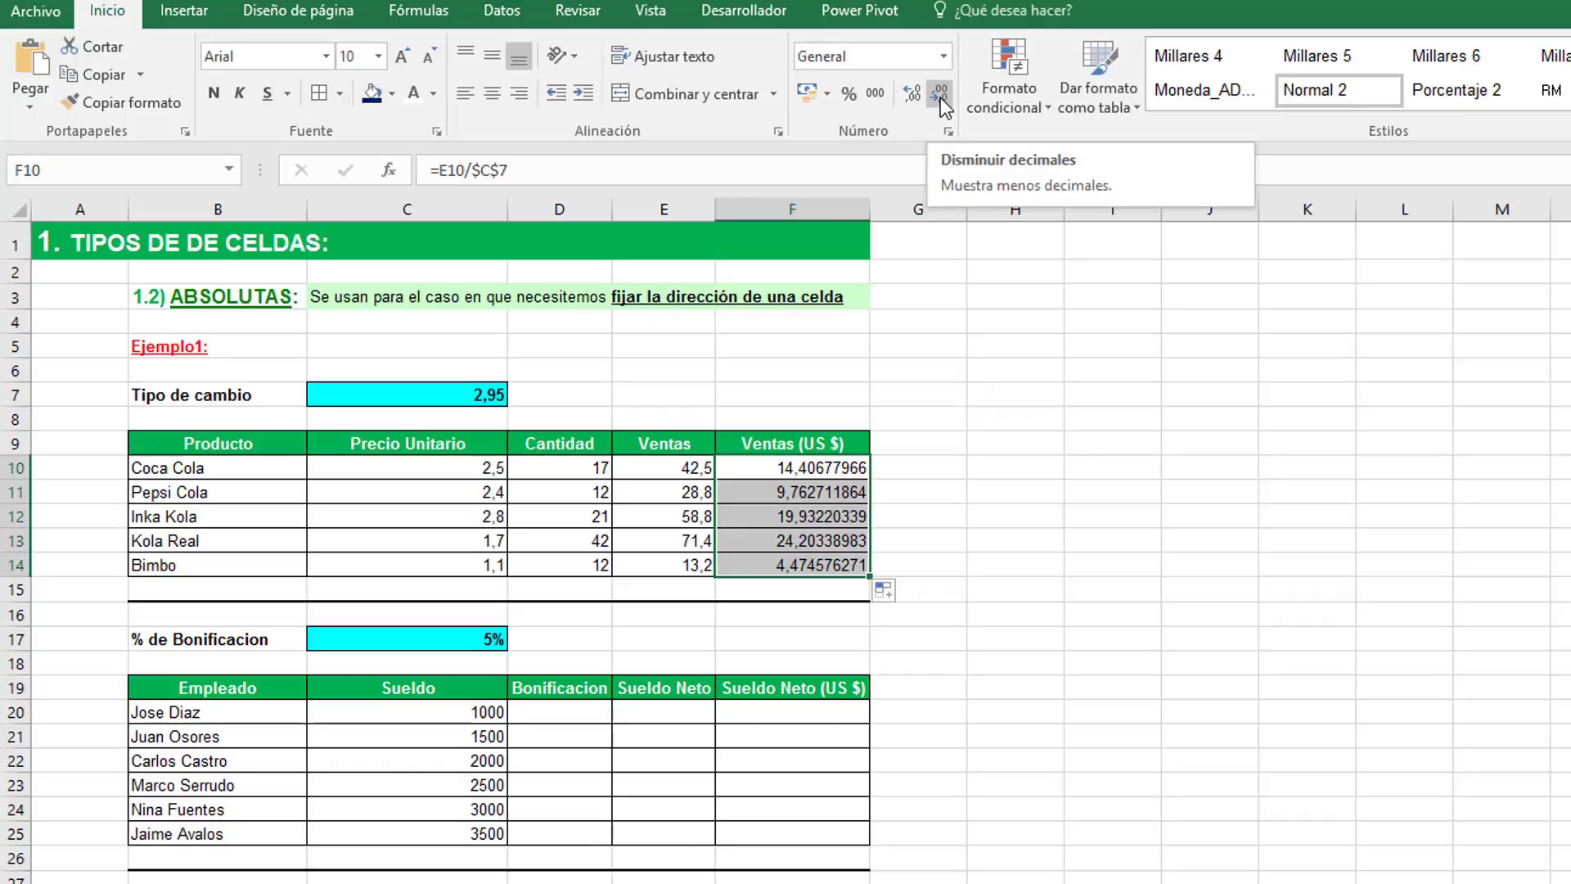
{"action": "left_click", "coordinate": [940, 97]}
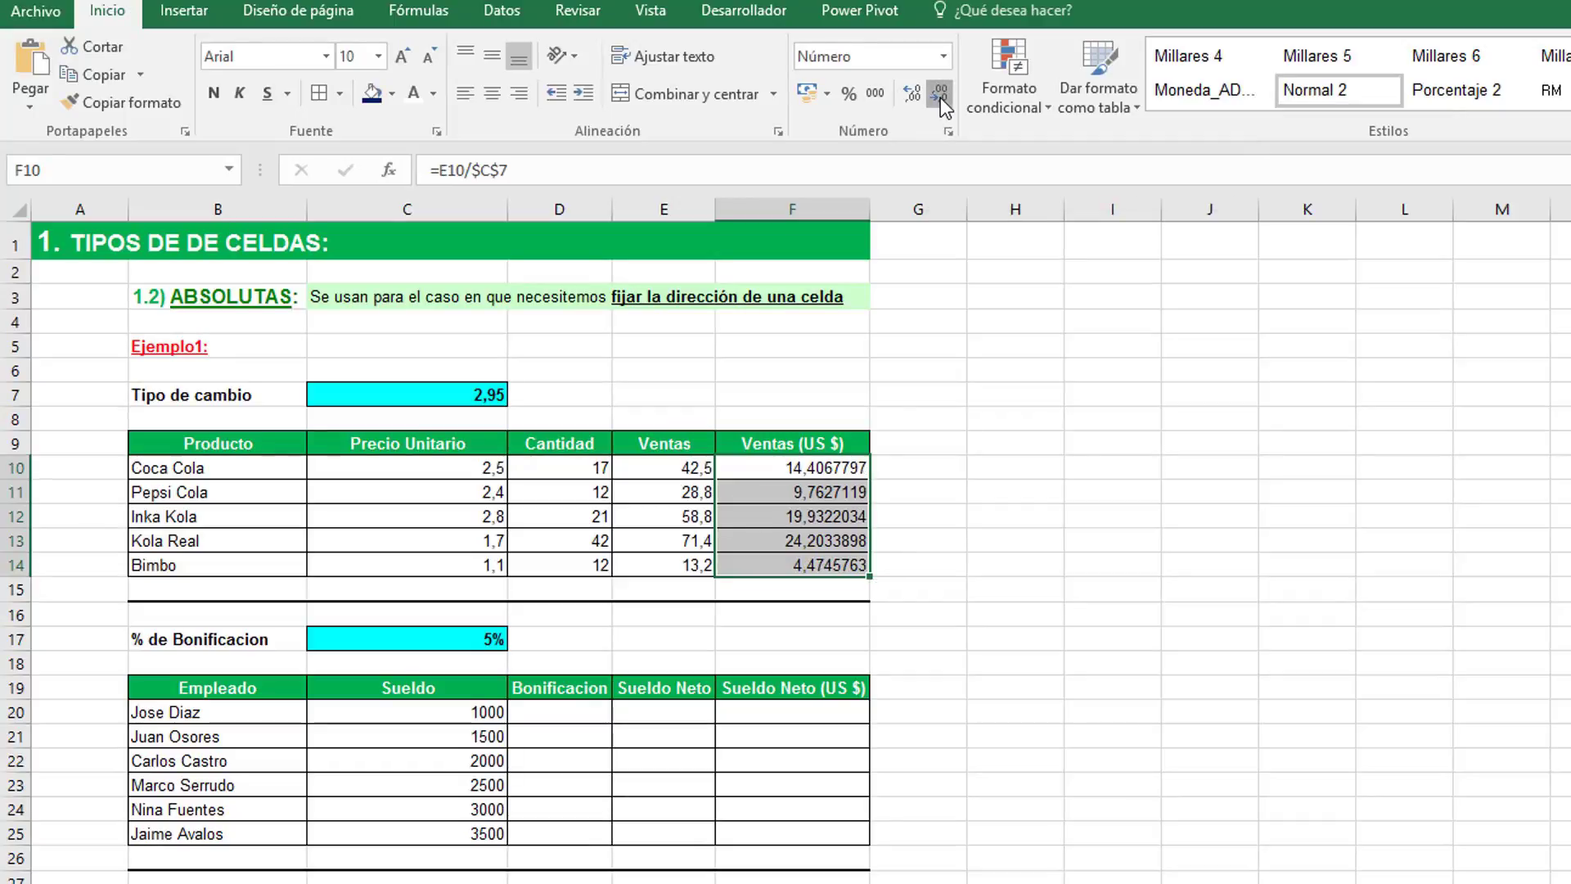
{"action": "left_click", "coordinate": [940, 96]}
{"action": "left_click", "coordinate": [940, 96]}
{"action": "left_click", "coordinate": [940, 97]}
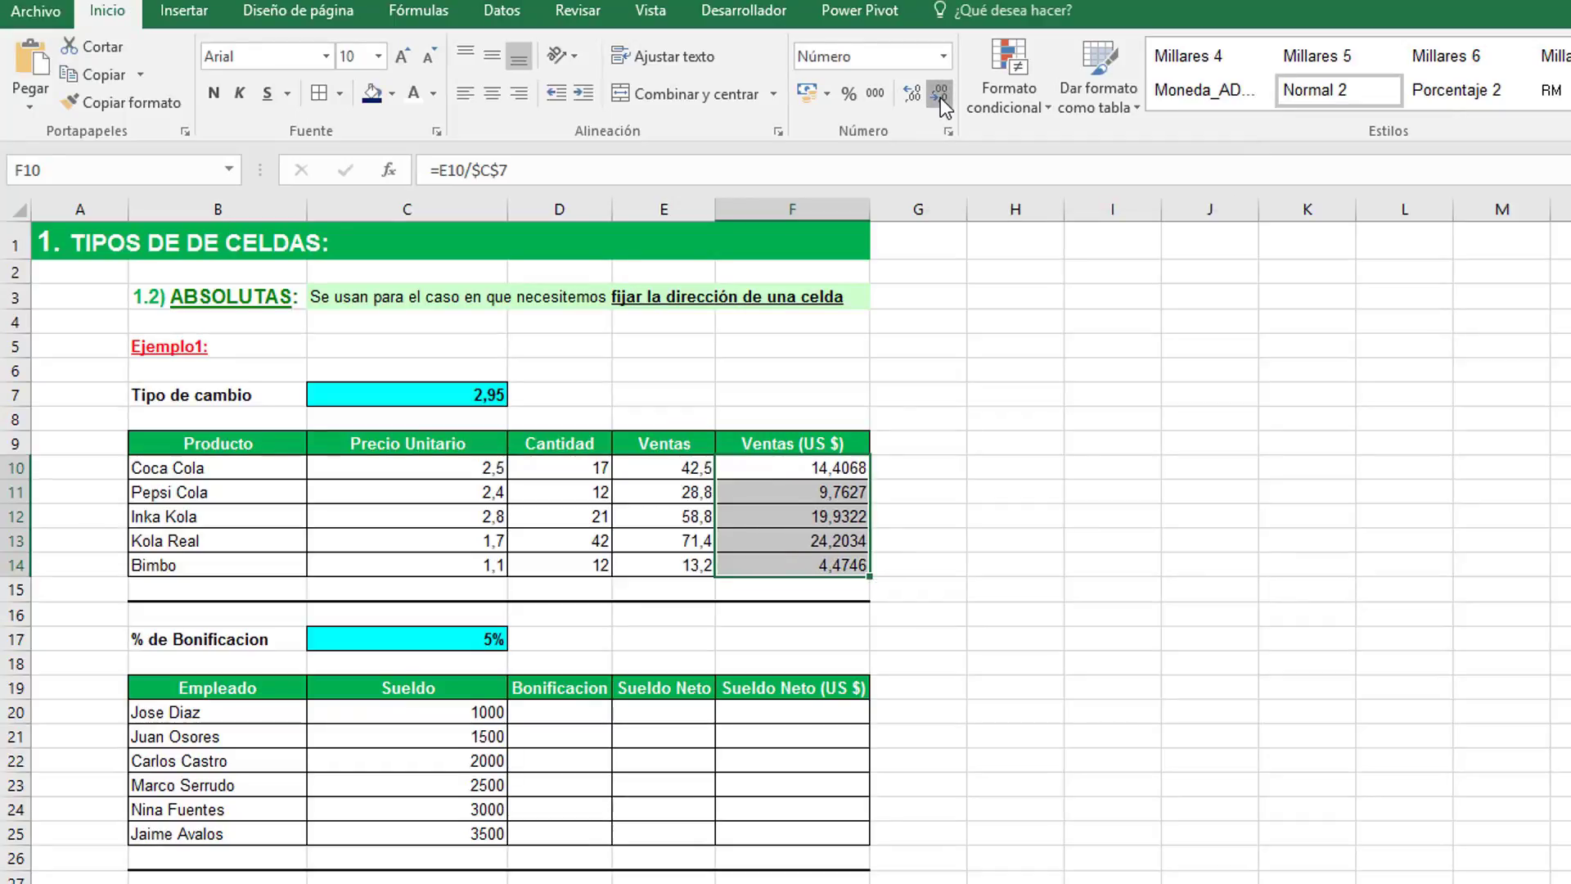
{"action": "left_click", "coordinate": [941, 96]}
{"action": "left_click", "coordinate": [940, 96]}
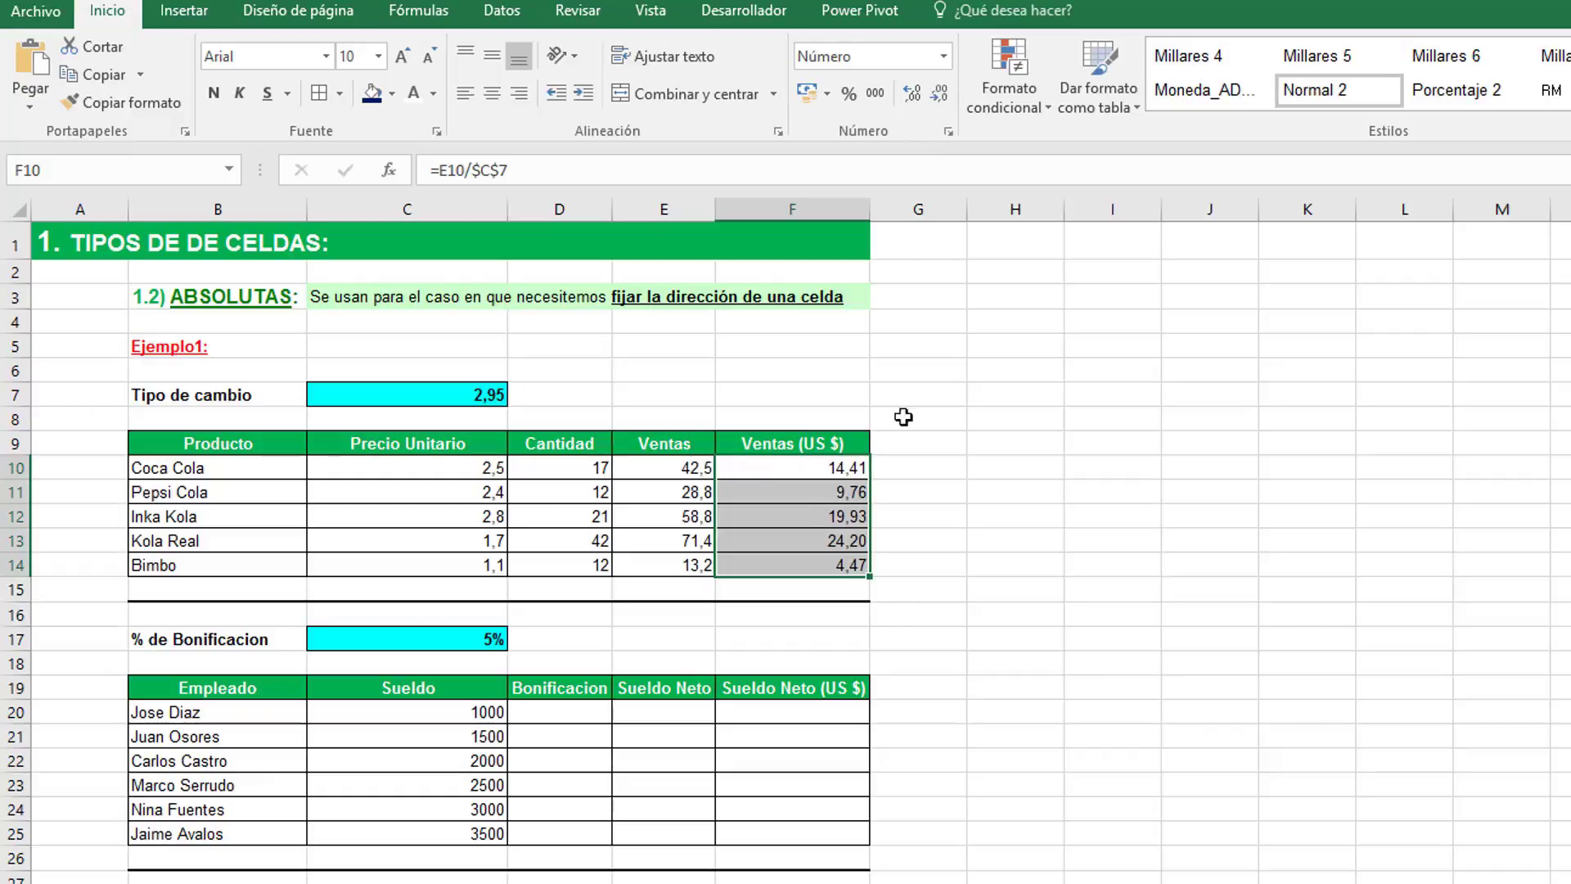
{"action": "left_click", "coordinate": [822, 547]}
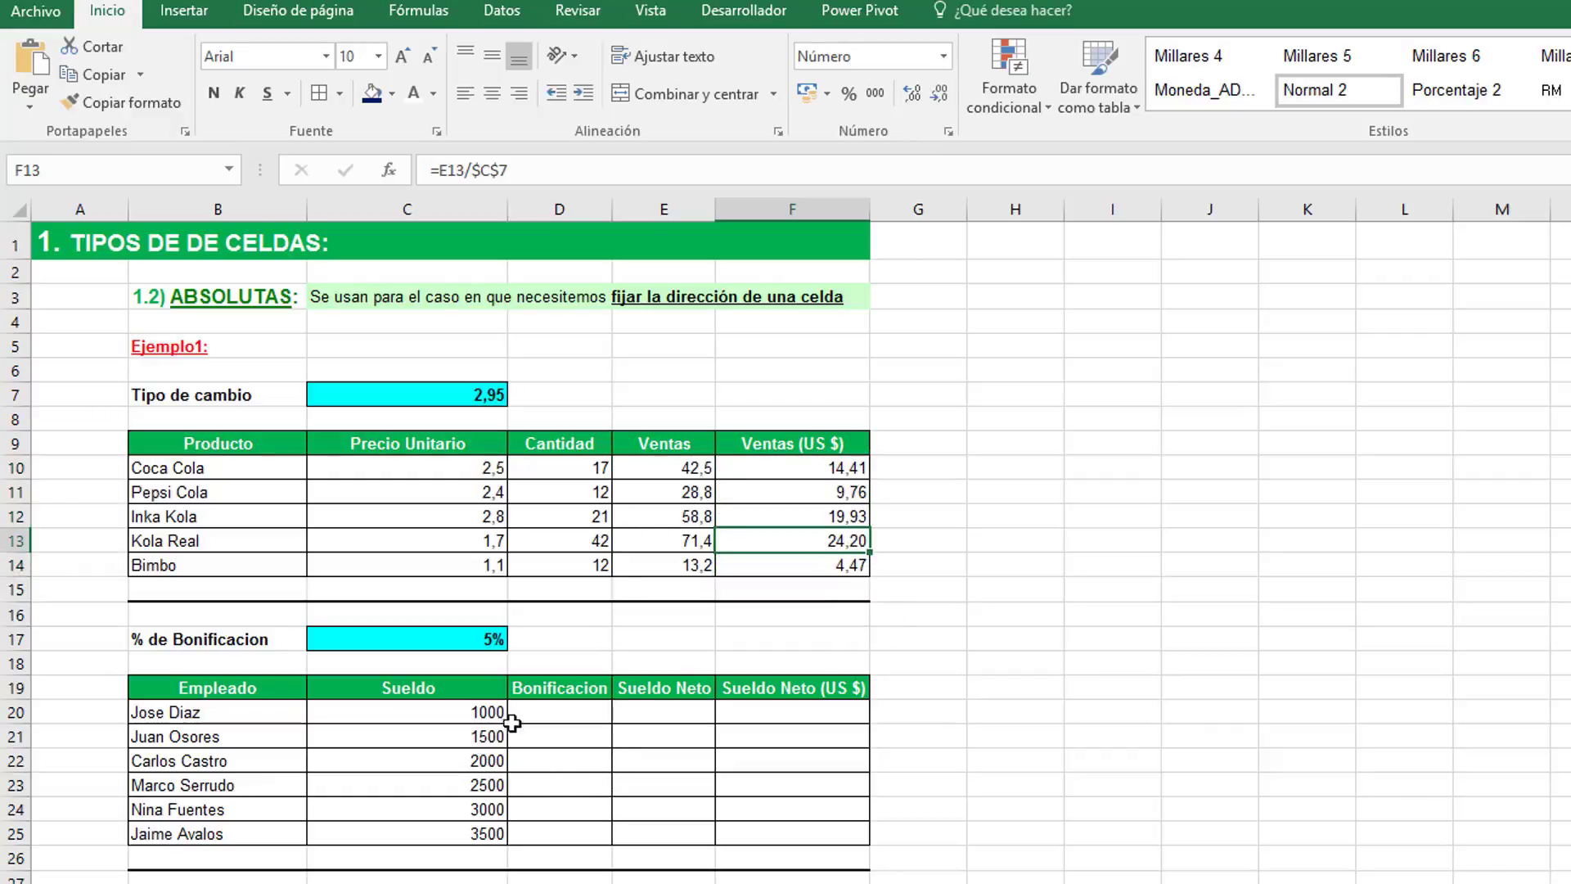
Step: Set the Tipo de cambio in C7 to 3,54
{"action": "left_click", "coordinate": [488, 396]}
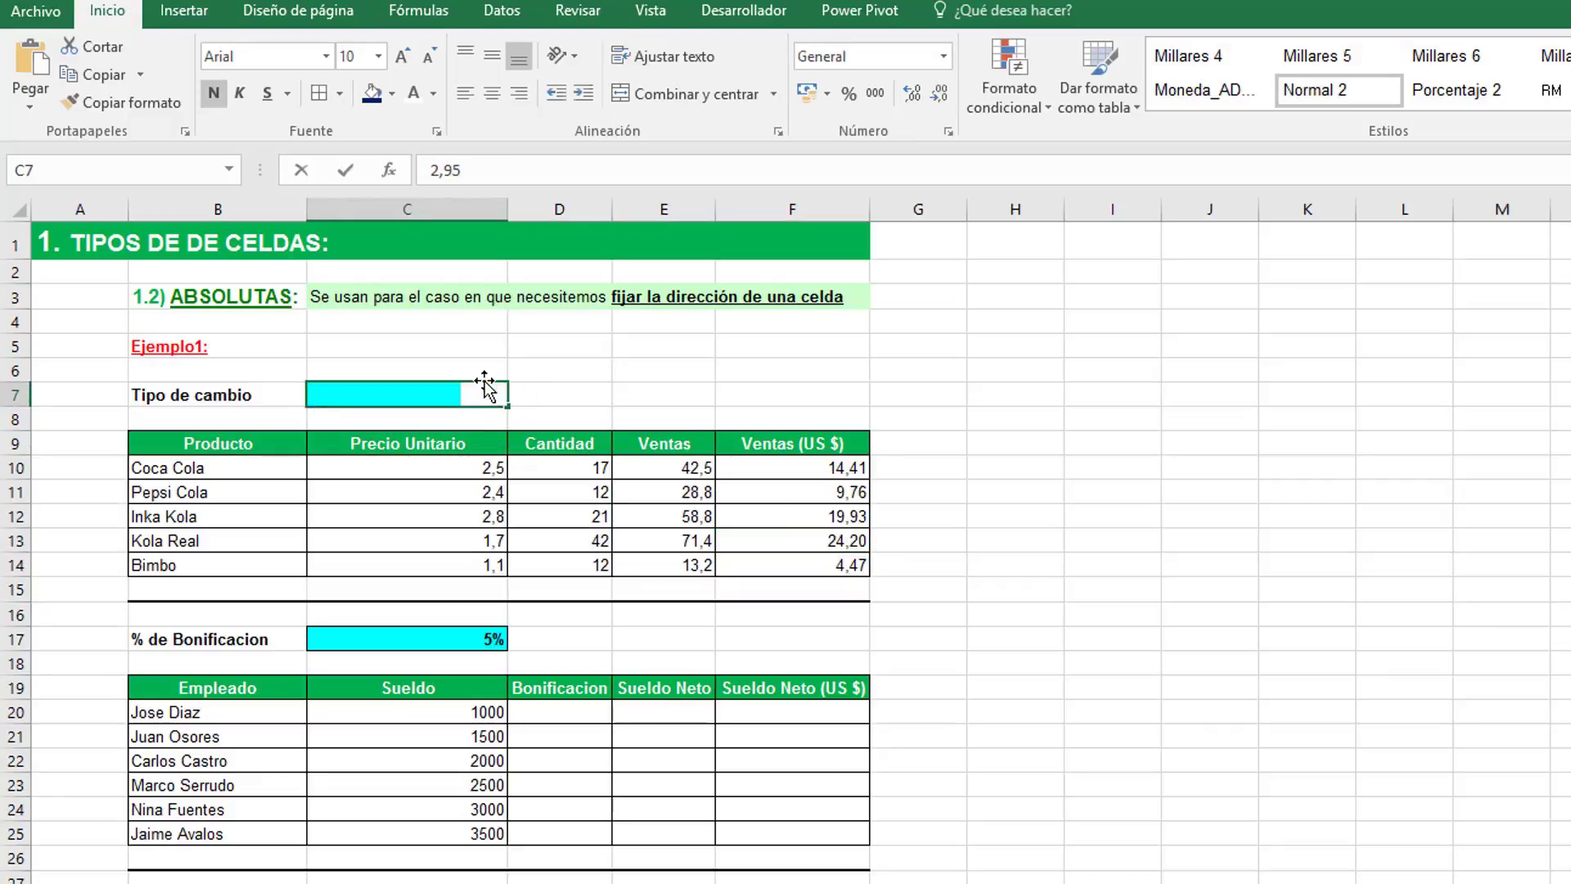
{"action": "type", "text": "3,5"}
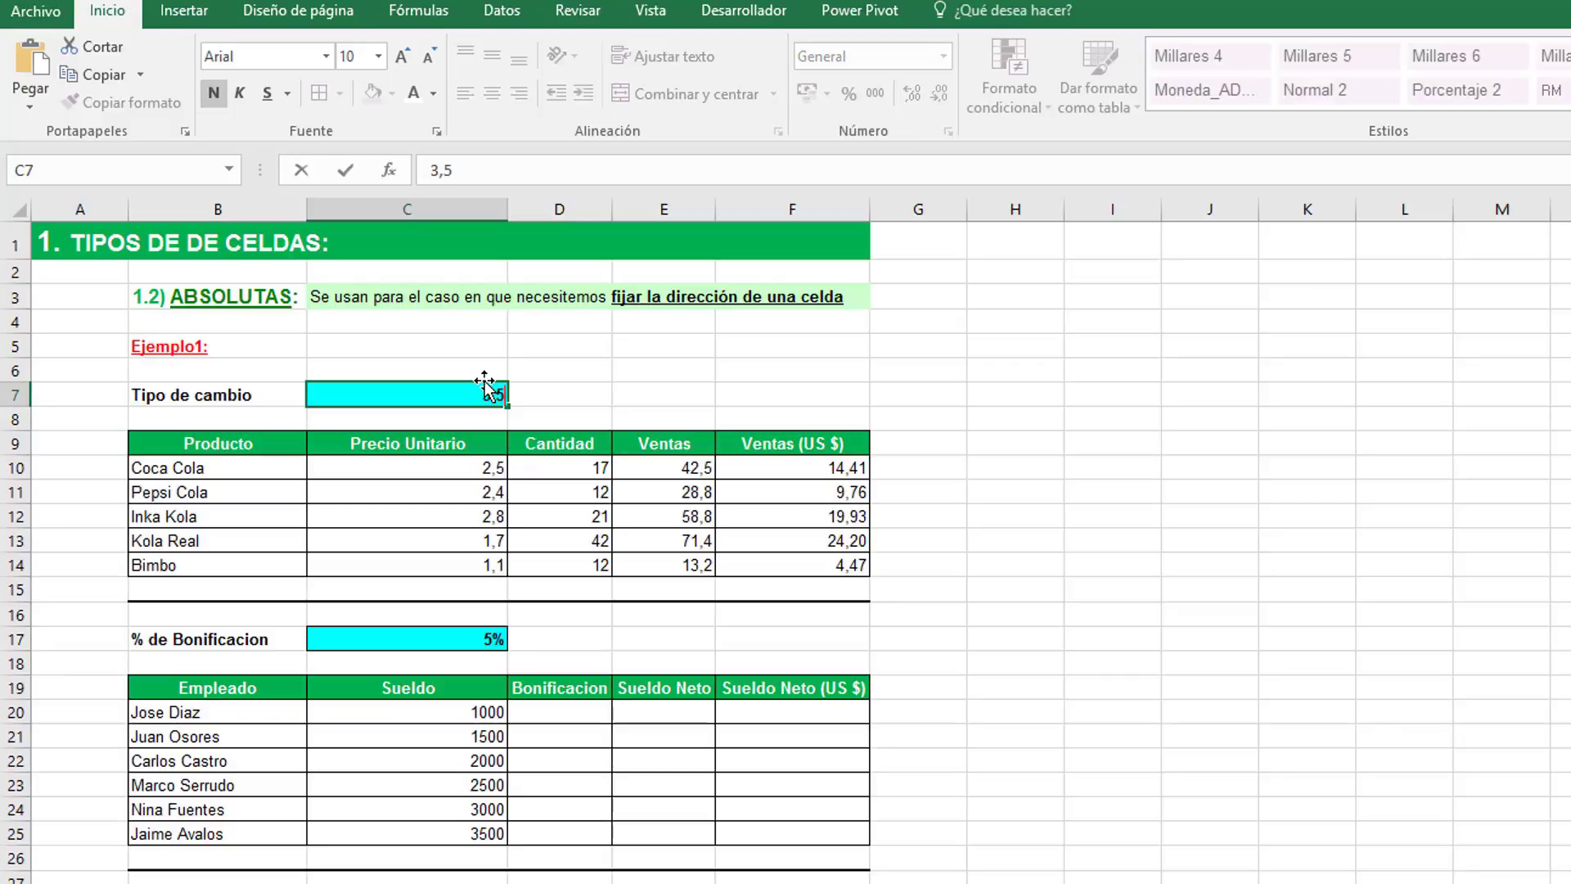
{"action": "type", "text": "4"}
{"action": "key", "text": "Return"}
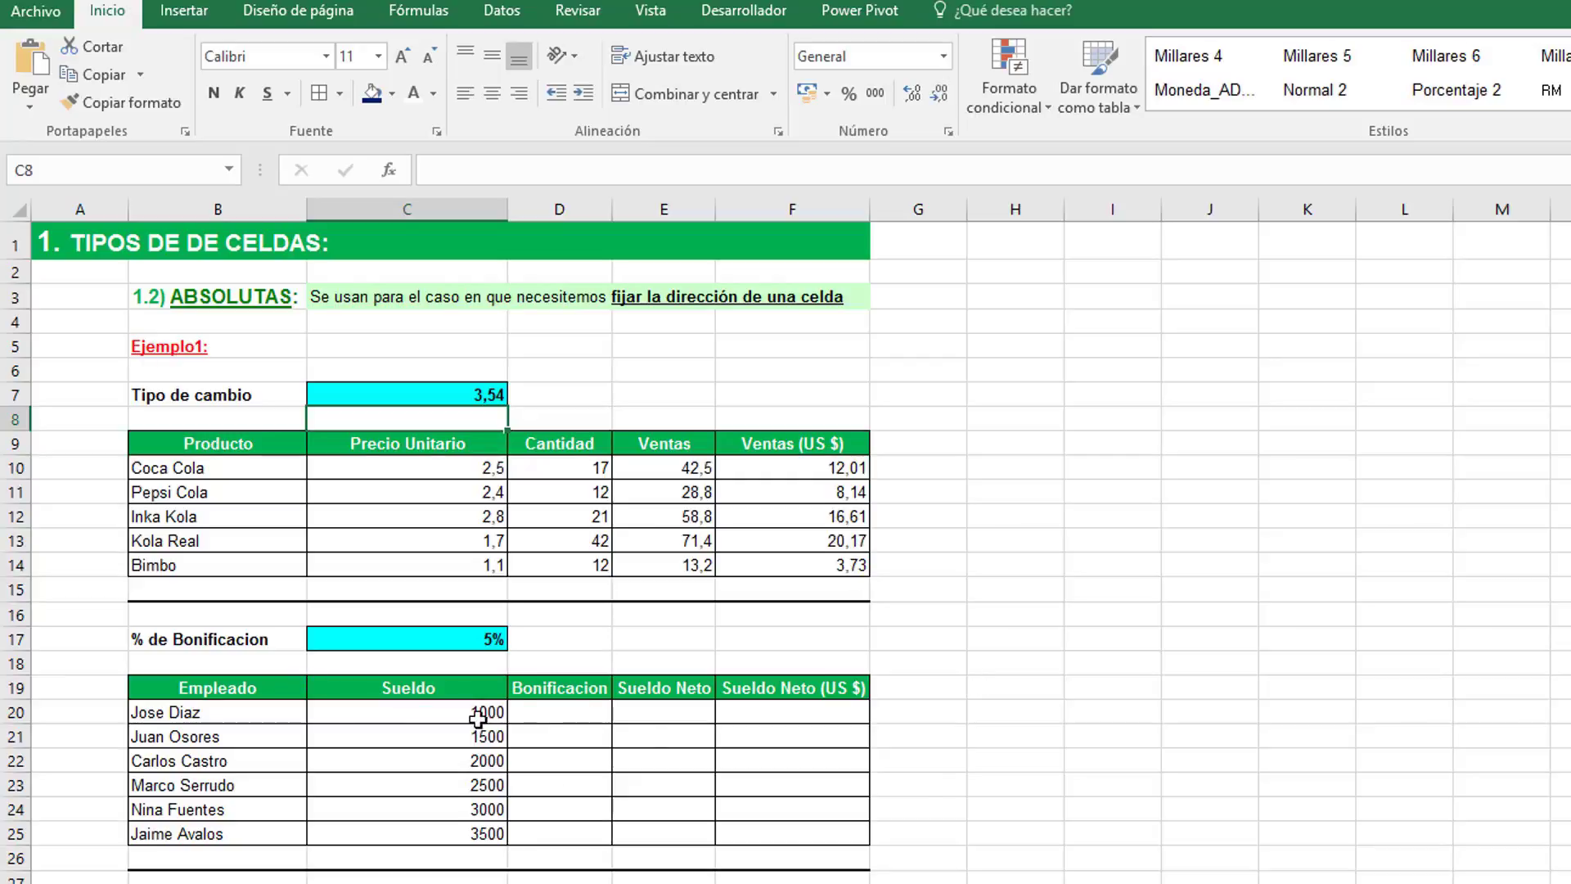
Step: Calculate Bonificacion in D20 with =C20*$C$17, fixing the percentage cell as absolute, and copy the formula down through D25
{"action": "left_click", "coordinate": [558, 712]}
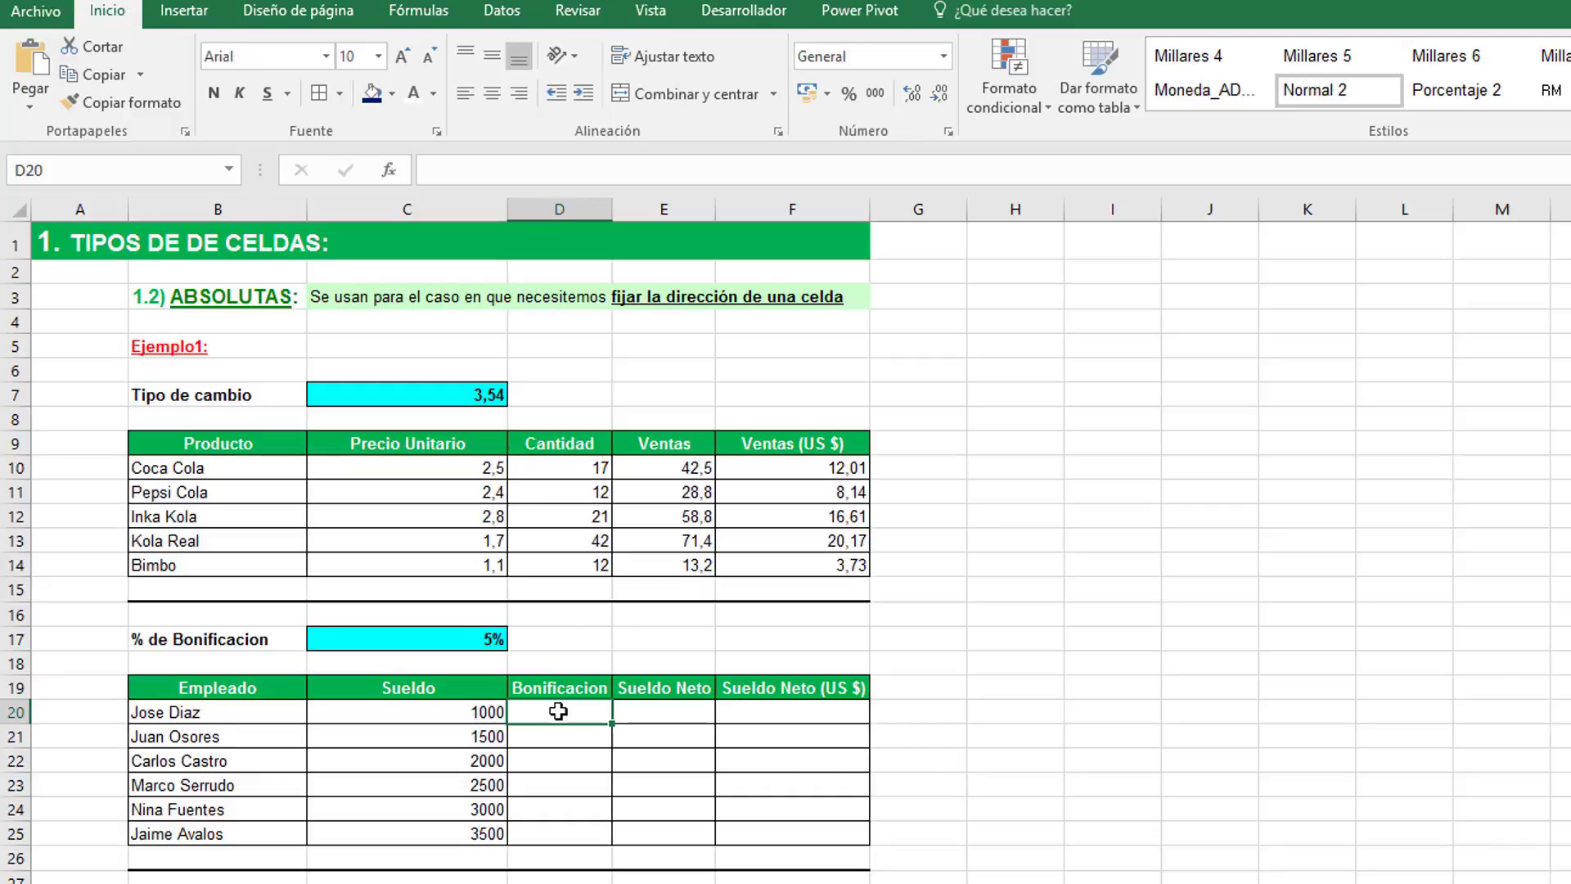
{"action": "type", "text": "="}
{"action": "left_click", "coordinate": [493, 712]}
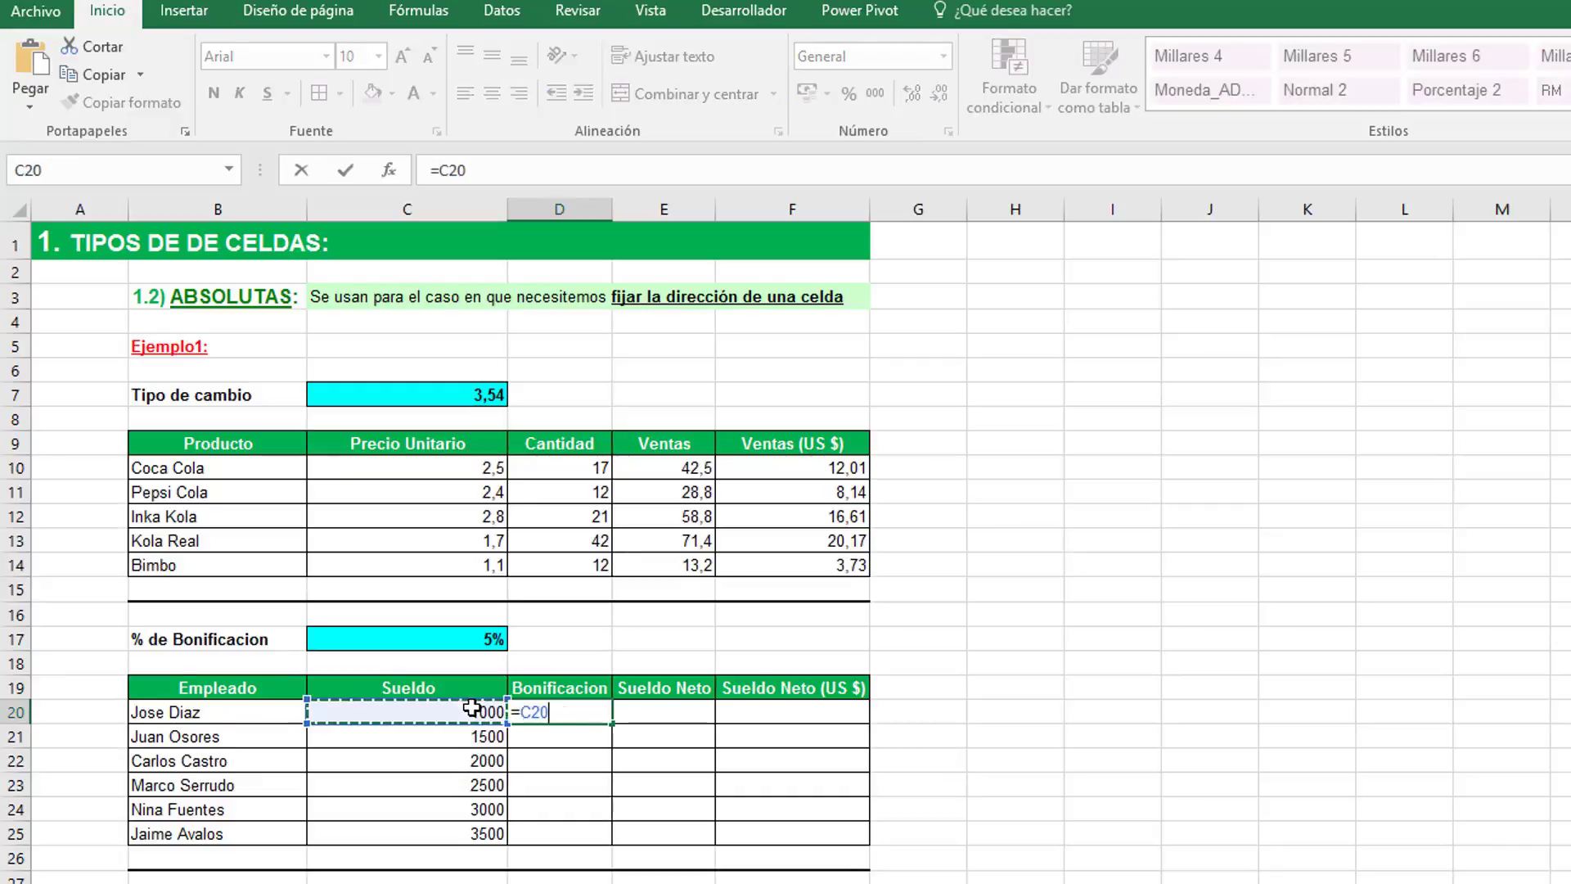
{"action": "type", "text": "*"}
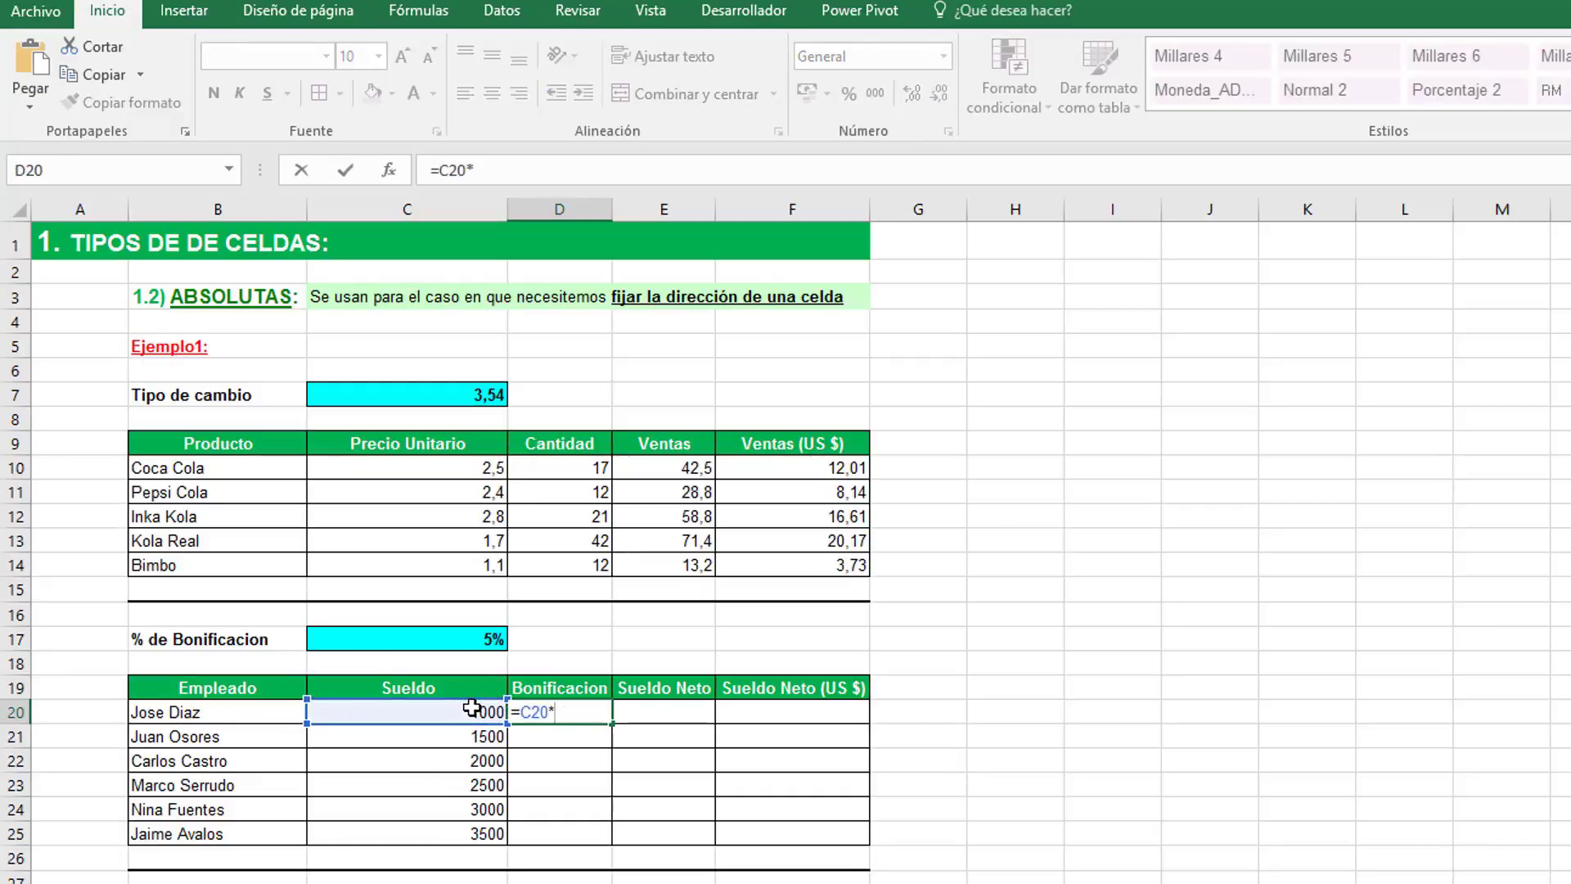
{"action": "left_click", "coordinate": [448, 637]}
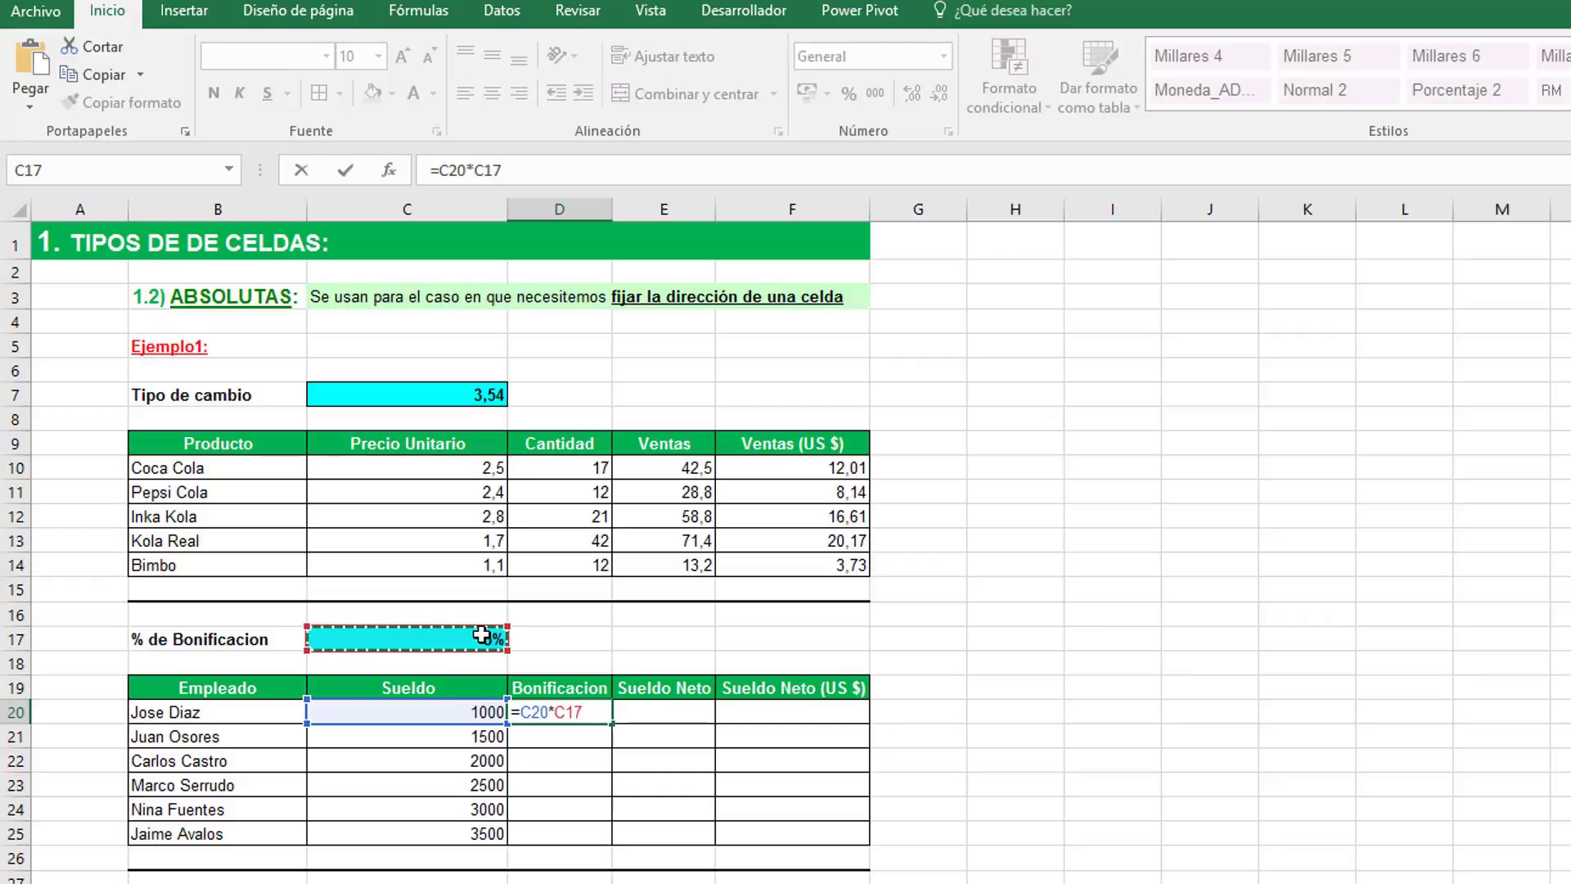
{"action": "key", "text": "F4"}
{"action": "key", "text": "Return"}
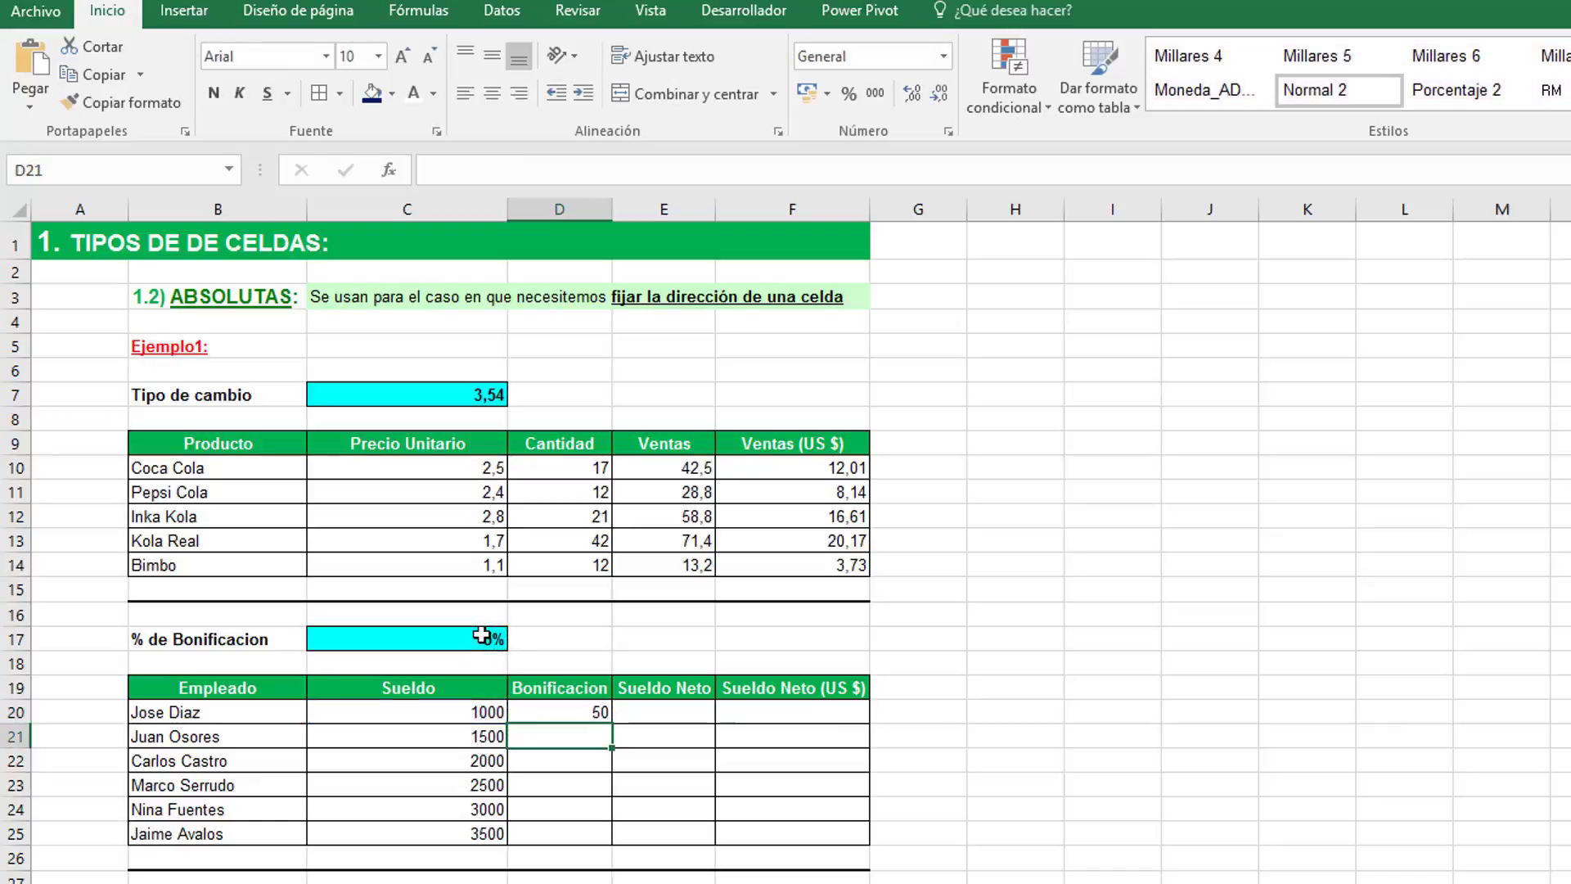
{"action": "left_click", "coordinate": [598, 710]}
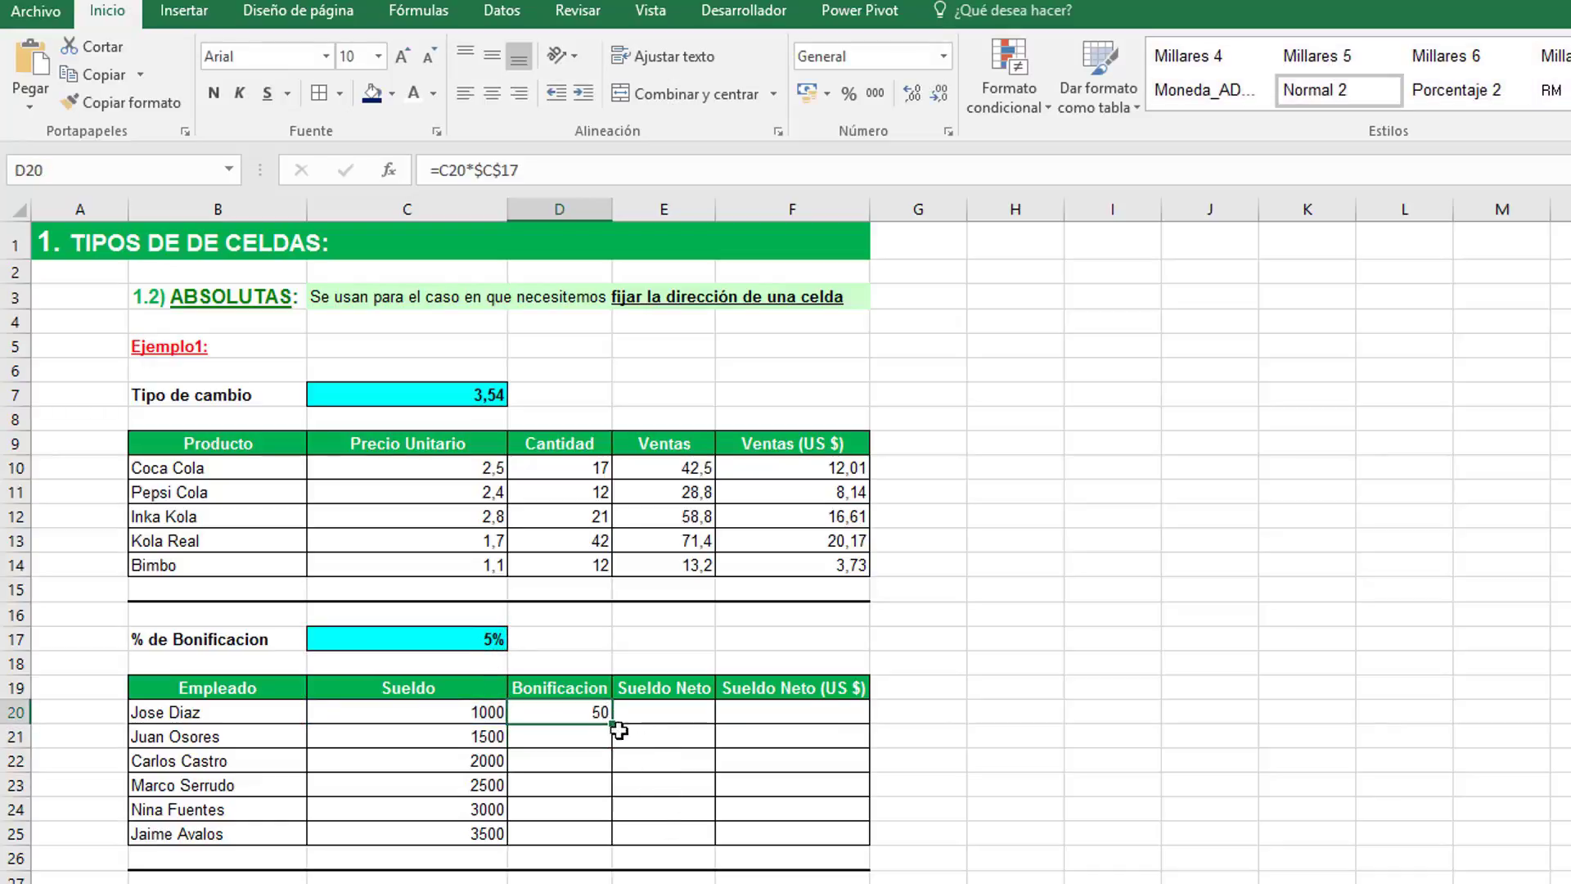
{"action": "left_click_drag", "start_coordinate": [610, 724], "coordinate": [612, 848]}
Step: Calculate Sueldo Neto in E20 with =C20+D20 and copy the formula down through E25
{"action": "left_click", "coordinate": [688, 720]}
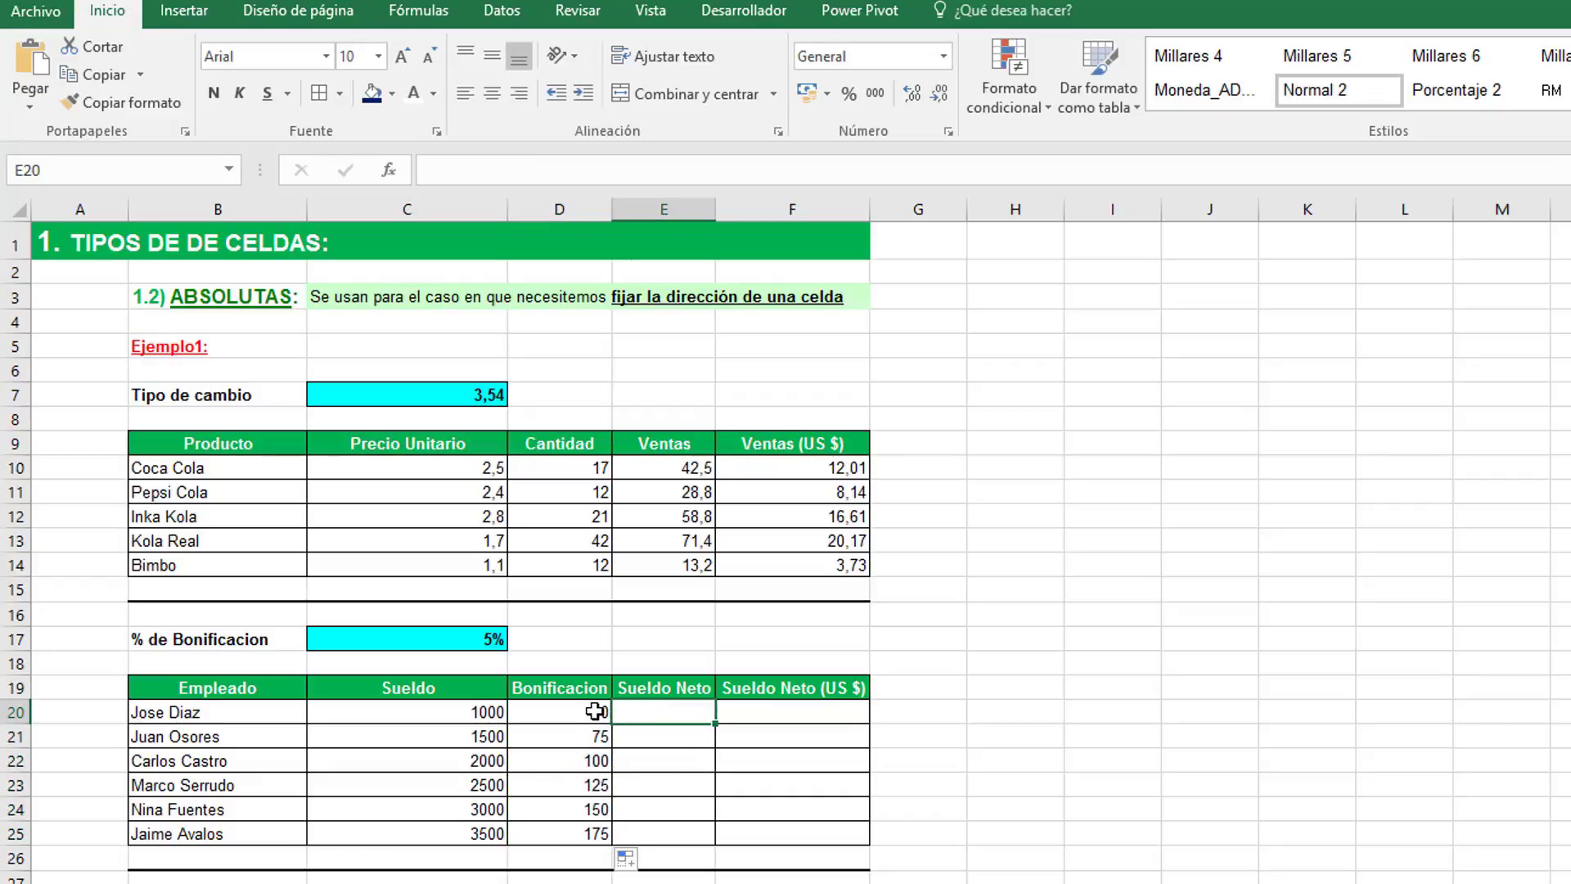
{"action": "left_click", "coordinate": [464, 714]}
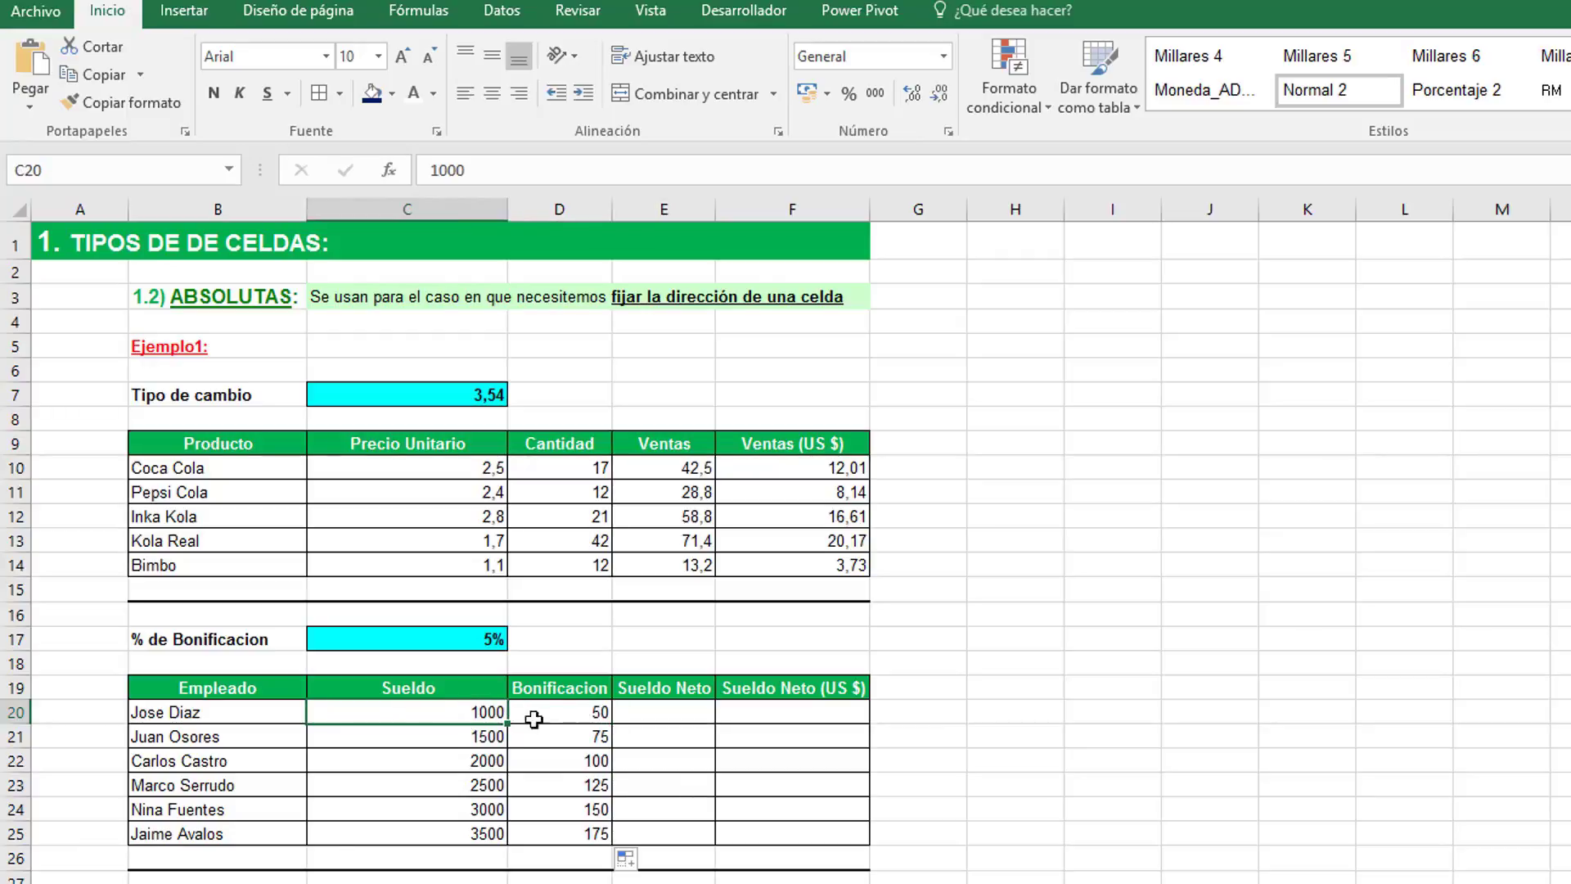
{"action": "left_click", "coordinate": [579, 713]}
{"action": "left_click", "coordinate": [670, 720]}
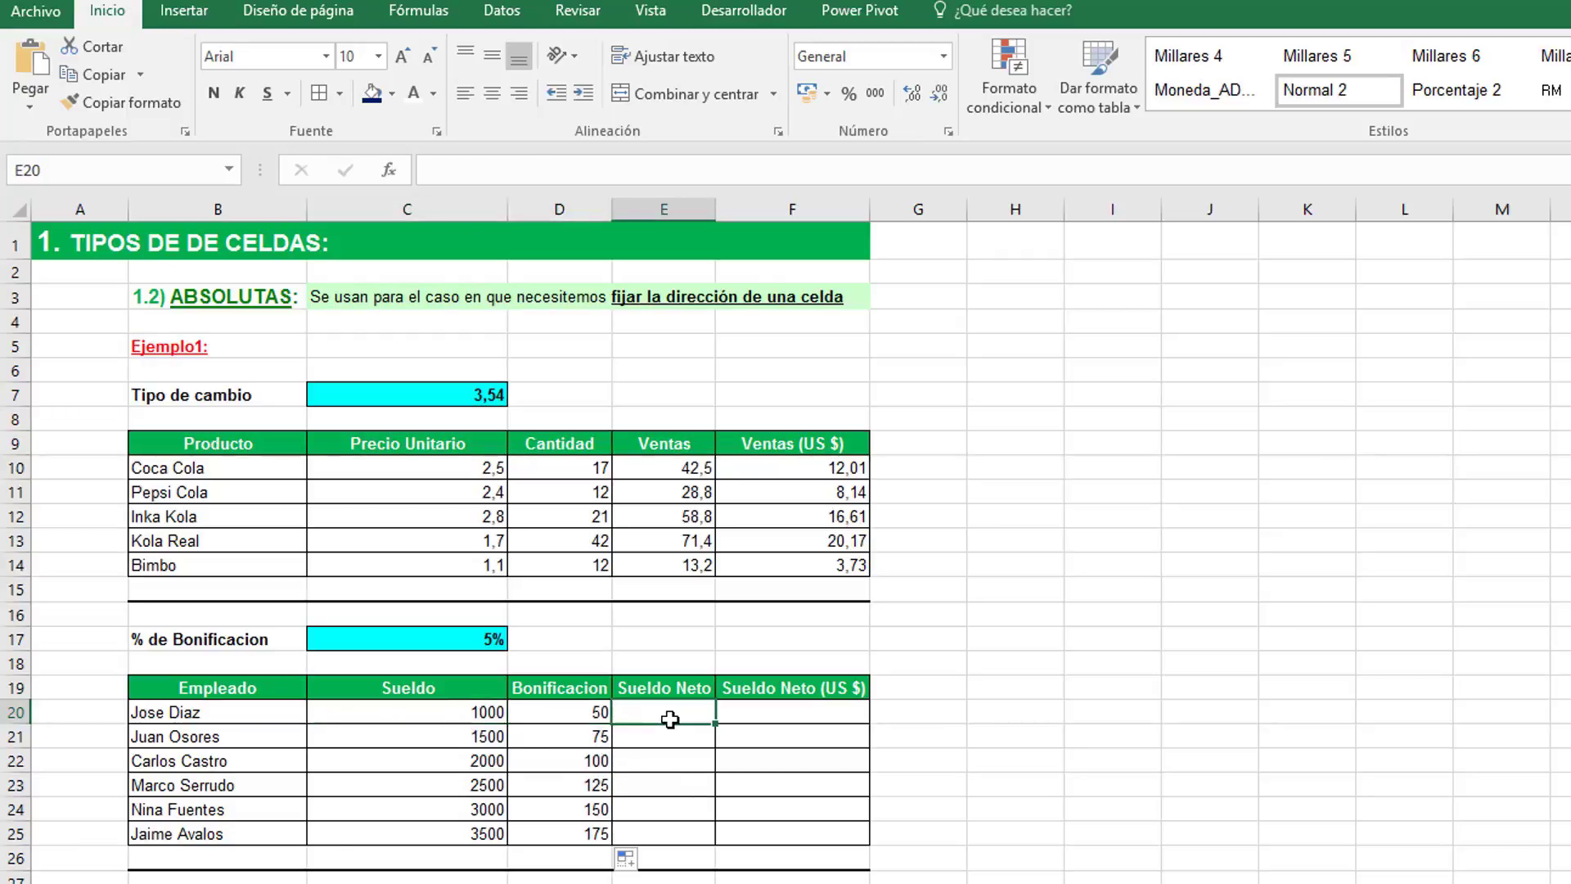
{"action": "type", "text": "="}
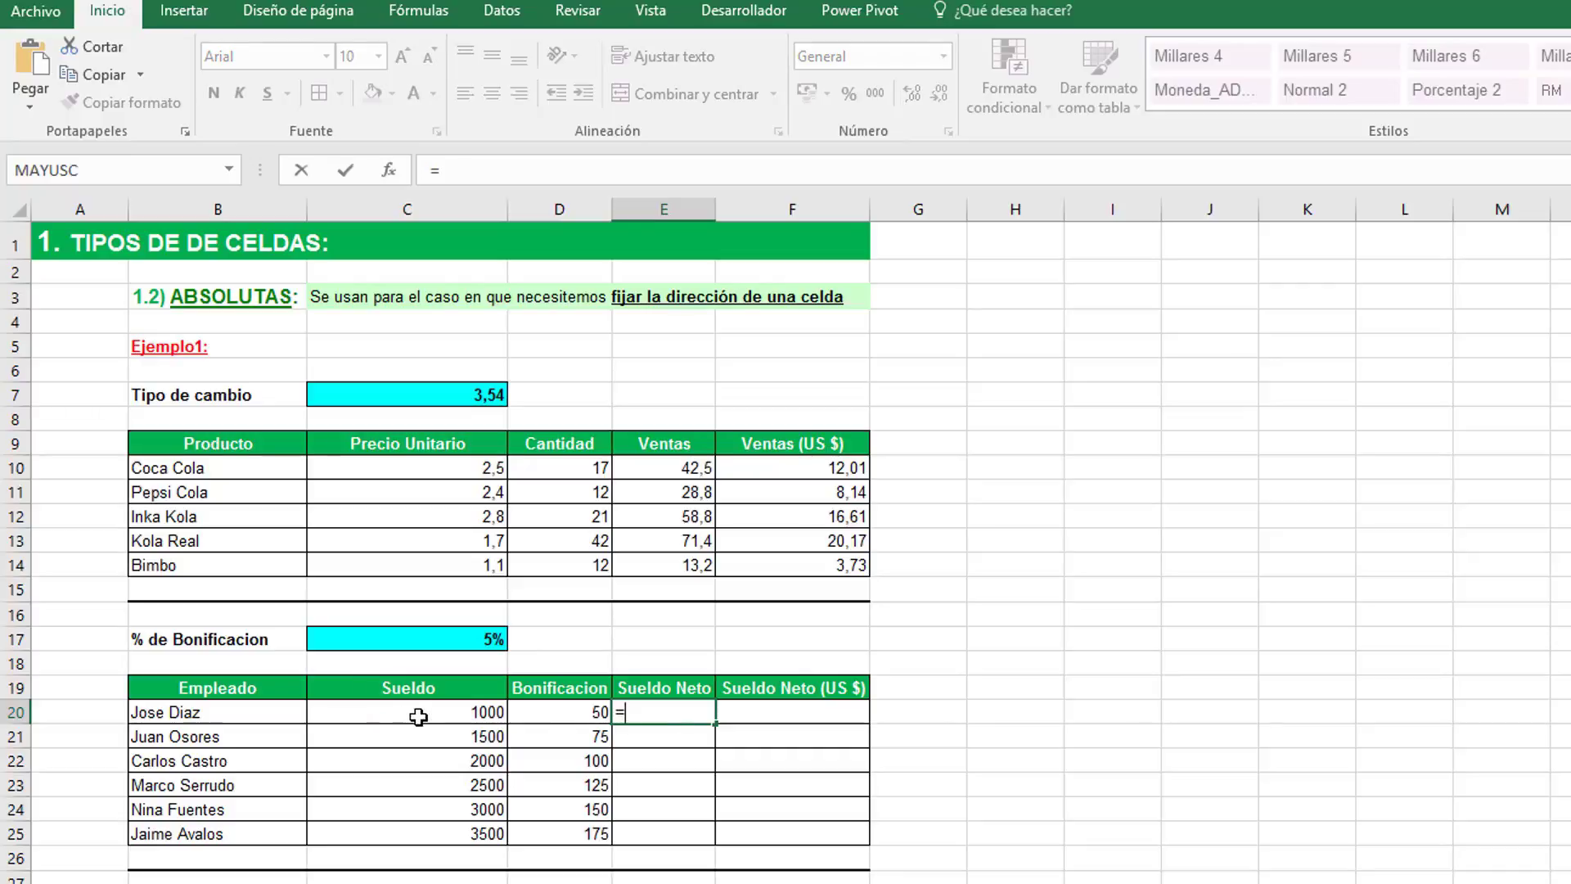
{"action": "left_click", "coordinate": [420, 711]}
{"action": "type", "text": "+"}
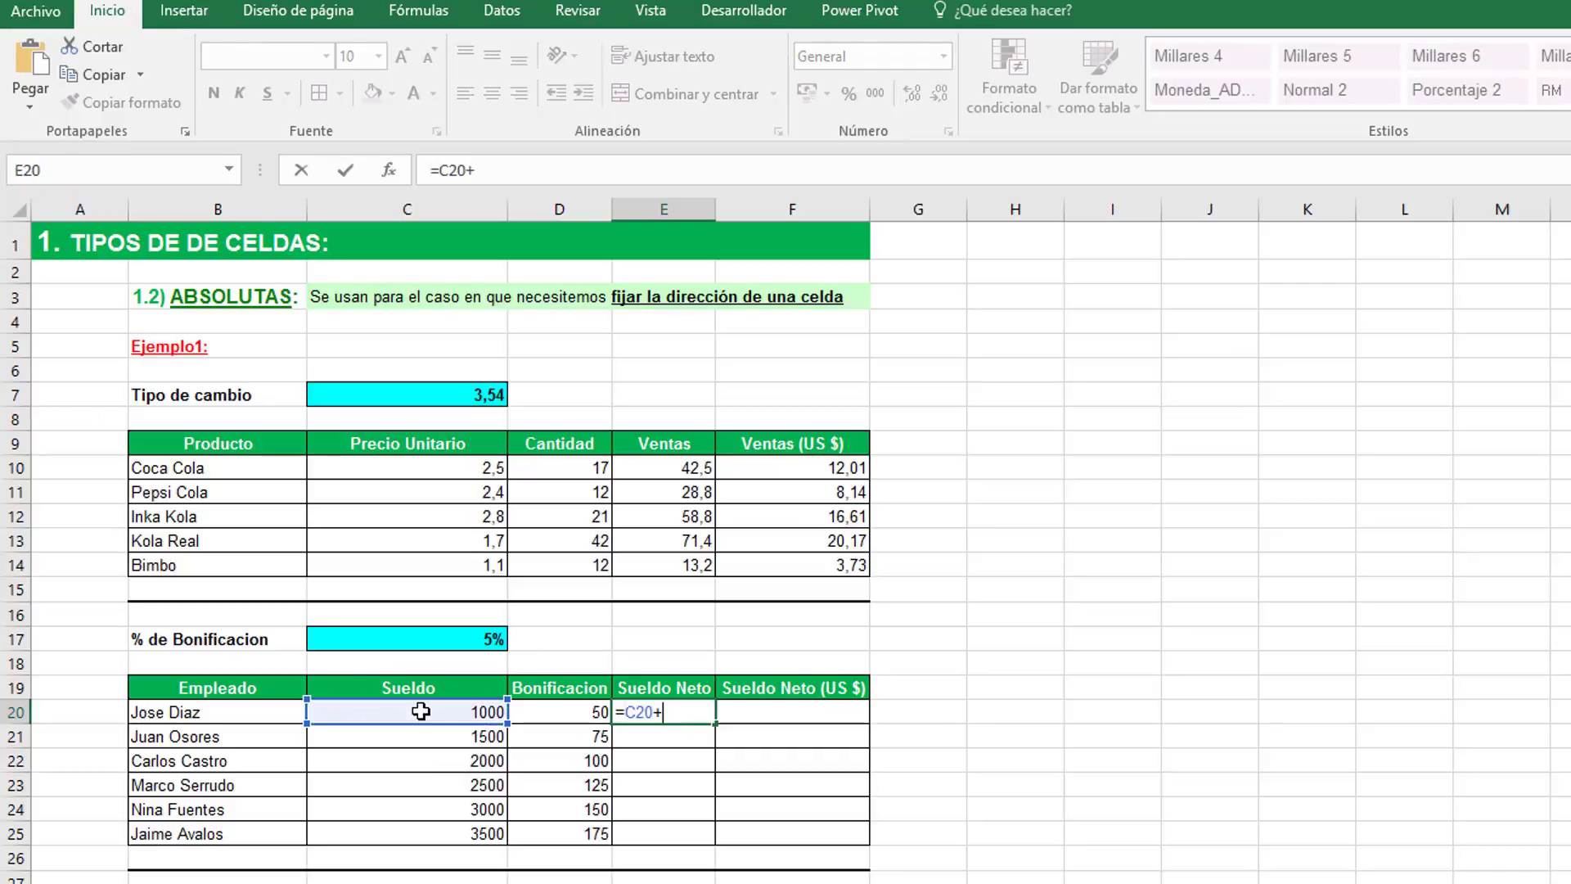
{"action": "left_click", "coordinate": [601, 712]}
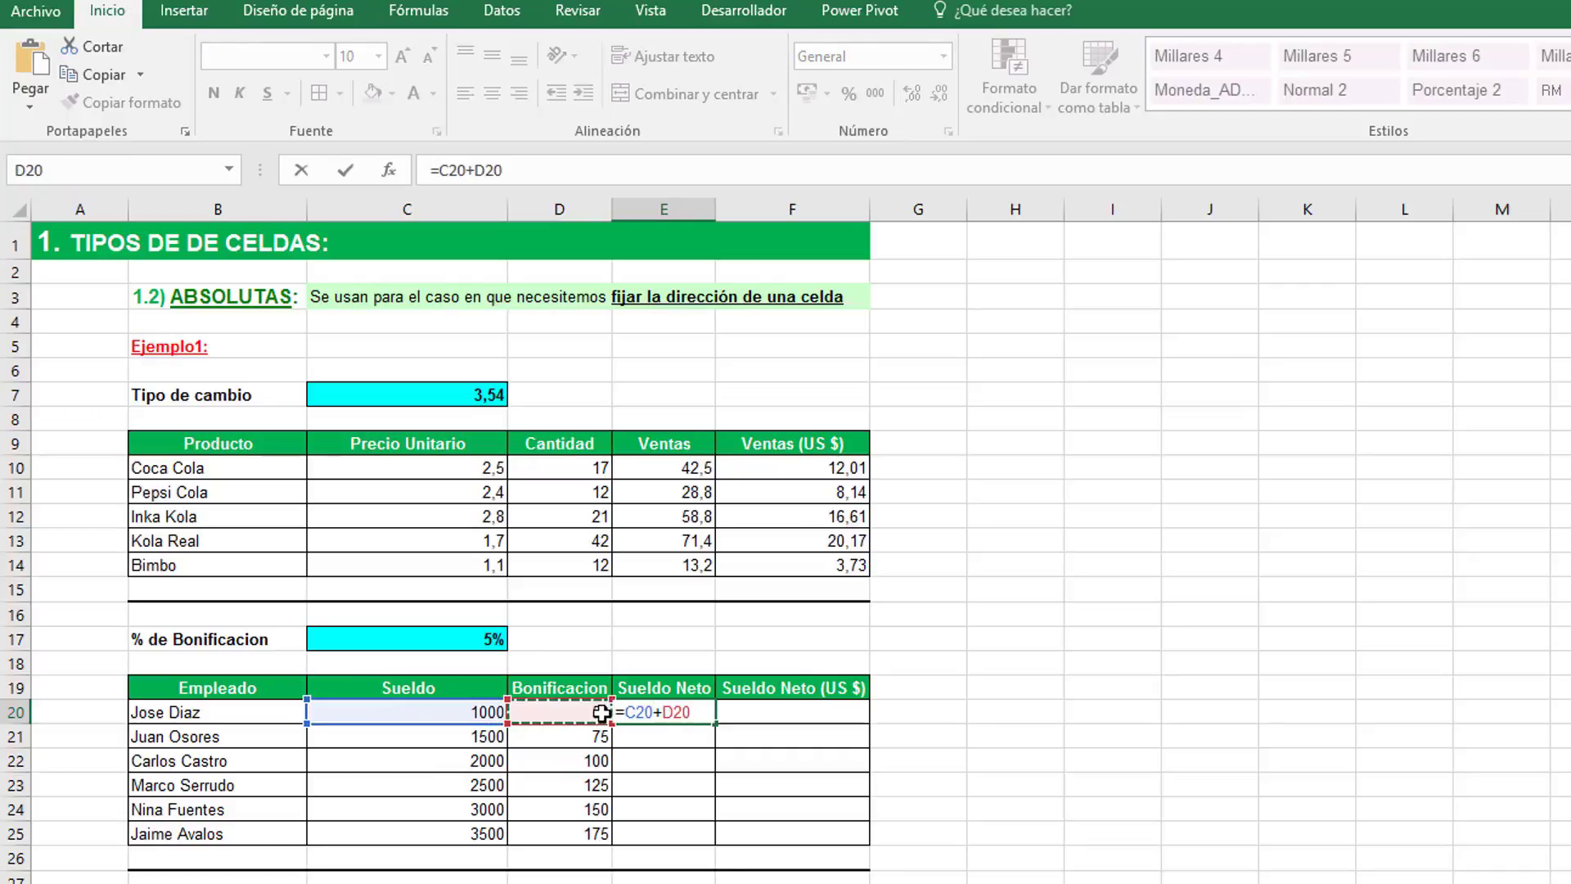
{"action": "key", "text": "Return"}
{"action": "left_click", "coordinate": [646, 708]}
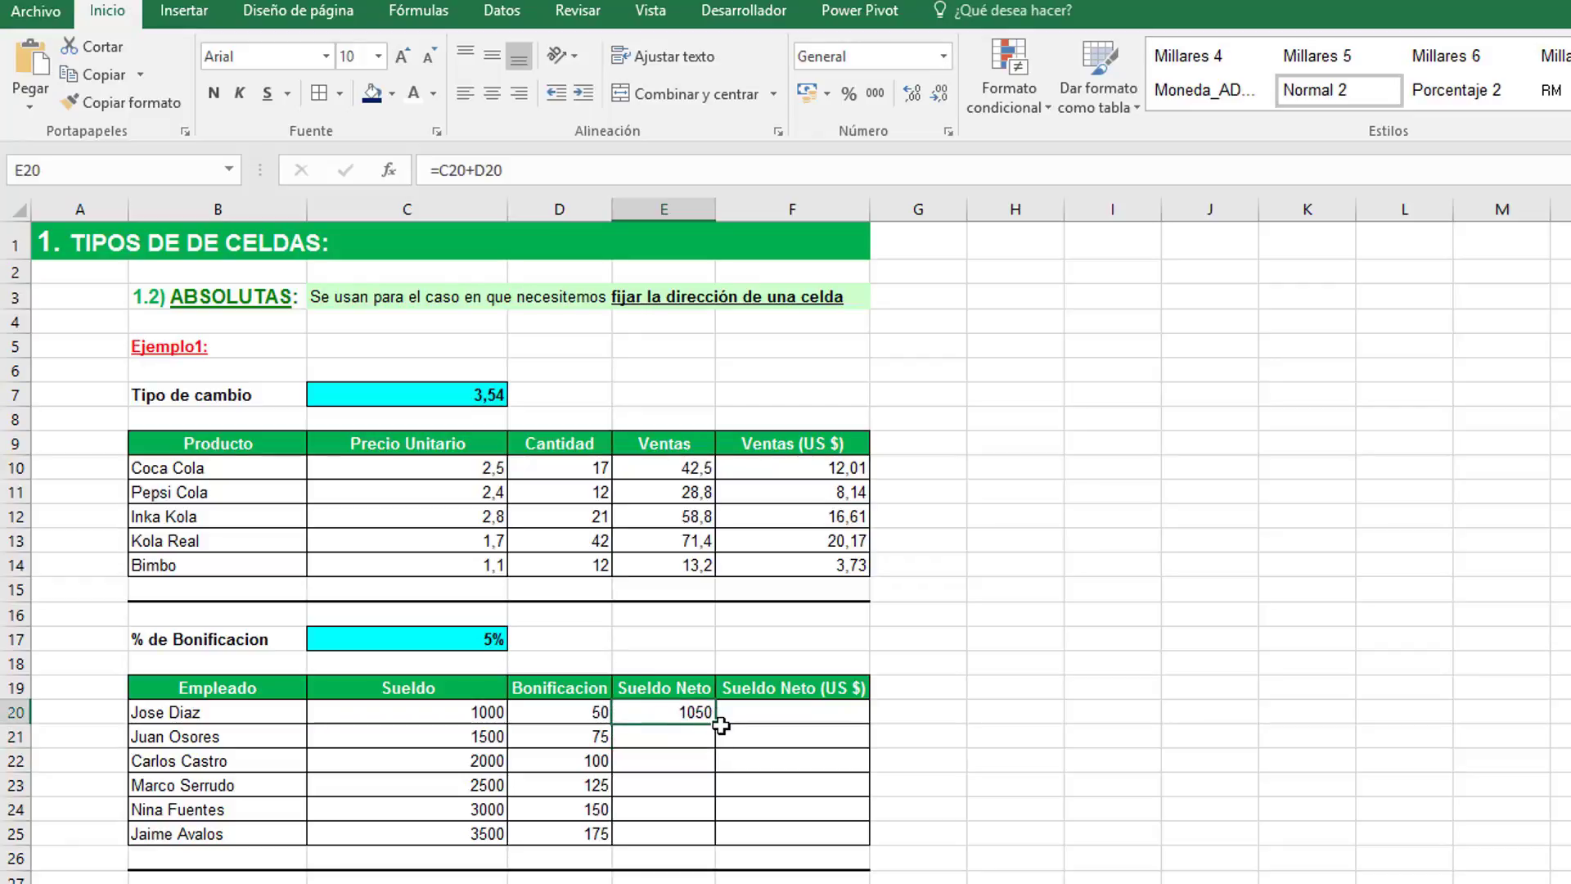
{"action": "left_click_drag", "start_coordinate": [716, 721], "coordinate": [711, 844]}
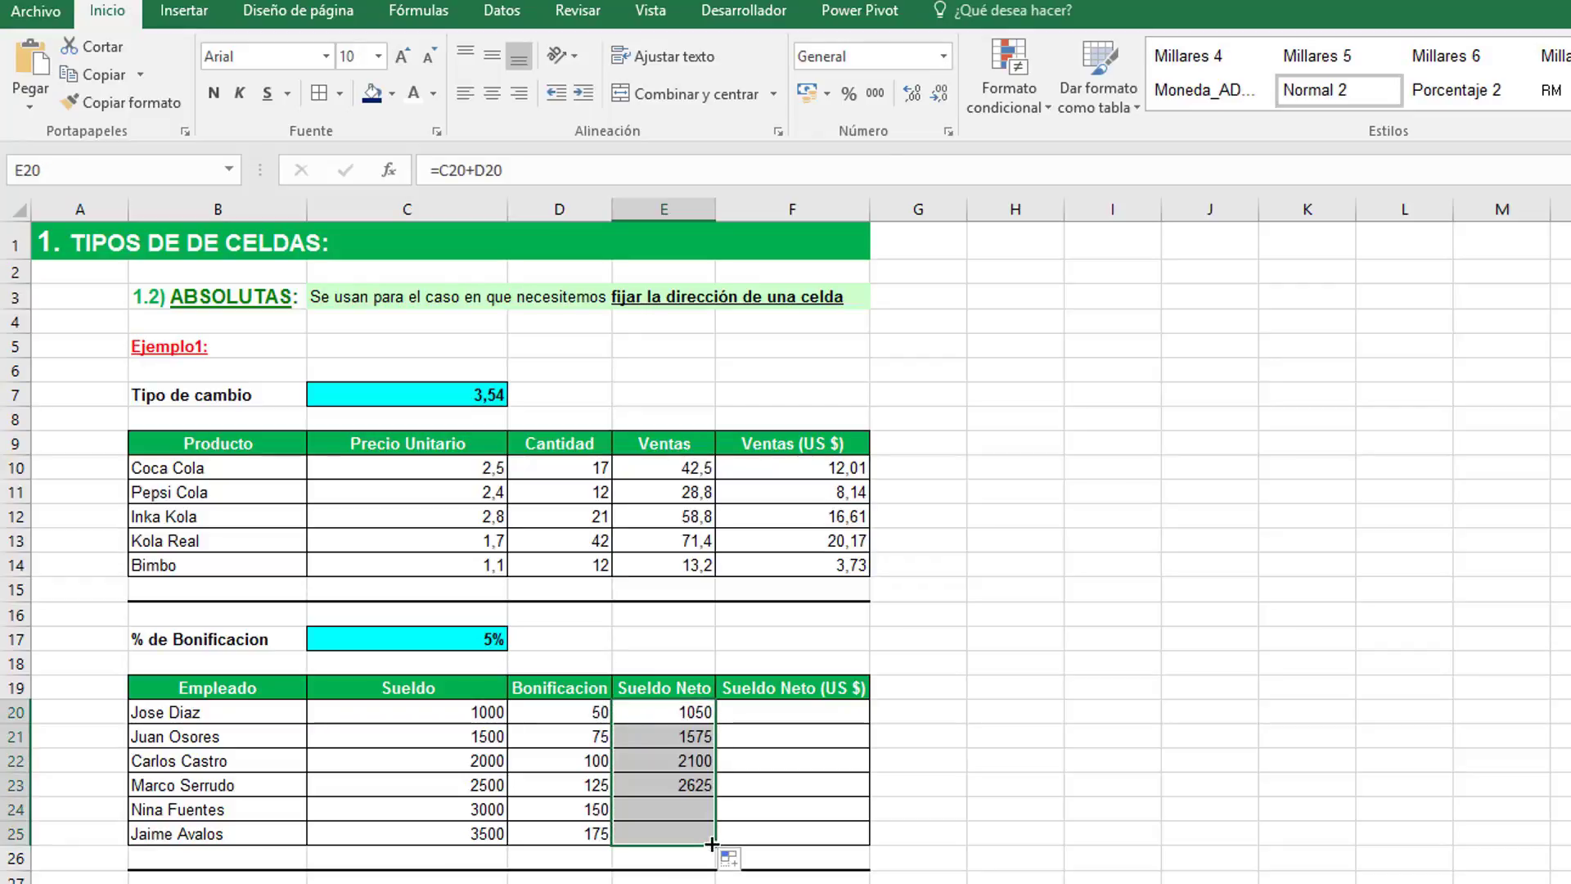
Step: Calculate Sueldo Neto (US $) in F20 with =E20/$C$7, fixing the exchange rate cell, and copy the formula down through F25
{"action": "left_click", "coordinate": [771, 713]}
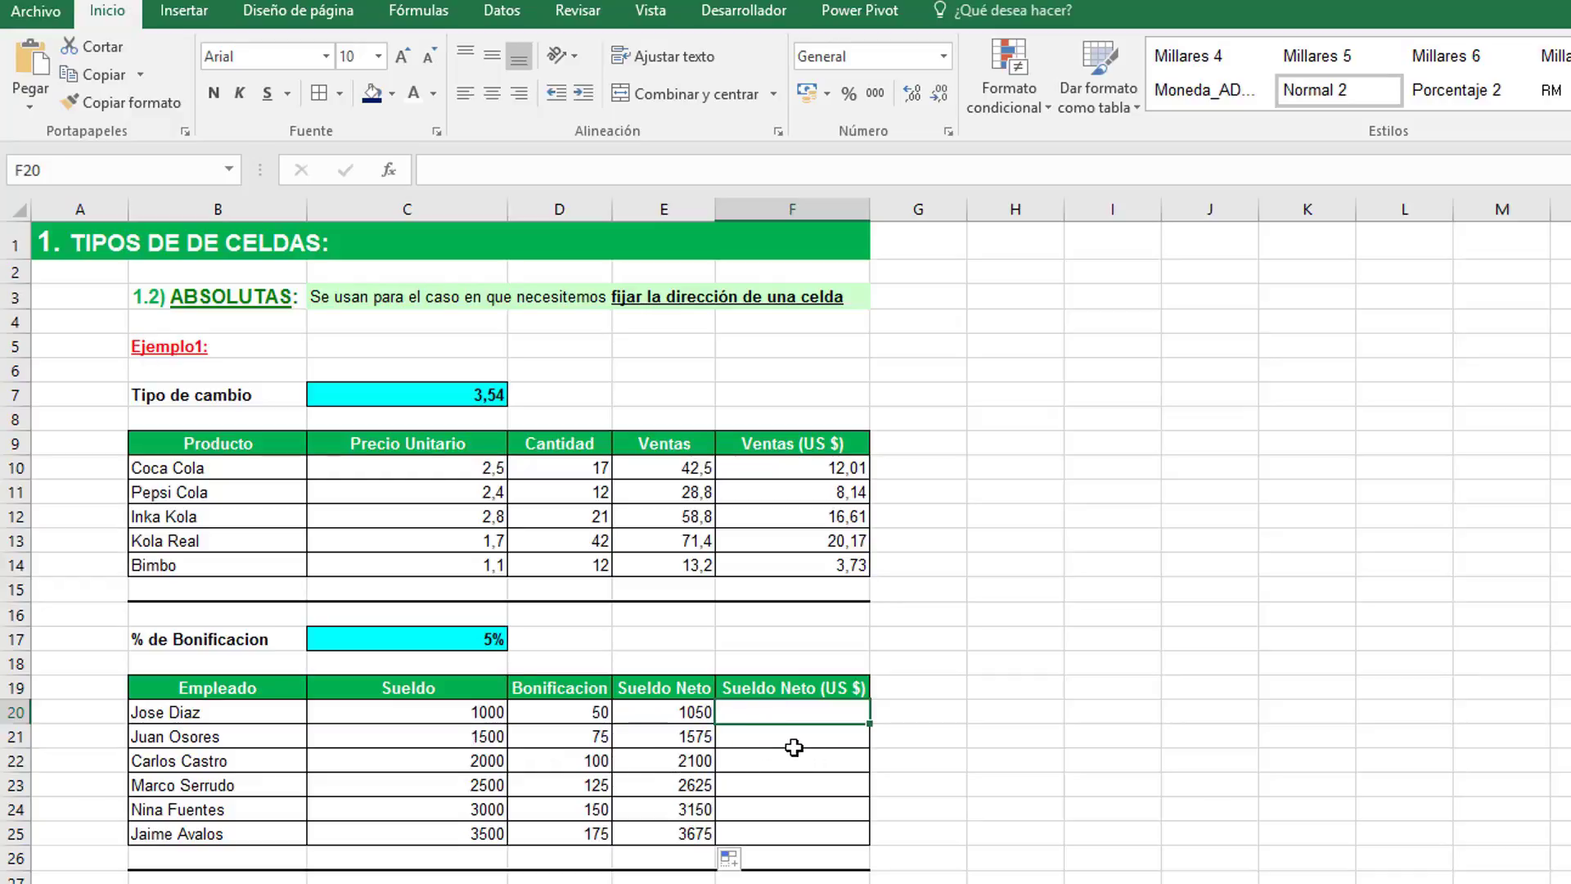
{"action": "type", "text": "="}
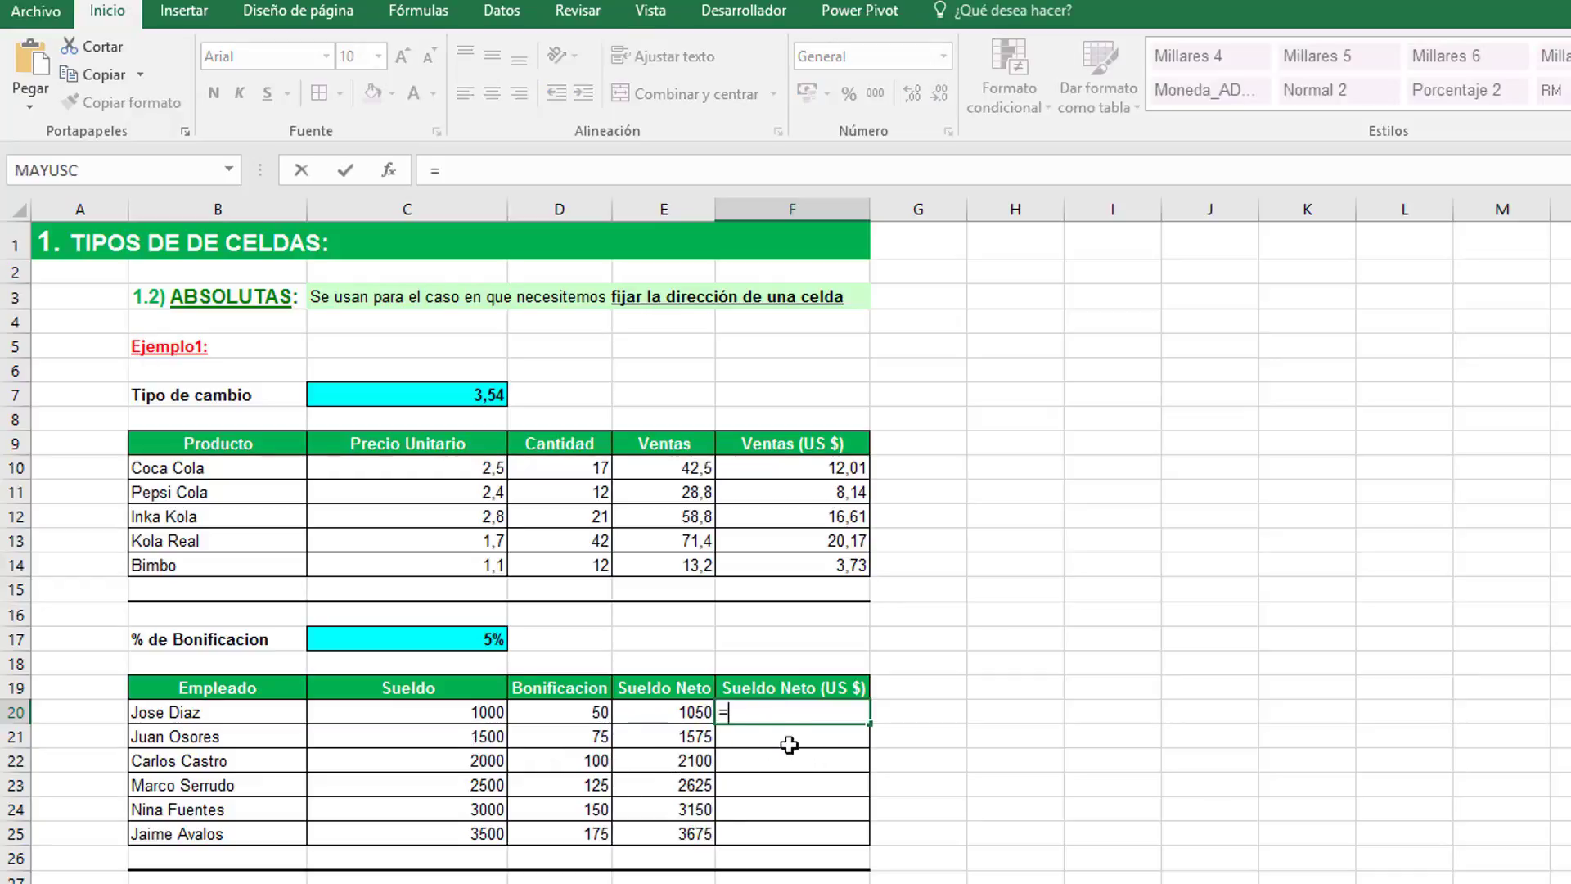
{"action": "left_click", "coordinate": [697, 712]}
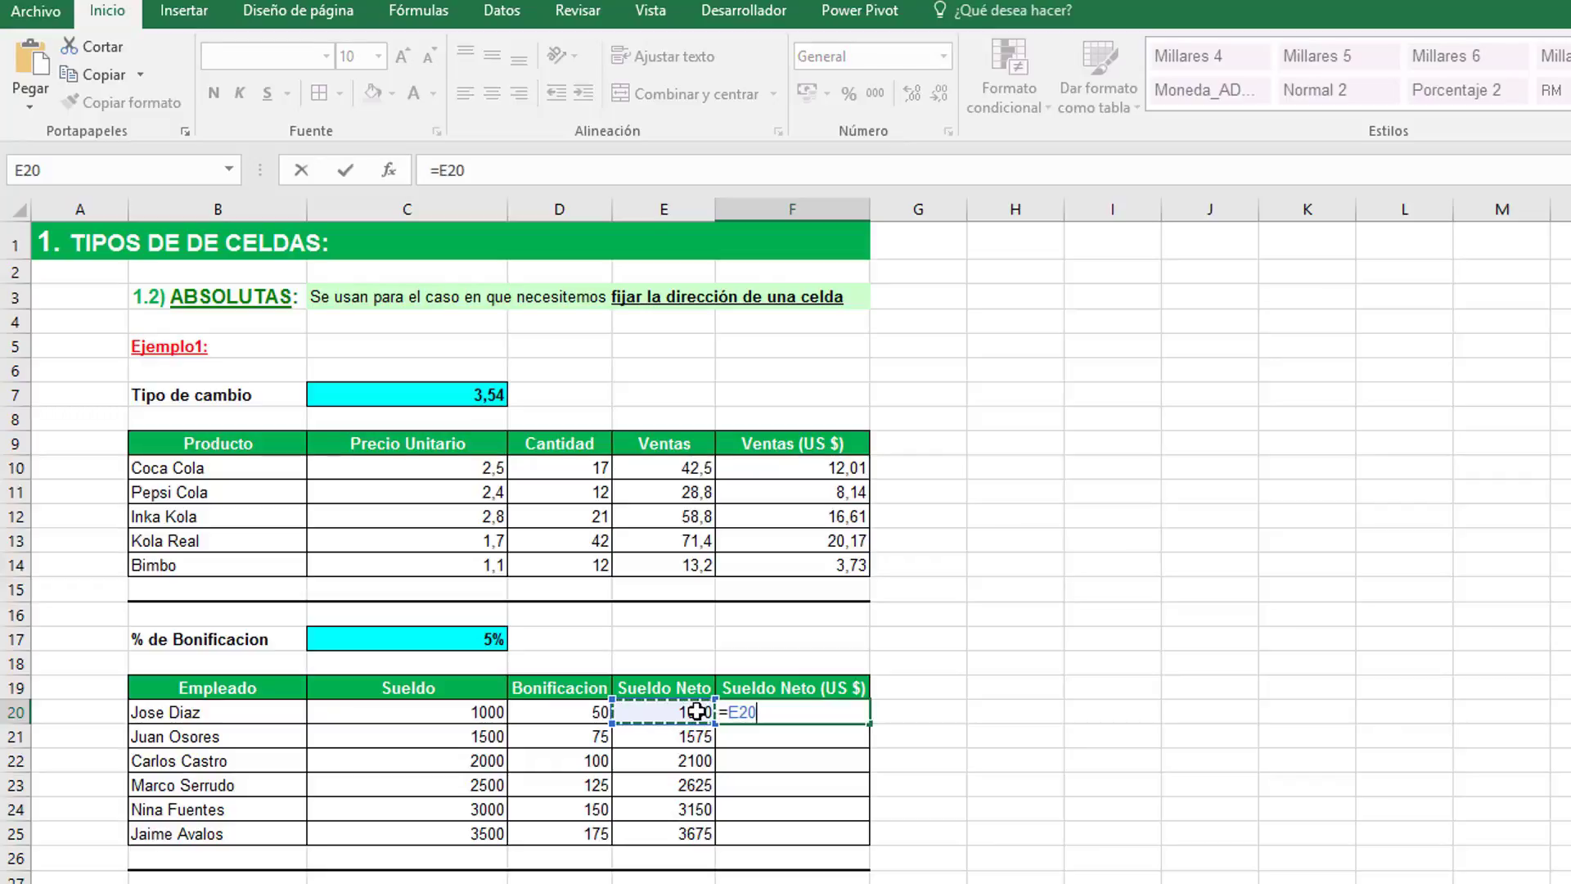
{"action": "type", "text": "/"}
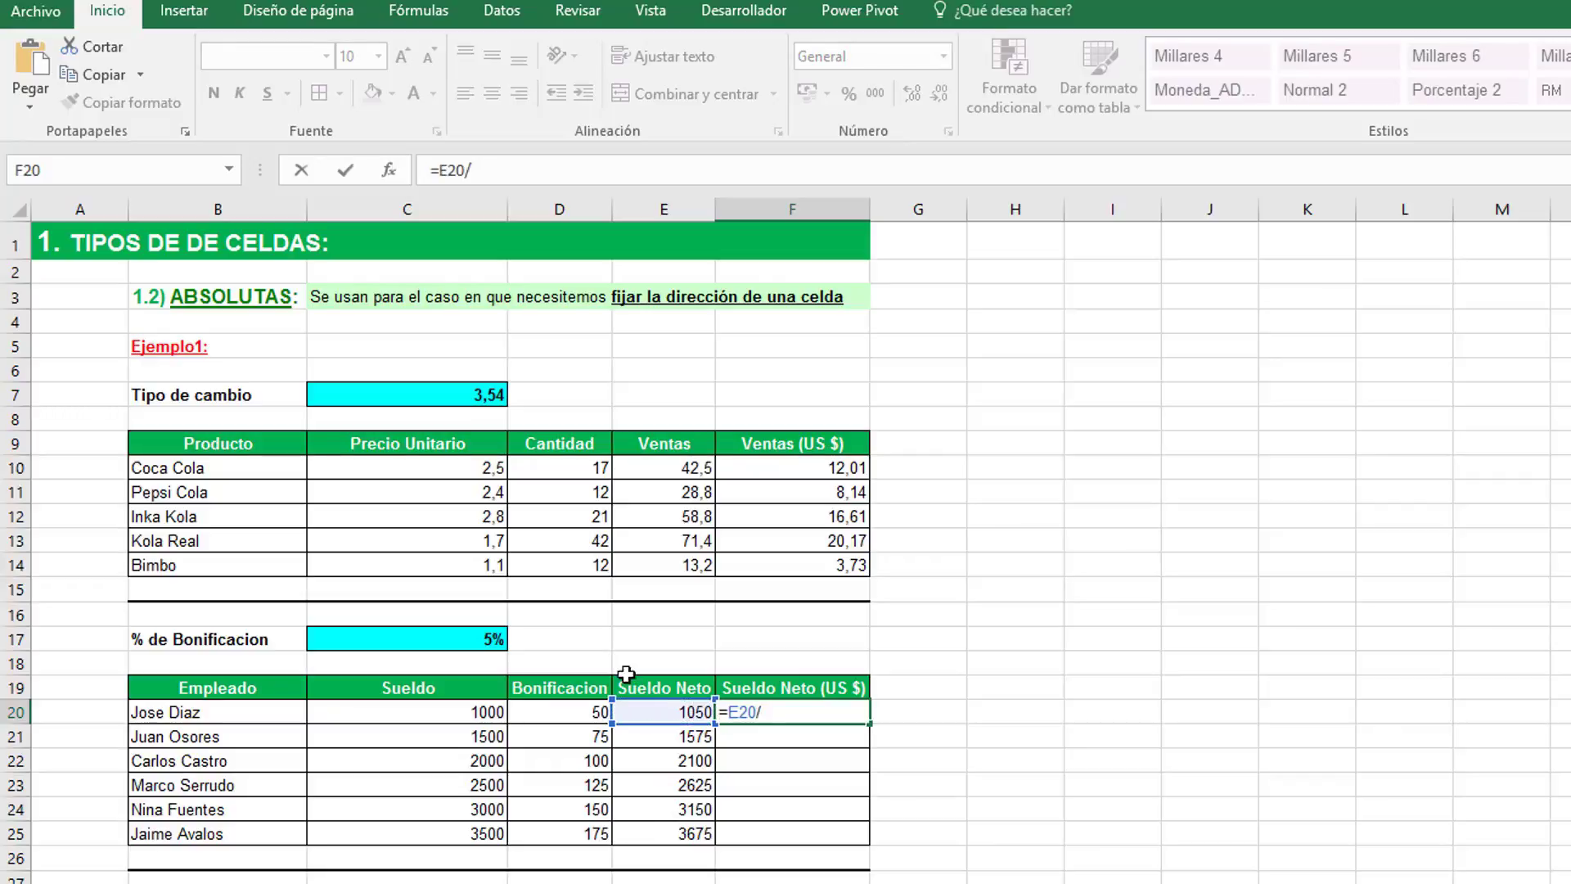
{"action": "left_click", "coordinate": [448, 402]}
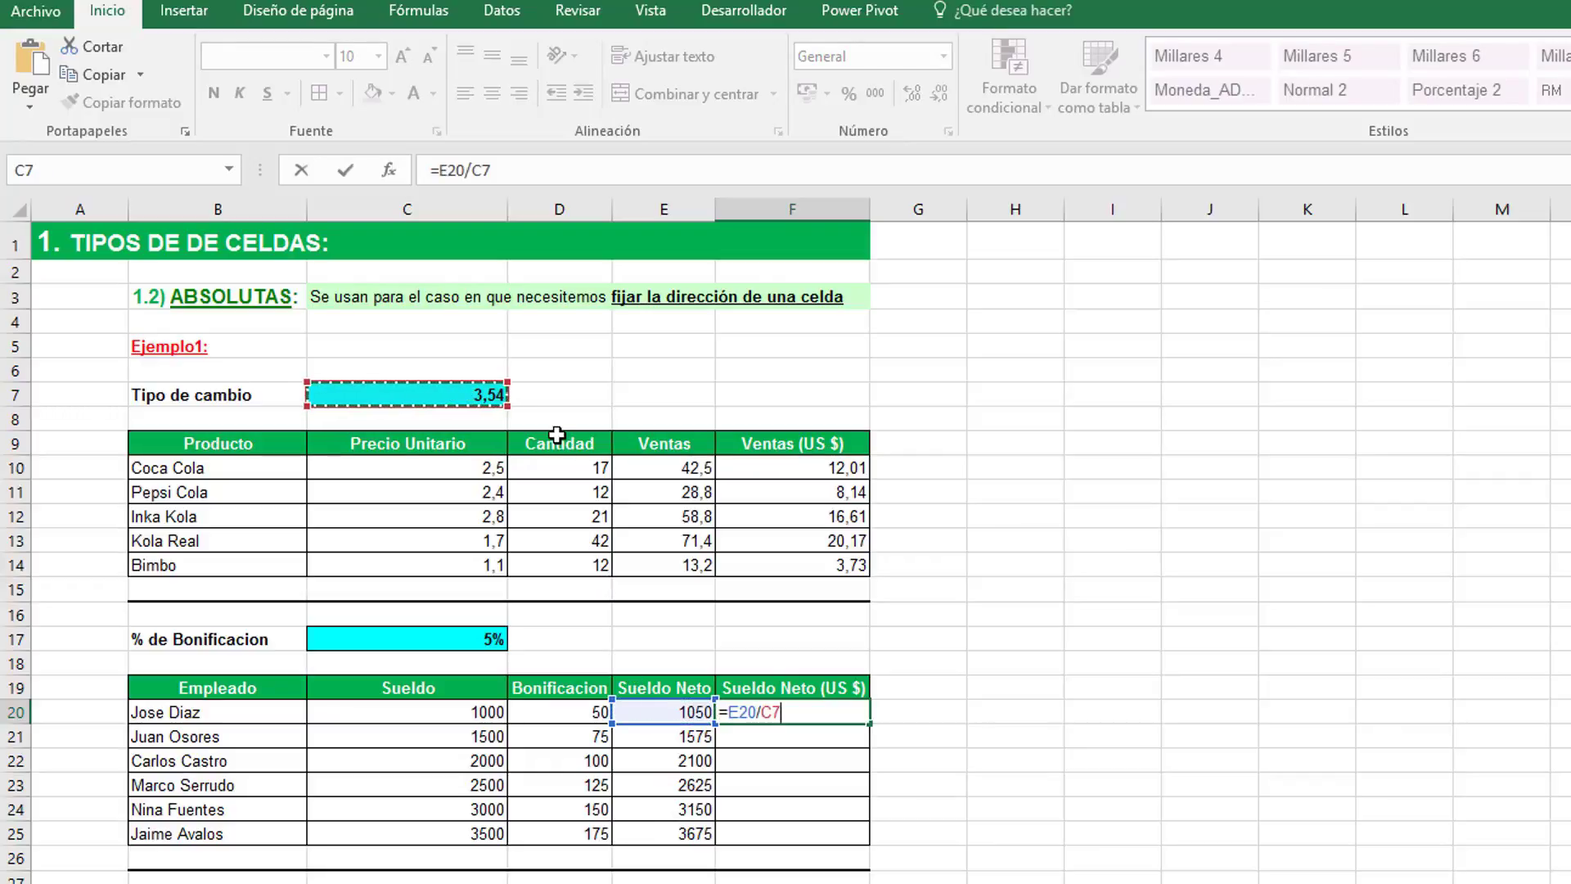
{"action": "key", "text": "F4"}
{"action": "key", "text": "Return"}
{"action": "left_click", "coordinate": [801, 709]}
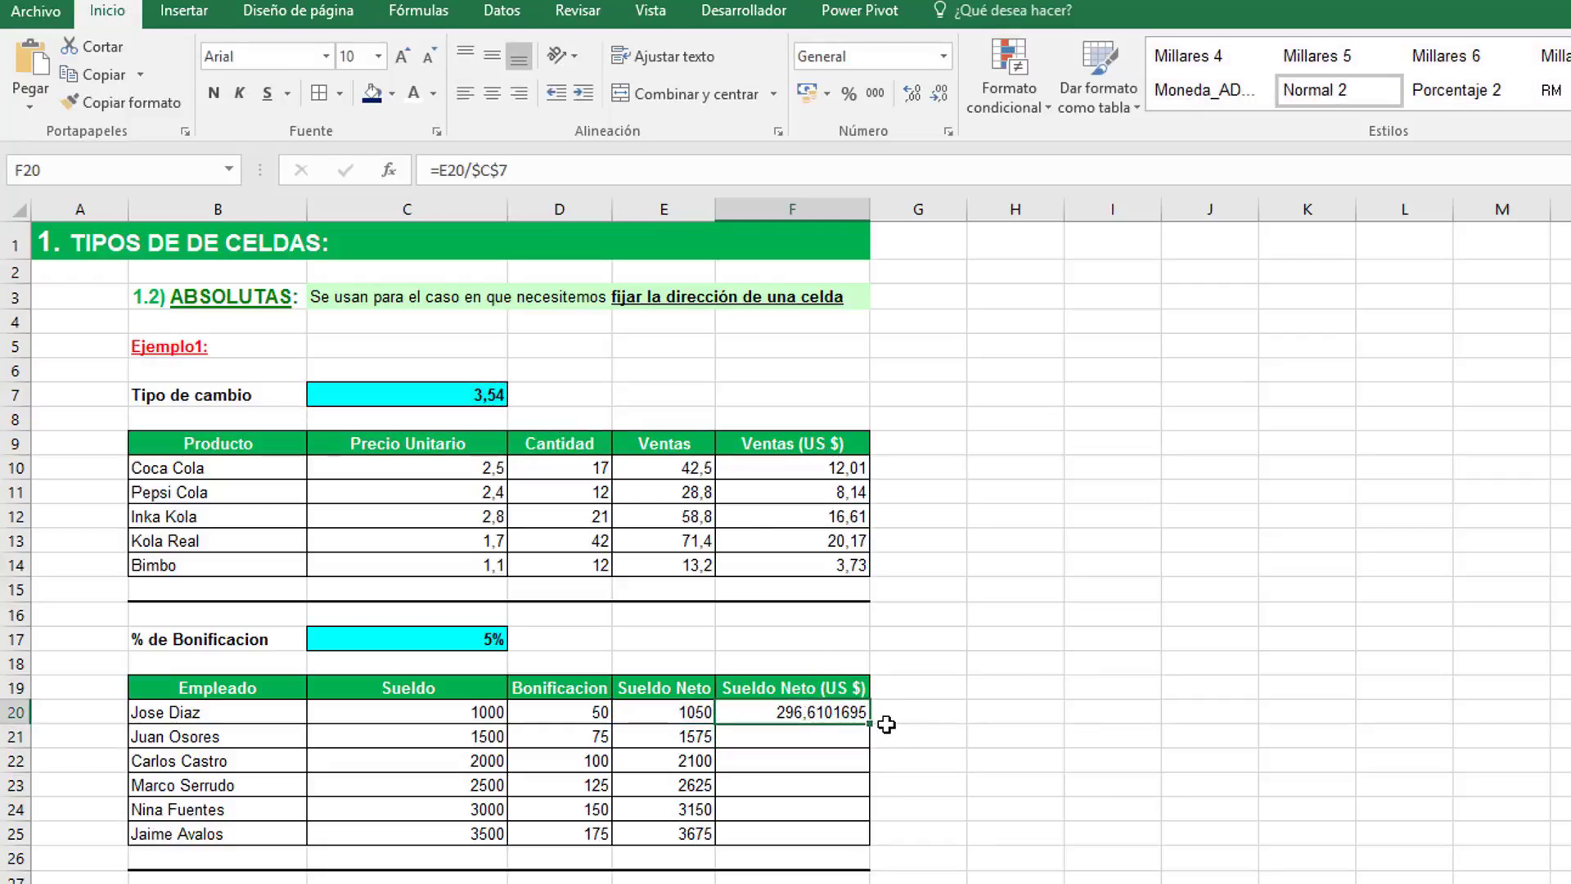
{"action": "left_click_drag", "start_coordinate": [873, 724], "coordinate": [870, 851]}
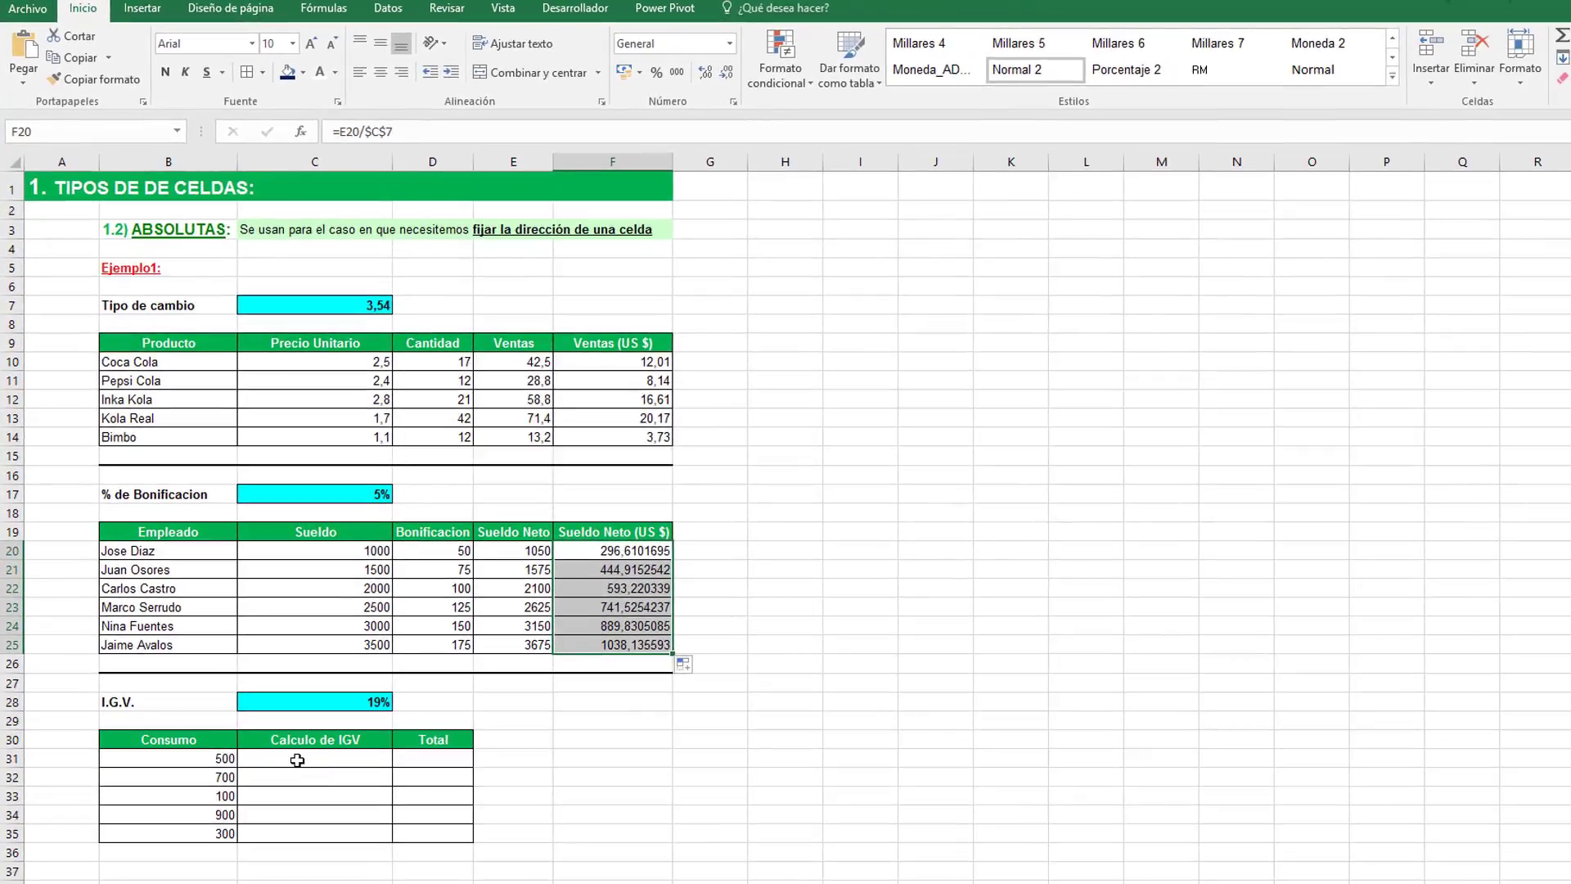
Step: Calculate Calculo de IGV in C31 with =B31*$C$28, fixing the I.G.V. cell as absolute, and copy the formula down through C35
{"action": "left_click", "coordinate": [297, 760]}
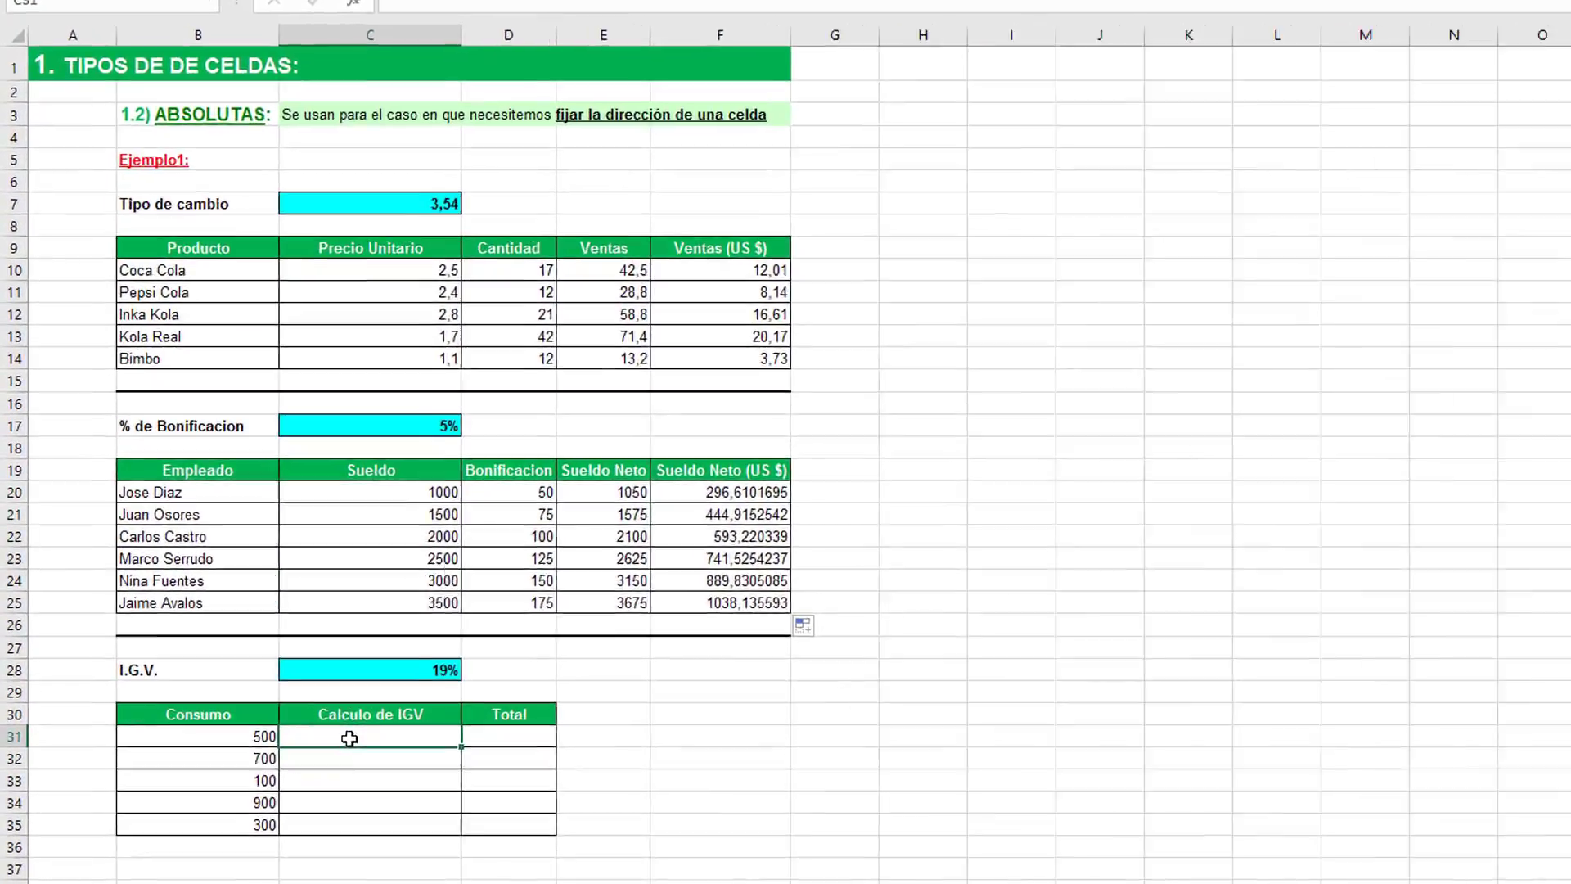
{"action": "type", "text": "="}
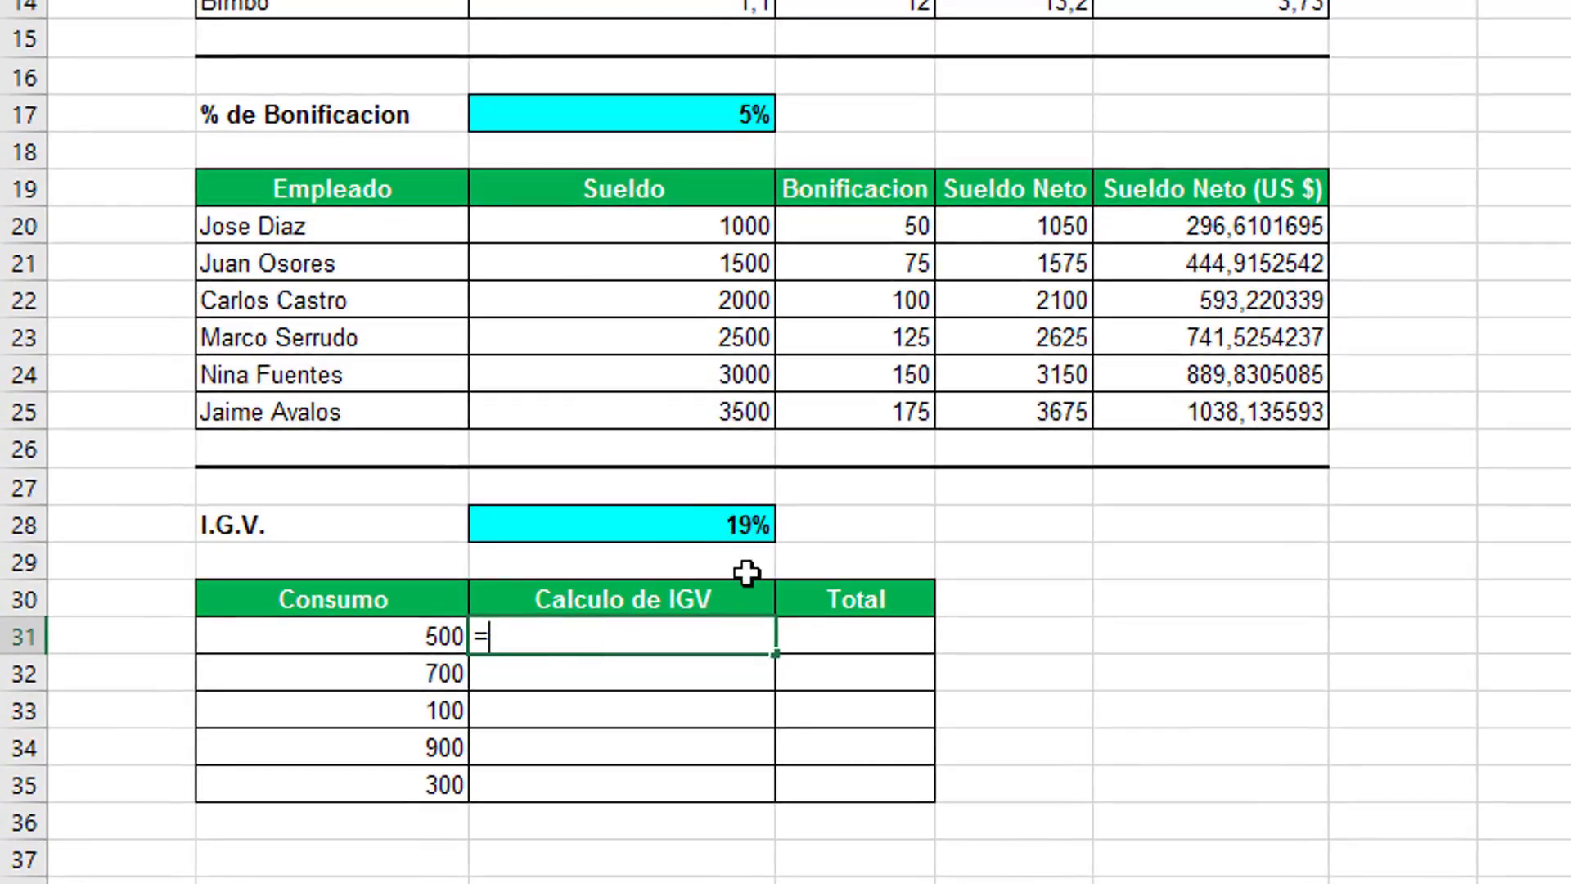
{"action": "left_click", "coordinate": [378, 636]}
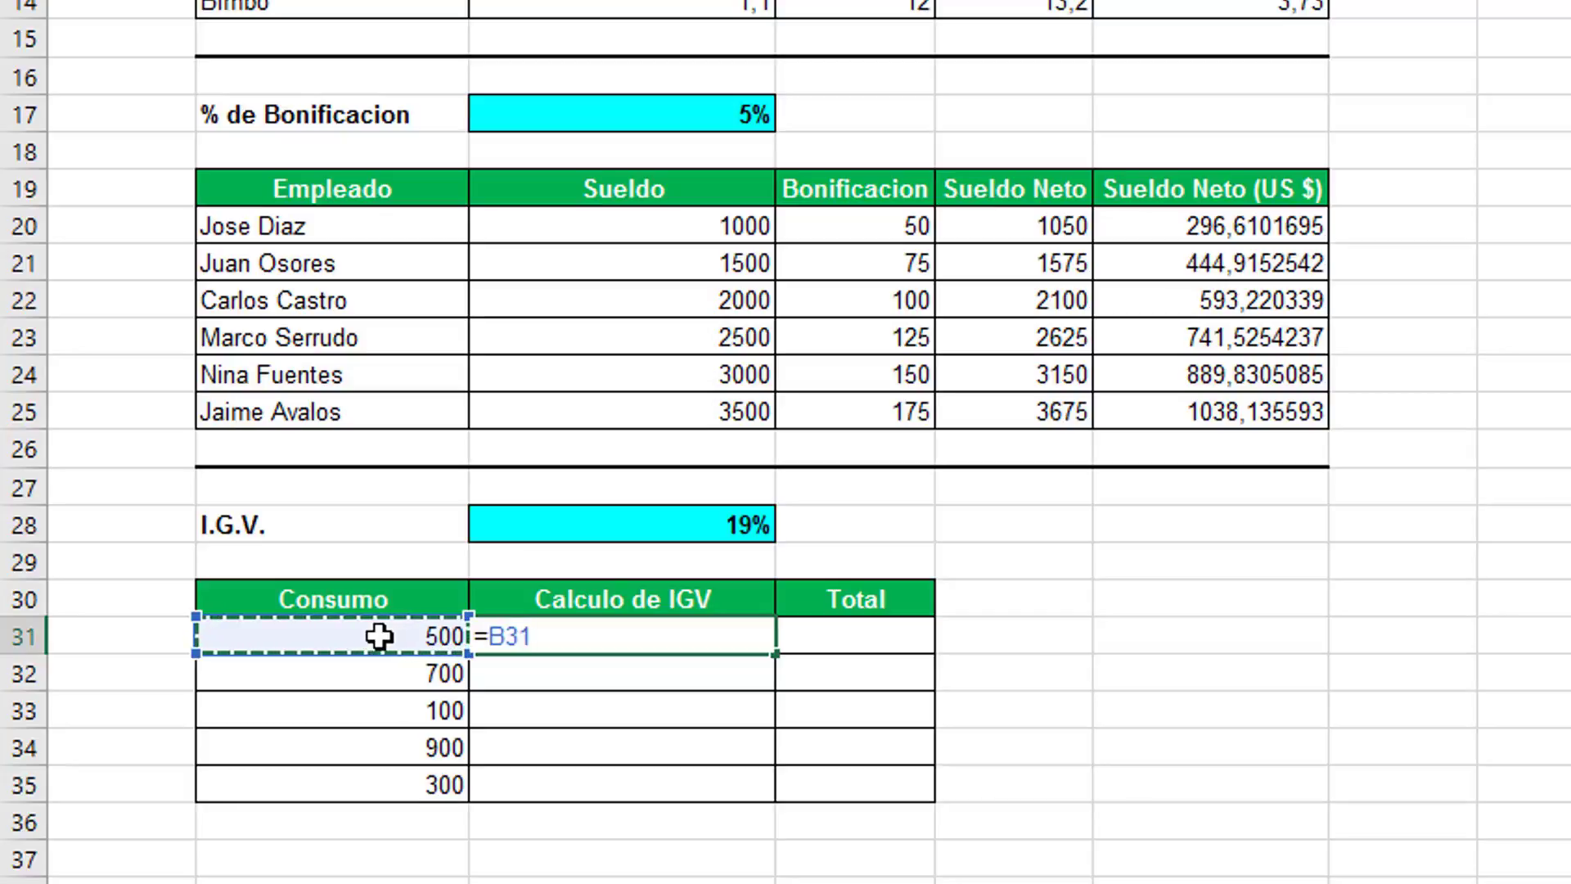
{"action": "type", "text": "*"}
{"action": "left_click", "coordinate": [686, 535]}
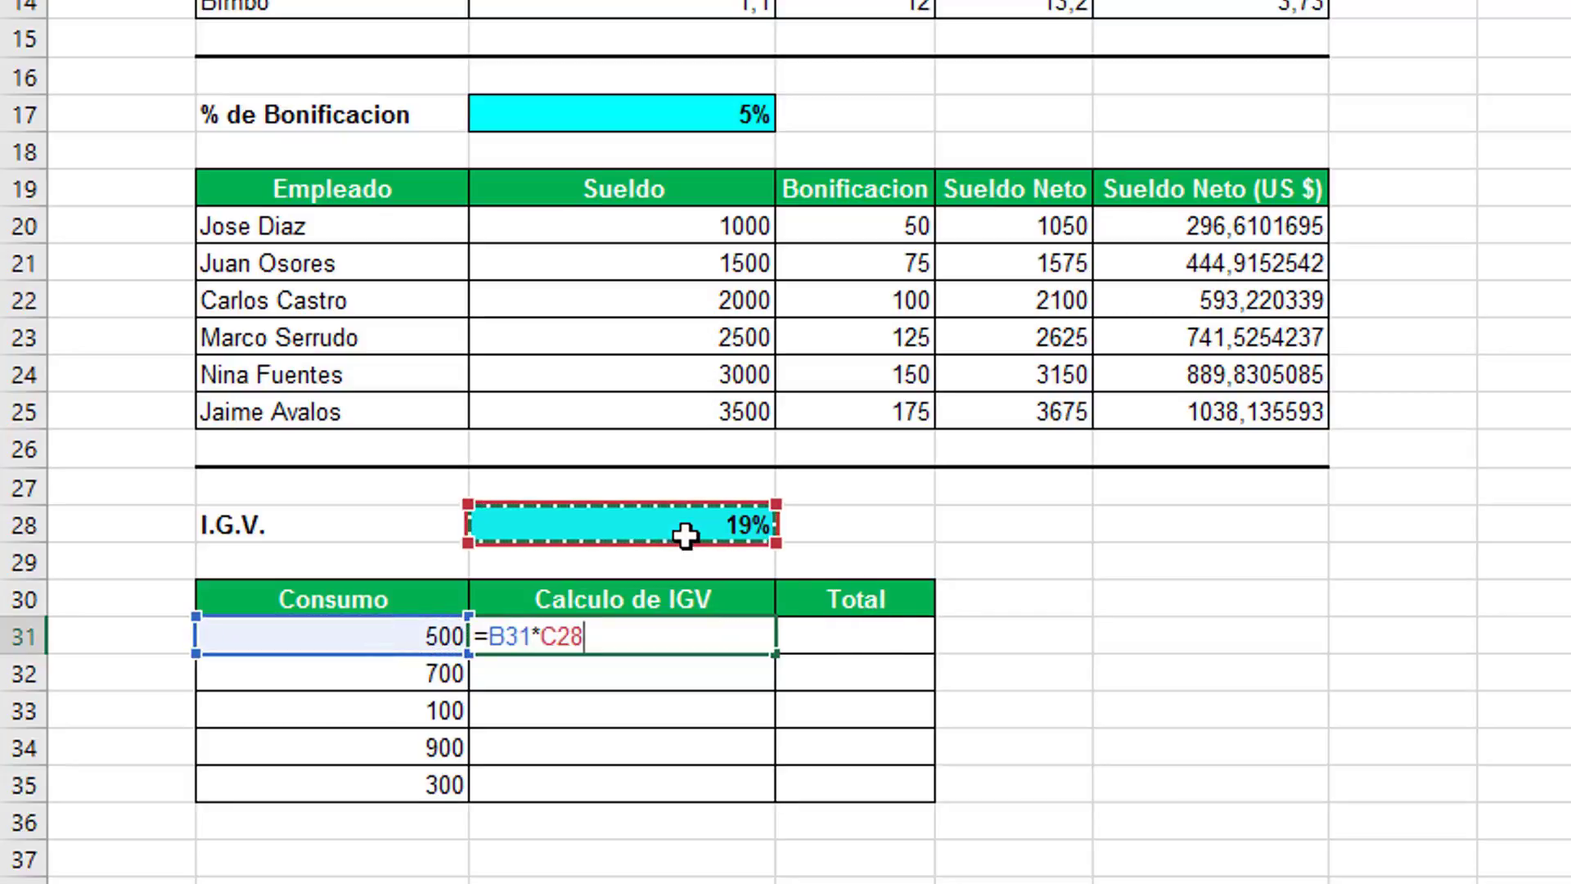
{"action": "key", "text": "F4"}
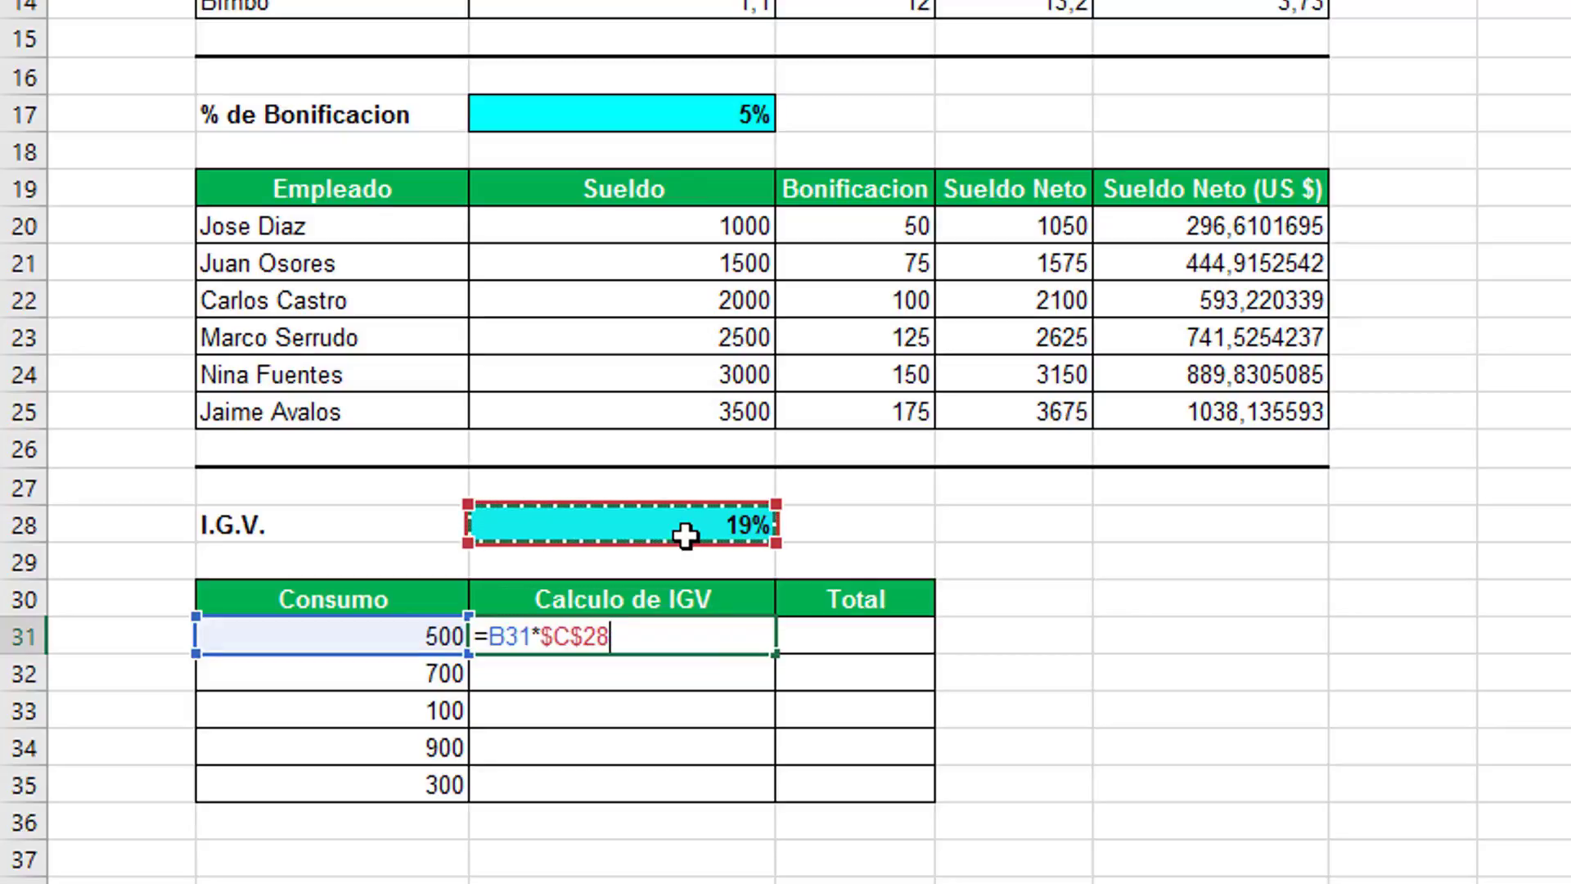
{"action": "key", "text": "Return"}
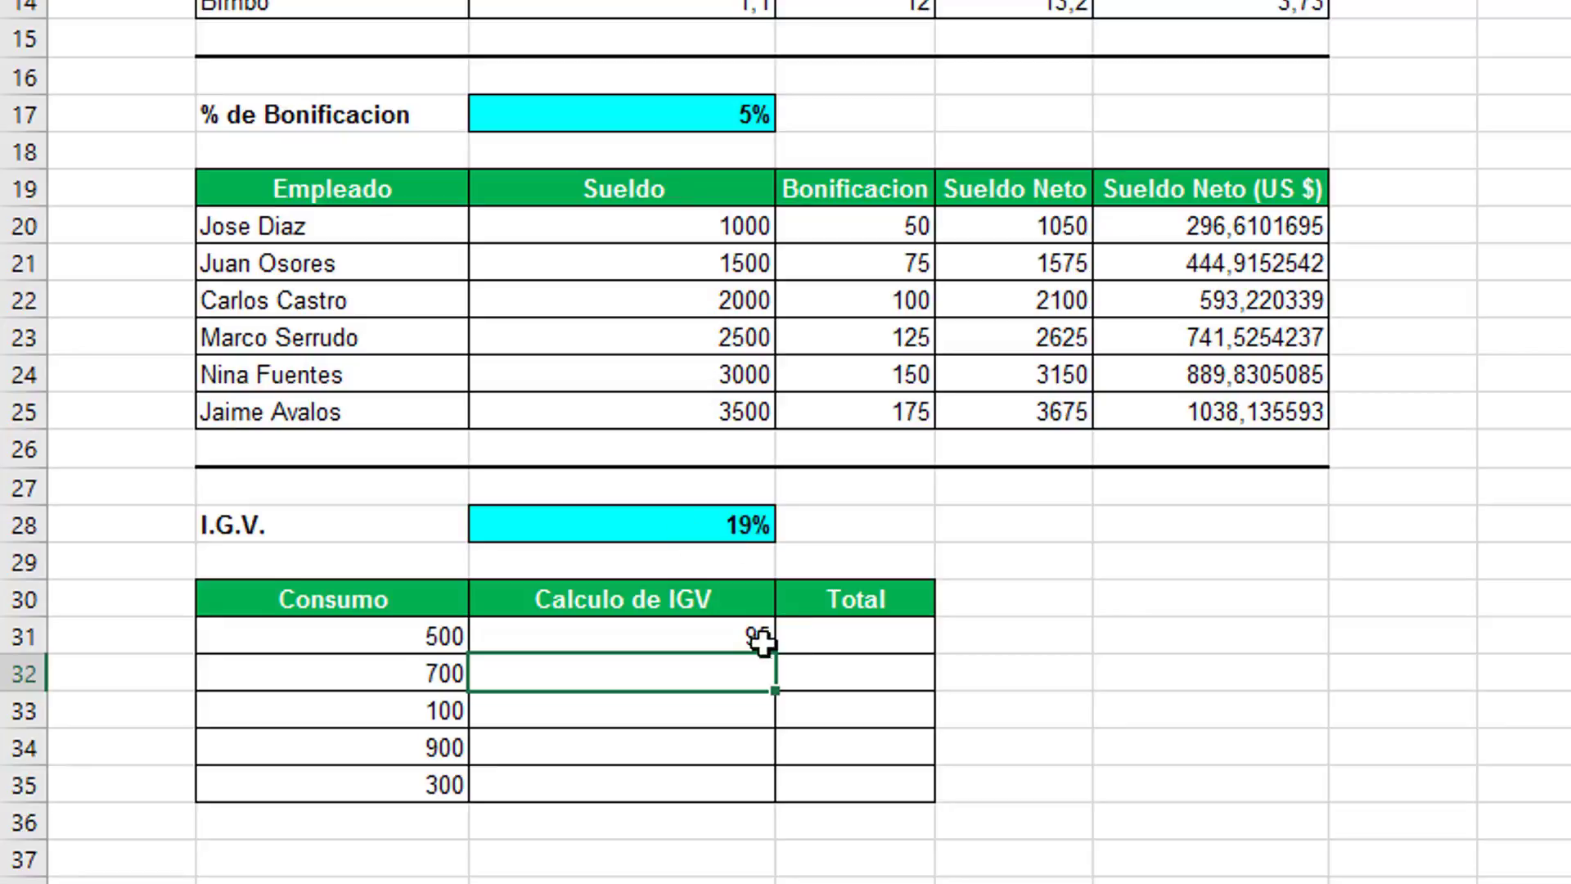
{"action": "left_click", "coordinate": [761, 643]}
{"action": "left_click_drag", "start_coordinate": [777, 657], "coordinate": [748, 805]}
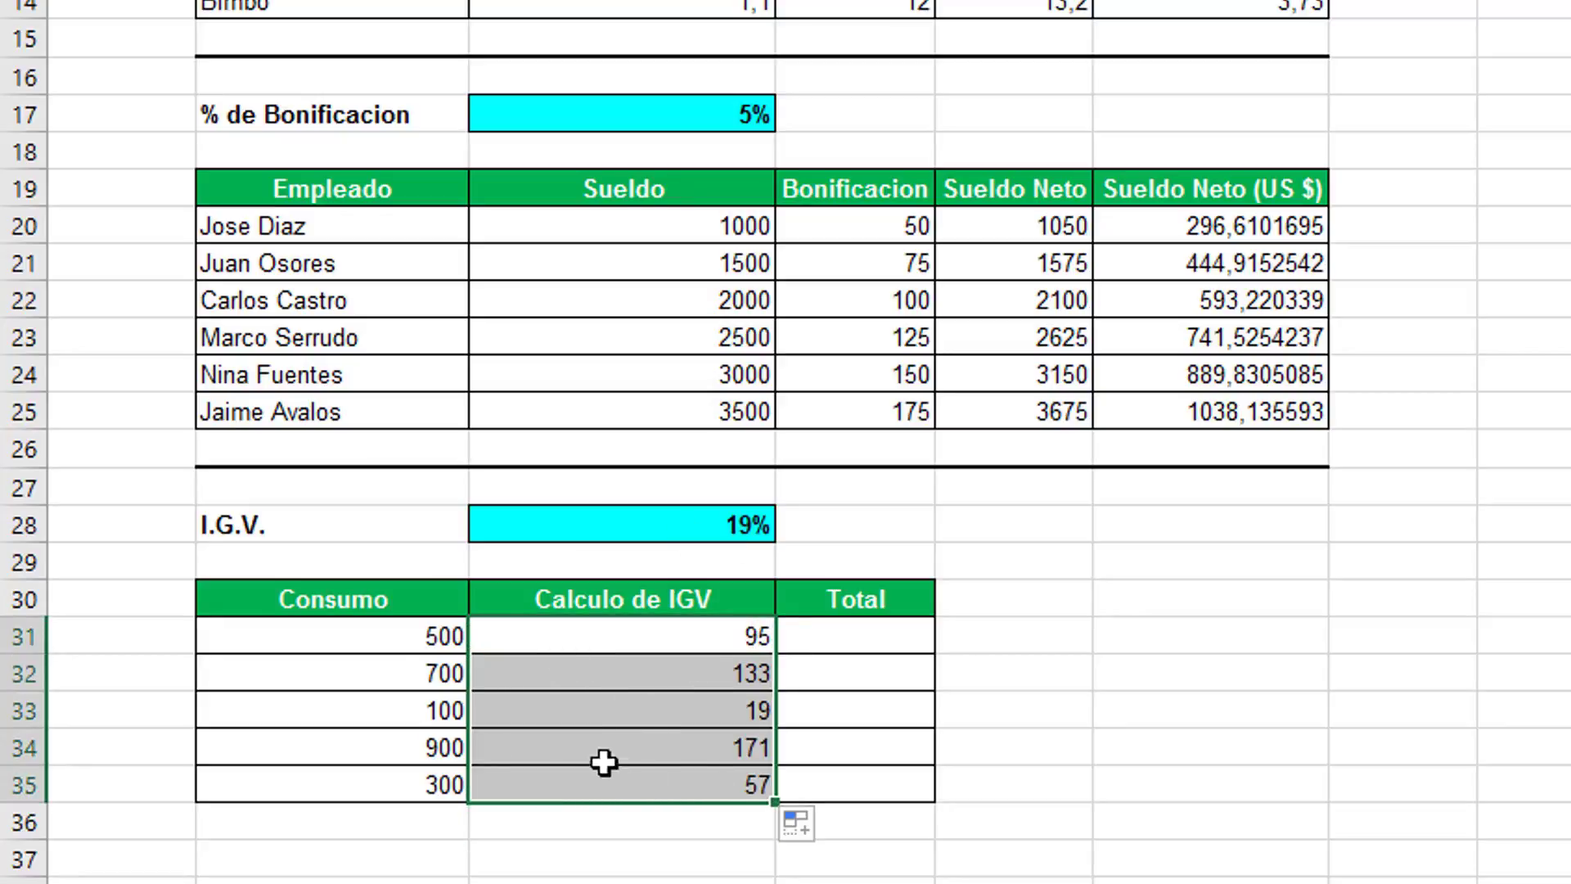
Step: Calculate Total in D31 with =B31+C31 and copy the formula down through D35
{"action": "left_click", "coordinate": [855, 644]}
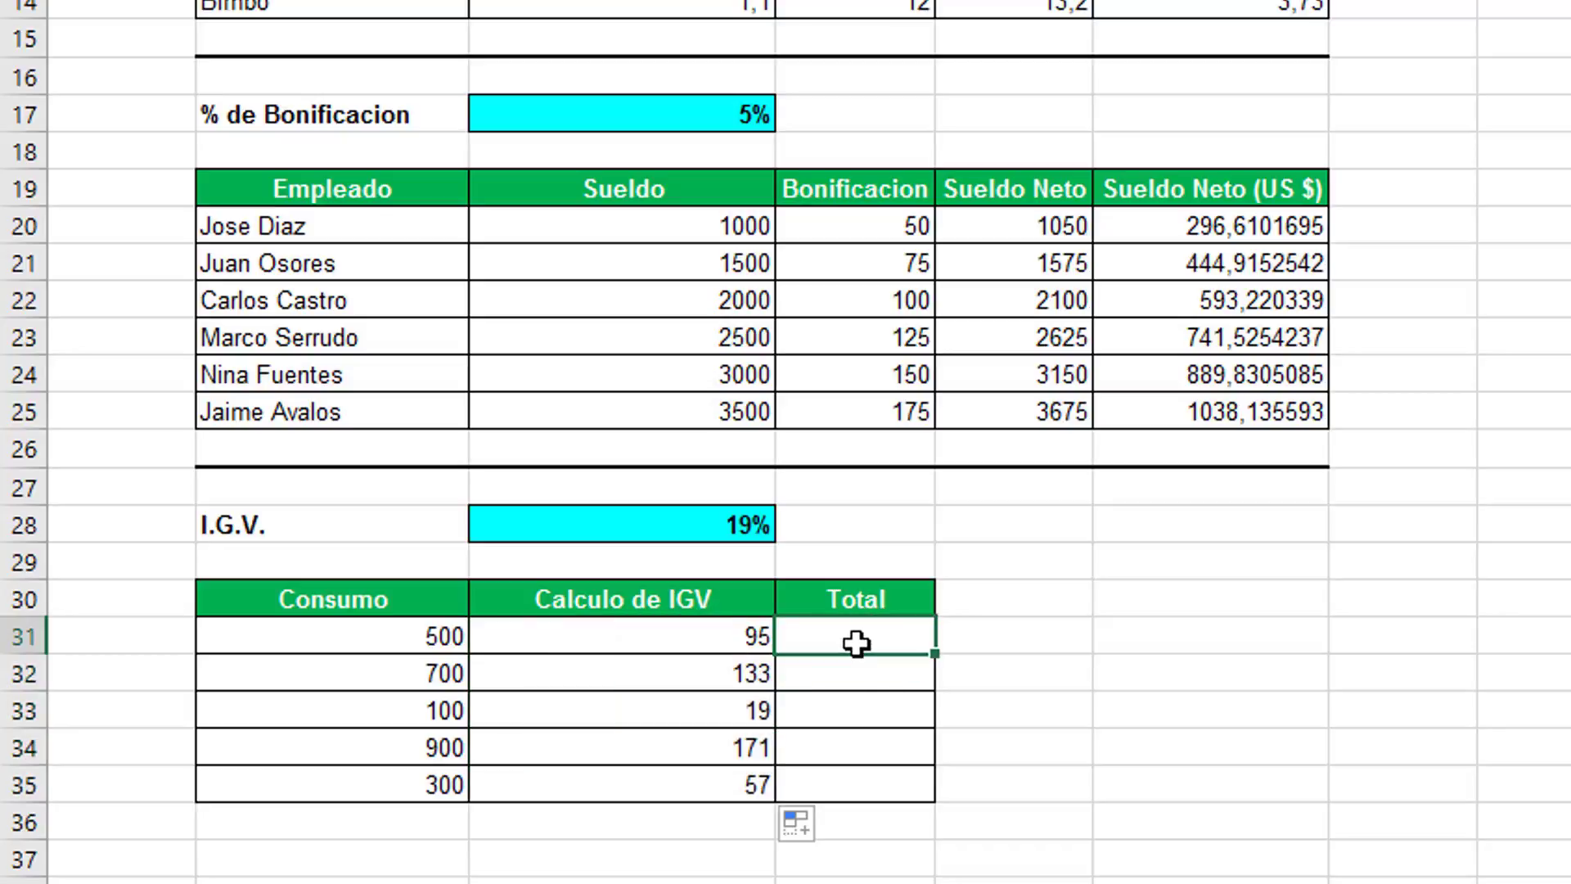
{"action": "double_click", "coordinate": [856, 644]}
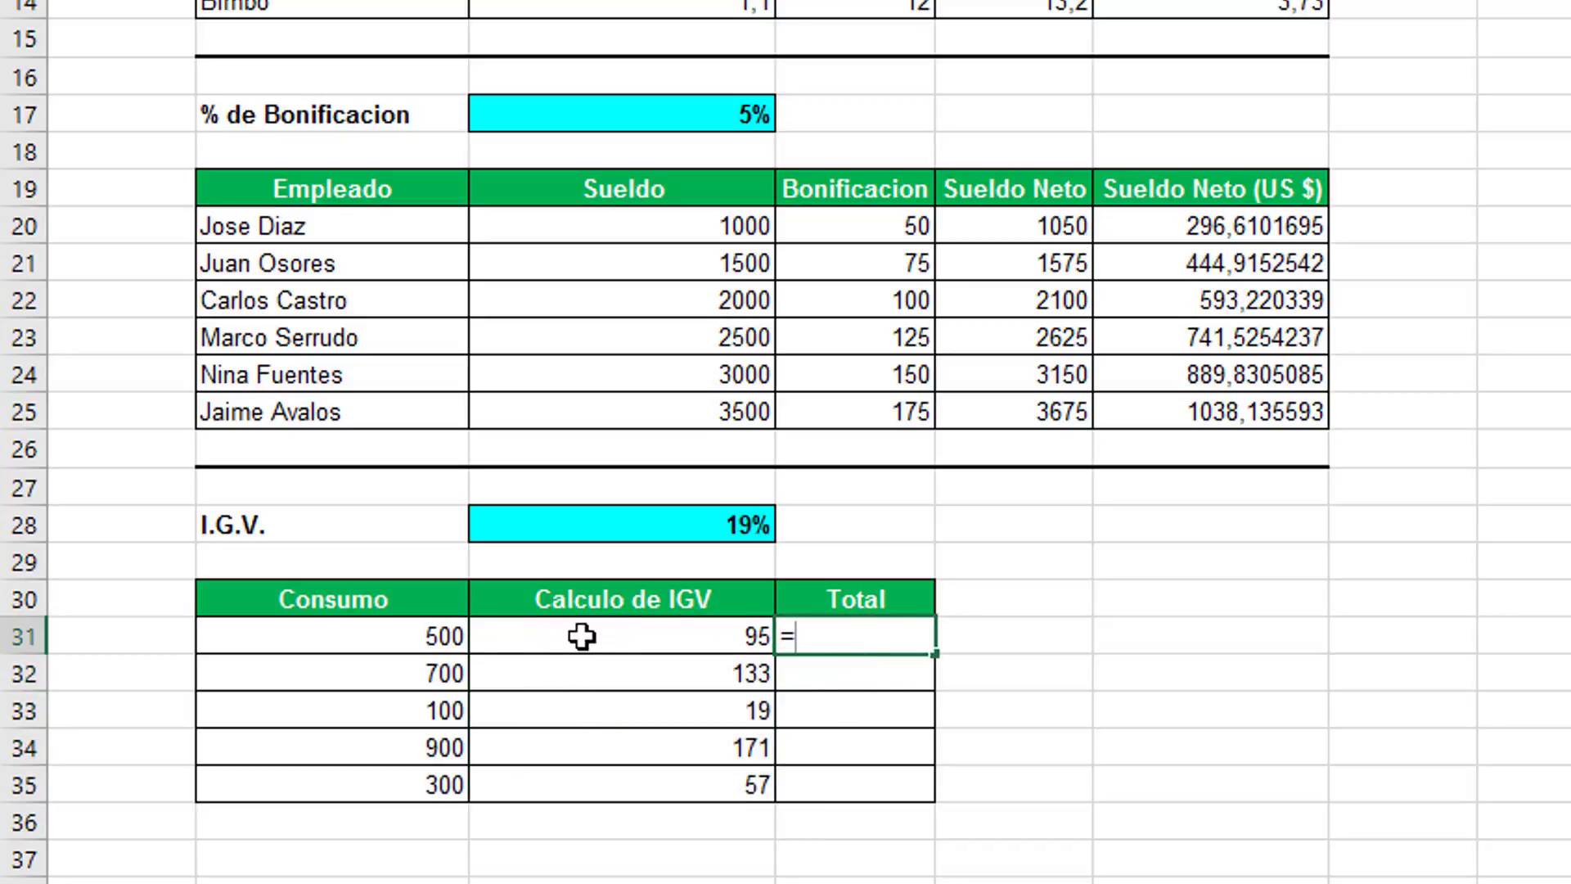
{"action": "left_click", "coordinate": [460, 632]}
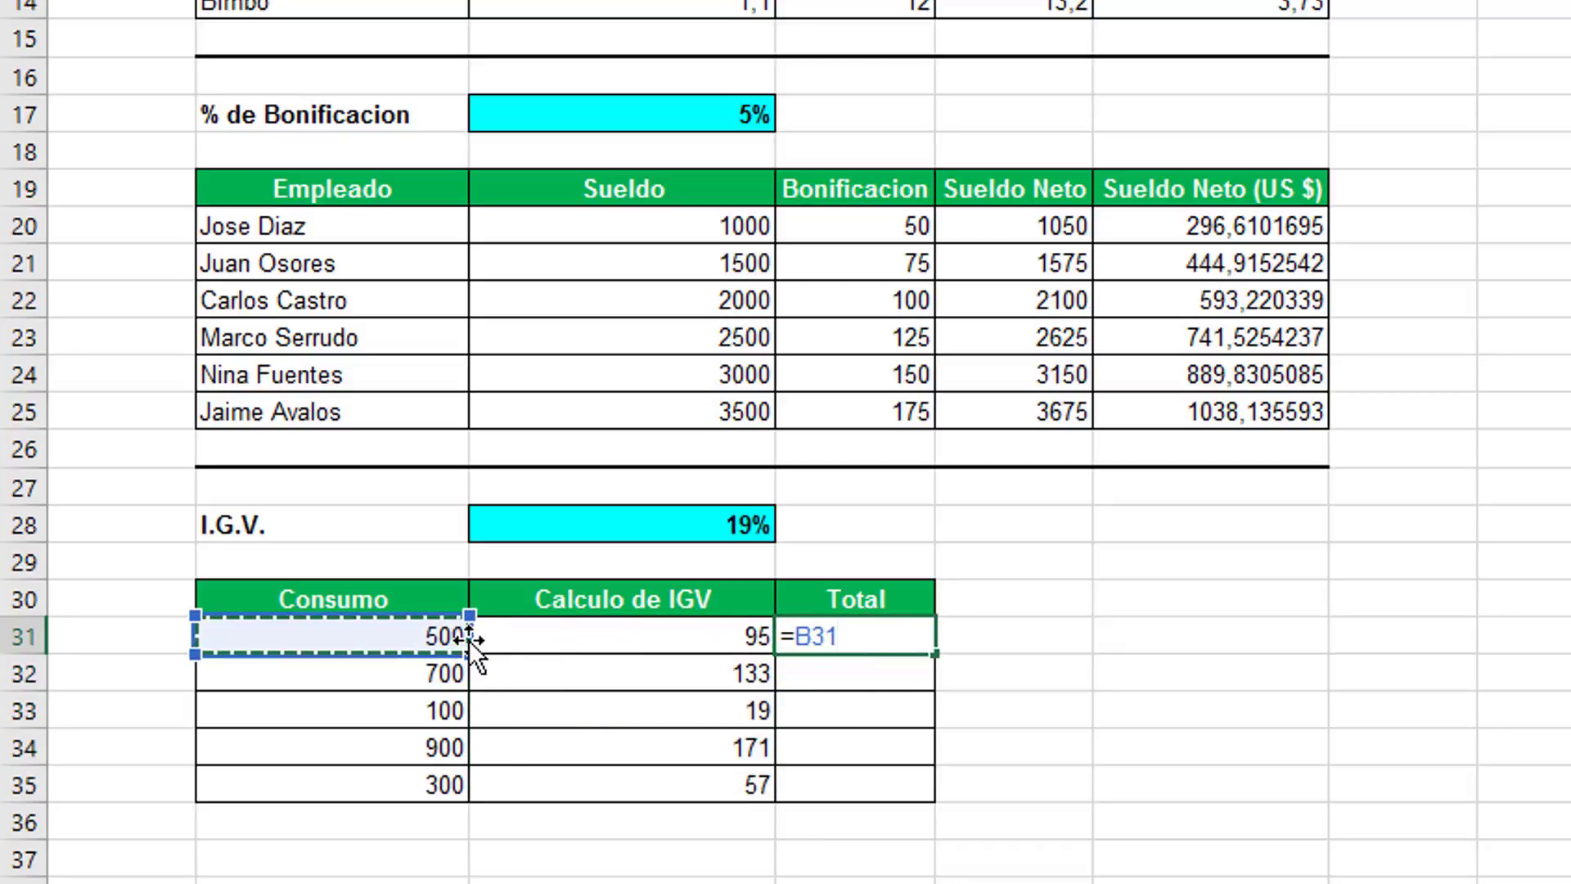
{"action": "type", "text": "+"}
{"action": "left_click", "coordinate": [526, 644]}
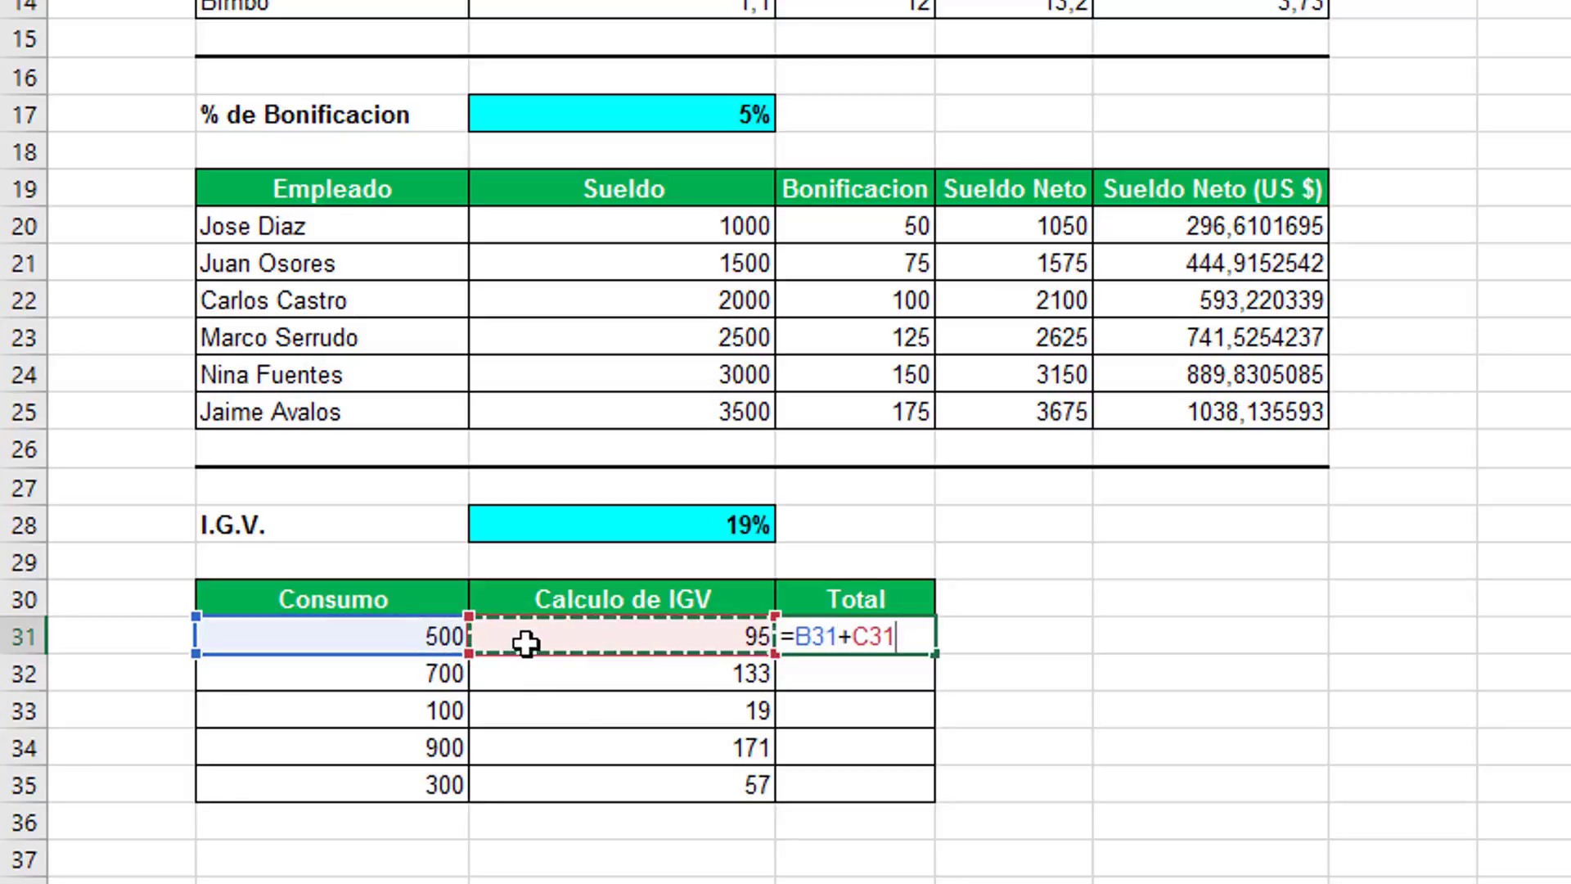
{"action": "key", "text": "Return"}
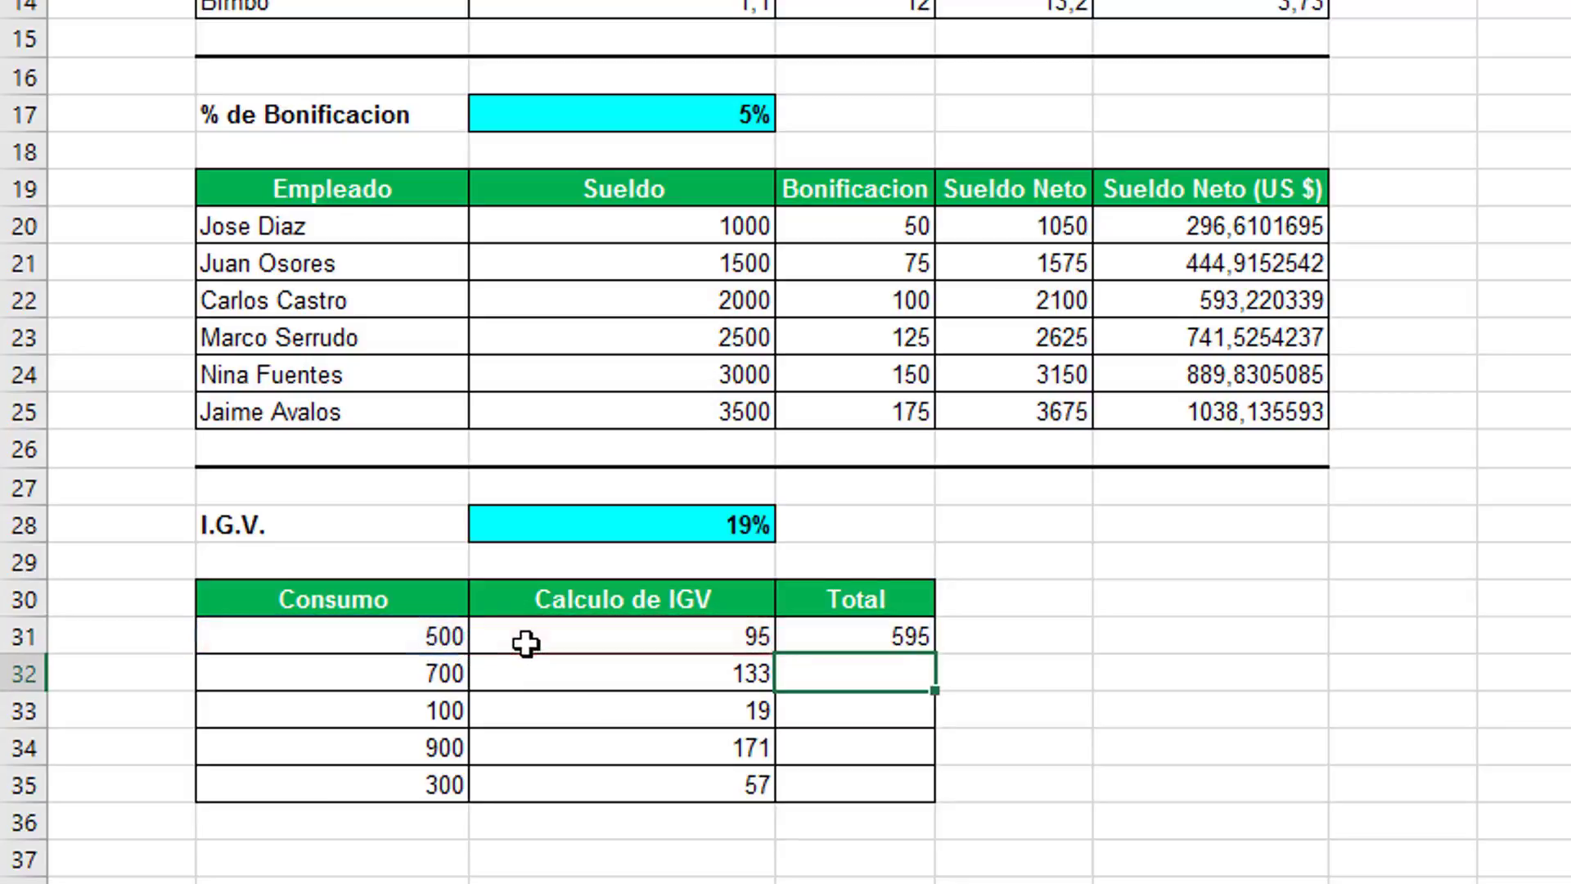
{"action": "left_click", "coordinate": [874, 635]}
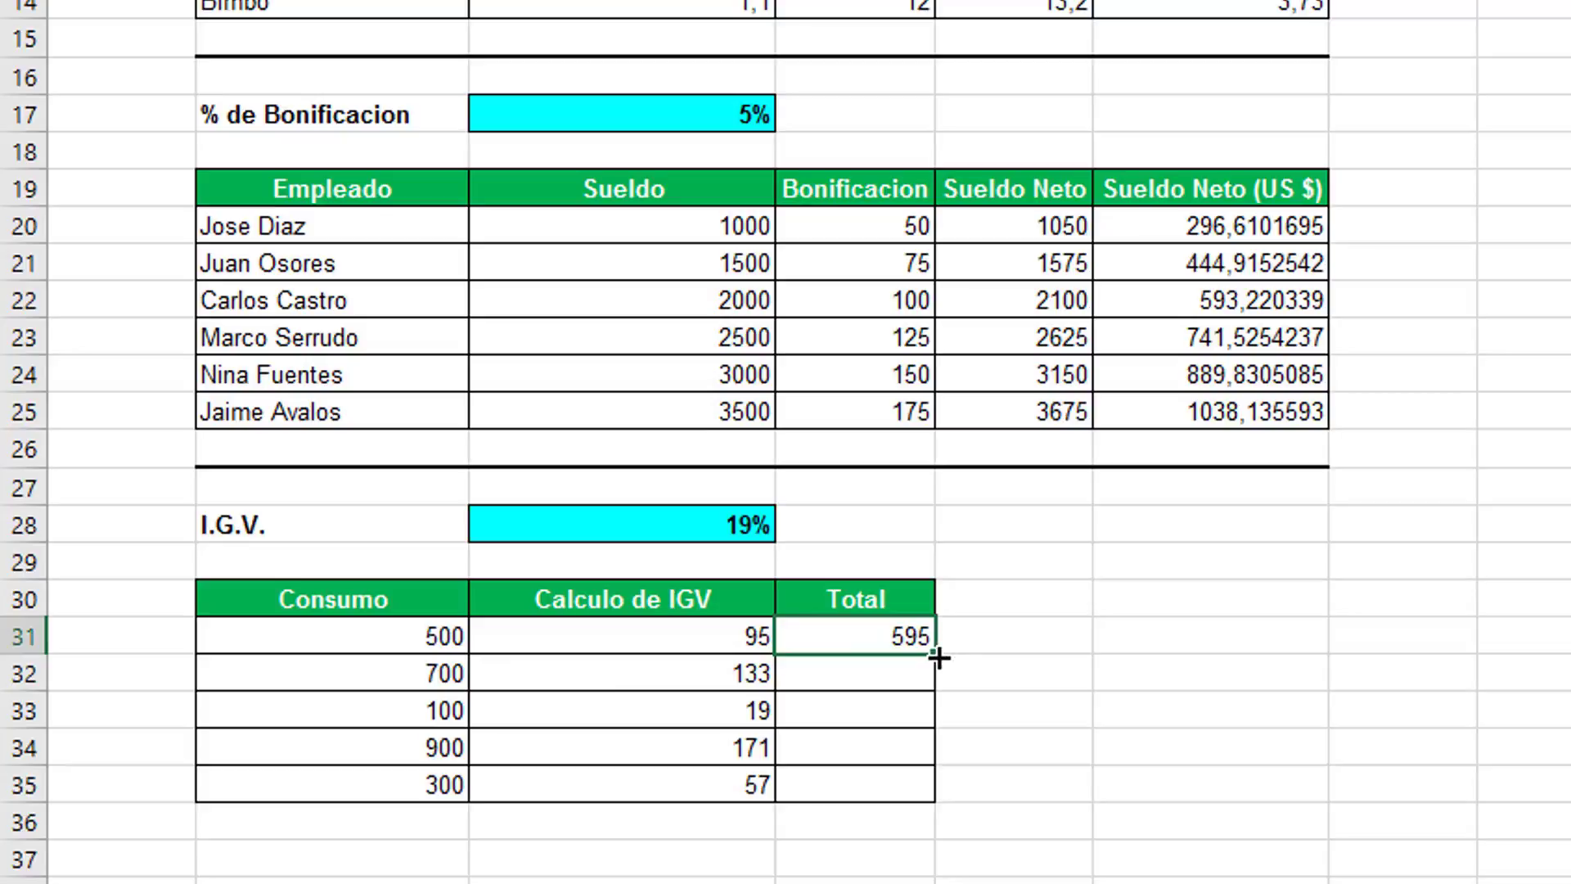
{"action": "left_click_drag", "start_coordinate": [938, 656], "coordinate": [911, 792]}
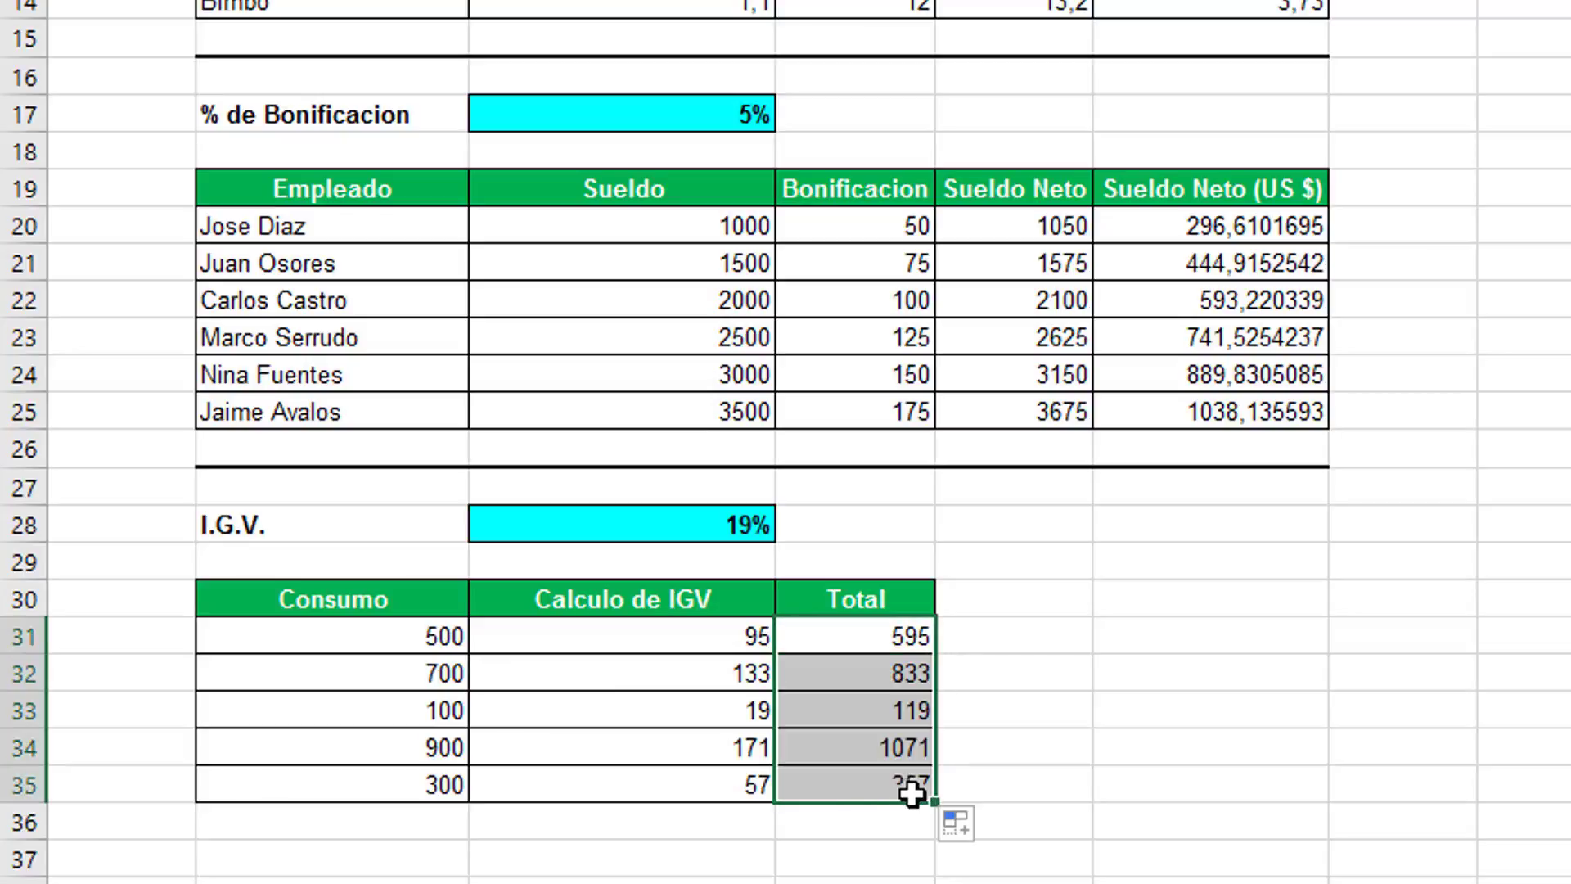
{"action": "left_click", "coordinate": [833, 750]}
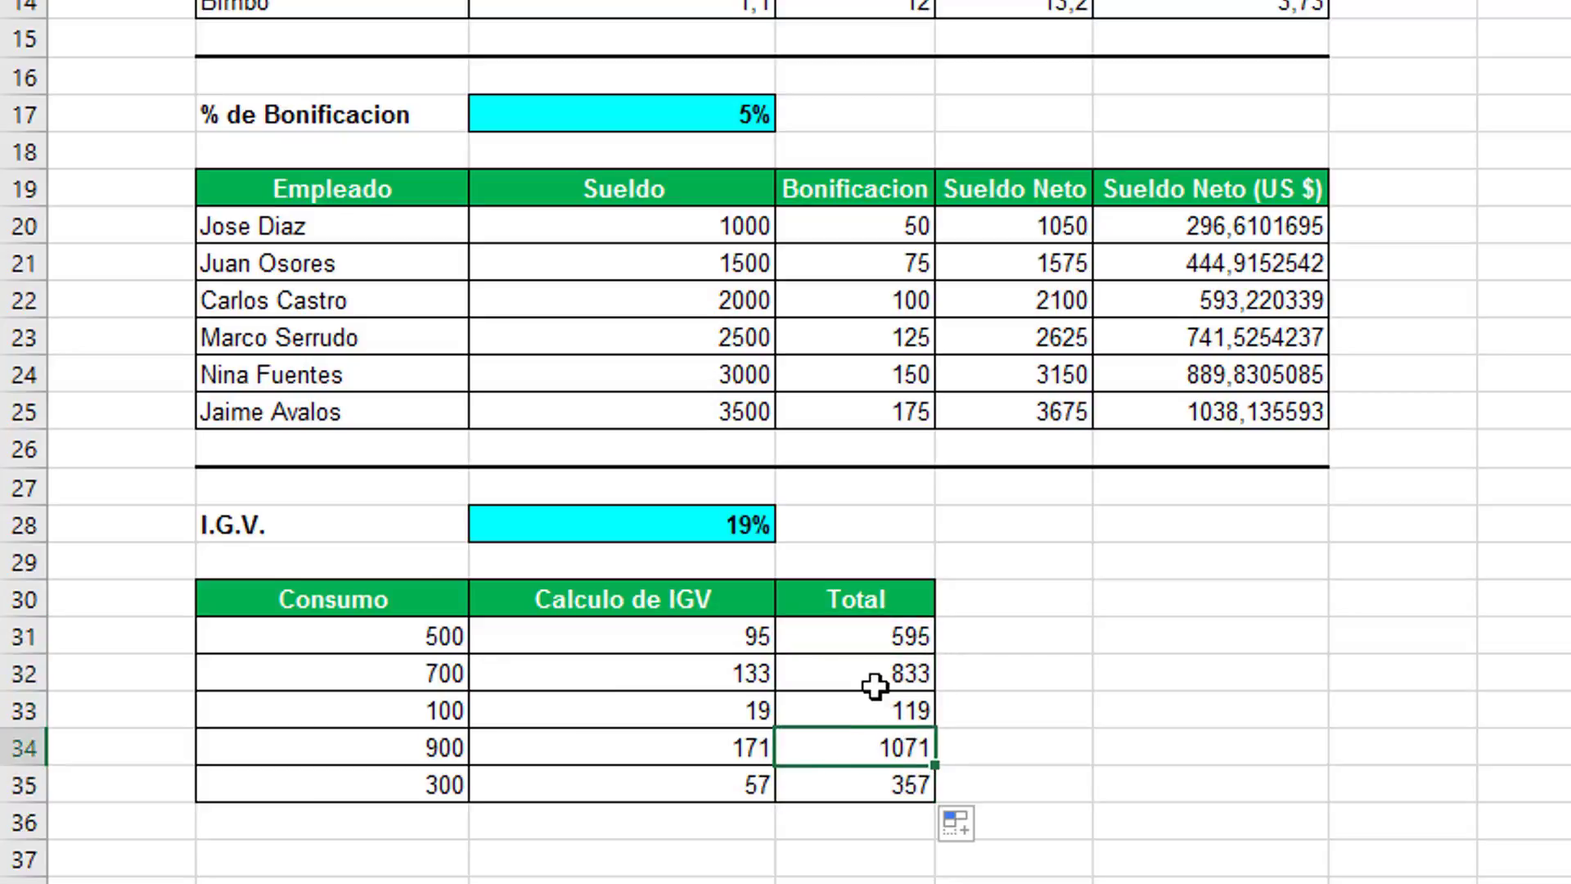